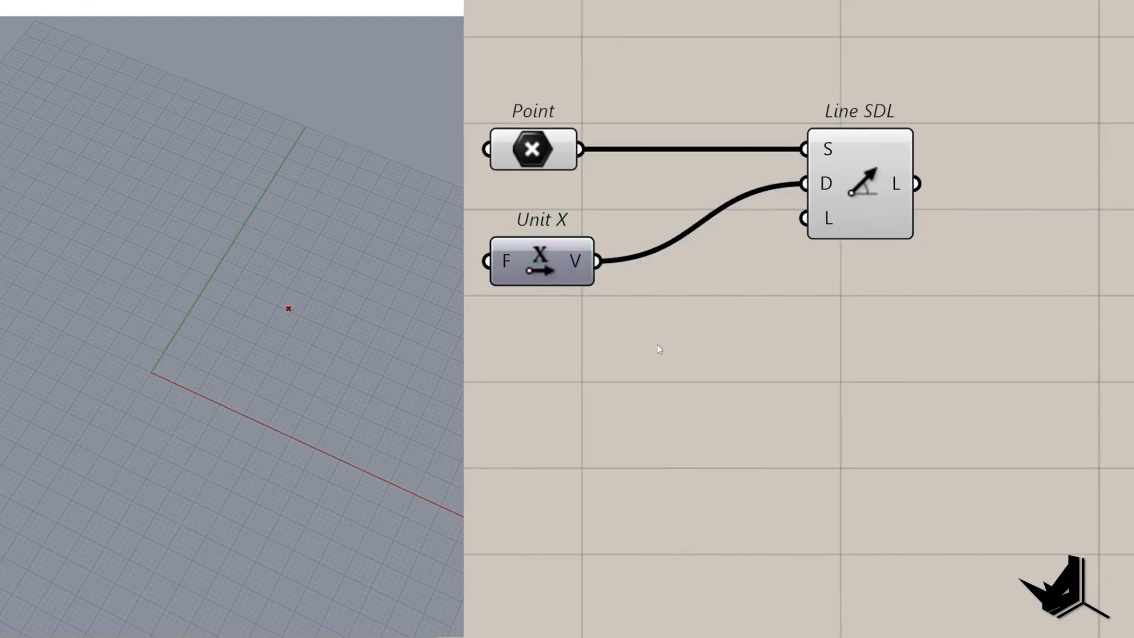
# Add a two-decimal number slider set to 30.00 and connect it to the length input of Line SDL.
pyautogui.doubleClick(656, 344)
pyautogui.write('0.00')
pyautogui.press('Return')
pyautogui.doubleClick(739, 342)
pyautogui.write('30')
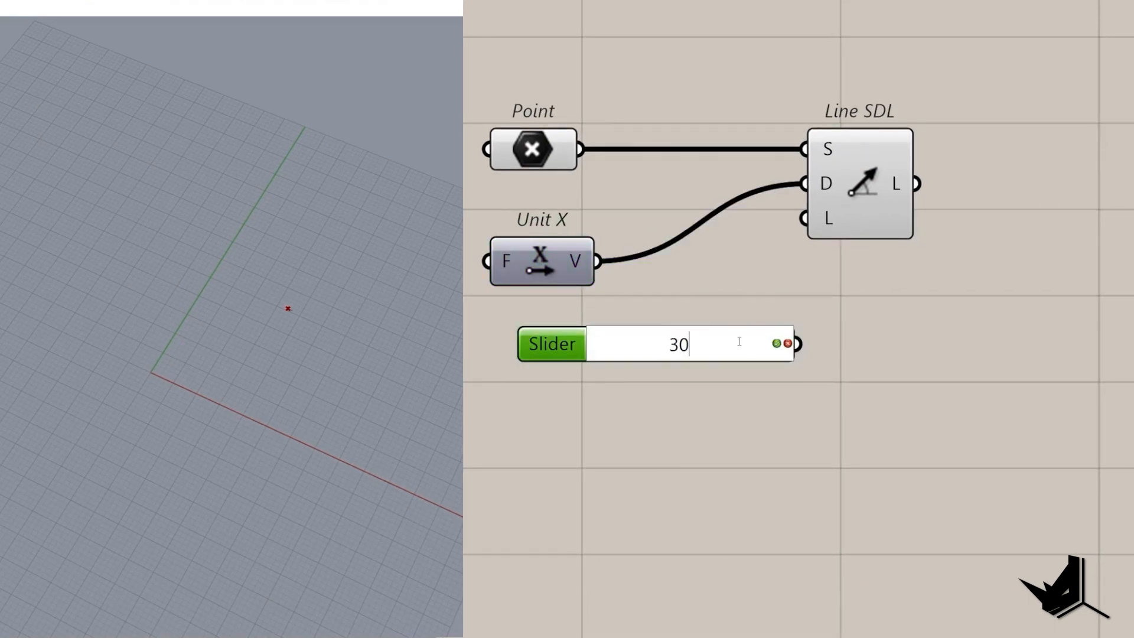
pyautogui.press('Return')
pyautogui.moveTo(798, 343); pyautogui.dragTo(804, 219)
pyautogui.moveTo(839, 174); pyautogui.dragTo(905, 174)
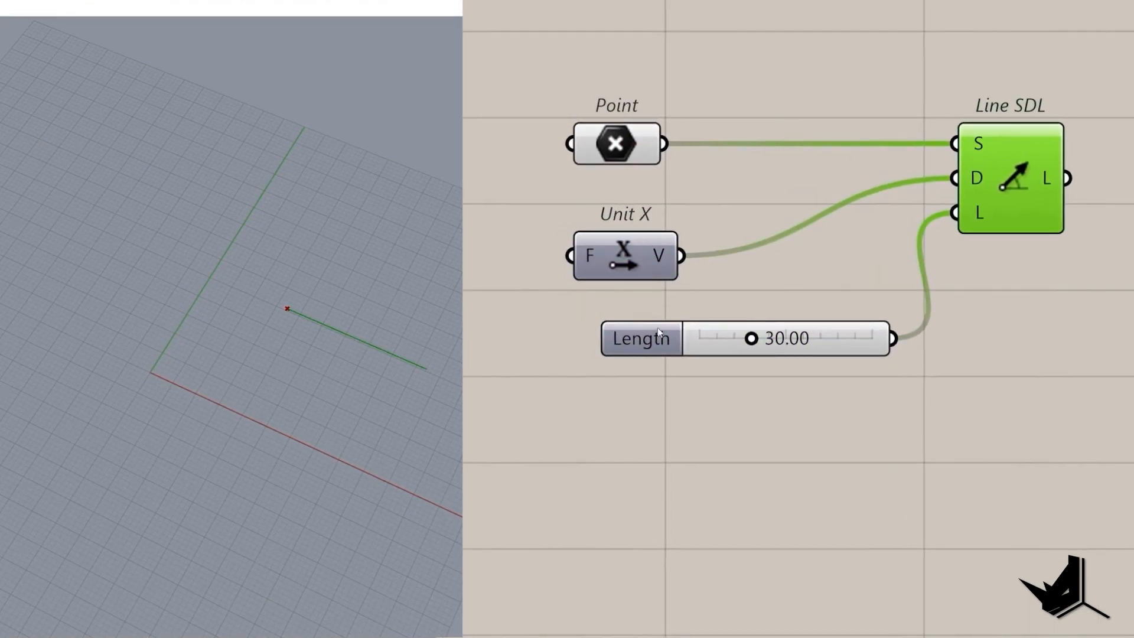
pyautogui.moveTo(656, 330); pyautogui.dragTo(616, 356)
# Add a vector Rotate component below the length slider and connect the Unit X vector to its V input.
pyautogui.moveTo(227, 283); pyautogui.dragTo(310, 204, button='right')
pyautogui.doubleClick(695, 478)
pyautogui.write('rotate')
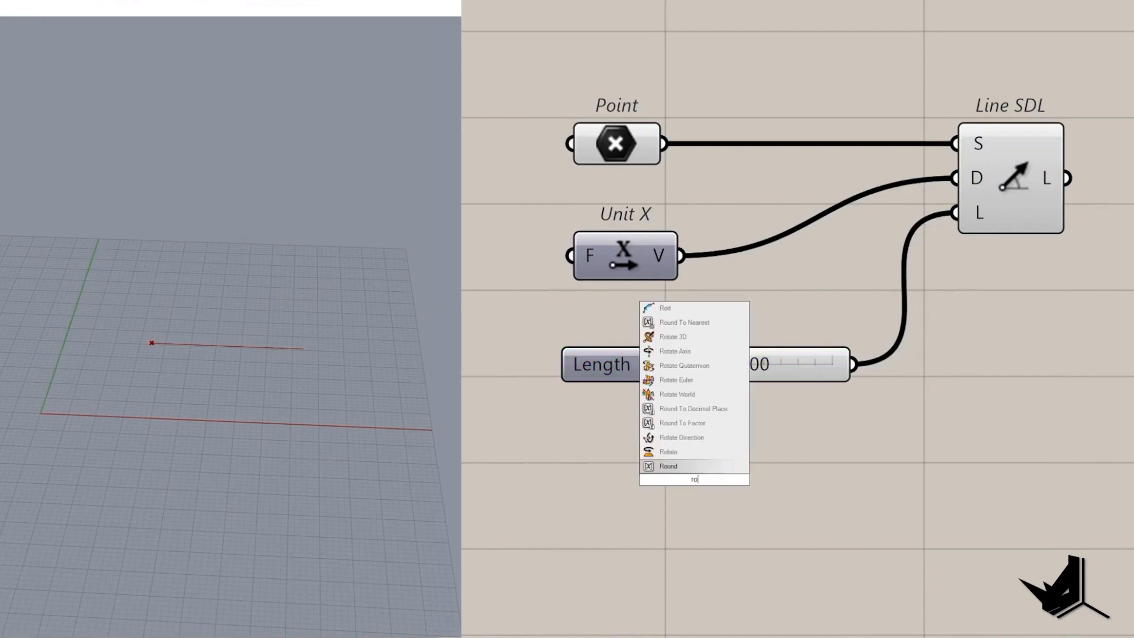
pyautogui.click(695, 453)
pyautogui.moveTo(678, 431); pyautogui.dragTo(828, 496)
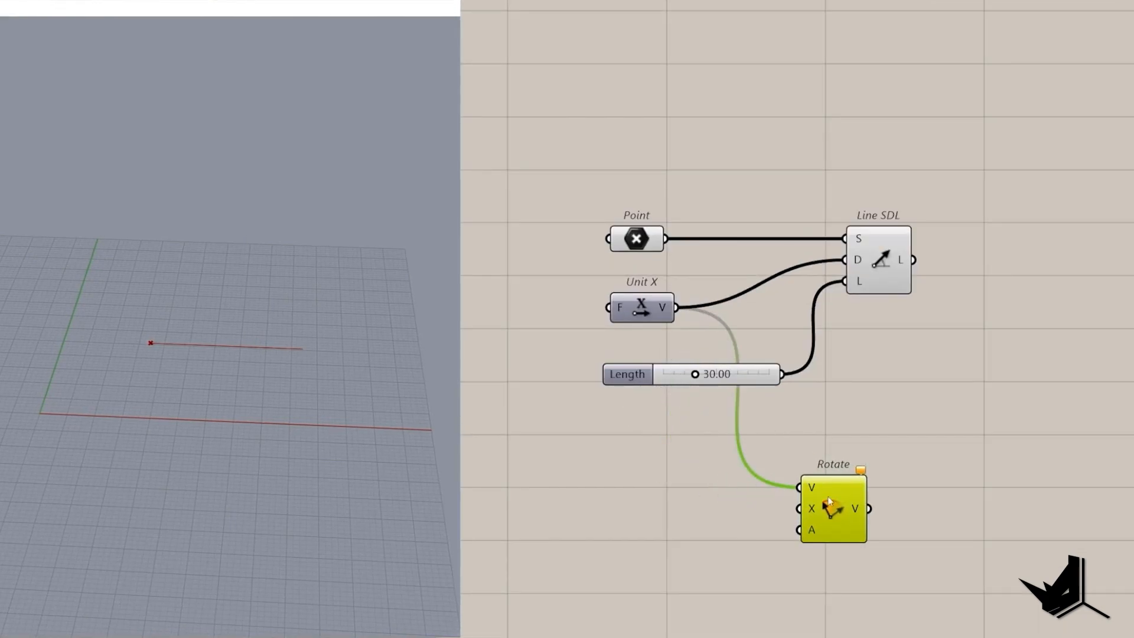
# Add a Unit Z vector and connect it to the axis input of Rotate.
pyautogui.doubleClick(682, 503)
pyautogui.write('z')
pyautogui.click(658, 477)
pyautogui.moveTo(717, 504); pyautogui.dragTo(798, 508)
pyautogui.moveTo(688, 508); pyautogui.dragTo(661, 513)
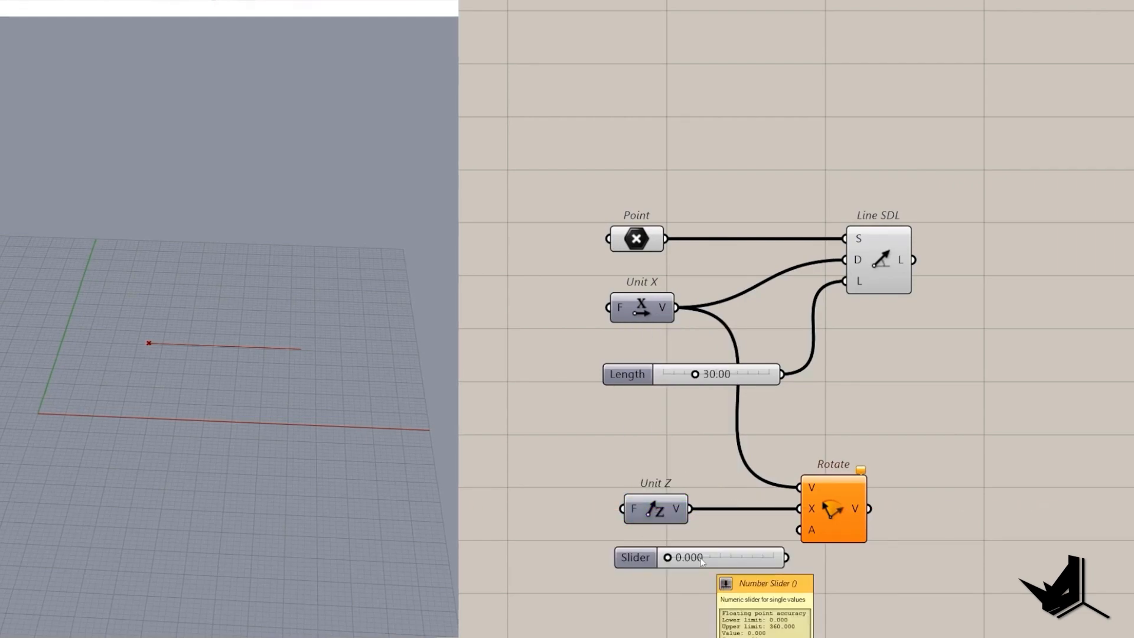
# Set the 0 to 360 slider to 360.000, connect it to Rotate's angle input, and switch that input to degrees.
pyautogui.moveTo(708, 563); pyautogui.dragTo(804, 562)
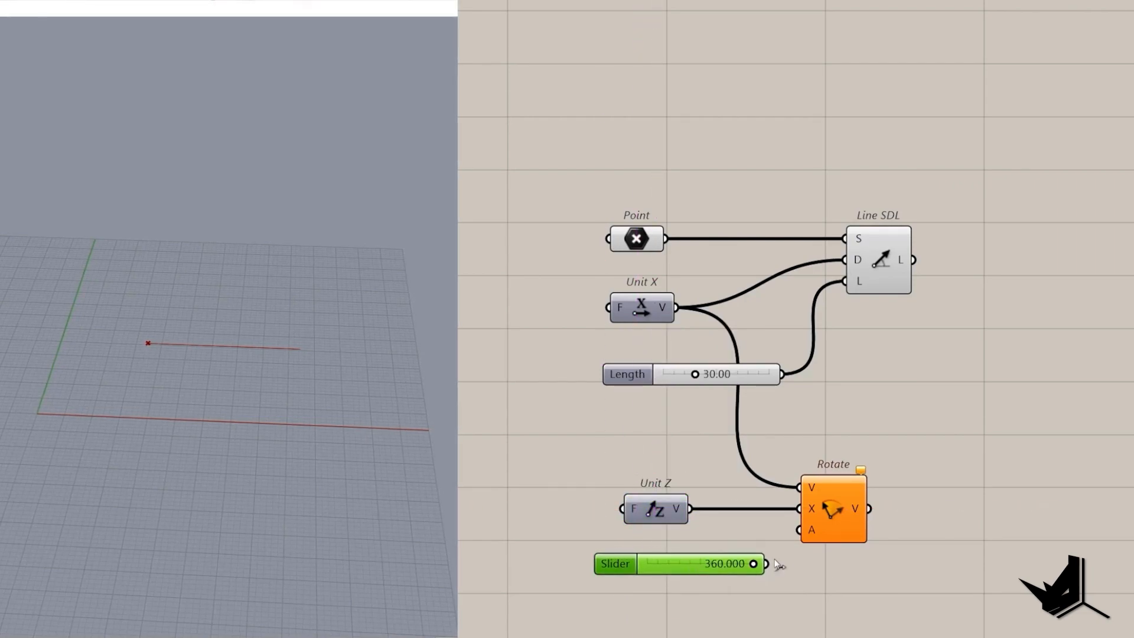
pyautogui.moveTo(768, 563); pyautogui.dragTo(814, 529)
pyautogui.moveTo(654, 569); pyautogui.dragTo(678, 562)
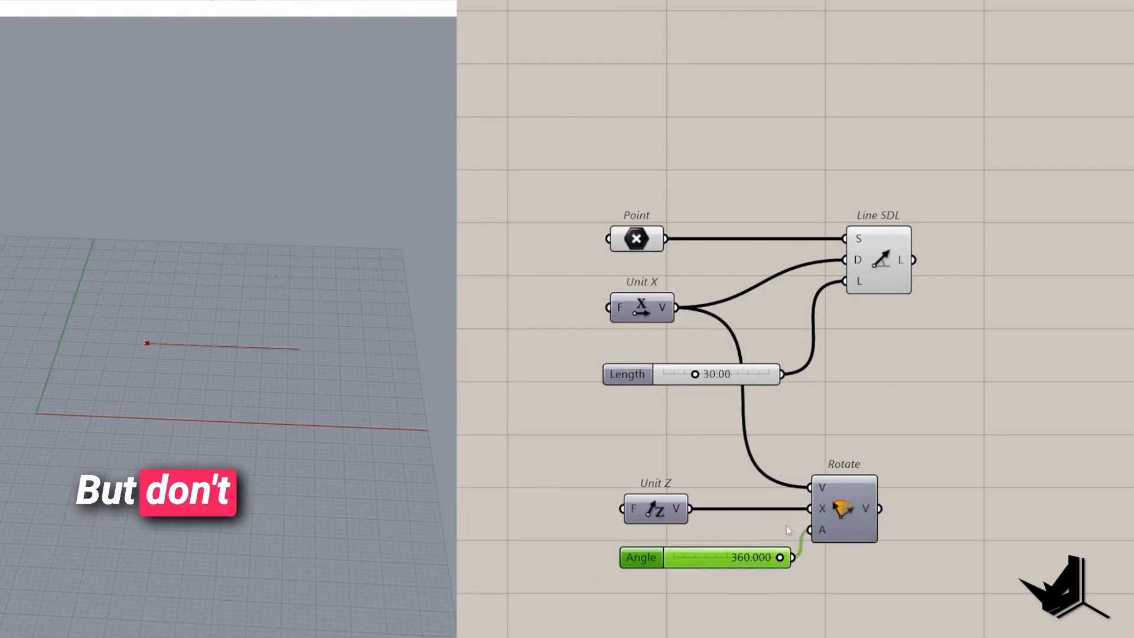
pyautogui.rightClick(821, 531)
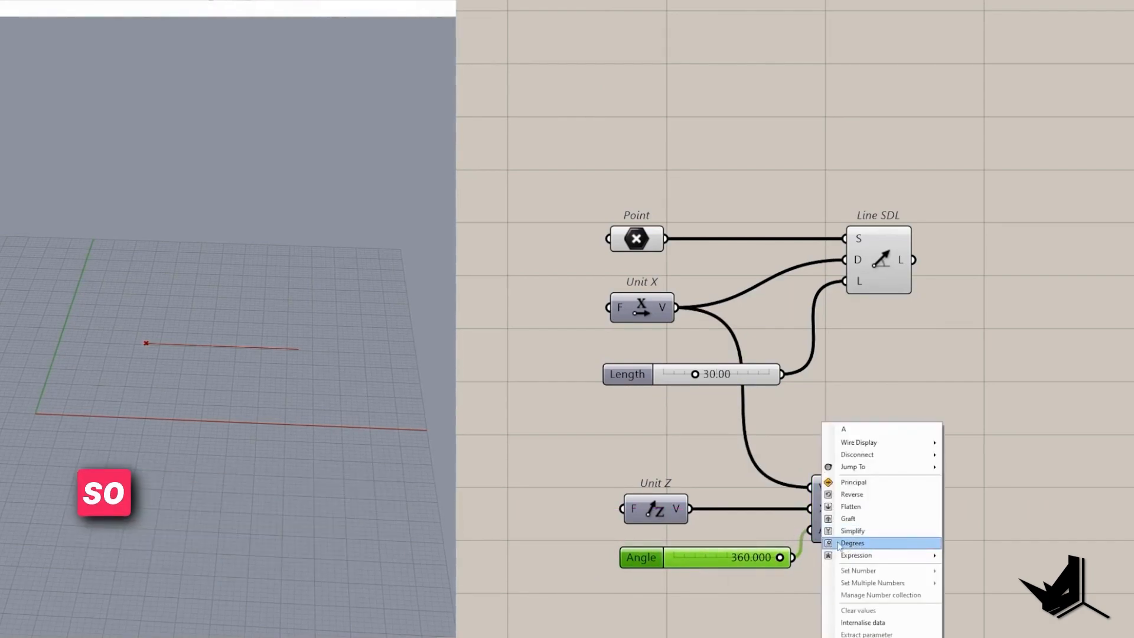
pyautogui.click(835, 543)
pyautogui.moveTo(819, 516); pyautogui.dragTo(855, 516)
pyautogui.moveTo(662, 499); pyautogui.dragTo(725, 534)
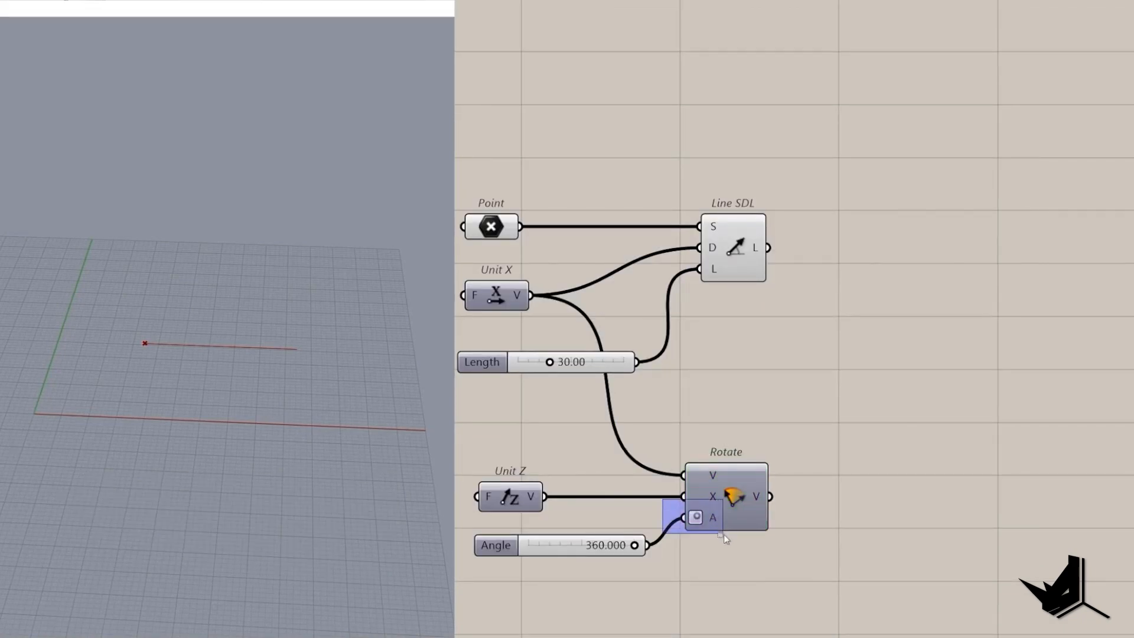
# Connect Rotate's output to Line SDL's direction in place of Unit X, and adjust the angle slider to turn the line.
pyautogui.moveTo(770, 496); pyautogui.dragTo(929, 249)
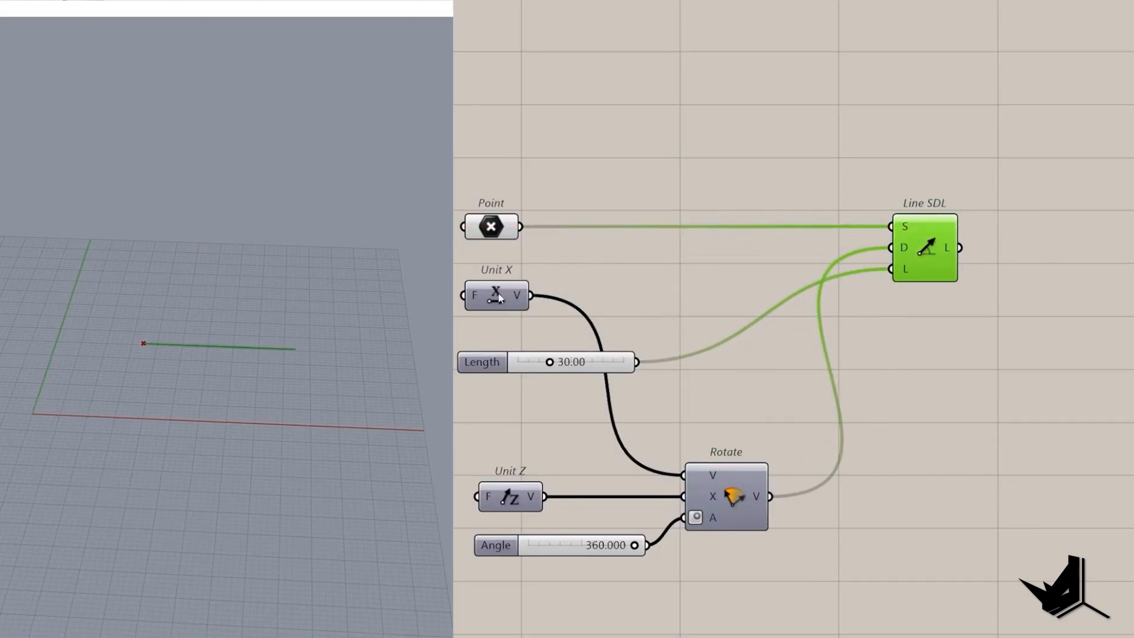
pyautogui.moveTo(499, 298); pyautogui.dragTo(500, 438)
pyautogui.moveTo(636, 546); pyautogui.dragTo(571, 491)
pyautogui.scroll(2, 585, 547)
pyautogui.scroll(-2, 571, 492)
pyautogui.moveTo(945, 242); pyautogui.dragTo(712, 305, button='right')
pyautogui.click(727, 260)
pyautogui.moveTo(307, 342); pyautogui.dragTo(324, 395, button='right')
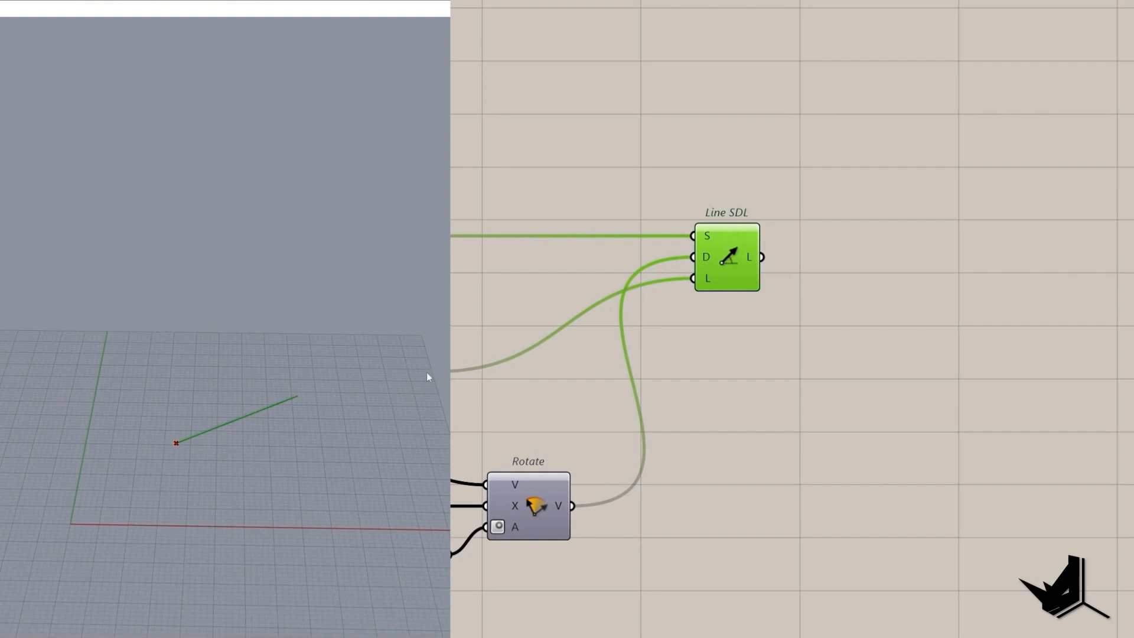
# Add a Move component and connect Line SDL's line output to its geometry input.
pyautogui.doubleClick(853, 292)
pyautogui.write('move')
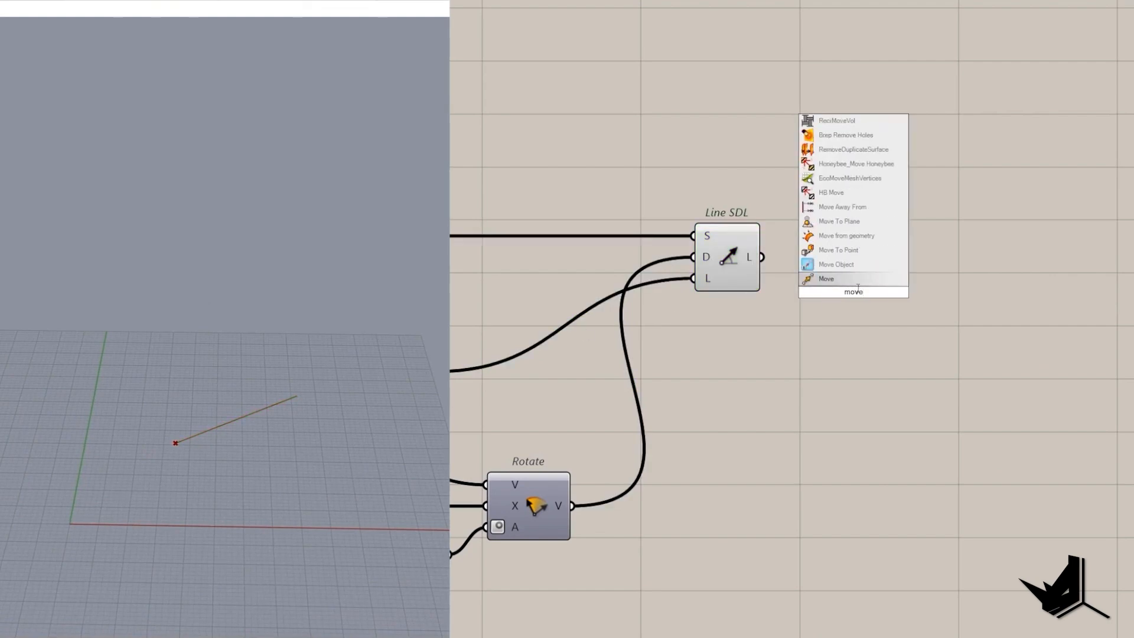
pyautogui.press('Return')
pyautogui.moveTo(762, 257); pyautogui.dragTo(819, 279)
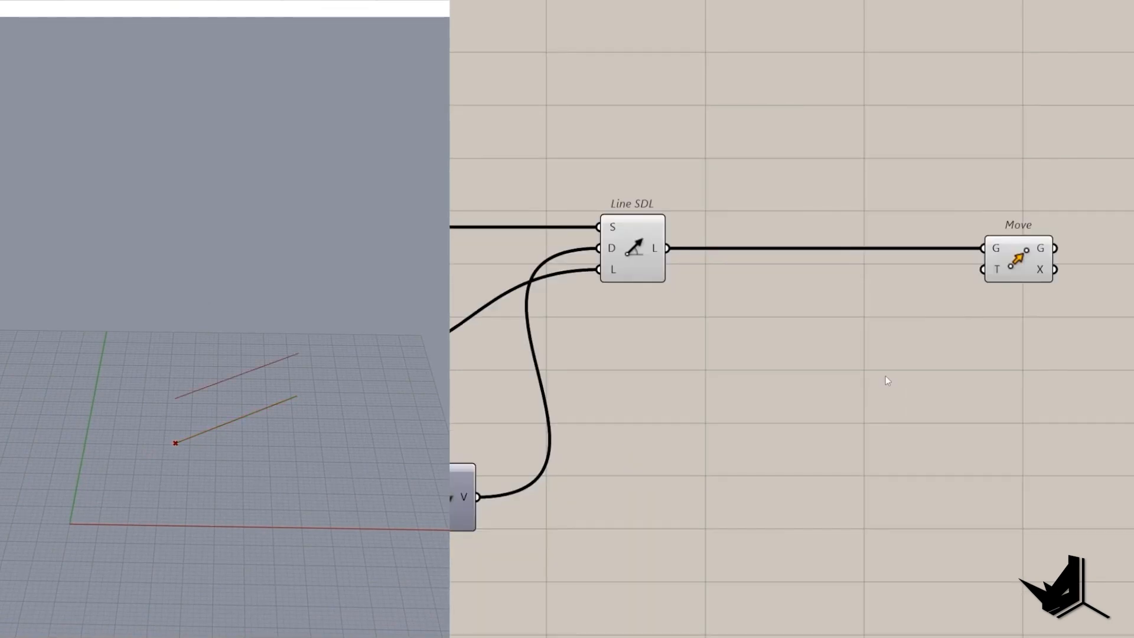
# Add a Unit Z vector, connect it to Move's translation input, and arrange the two components.
pyautogui.doubleClick(885, 378)
pyautogui.write('z')
pyautogui.click(878, 358)
pyautogui.moveTo(921, 375); pyautogui.dragTo(994, 277)
pyautogui.click(889, 382)
pyautogui.moveTo(889, 382); pyautogui.dragTo(932, 366)
pyautogui.moveTo(1018, 260); pyautogui.dragTo(1069, 260)
pyautogui.moveTo(929, 362); pyautogui.dragTo(951, 348)
# Add a Series component, connect it to the factor of the Unit Z that drives Move, and place it beside that vector.
pyautogui.moveTo(885, 379); pyautogui.dragTo(806, 412, button='right')
pyautogui.doubleClick(603, 447)
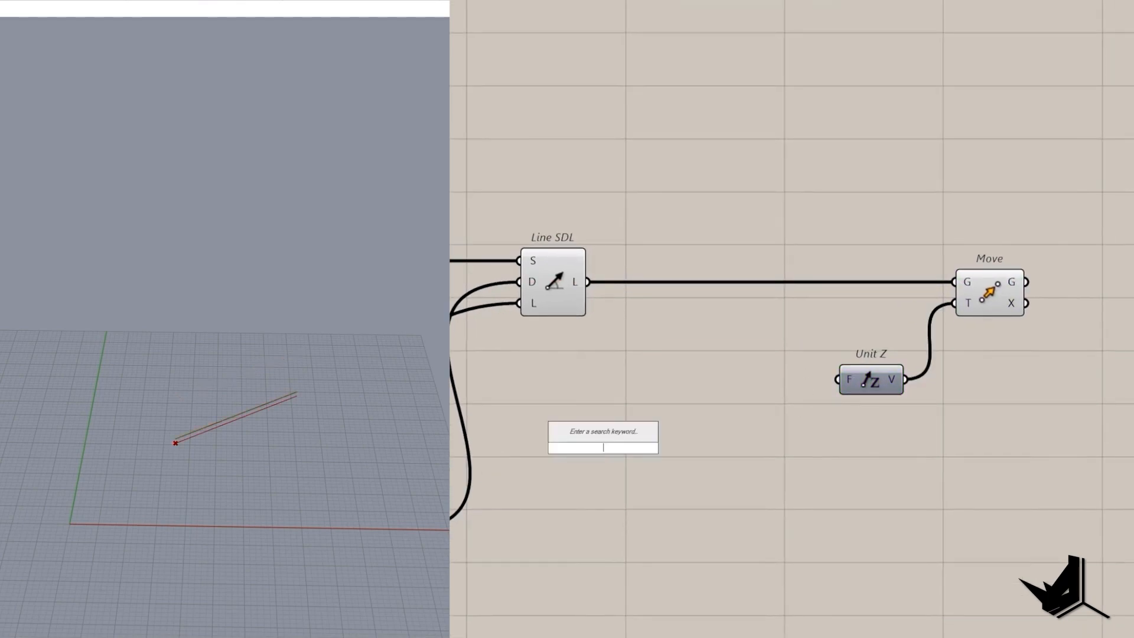
pyautogui.write('ser')
pyautogui.click(596, 437)
pyautogui.moveTo(635, 448); pyautogui.dragTo(837, 379)
pyautogui.moveTo(599, 457); pyautogui.dragTo(768, 389)
pyautogui.moveTo(745, 420); pyautogui.dragTo(856, 405, button='right')
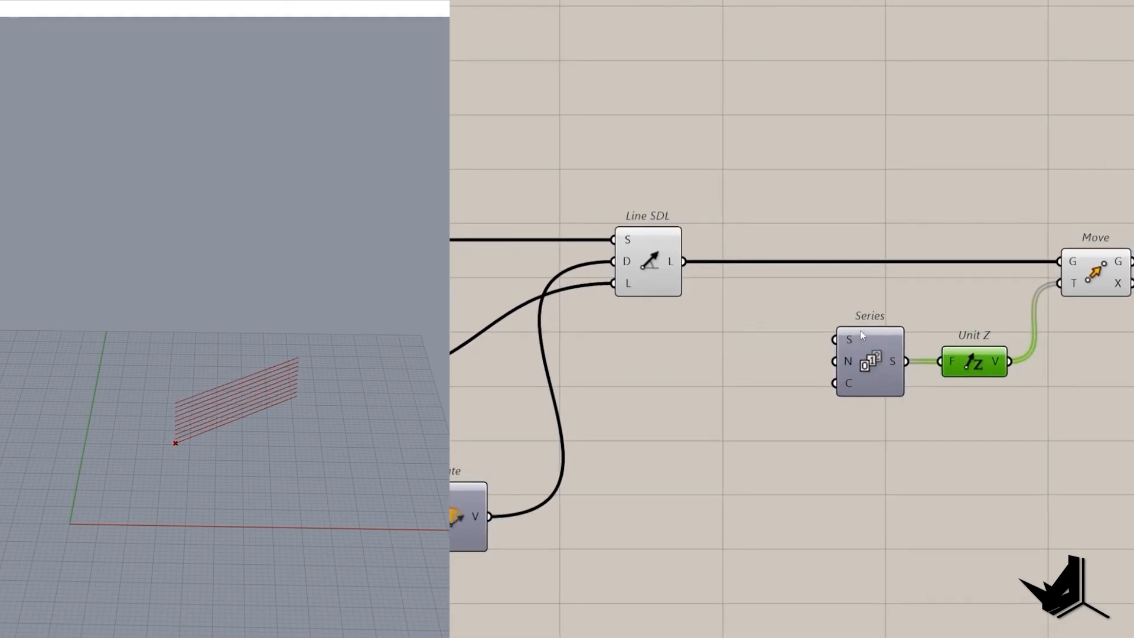
# Add a 0 to 10.00 slider, connect it to the Step input of Series, and set it to 2.40.
pyautogui.moveTo(863, 345)
pyautogui.moveTo(621, 301)
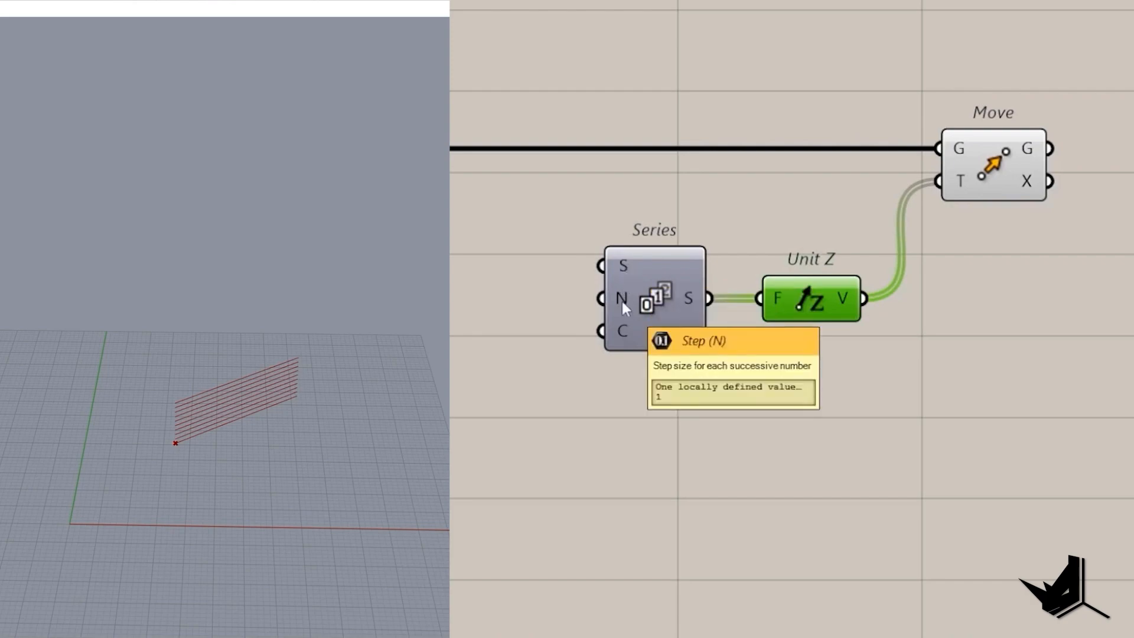
pyautogui.moveTo(625, 334)
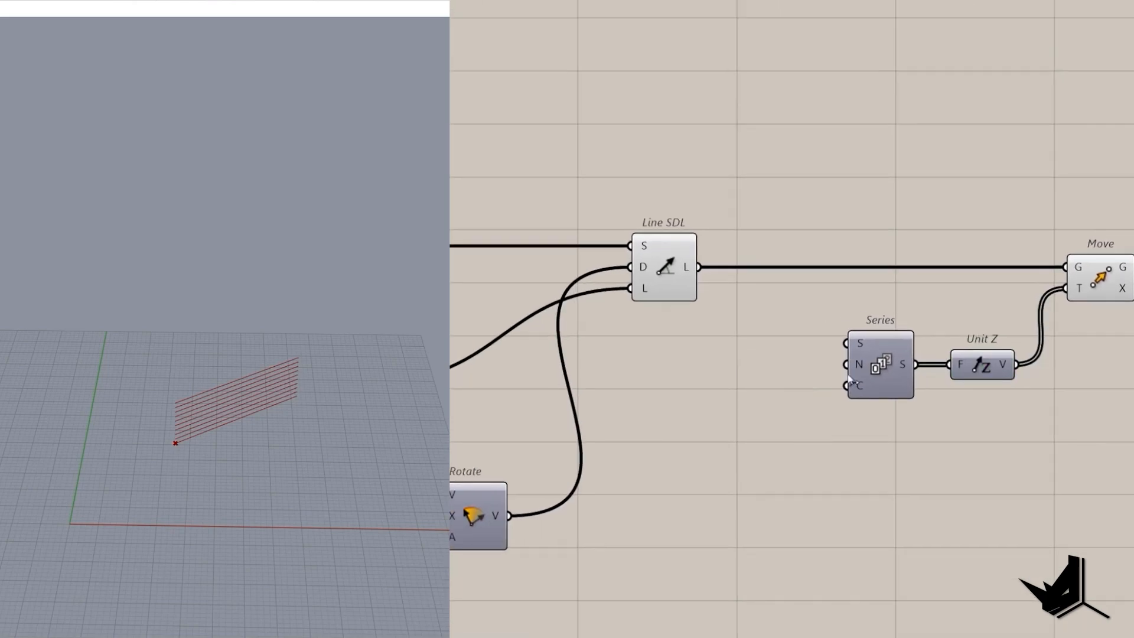
pyautogui.moveTo(862, 348)
pyautogui.doubleClick(745, 368)
pyautogui.write('0<10.00')
pyautogui.press('Return')
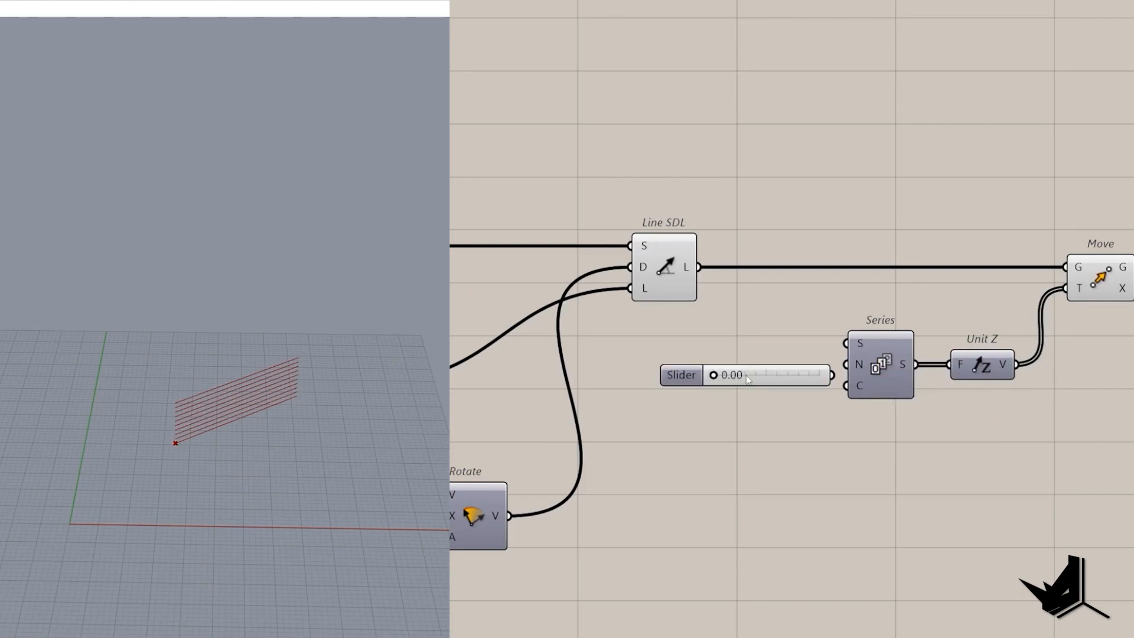
pyautogui.doubleClick(766, 376)
pyautogui.write('2')
pyautogui.click(813, 374)
pyautogui.moveTo(797, 379)
pyautogui.mouseDown()
pyautogui.moveTo(782, 375)
pyautogui.moveTo(818, 369)
pyautogui.moveTo(792, 367)
pyautogui.mouseUp()
pyautogui.scroll(6, 312, 290)
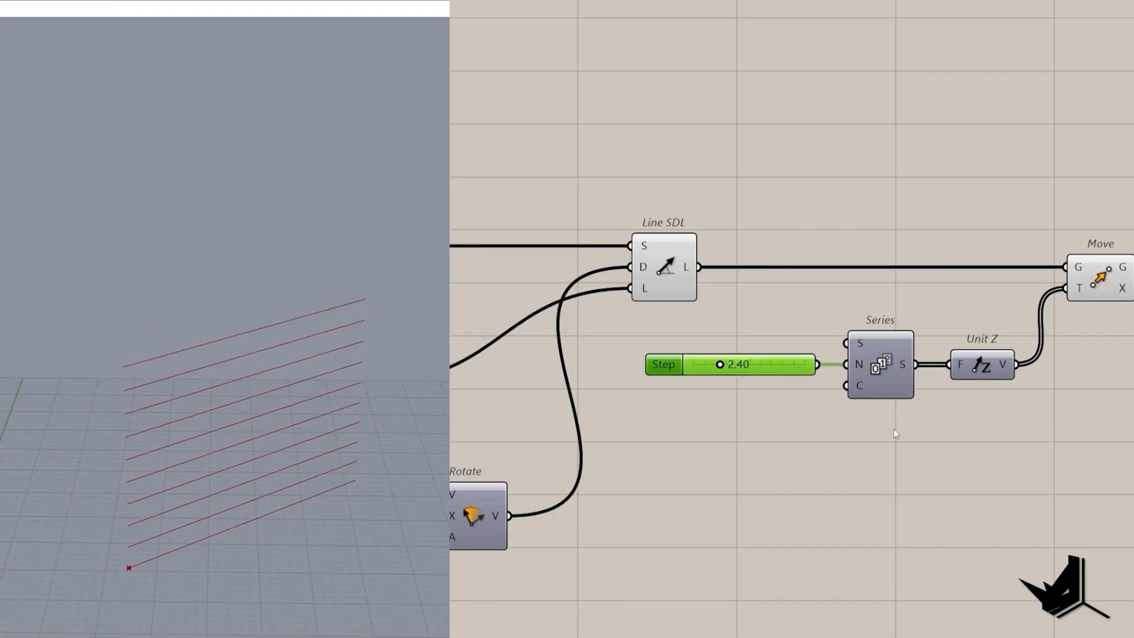
# Add a 1 to 100 integer slider, connect it to the Count input of Series, and set it to 36.
pyautogui.doubleClick(837, 424)
pyautogui.write('1<100')
pyautogui.press('Return')
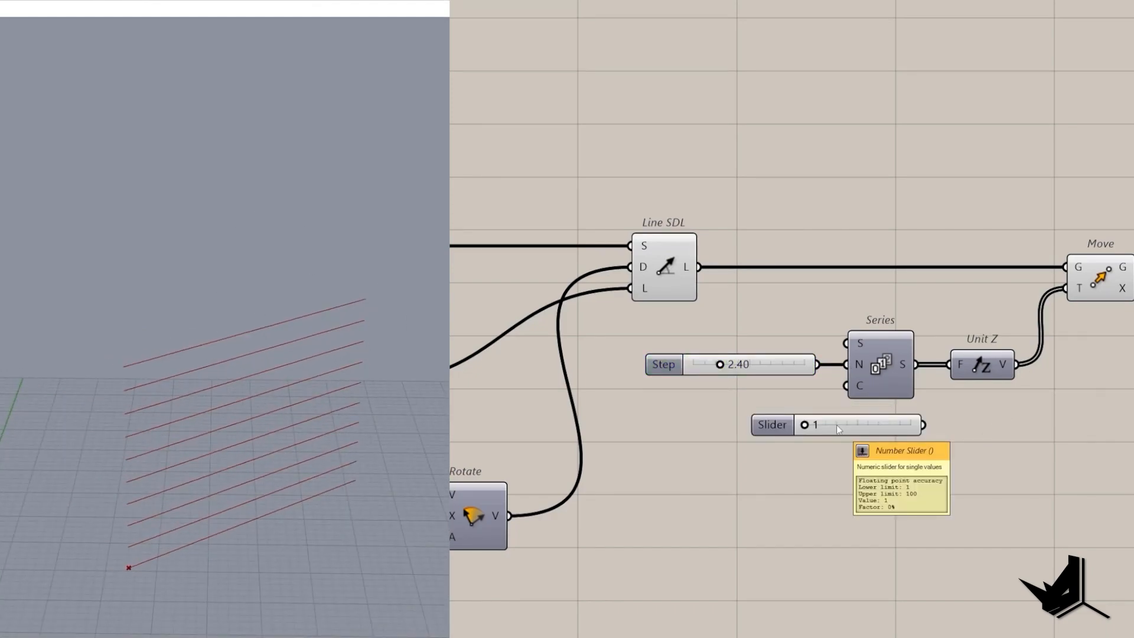
pyautogui.moveTo(838, 429); pyautogui.dragTo(724, 420)
pyautogui.scroll(-2, 283, 392)
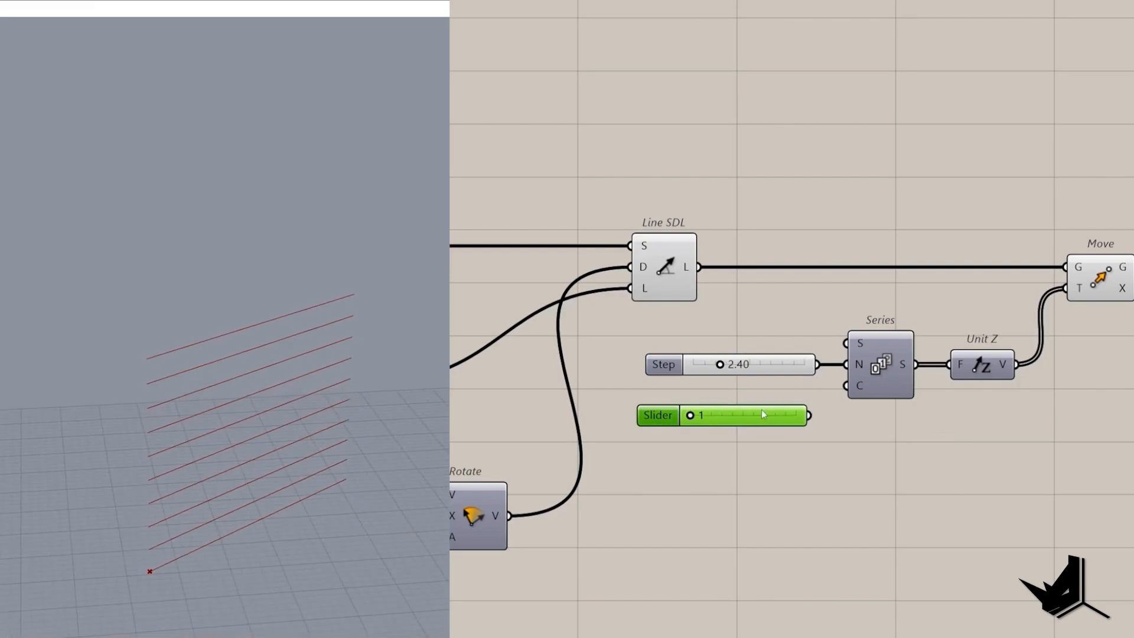
pyautogui.doubleClick(748, 418)
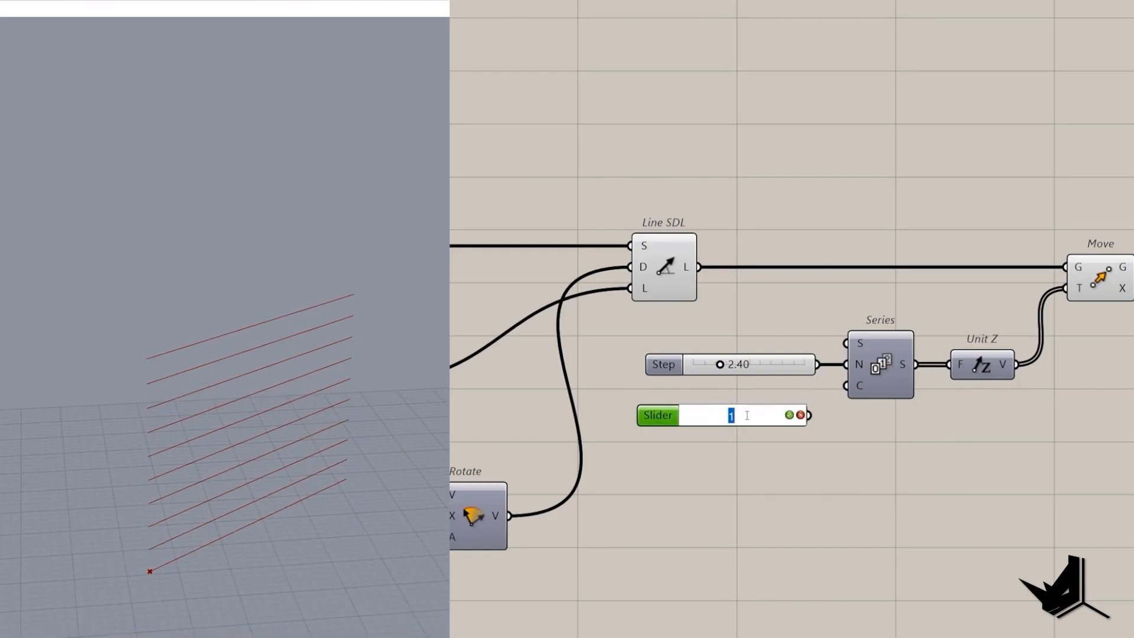
pyautogui.click(790, 416)
pyautogui.moveTo(810, 415); pyautogui.dragTo(847, 386)
pyautogui.moveTo(690, 412); pyautogui.dragTo(696, 405)
pyautogui.scroll(-10, 179, 418)
pyautogui.moveTo(180, 418); pyautogui.dragTo(160, 390, button='right')
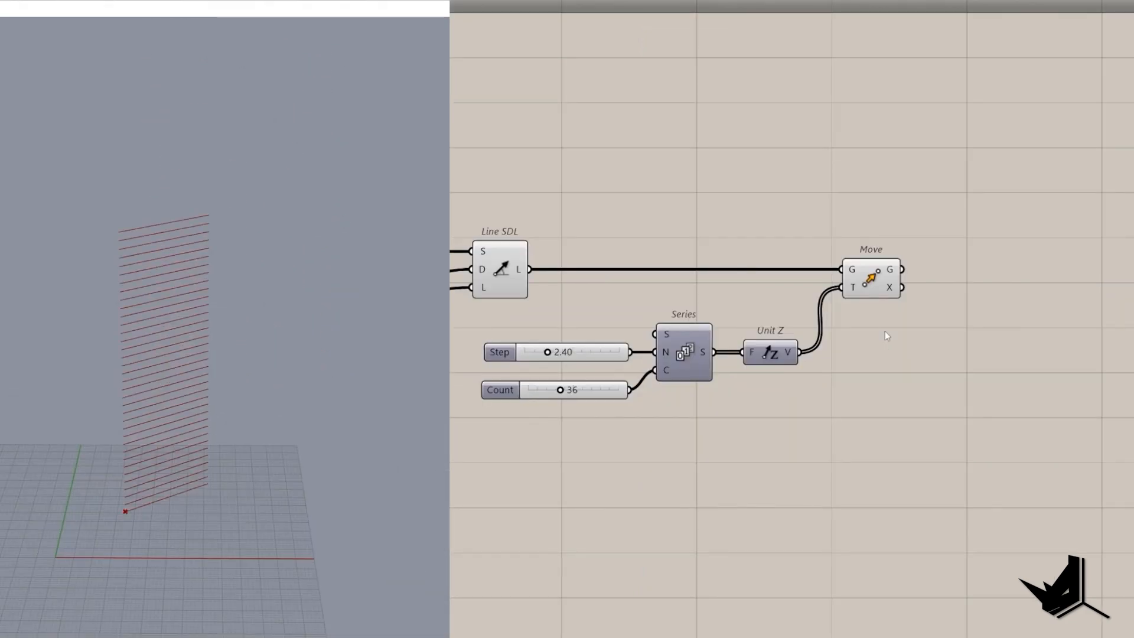
# Add a Curve Middle component and connect Move's geometry output to its curve input.
pyautogui.click(871, 286)
pyautogui.moveTo(393, 277); pyautogui.dragTo(420, 279, button='right')
pyautogui.click(1033, 322)
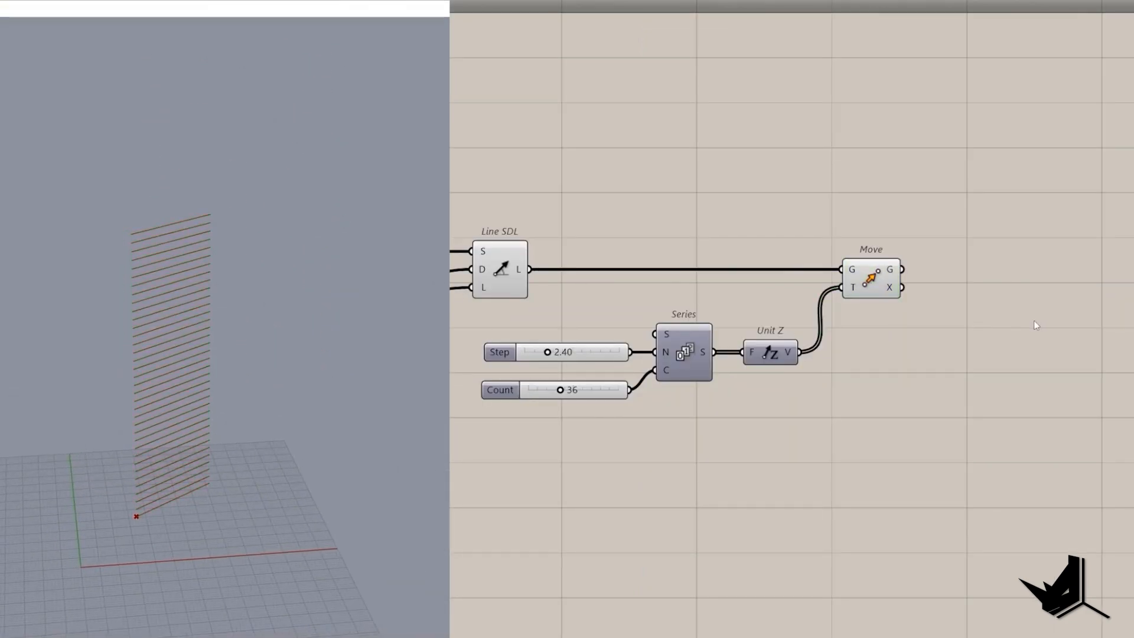
pyautogui.doubleClick(1035, 322)
pyautogui.write('midd')
pyautogui.press('Return')
pyautogui.moveTo(1004, 320); pyautogui.dragTo(917, 273)
pyautogui.moveTo(917, 273); pyautogui.dragTo(903, 270)
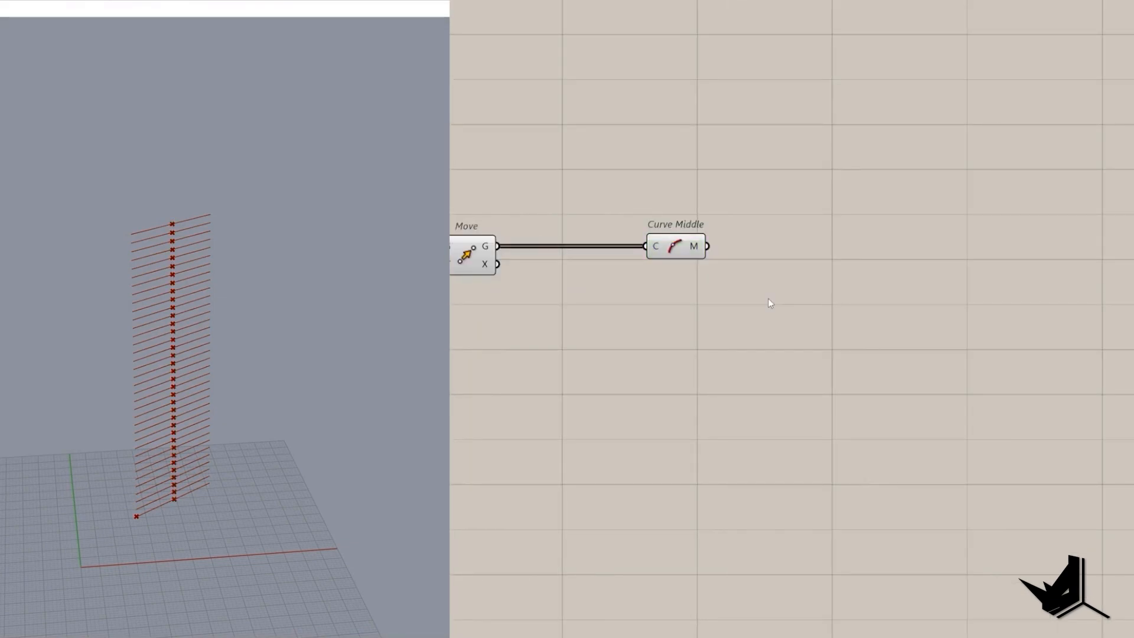
# Add a List Item component and connect the Curve Middle points to its list input.
pyautogui.doubleClick(770, 300)
pyautogui.write('item')
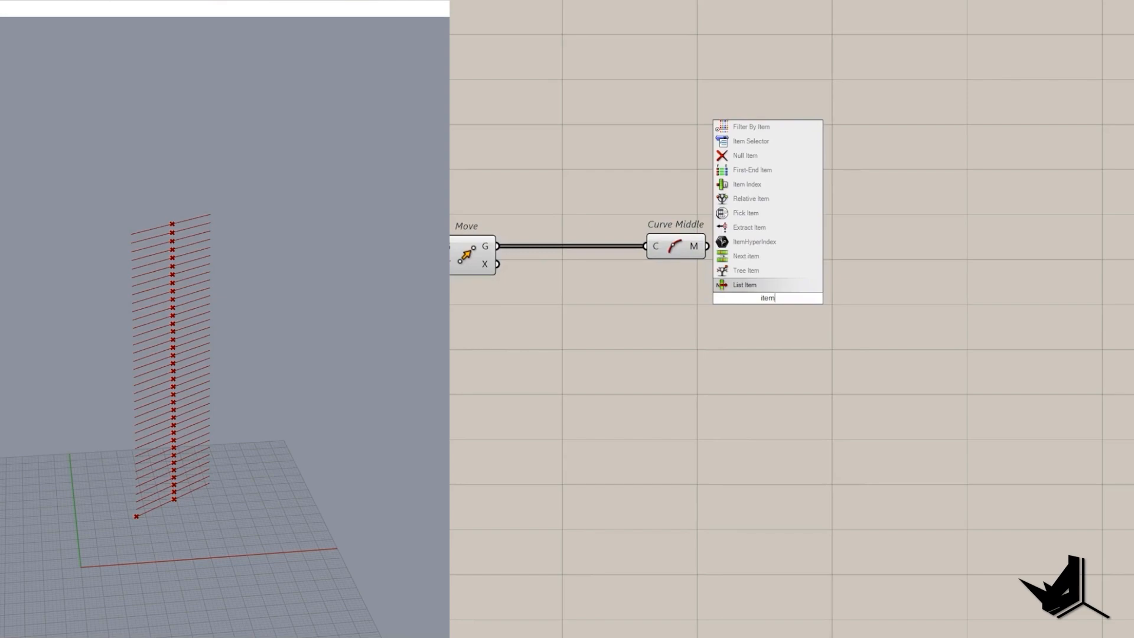
pyautogui.press('Return')
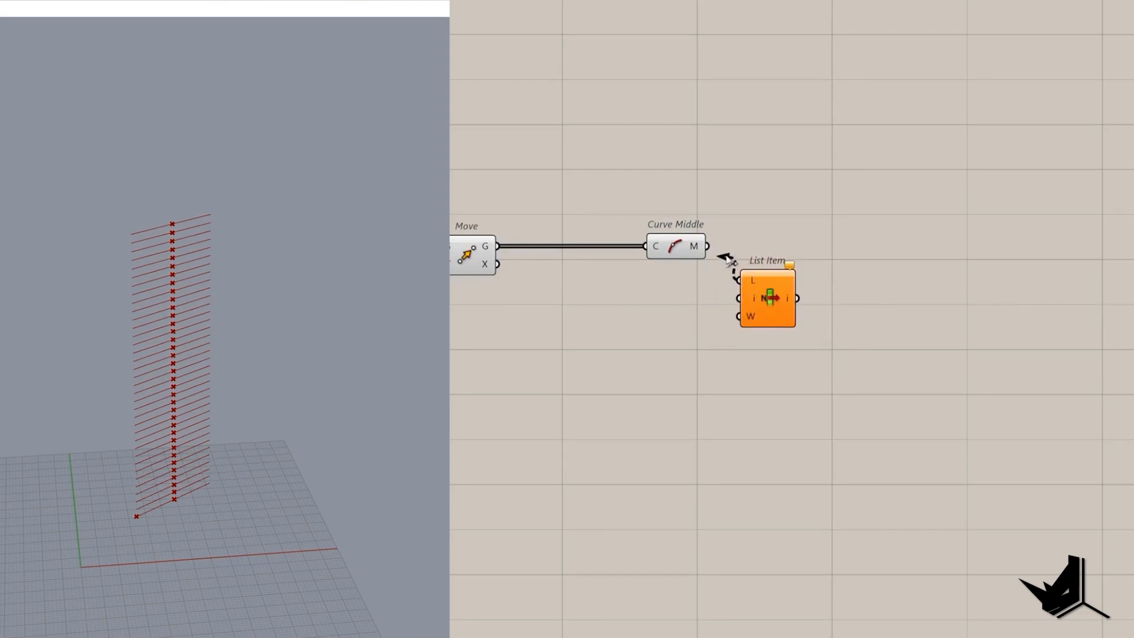
pyautogui.moveTo(771, 299); pyautogui.dragTo(932, 268)
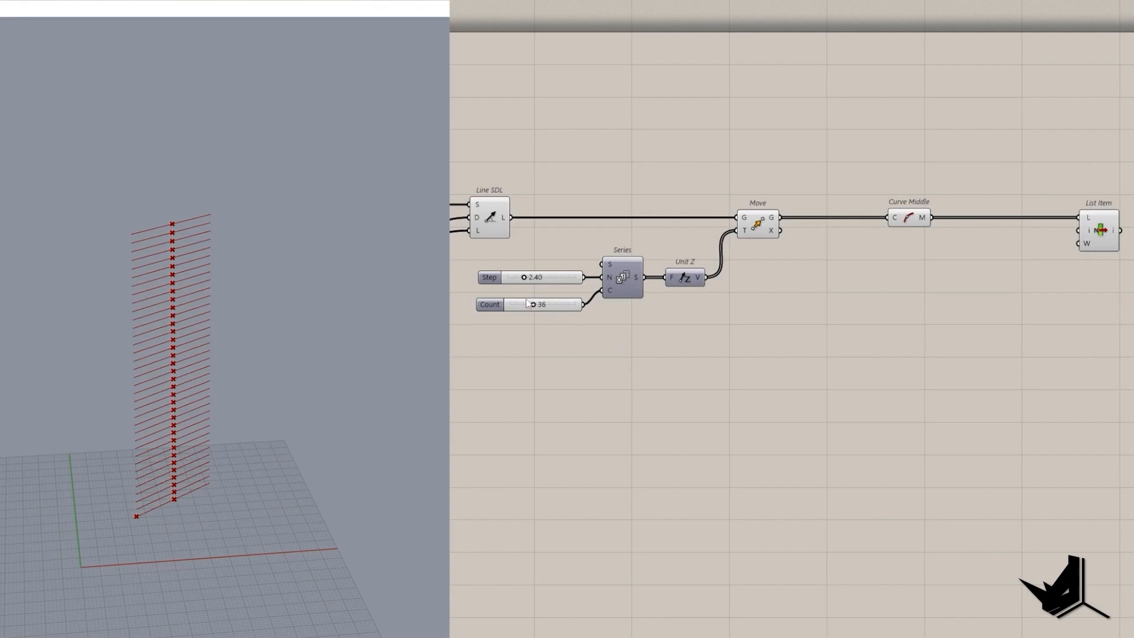
# Add an Expression component, feed its x input from the Count slider, and define the expression as x-1.
pyautogui.moveTo(462, 291); pyautogui.dragTo(590, 323)
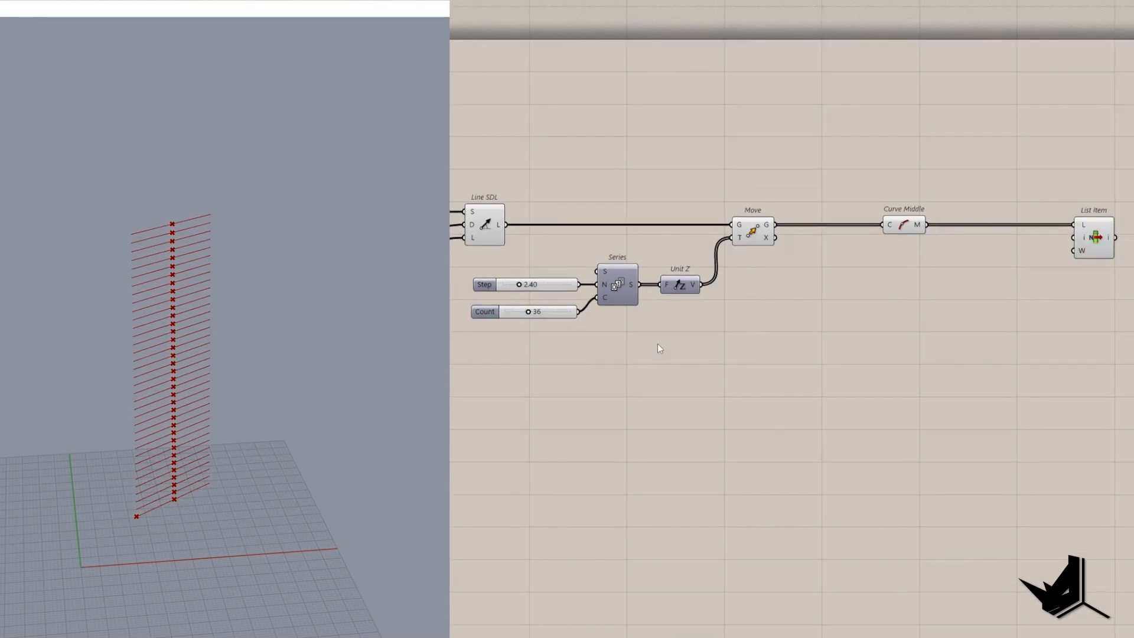
pyautogui.doubleClick(659, 348)
pyautogui.write('expression')
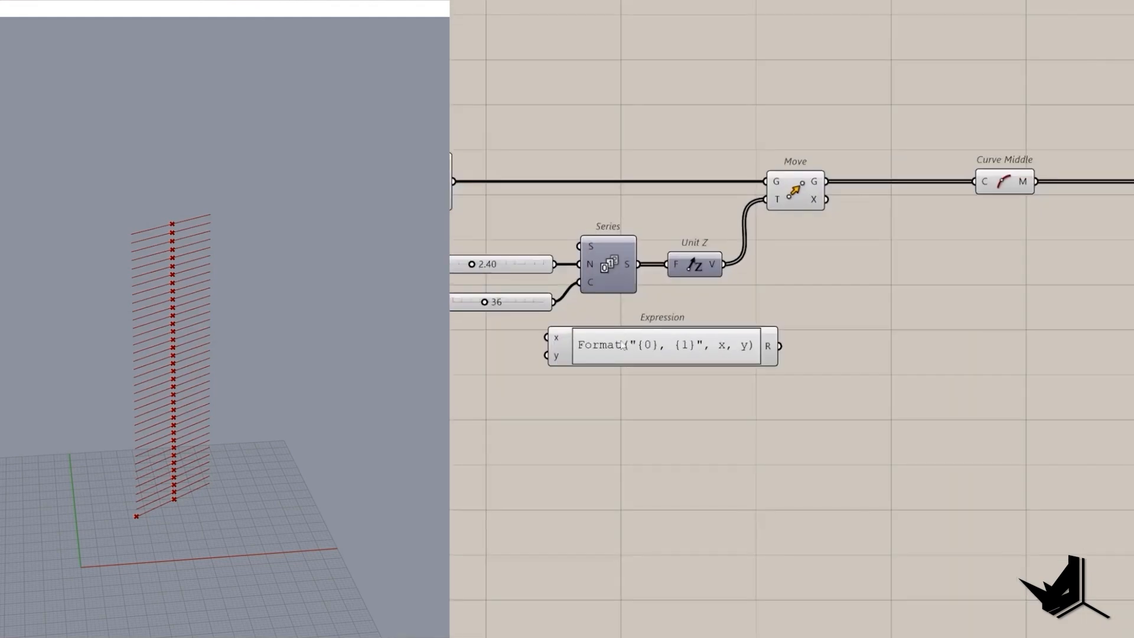
pyautogui.moveTo(546, 338); pyautogui.dragTo(554, 302)
pyautogui.moveTo(654, 355); pyautogui.dragTo(504, 371)
pyautogui.doubleClick(735, 355)
pyautogui.write('x-1')
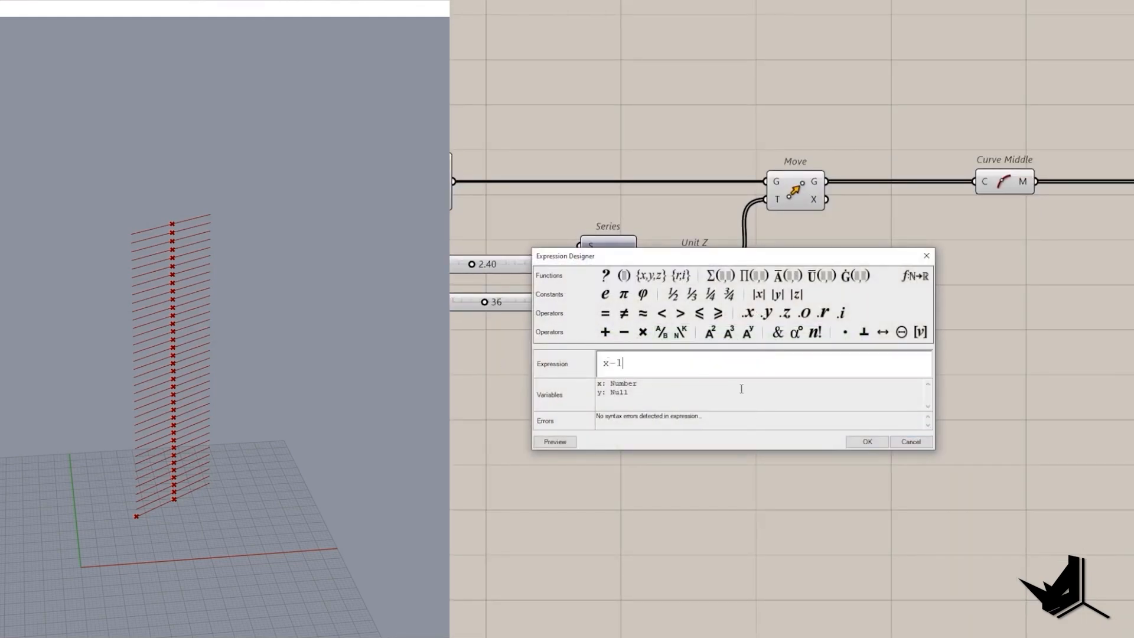
pyautogui.click(867, 442)
pyautogui.moveTo(750, 350); pyautogui.dragTo(865, 315)
# Connect a panel below List Item to the Curve Middle output and enlarge it to list the midpoints.
pyautogui.moveTo(895, 308)
pyautogui.moveTo(795, 268); pyautogui.dragTo(959, 336)
pyautogui.moveTo(959, 335); pyautogui.dragTo(777, 398, button='right')
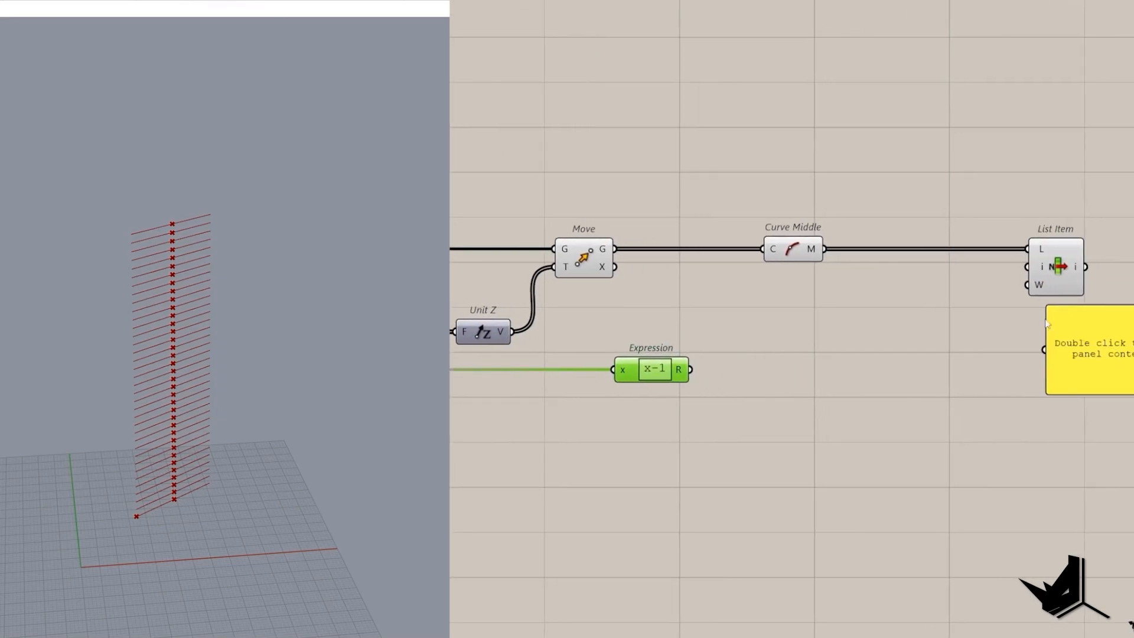
pyautogui.moveTo(1046, 323); pyautogui.dragTo(1022, 324, button='right')
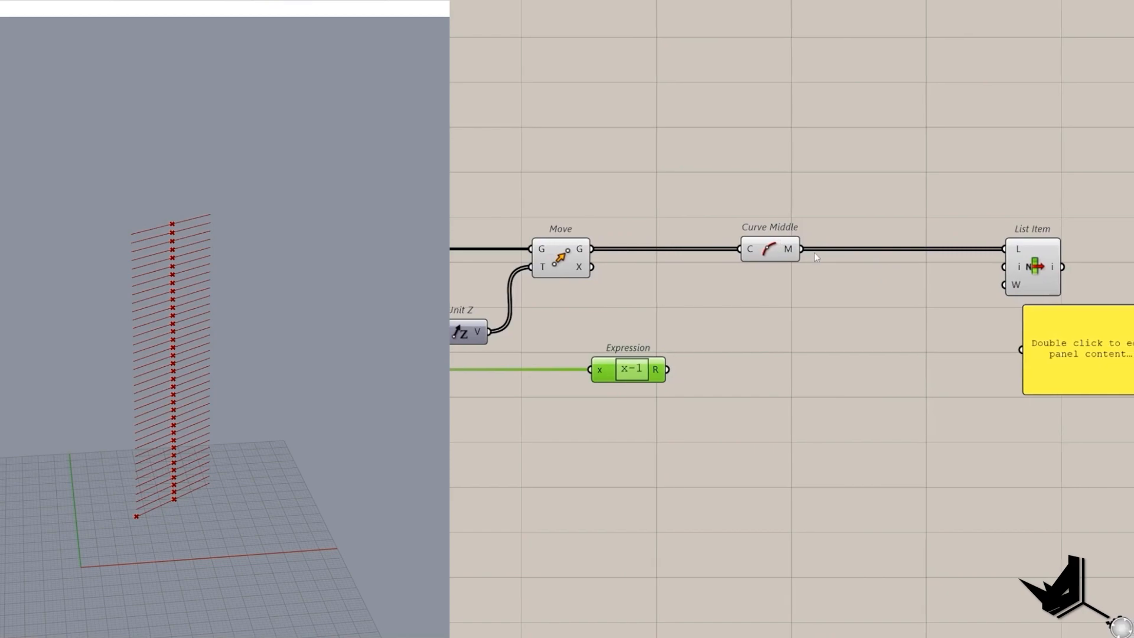
pyautogui.moveTo(1021, 350); pyautogui.dragTo(802, 249)
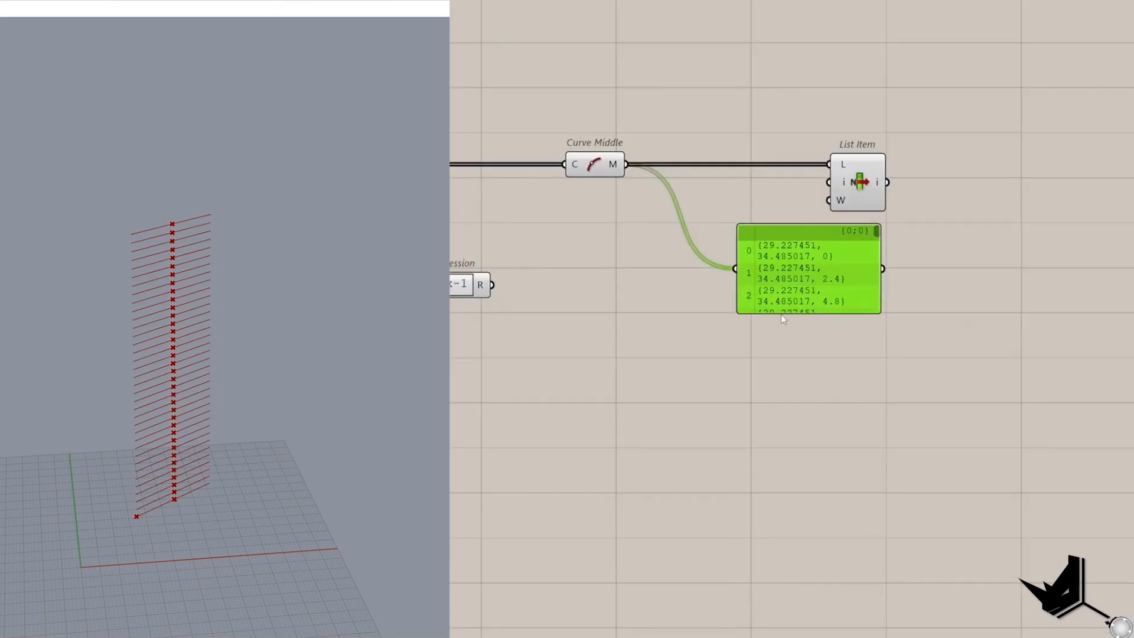
pyautogui.click(781, 317)
pyautogui.moveTo(780, 315); pyautogui.dragTo(780, 579)
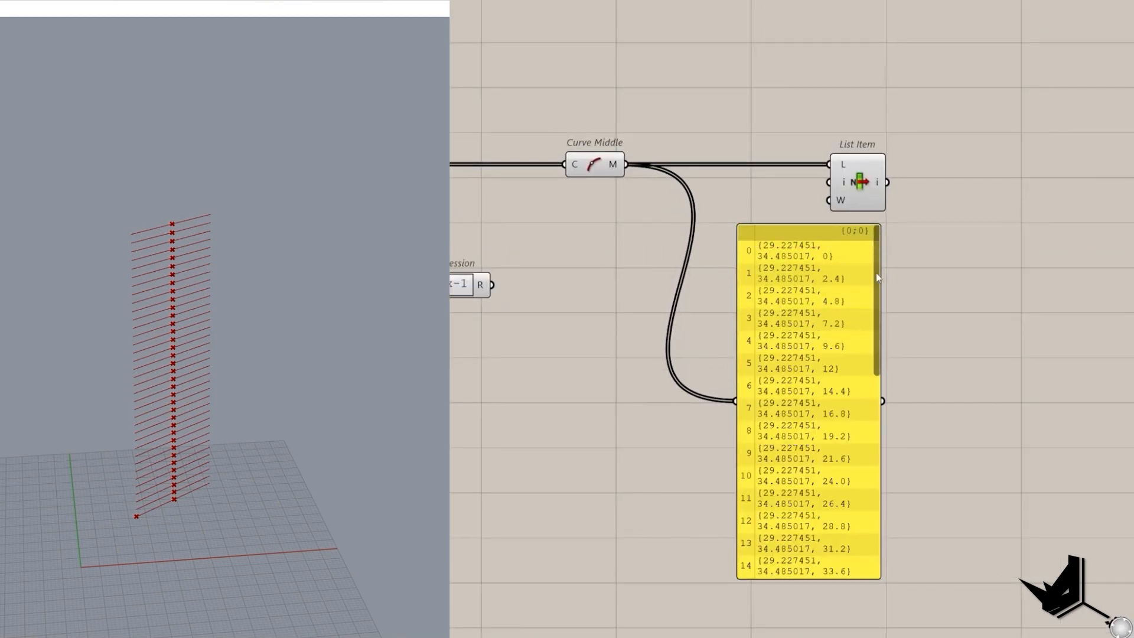
# Scroll through the midpoint list in the panel below List Item and delete the panel.
pyautogui.moveTo(878, 278); pyautogui.dragTo(878, 502)
pyautogui.moveTo(719, 554); pyautogui.dragTo(945, 628)
pyautogui.press('Delete')
# Add a Multiplication component and feed its A input from the Expression result.
pyautogui.moveTo(550, 352); pyautogui.dragTo(748, 390, button='right')
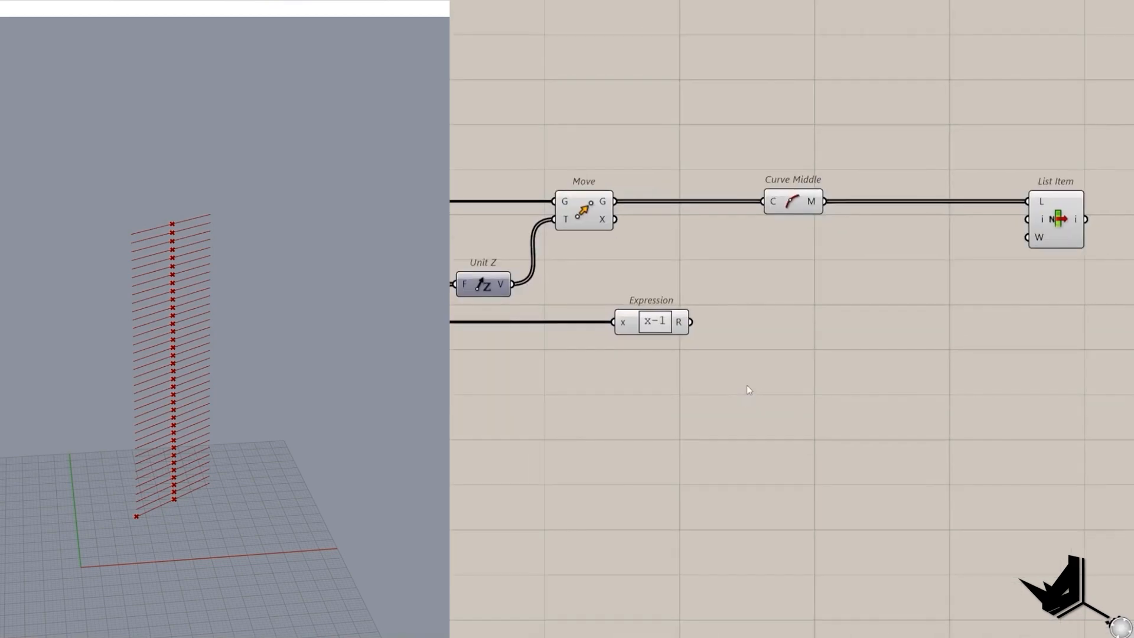
pyautogui.doubleClick(747, 385)
pyautogui.write('mult')
pyautogui.click(732, 344)
pyautogui.moveTo(690, 321); pyautogui.dragTo(792, 381)
# Add a 0 to 1.000 number slider for Multiplication's B input and connect the product to List Item's index input.
pyautogui.doubleClick(665, 425)
pyautogui.write('0<1.000')
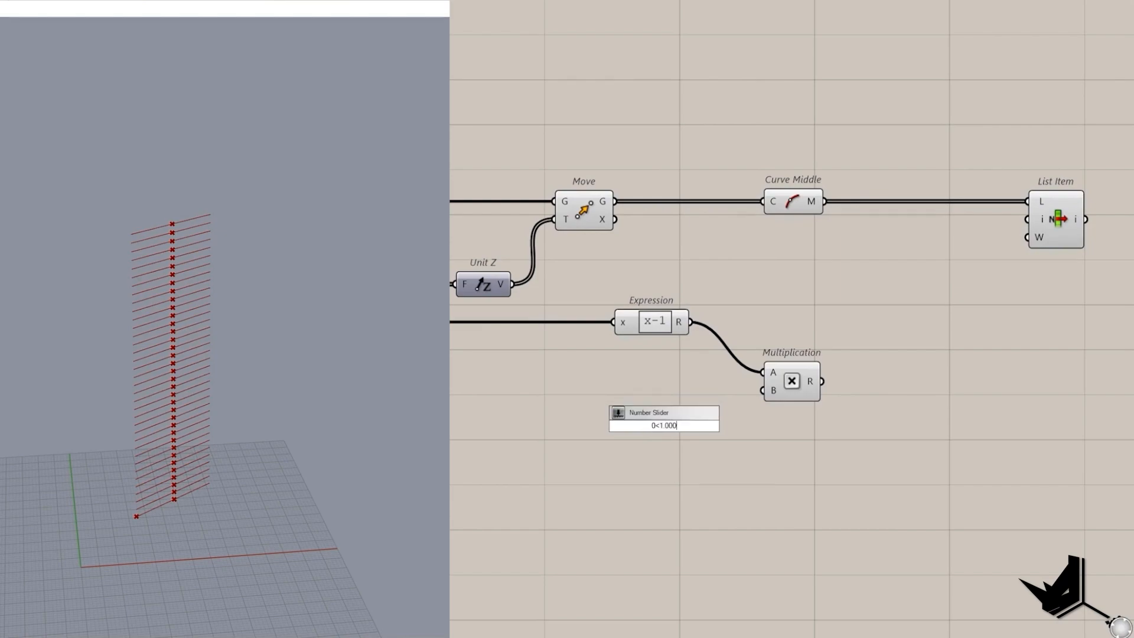
pyautogui.press('Return')
pyautogui.moveTo(739, 426); pyautogui.dragTo(762, 390)
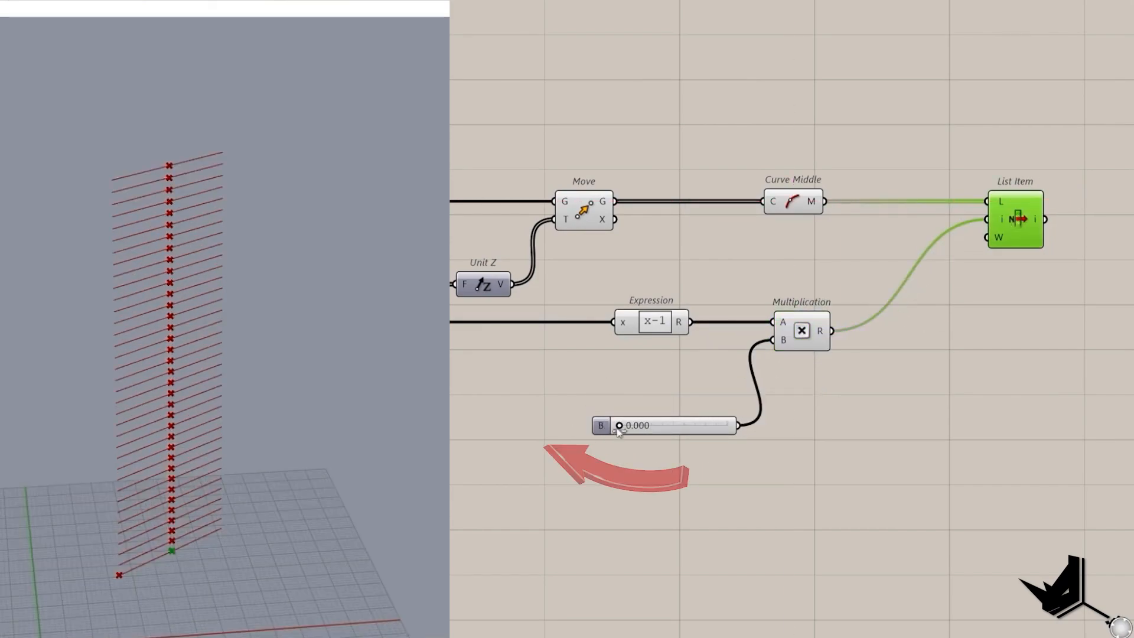
# Move the B slider through 0.604 to 0.780 to pick different midpoints along the stack.
pyautogui.moveTo(617, 427); pyautogui.dragTo(675, 428)
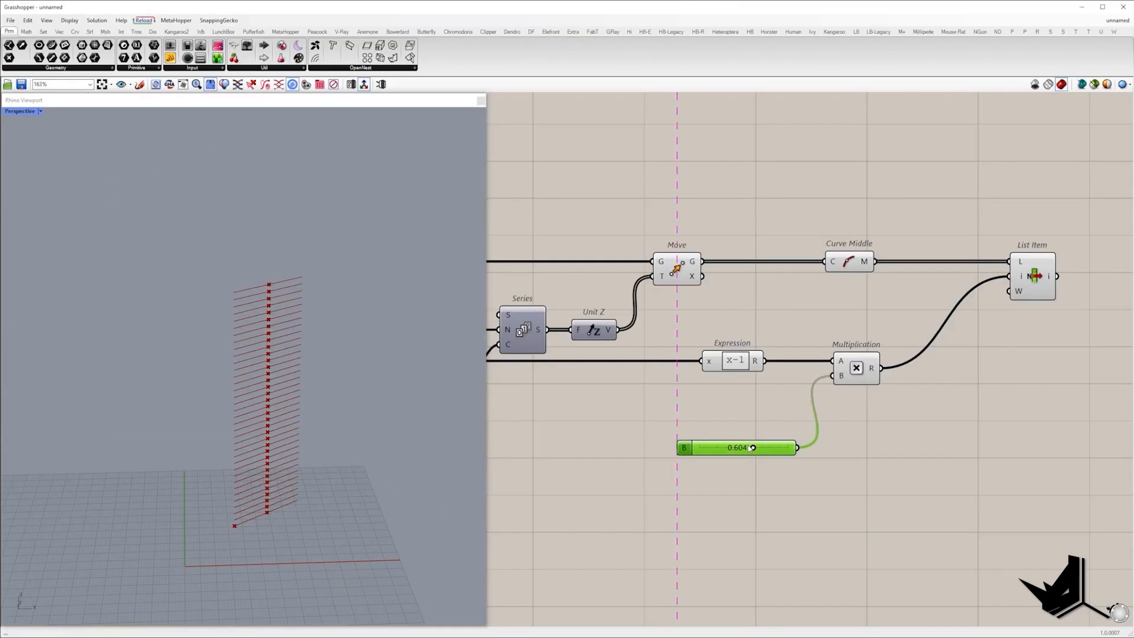
pyautogui.moveTo(753, 448); pyautogui.dragTo(769, 449)
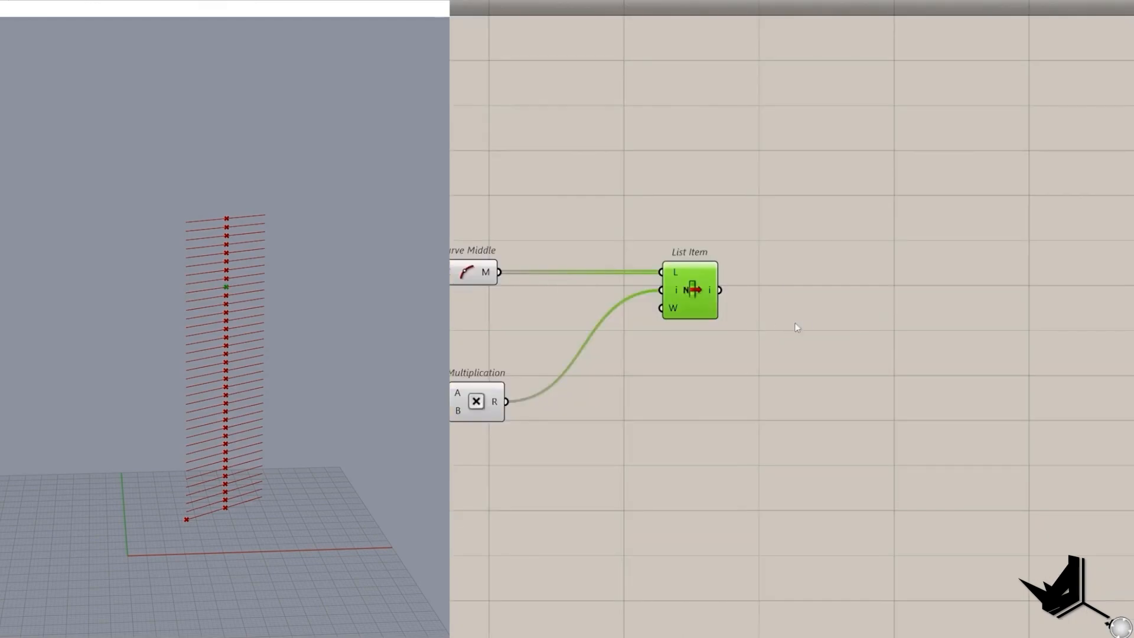
pyautogui.click(803, 324)
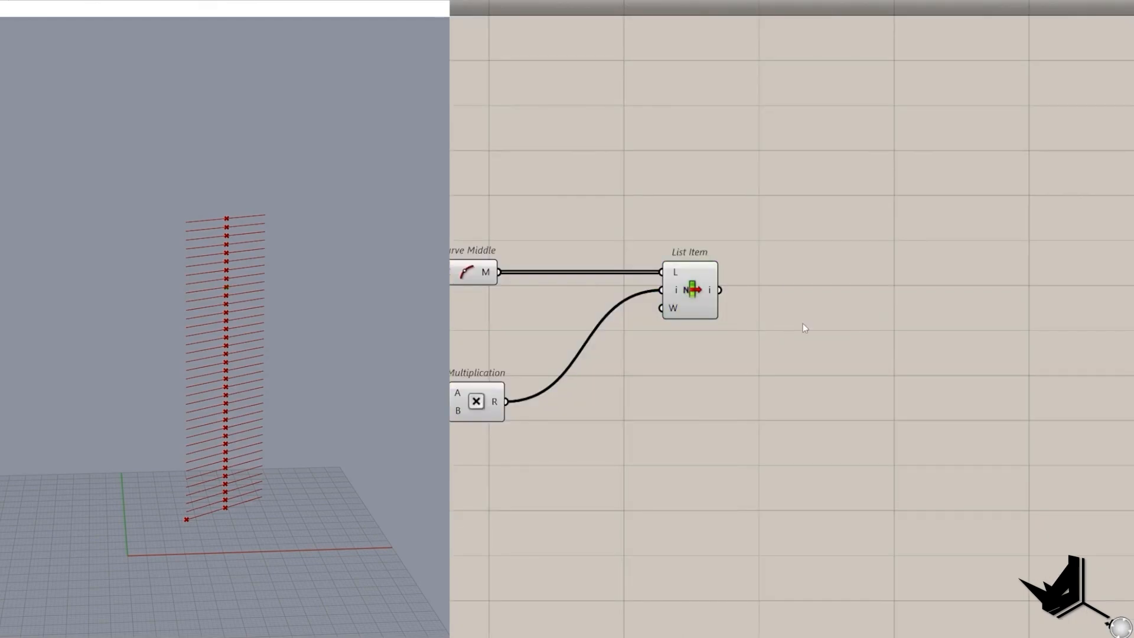
# Add a Distance component with Curve Middle into A and List Item into B, and show its output in a panel.
pyautogui.moveTo(803, 324); pyautogui.dragTo(880, 314, button='right')
pyautogui.doubleClick(880, 314)
pyautogui.write('distance')
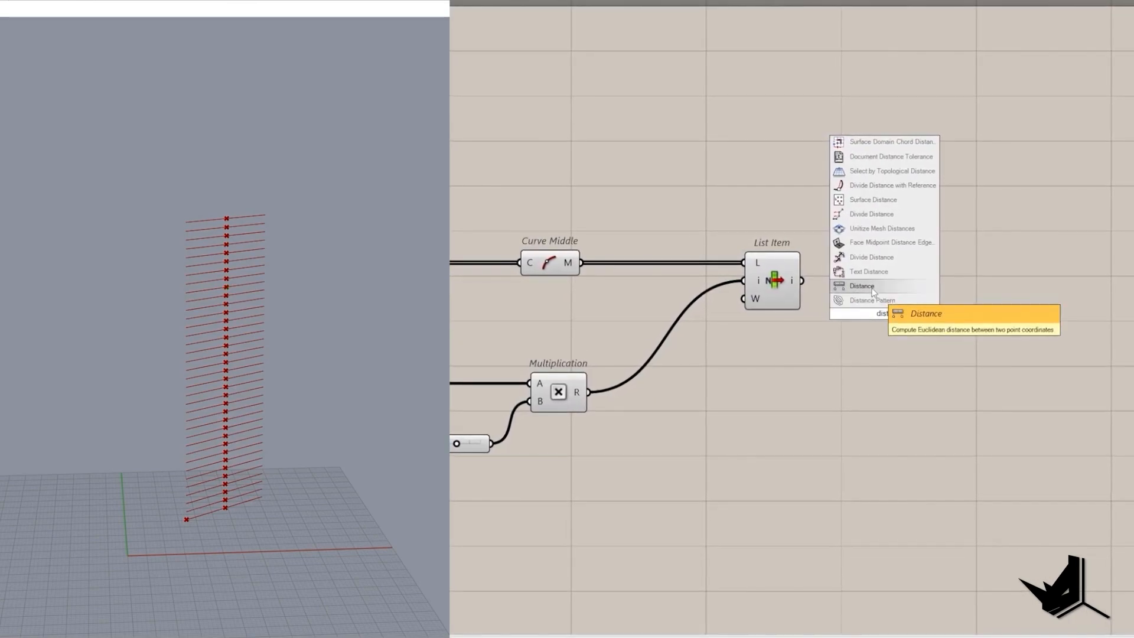
pyautogui.press('Return')
pyautogui.moveTo(783, 279); pyautogui.dragTo(751, 391)
pyautogui.click(556, 264)
pyautogui.moveTo(587, 264); pyautogui.dragTo(785, 296)
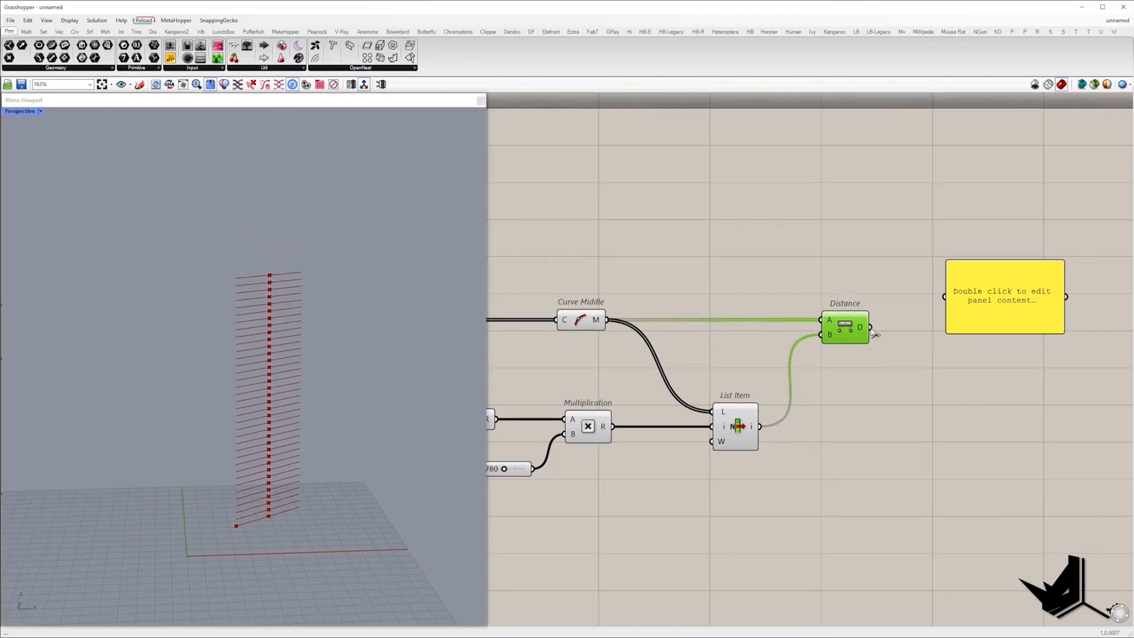
pyautogui.moveTo(870, 328); pyautogui.dragTo(944, 296)
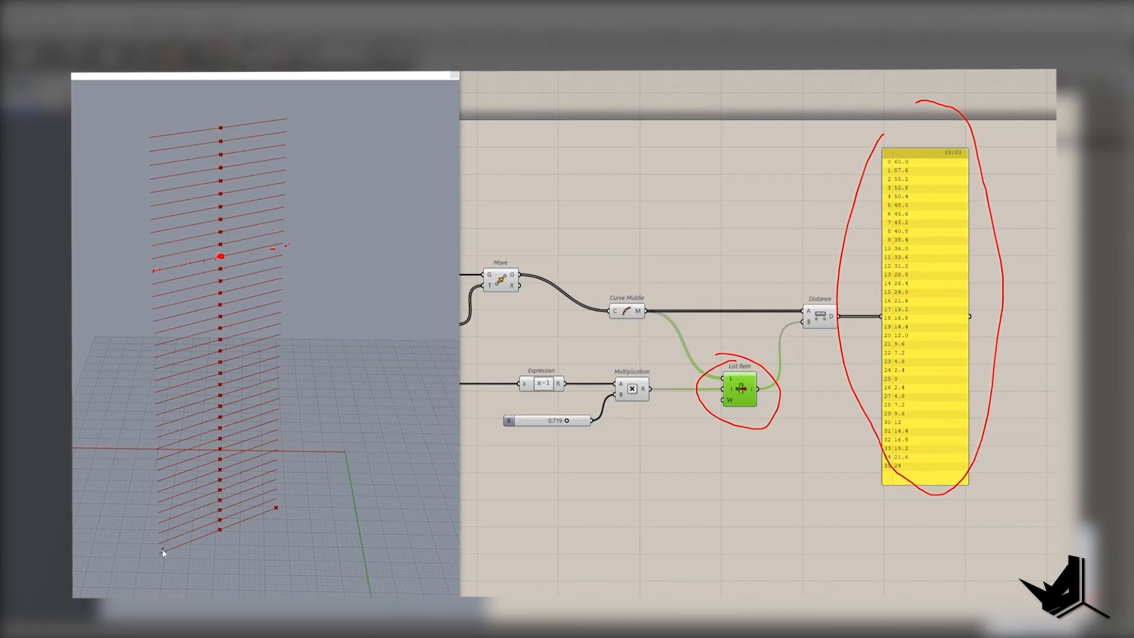
pyautogui.moveTo(158, 553); pyautogui.dragTo(161, 553)
pyautogui.moveTo(218, 531); pyautogui.dragTo(220, 532)
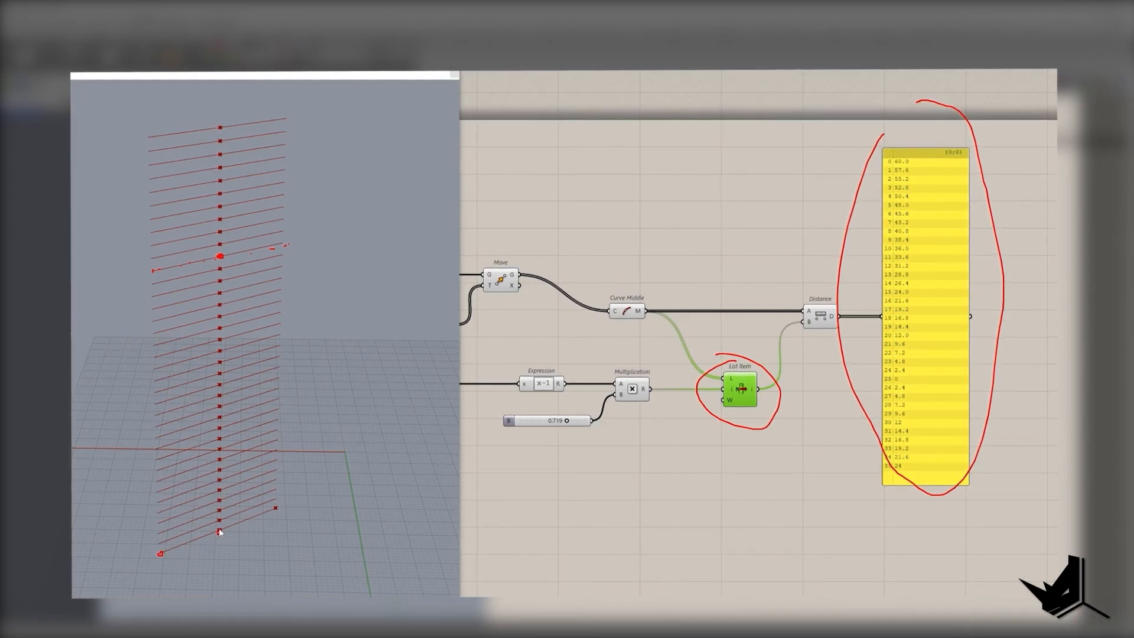
pyautogui.moveTo(273, 506); pyautogui.dragTo(276, 509)
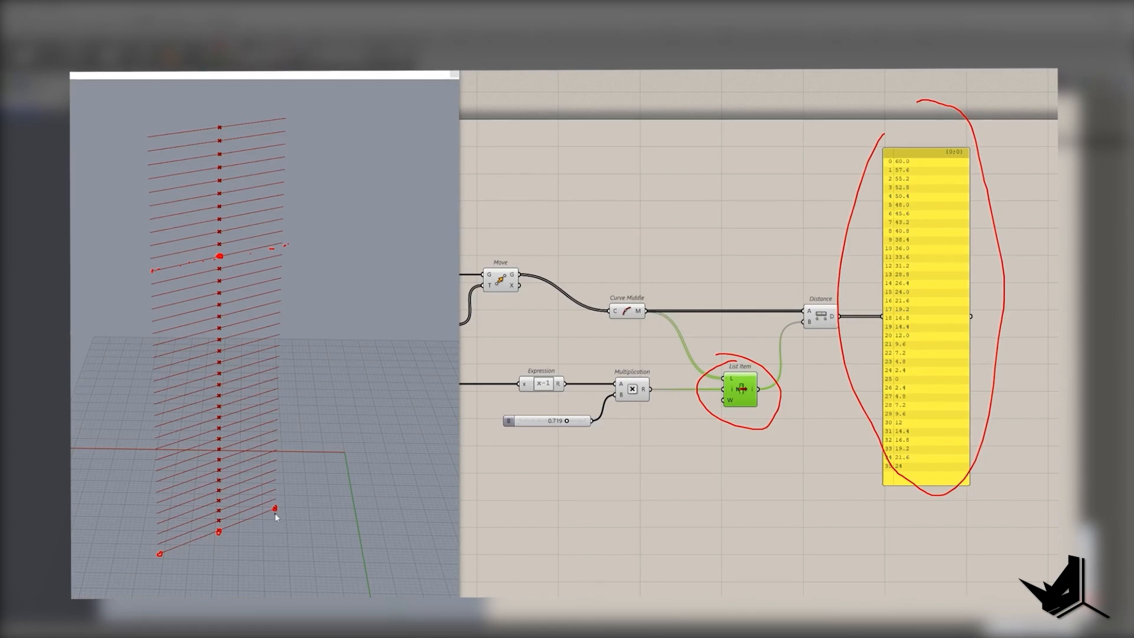
pyautogui.moveTo(884, 379); pyautogui.dragTo(884, 388)
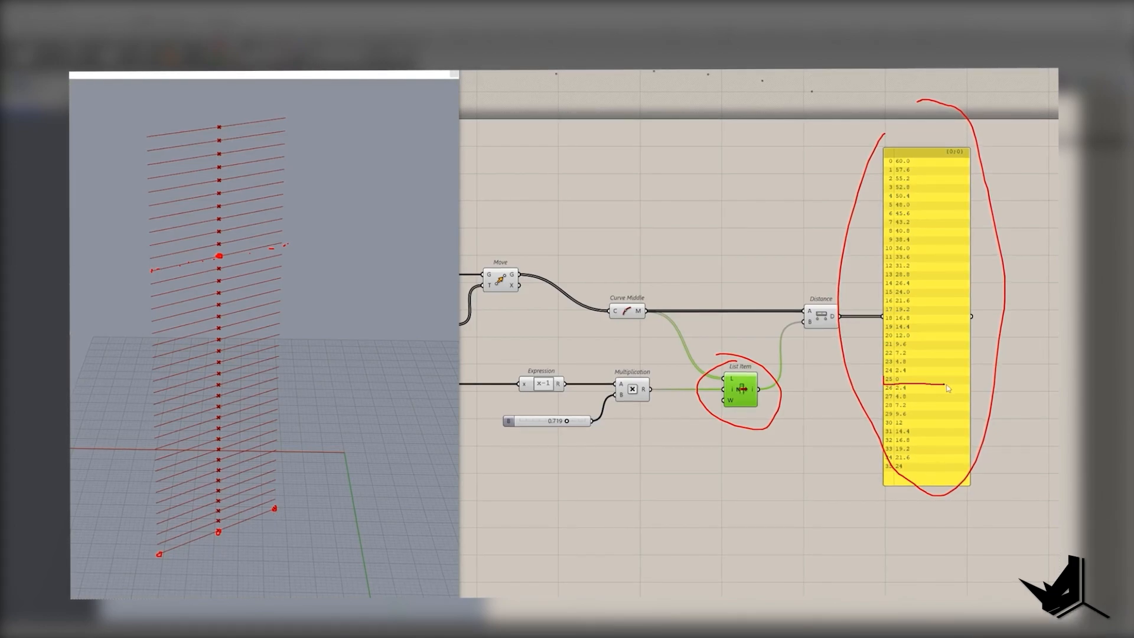
pyautogui.moveTo(969, 378); pyautogui.dragTo(892, 384)
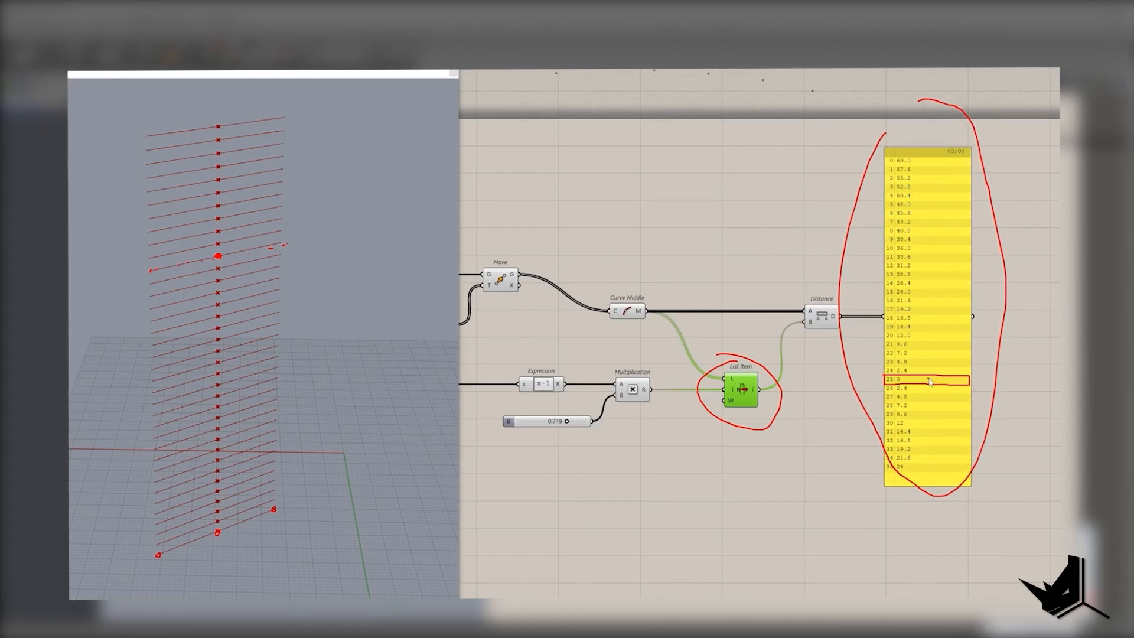
pyautogui.moveTo(939, 390); pyautogui.dragTo(939, 387)
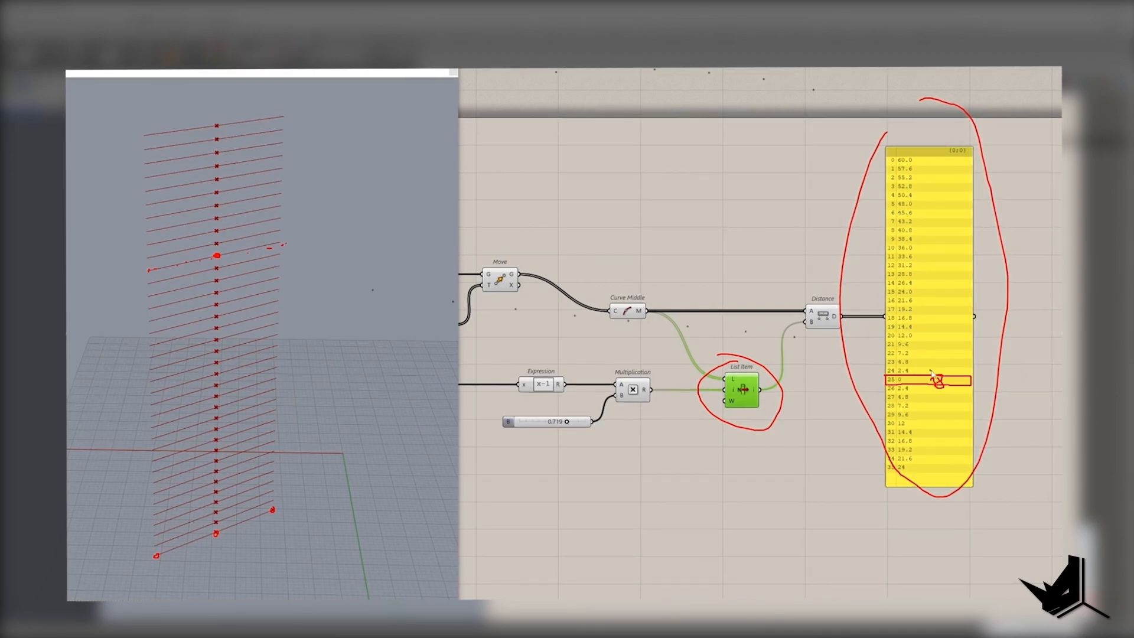
pyautogui.moveTo(933, 390)
pyautogui.mouseDown()
pyautogui.moveTo(942, 394)
pyautogui.moveTo(935, 360)
pyautogui.moveTo(941, 402)
pyautogui.mouseUp()
pyautogui.moveTo(938, 350); pyautogui.dragTo(942, 358)
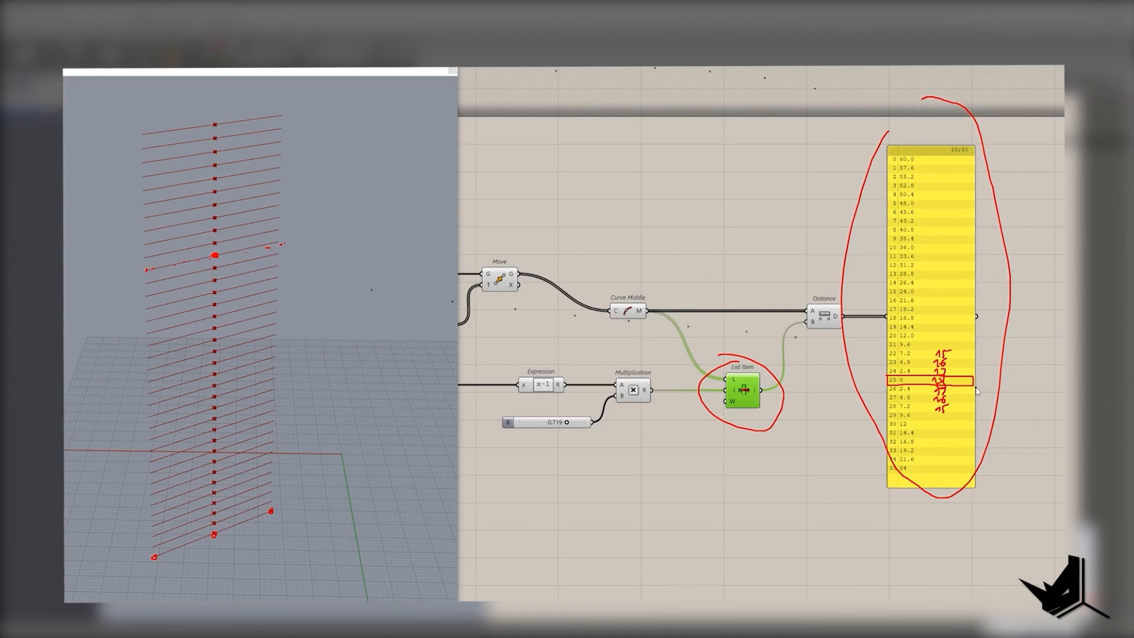
pyautogui.moveTo(887, 154); pyautogui.dragTo(975, 163)
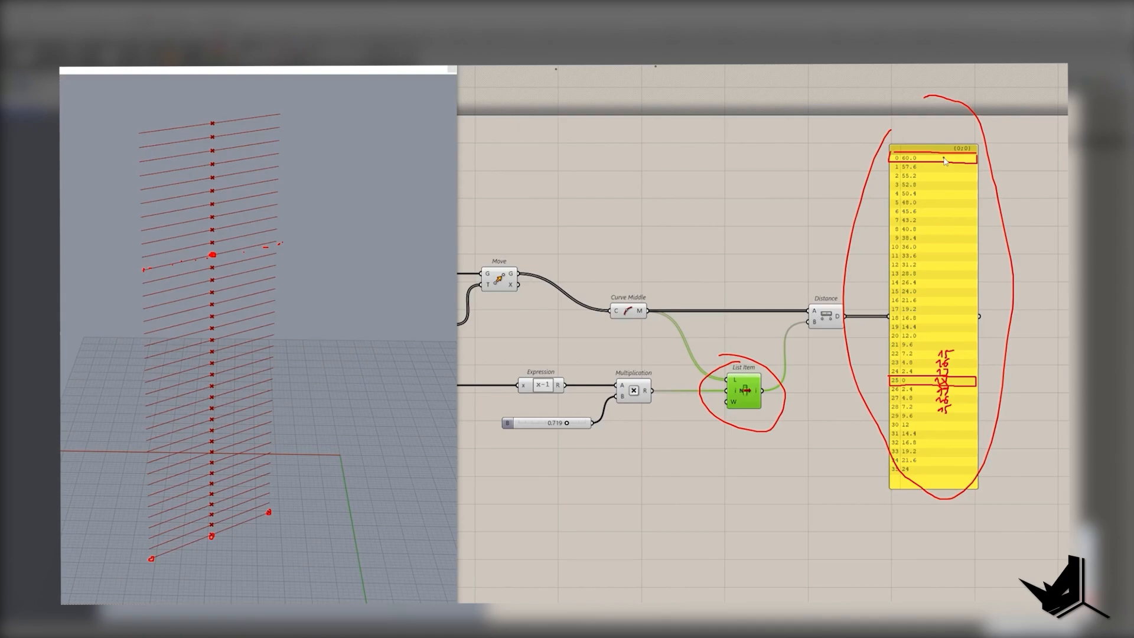
pyautogui.moveTo(951, 150); pyautogui.dragTo(940, 175)
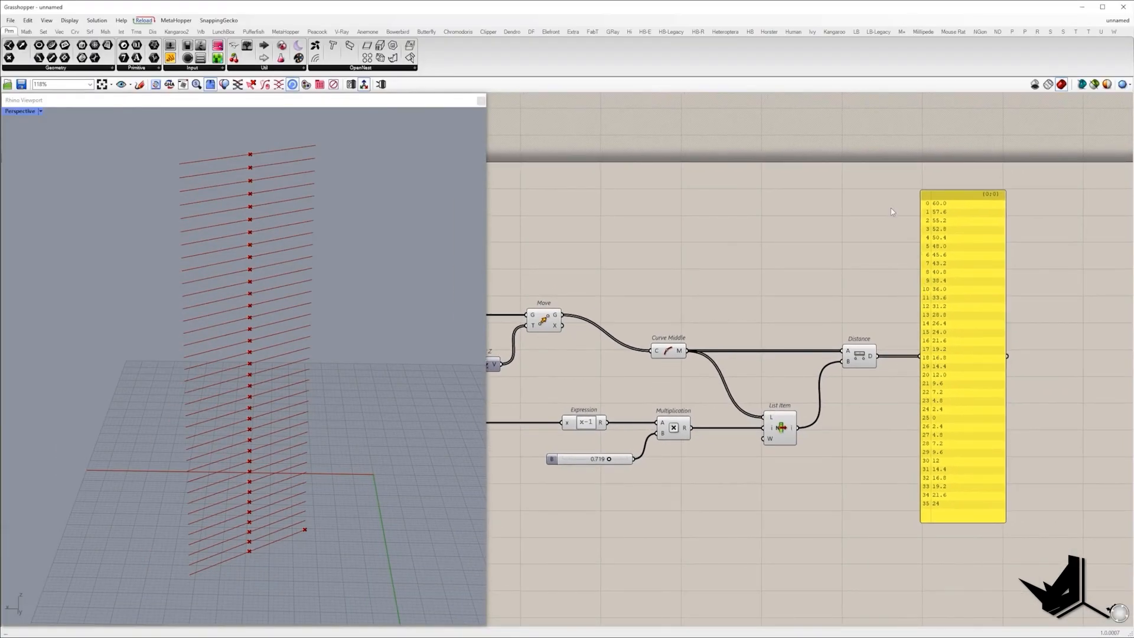
pyautogui.moveTo(900, 172); pyautogui.dragTo(1004, 561)
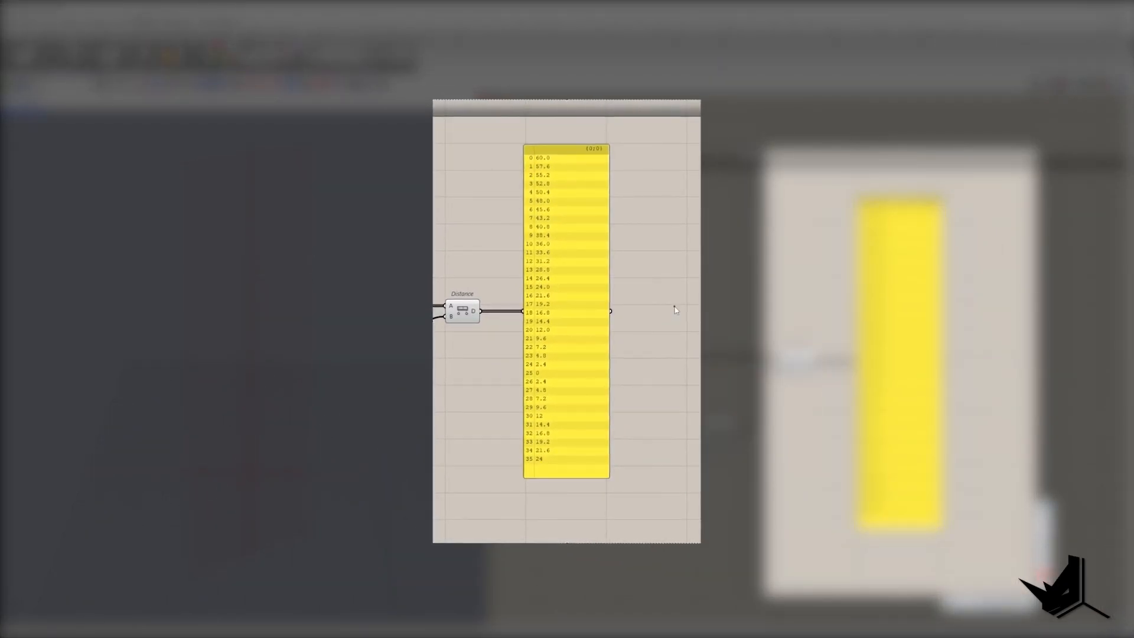
pyautogui.moveTo(573, 151); pyautogui.dragTo(574, 167)
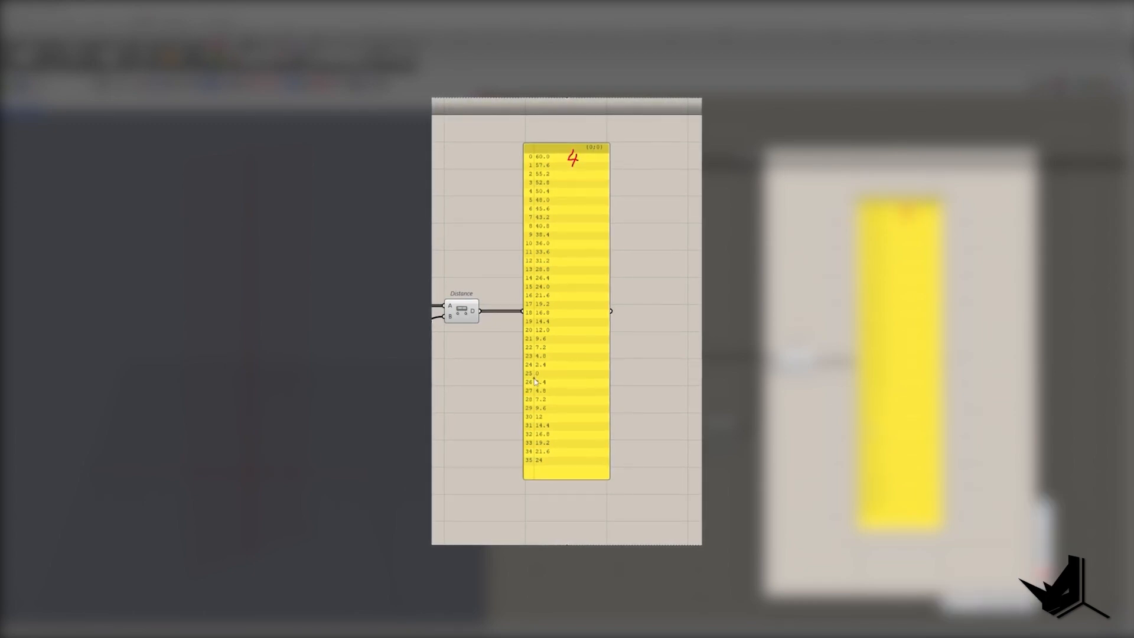
pyautogui.moveTo(526, 378); pyautogui.dragTo(605, 379)
pyautogui.moveTo(534, 152)
pyautogui.mouseDown()
pyautogui.moveTo(530, 357)
pyautogui.moveTo(608, 141)
pyautogui.moveTo(612, 379)
pyautogui.mouseUp()
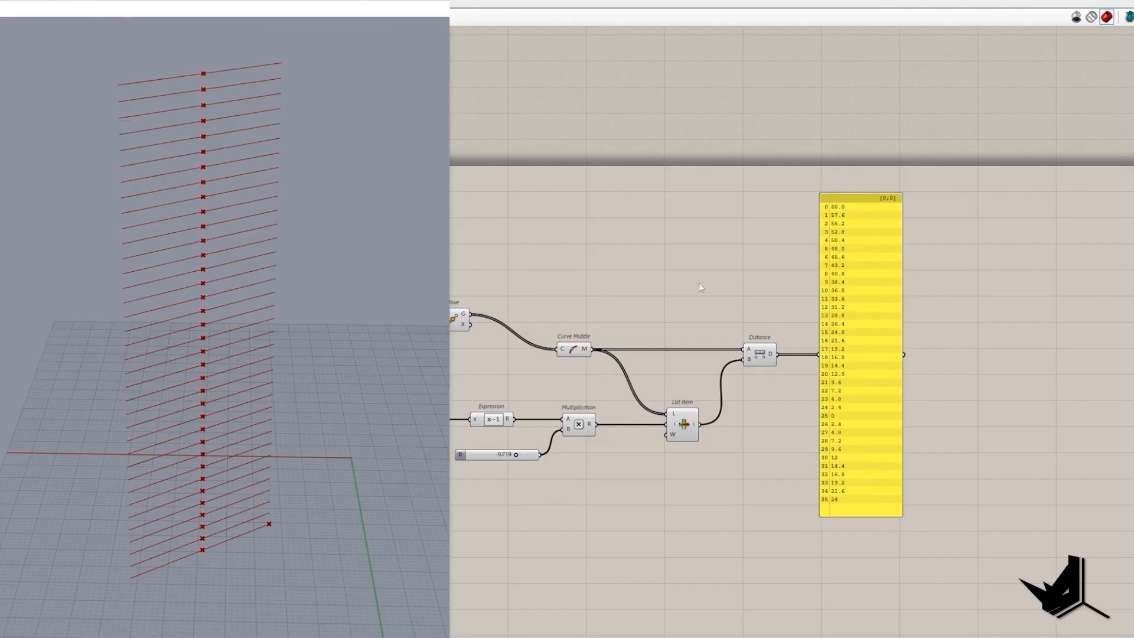
# Add a Remap Numbers component beyond the distance panel and connect the panel's output to its V input.
pyautogui.doubleClick(699, 282)
pyautogui.write('rema')
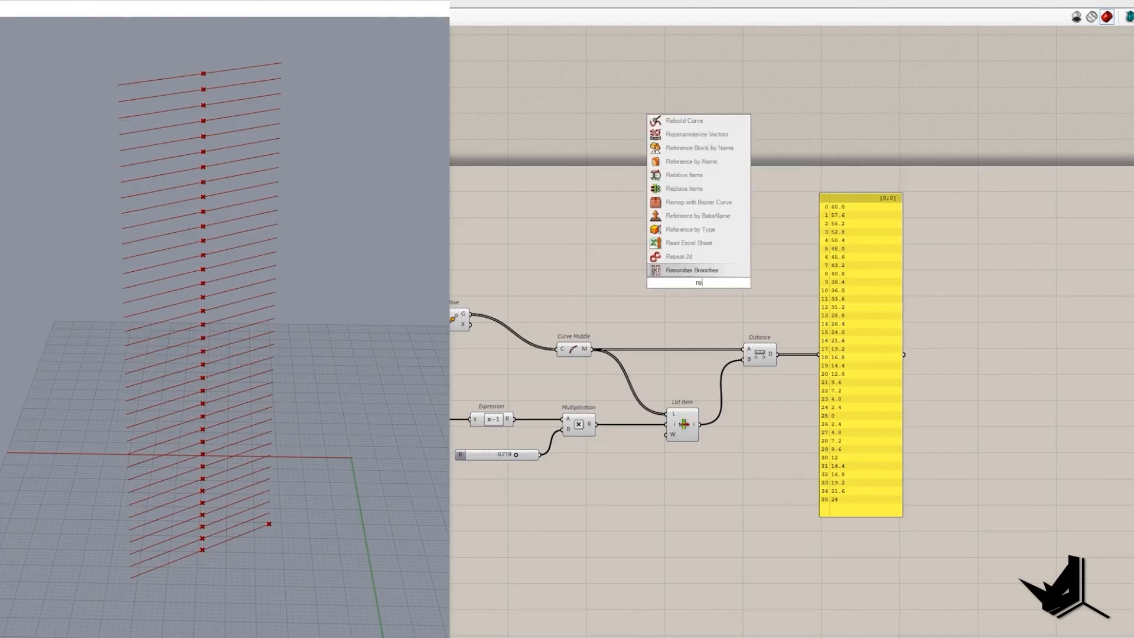
pyautogui.click(703, 272)
pyautogui.moveTo(709, 290); pyautogui.dragTo(616, 287, button='right')
pyautogui.moveTo(613, 285); pyautogui.dragTo(911, 348)
pyautogui.moveTo(911, 348); pyautogui.dragTo(902, 350, button='right')
pyautogui.moveTo(904, 353); pyautogui.dragTo(1063, 368)
pyautogui.click(1062, 374)
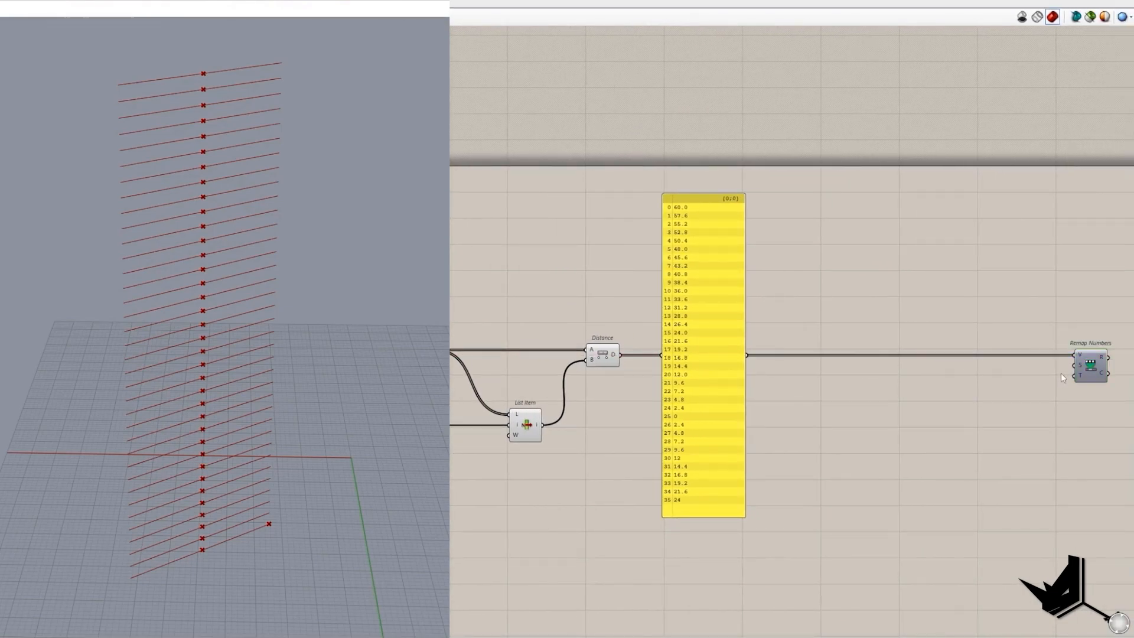
# Add a Bounds component, feed it from the distance panel, and connect its interval to Remap Numbers' source input.
pyautogui.doubleClick(947, 394)
pyautogui.write('bound')
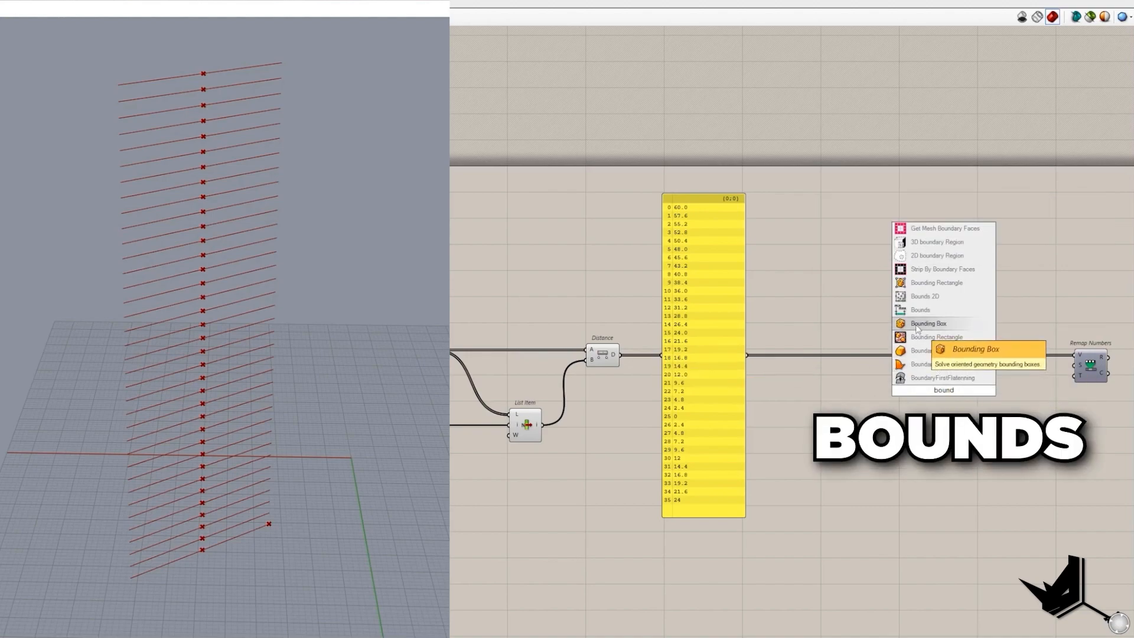
pyautogui.click(920, 310)
pyautogui.moveTo(943, 395); pyautogui.dragTo(1036, 390)
# Add a Number parameter below Bounds and feed it from the distance panel.
pyautogui.moveTo(1049, 407); pyautogui.dragTo(984, 378, button='right')
pyautogui.doubleClick(861, 426)
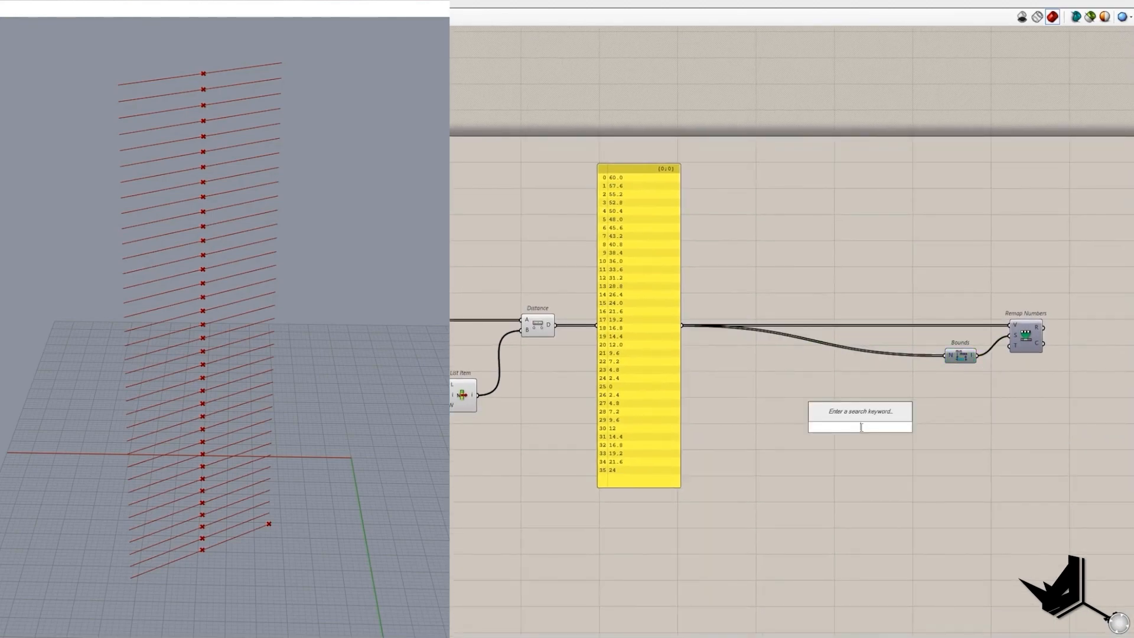
pyautogui.write('number')
pyautogui.click(853, 403)
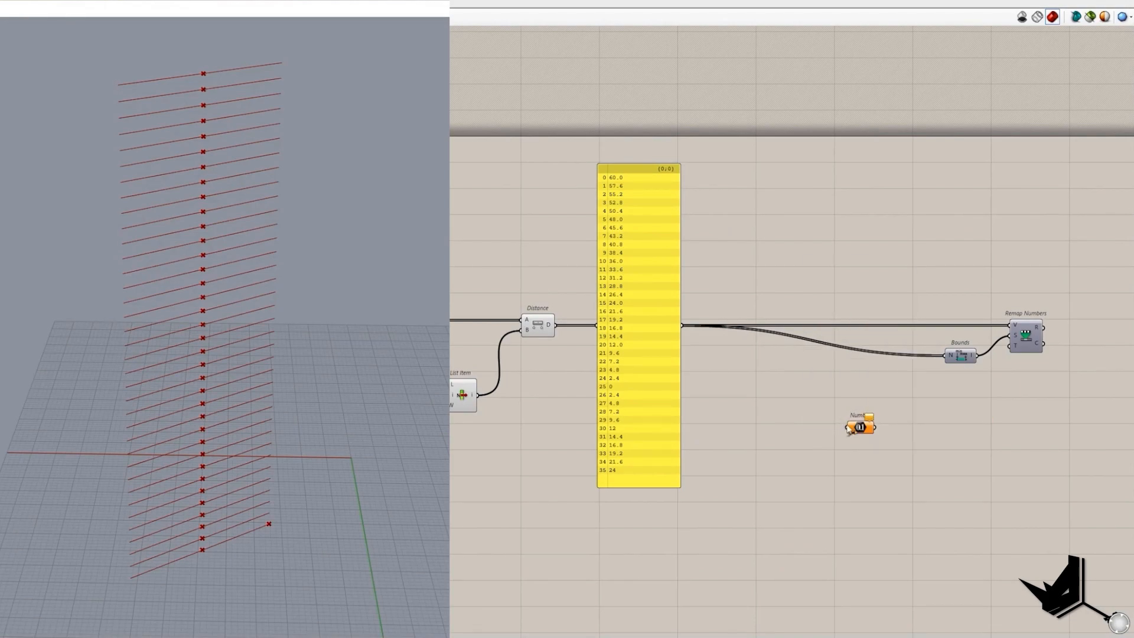
pyautogui.moveTo(862, 429); pyautogui.dragTo(804, 477)
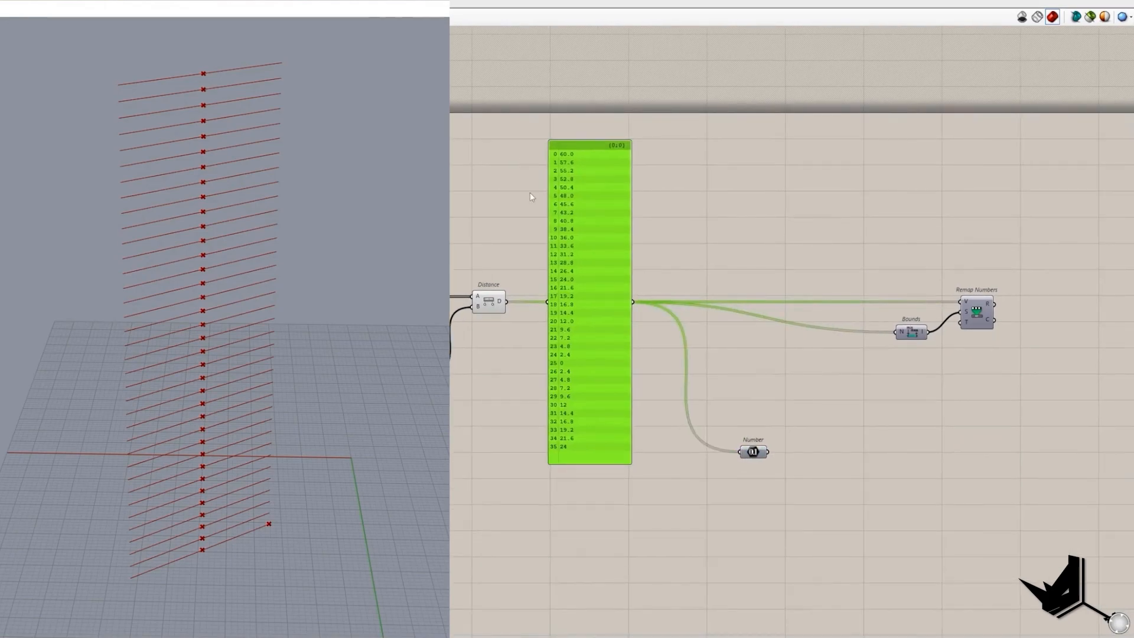
# Add a Create Set component after the Number parameter and connect Number to its L input.
pyautogui.click(873, 509)
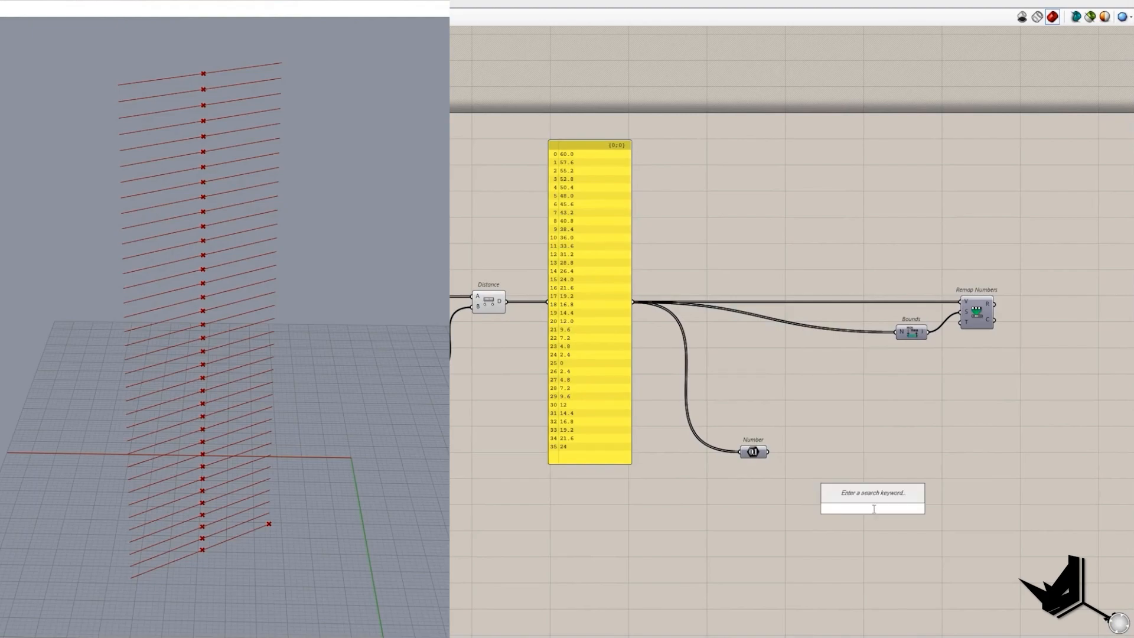
pyautogui.write('create se')
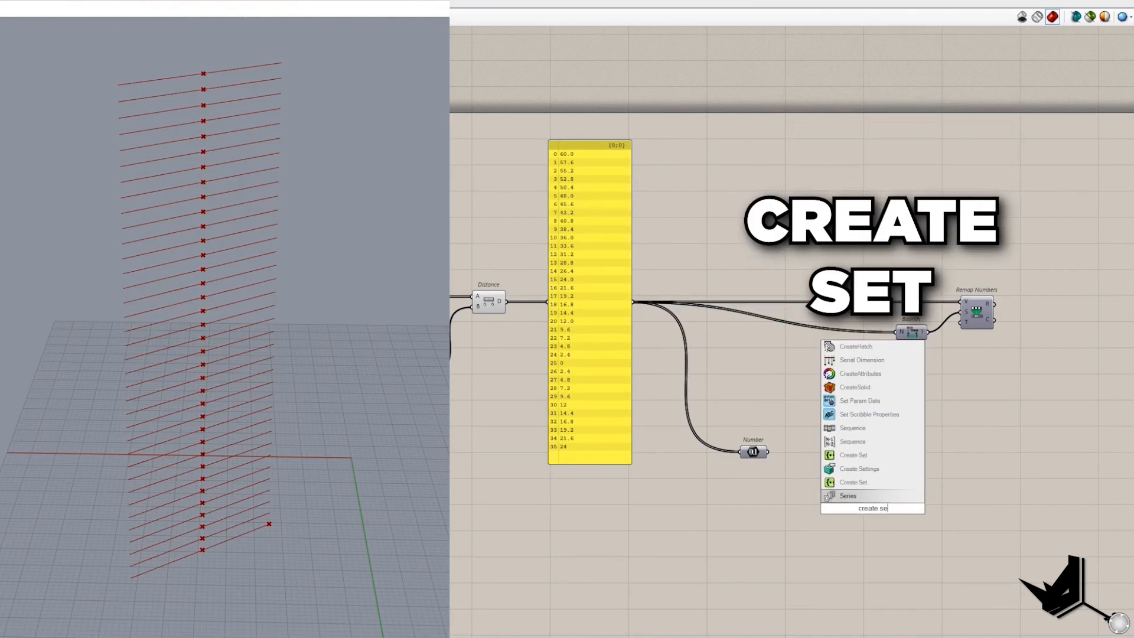
pyautogui.click(876, 483)
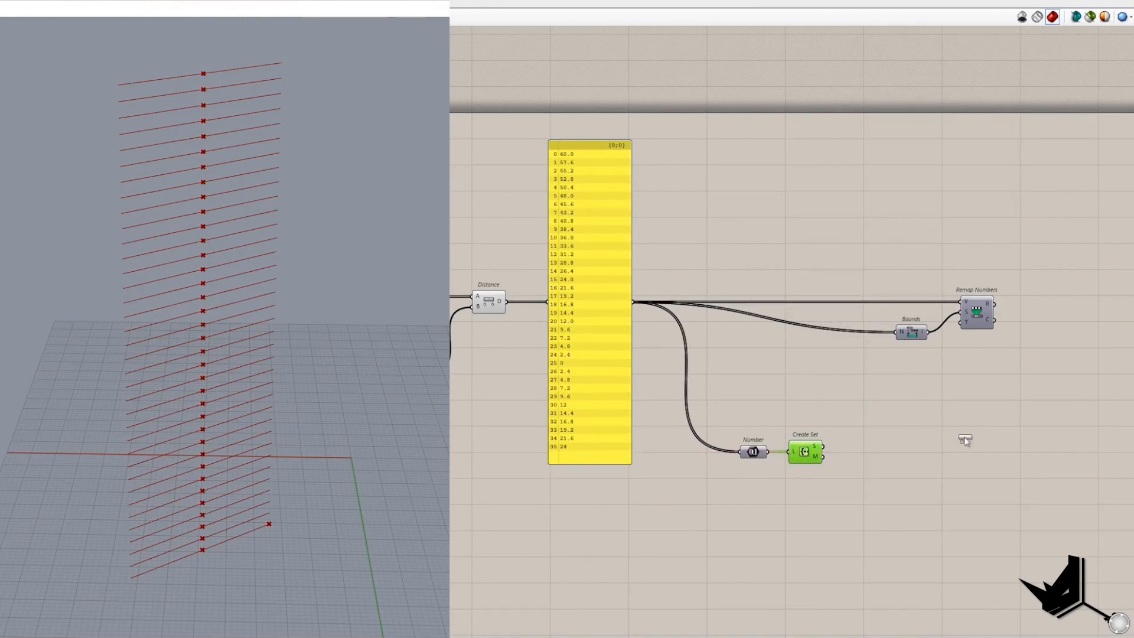
# Connect a panel to Create Set's S output, enlarge it to list the unique distances, and compare it with the distance panel.
pyautogui.moveTo(964, 440); pyautogui.dragTo(969, 626)
pyautogui.moveTo(1005, 533); pyautogui.dragTo(927, 460)
pyautogui.moveTo(968, 502); pyautogui.dragTo(922, 449, button='right')
pyautogui.moveTo(856, 499); pyautogui.dragTo(856, 557)
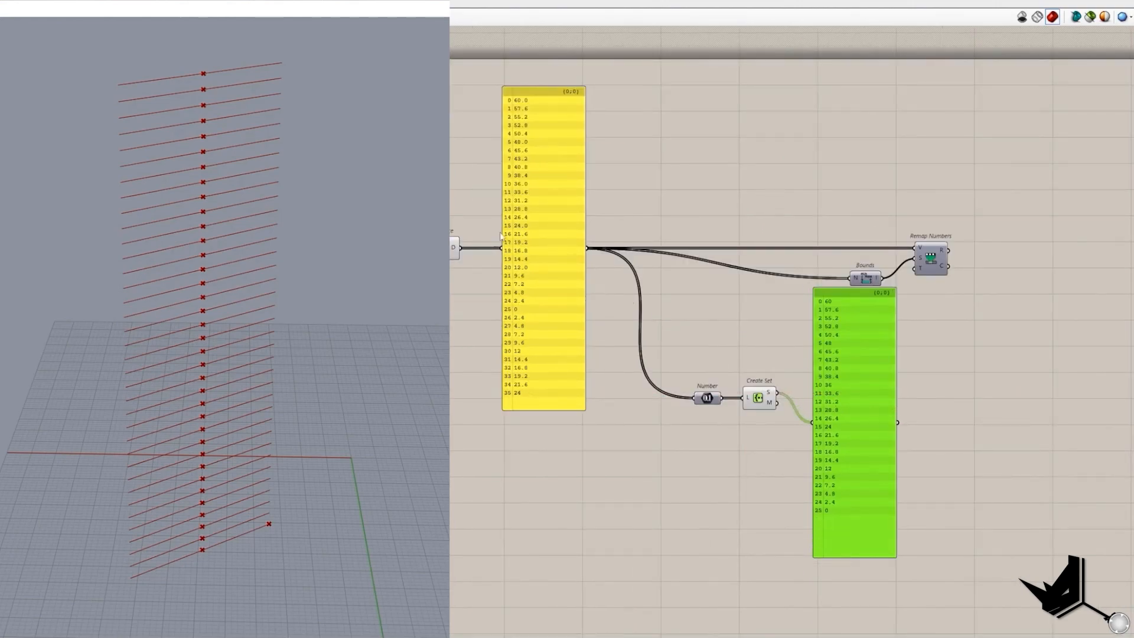
pyautogui.scroll(2, 521, 297)
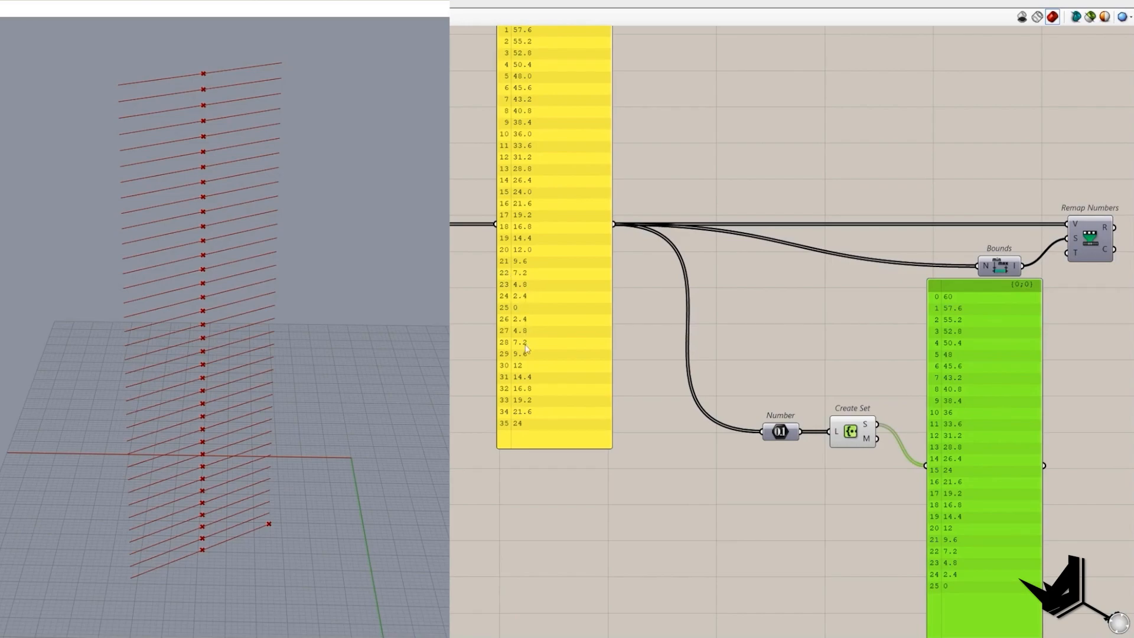
pyautogui.scroll(-2, 527, 347)
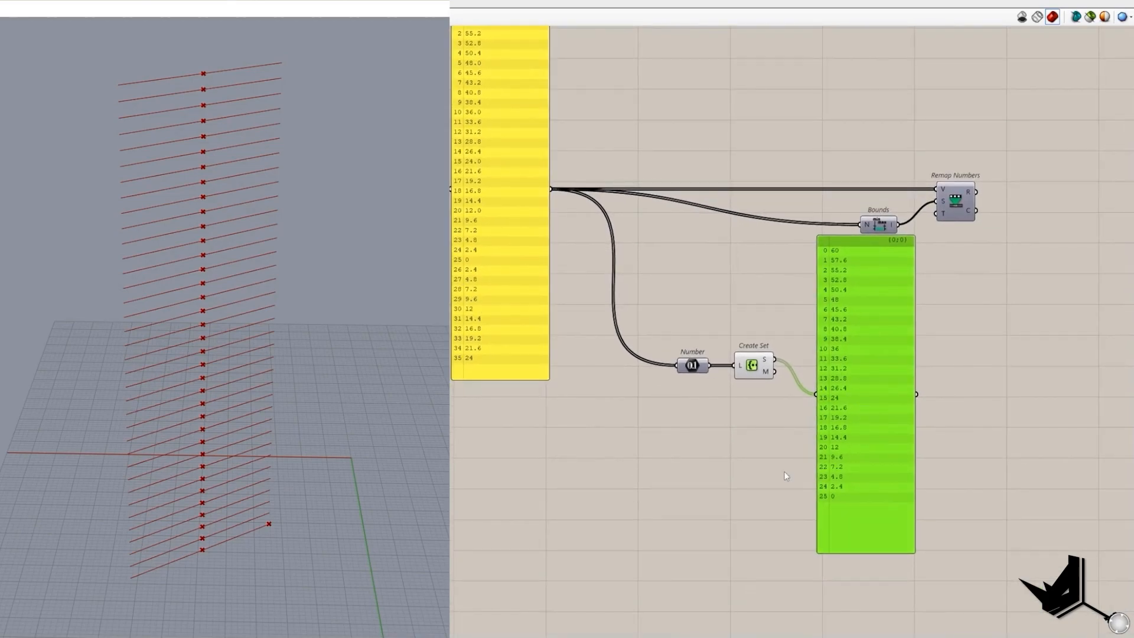
# Add a List Length component fed by the unique distances panel, and line up Create Set and Number with it.
pyautogui.doubleClick(772, 467)
pyautogui.write('length')
pyautogui.click(761, 443)
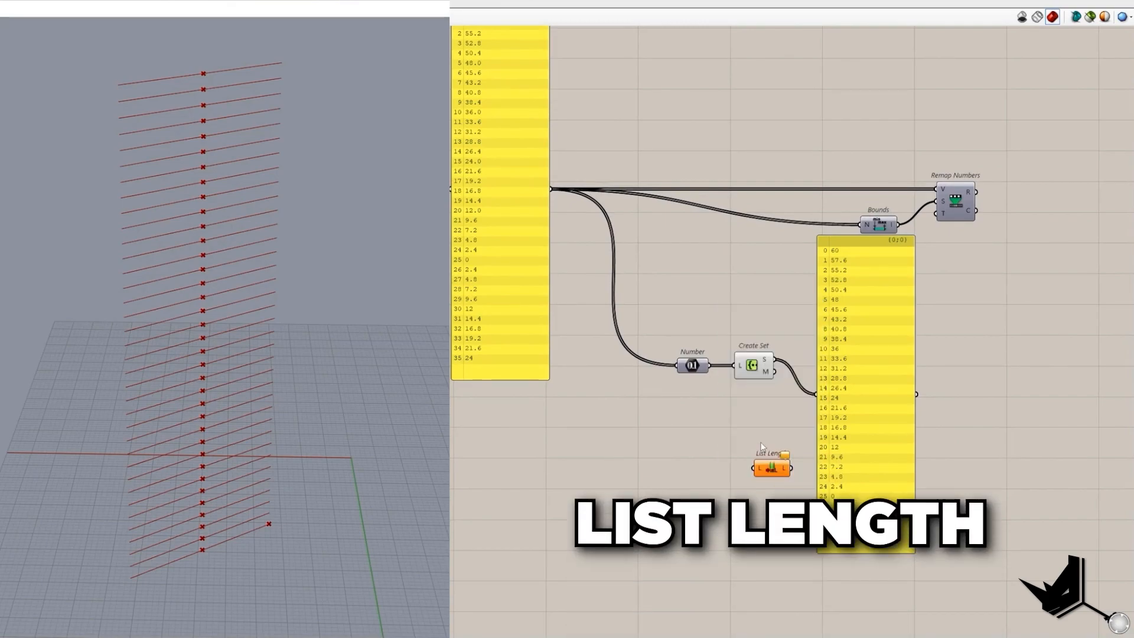
pyautogui.moveTo(774, 469); pyautogui.dragTo(984, 406)
pyautogui.moveTo(753, 367); pyautogui.dragTo(753, 397)
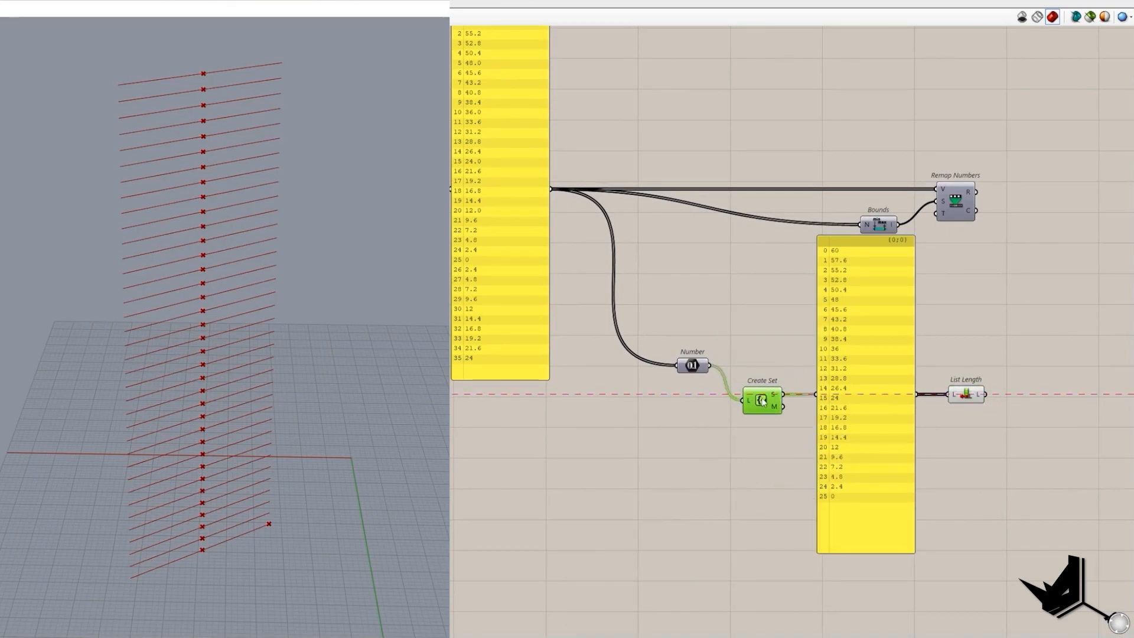
pyautogui.moveTo(692, 365); pyautogui.dragTo(692, 397)
# Place a panel beside List Length and connect the length output to it.
pyautogui.moveTo(767, 473); pyautogui.dragTo(550, 475, button='right')
pyautogui.click(879, 387)
pyautogui.moveTo(772, 397)
pyautogui.mouseDown()
pyautogui.moveTo(811, 394)
pyautogui.moveTo(768, 396)
pyautogui.mouseUp()
pyautogui.moveTo(863, 392); pyautogui.dragTo(819, 401)
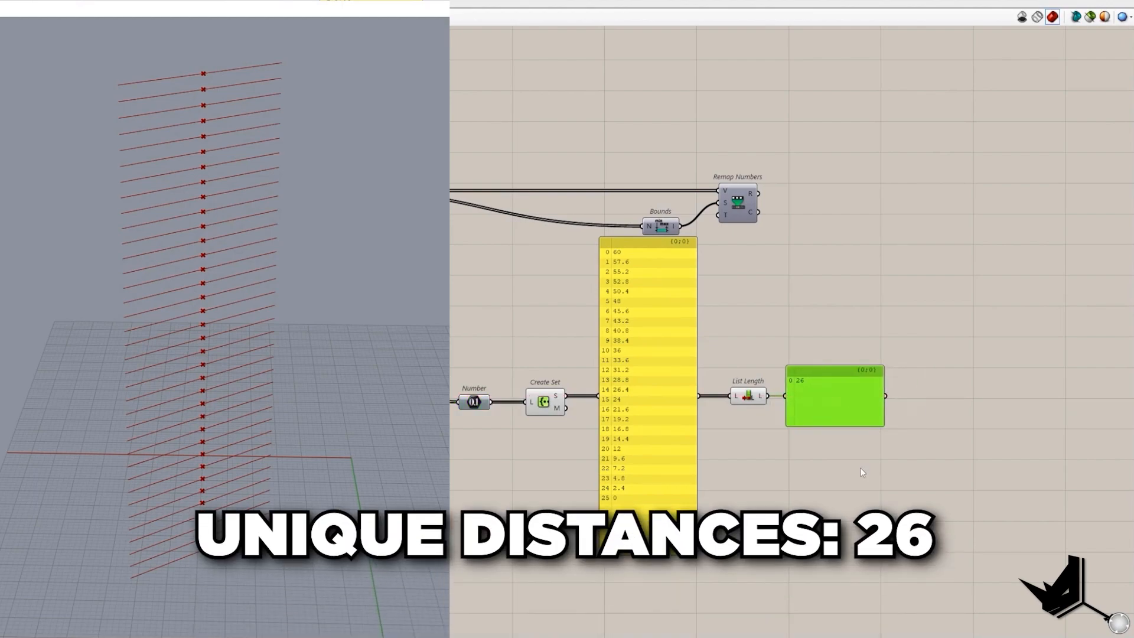
# Add a Construct Domain component near the list length panel and connect a number slider set to 4 to its A input.
pyautogui.moveTo(858, 466); pyautogui.dragTo(476, 360)
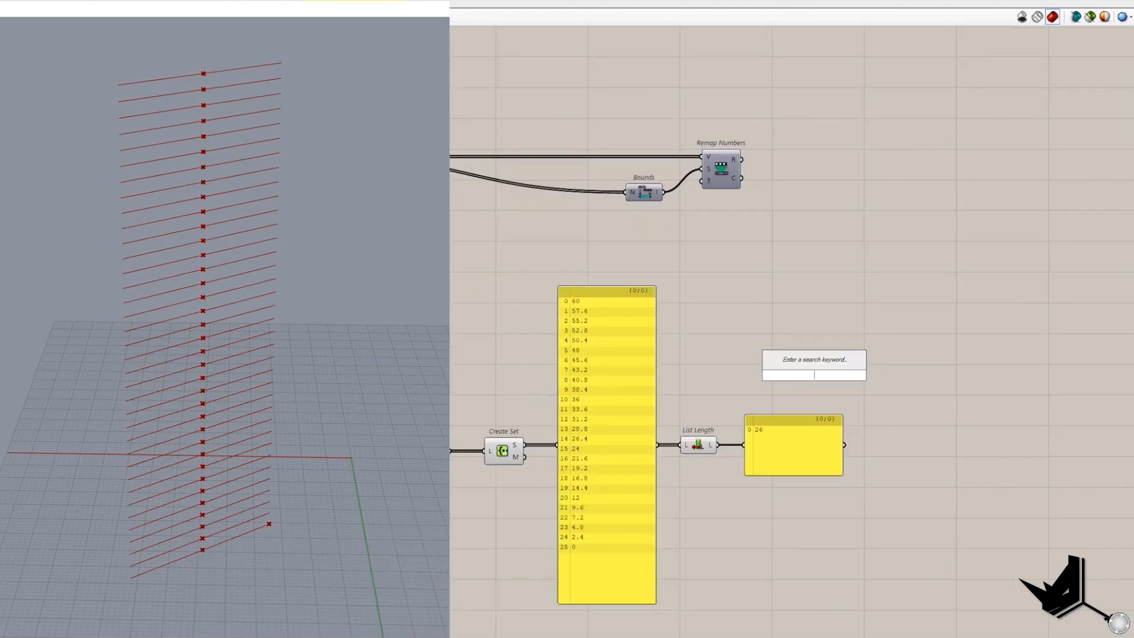
pyautogui.write('con dom')
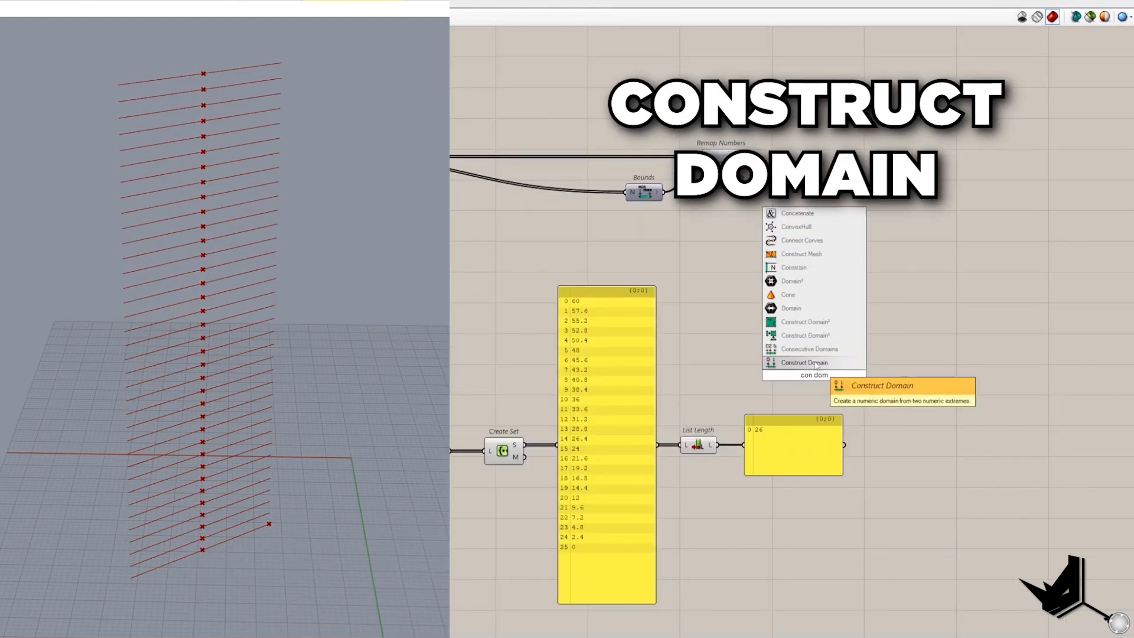
pyautogui.click(816, 364)
pyautogui.moveTo(755, 345); pyautogui.dragTo(869, 480)
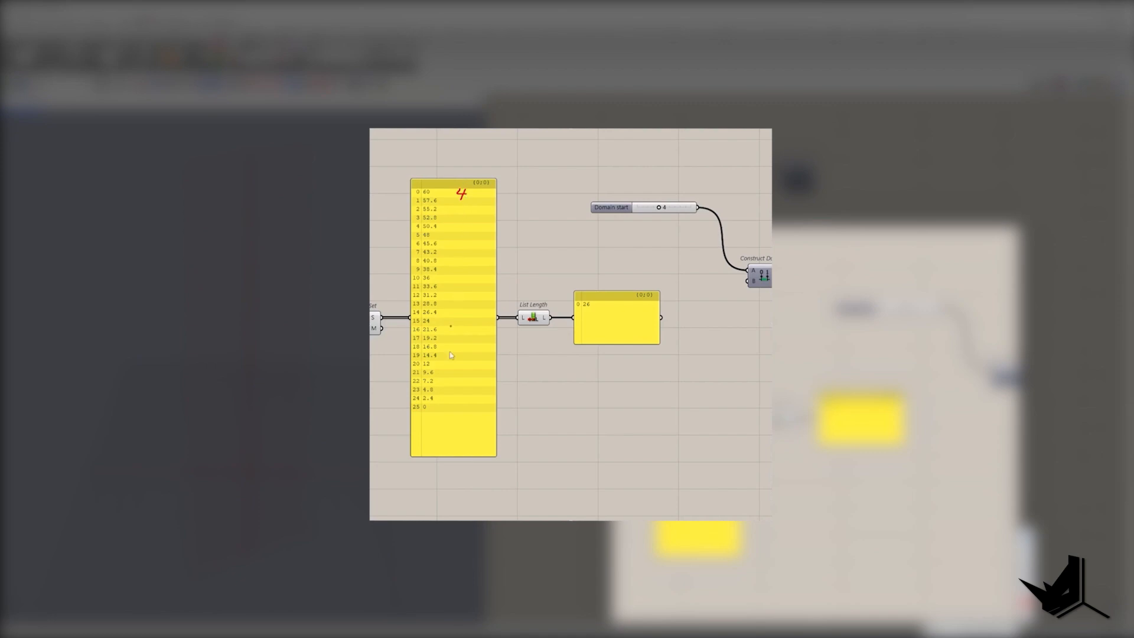
pyautogui.moveTo(448, 413); pyautogui.dragTo(467, 414)
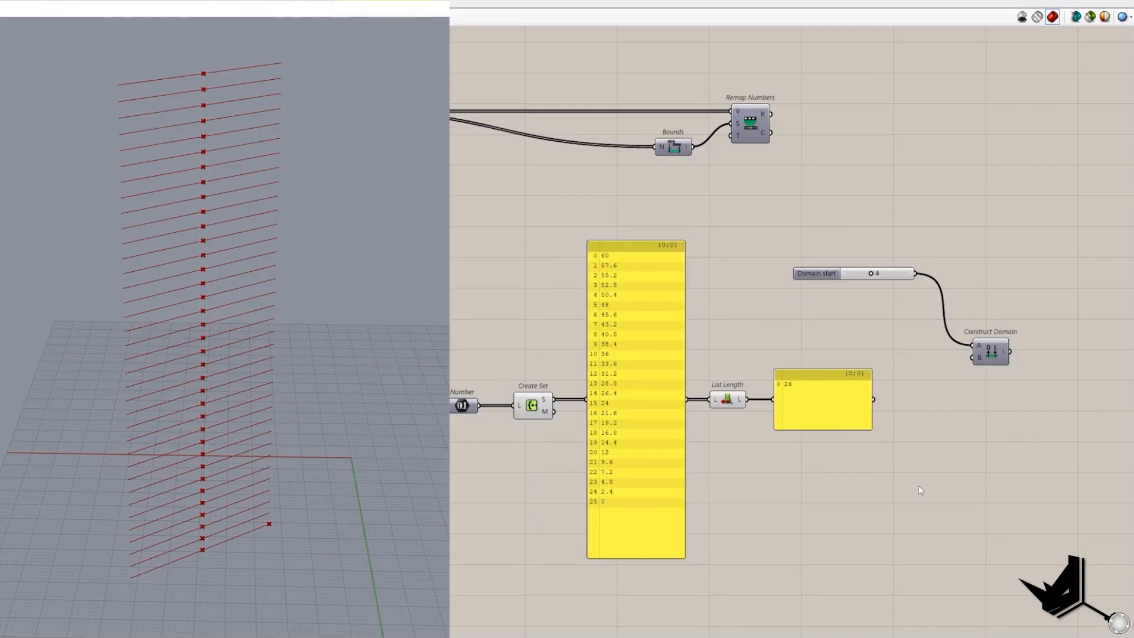
# Add an Addition component, connecting the domain start slider to A and the list length panel to B.
pyautogui.doubleClick(919, 485)
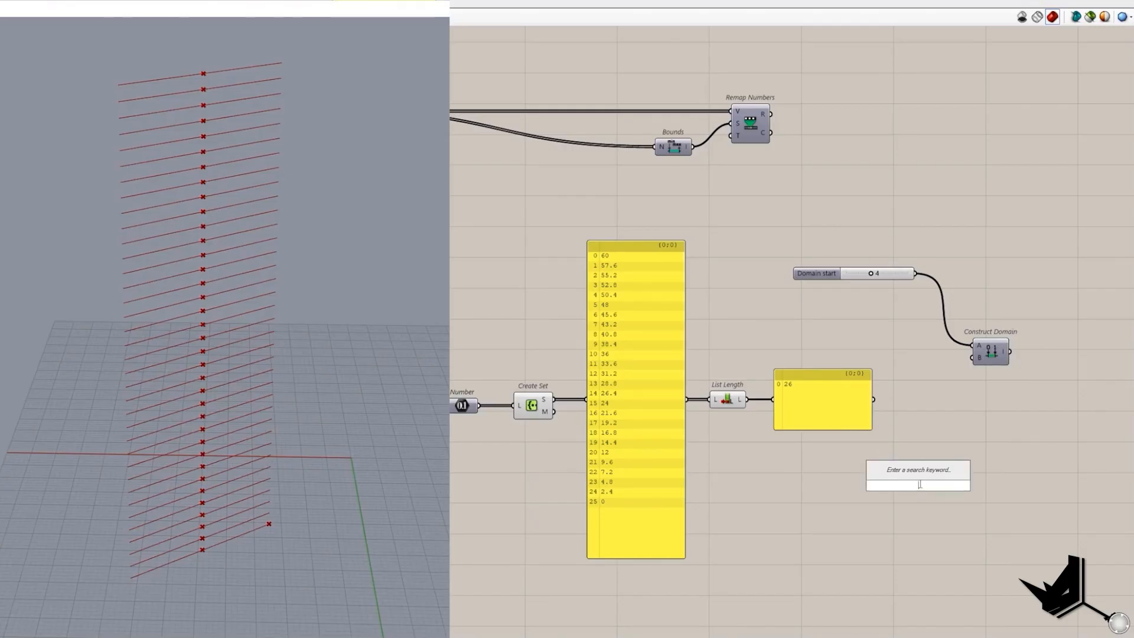
pyautogui.write('add')
pyautogui.click(904, 475)
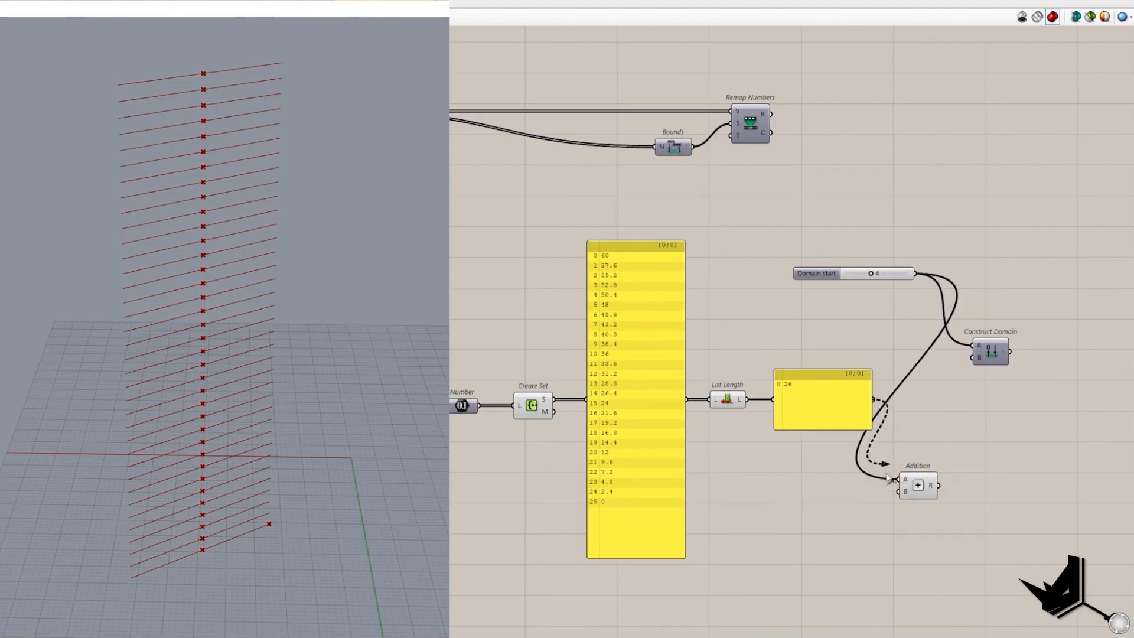
pyautogui.moveTo(916, 487); pyautogui.dragTo(933, 399)
# Rearrange the domain start slider, Construct Domain and Addition in line, leaving space between the list length panel and Addition.
pyautogui.moveTo(889, 274); pyautogui.dragTo(858, 324)
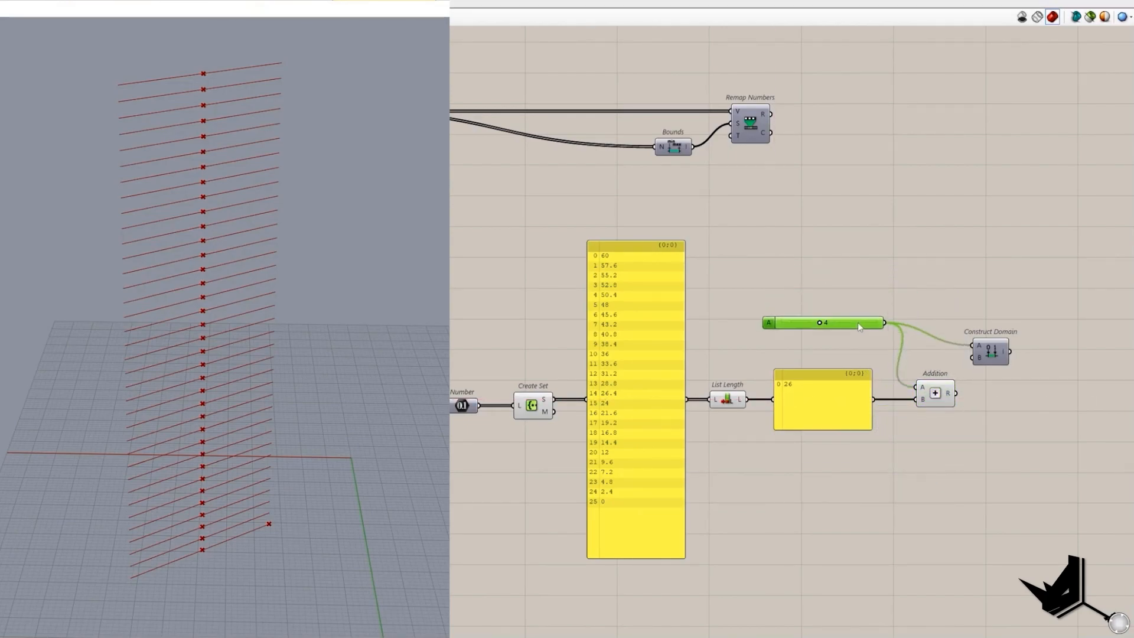
pyautogui.moveTo(979, 355); pyautogui.dragTo(1025, 336)
pyautogui.click(813, 319)
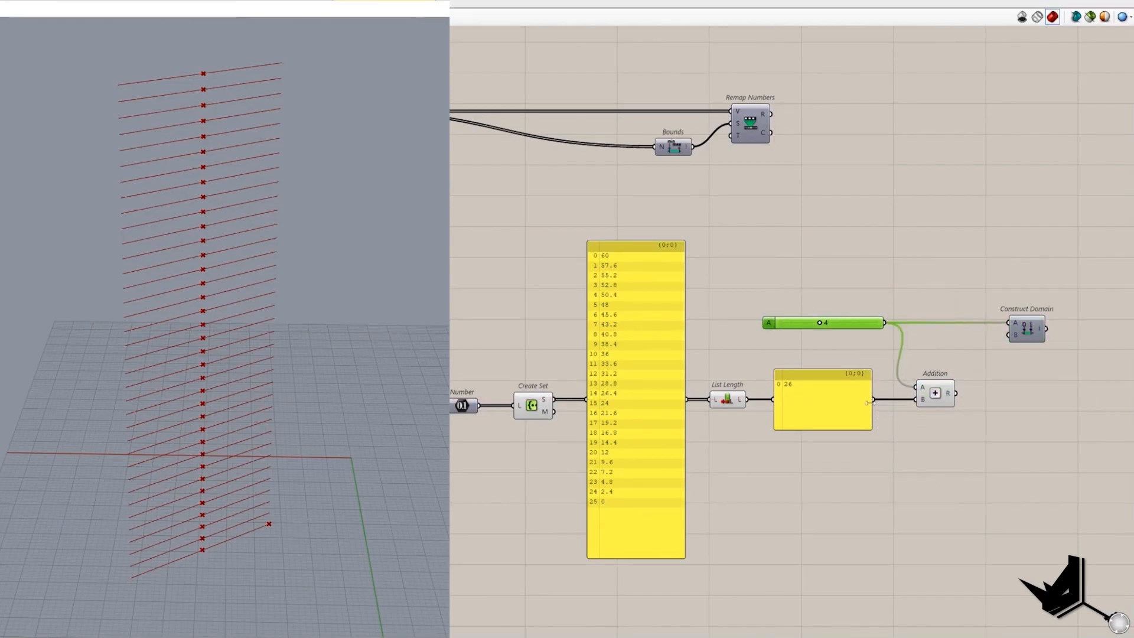
pyautogui.moveTo(933, 396); pyautogui.dragTo(969, 394)
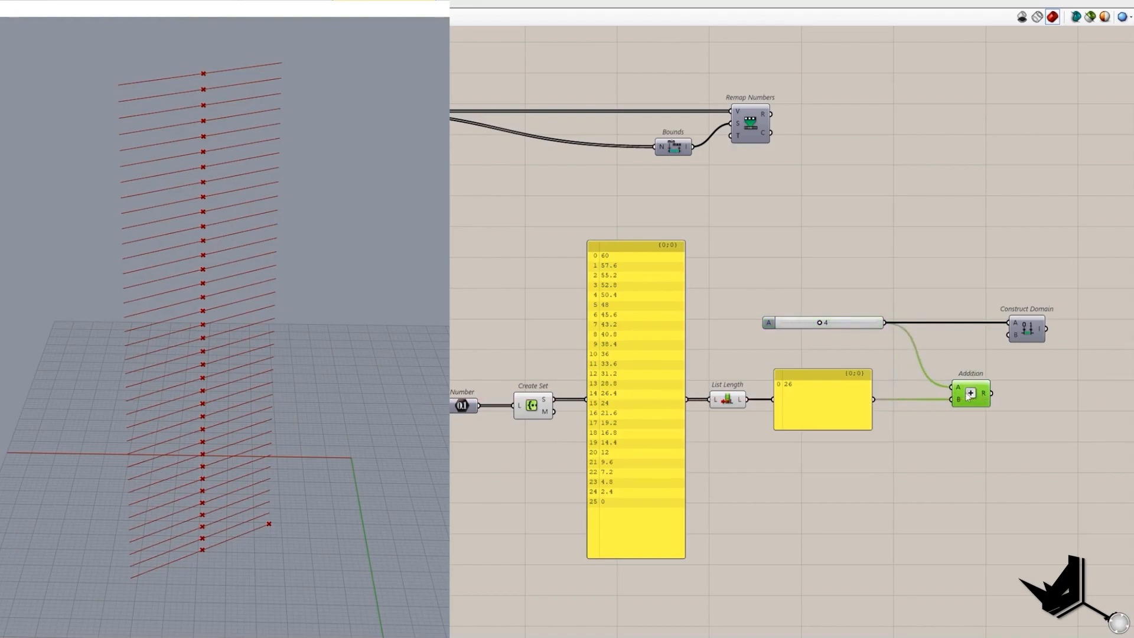
# Insert an Expression component with the formula x-1 between the list length panel and Addition's B input.
pyautogui.doubleClick(904, 438)
pyautogui.write('expression')
pyautogui.press('Return')
pyautogui.moveTo(888, 437); pyautogui.dragTo(910, 448)
pyautogui.doubleClick(910, 451)
pyautogui.moveTo(913, 472); pyautogui.dragTo(658, 470)
pyautogui.write('x-1')
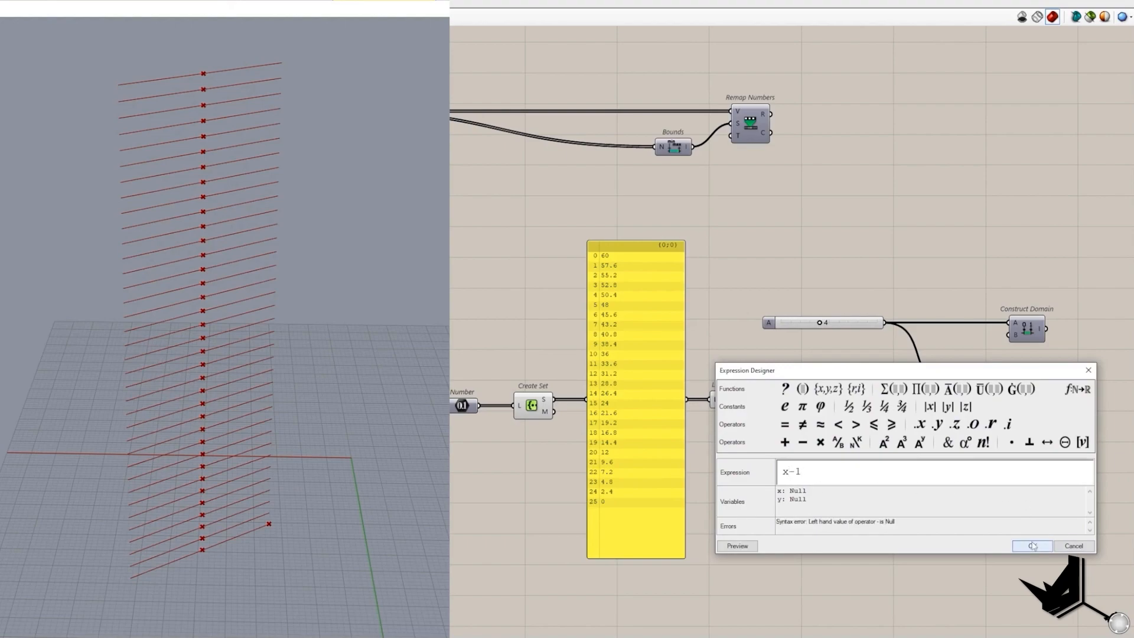
pyautogui.click(1032, 544)
pyautogui.scroll(6, 934, 484)
pyautogui.click(916, 403)
# Connect Addition's result to Construct Domain's B input and attach a panel to the resulting domain.
pyautogui.scroll(-3, 915, 406)
pyautogui.moveTo(964, 402); pyautogui.dragTo(911, 294)
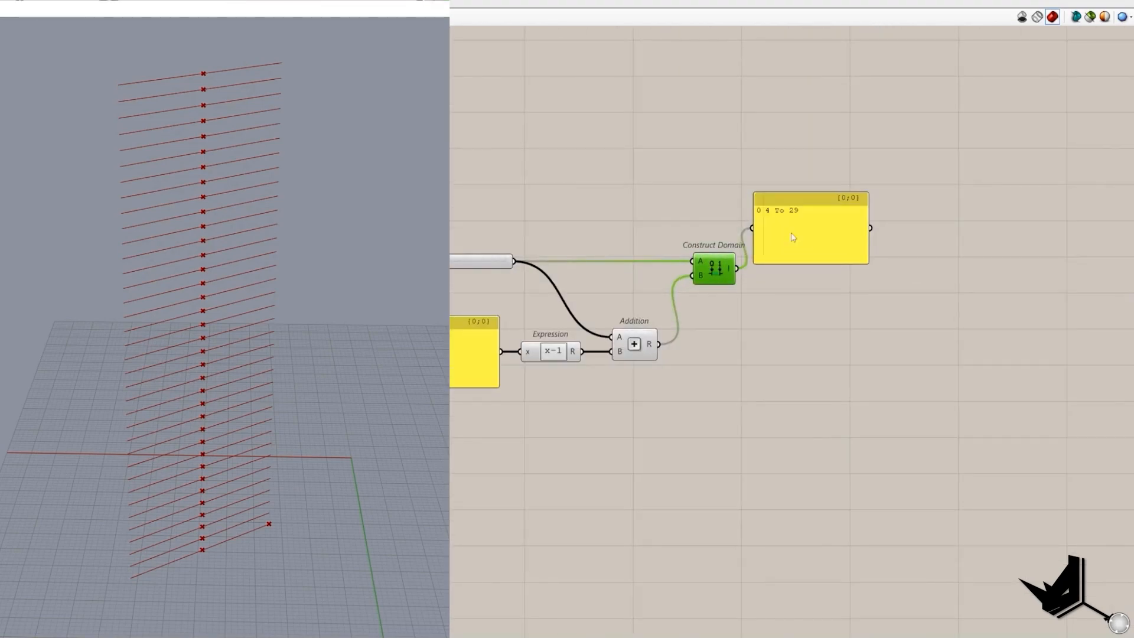
pyautogui.moveTo(789, 293); pyautogui.dragTo(830, 311)
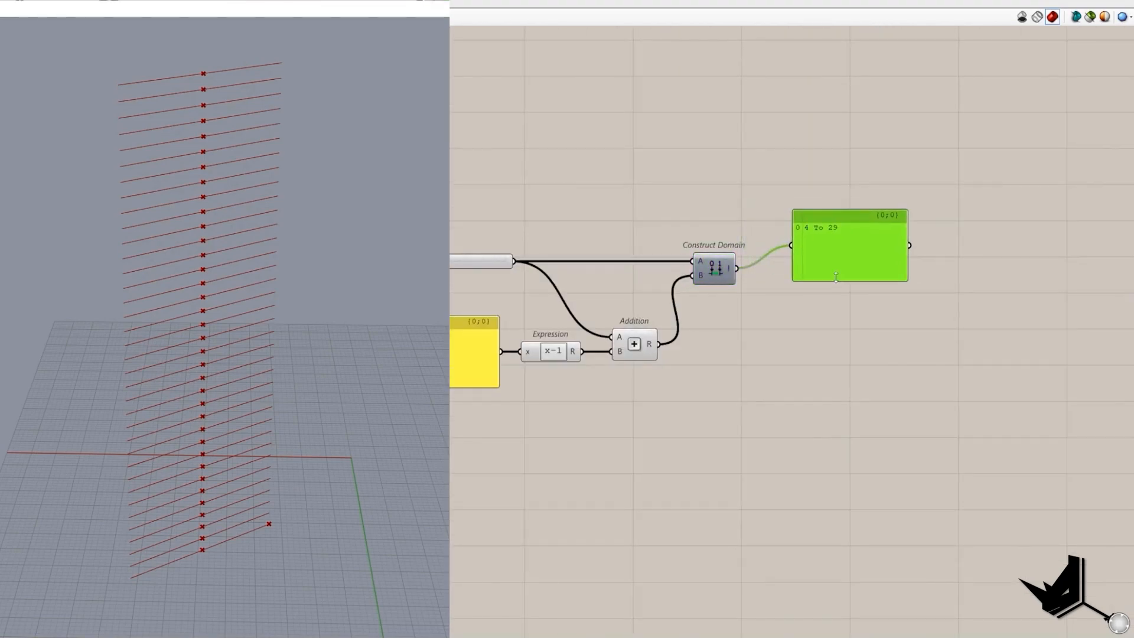
# Move Remap Numbers above Construct Domain and connect the constructed domain to its T input.
pyautogui.moveTo(694, 188); pyautogui.dragTo(808, 313, button='right')
pyautogui.scroll(-3, 832, 355)
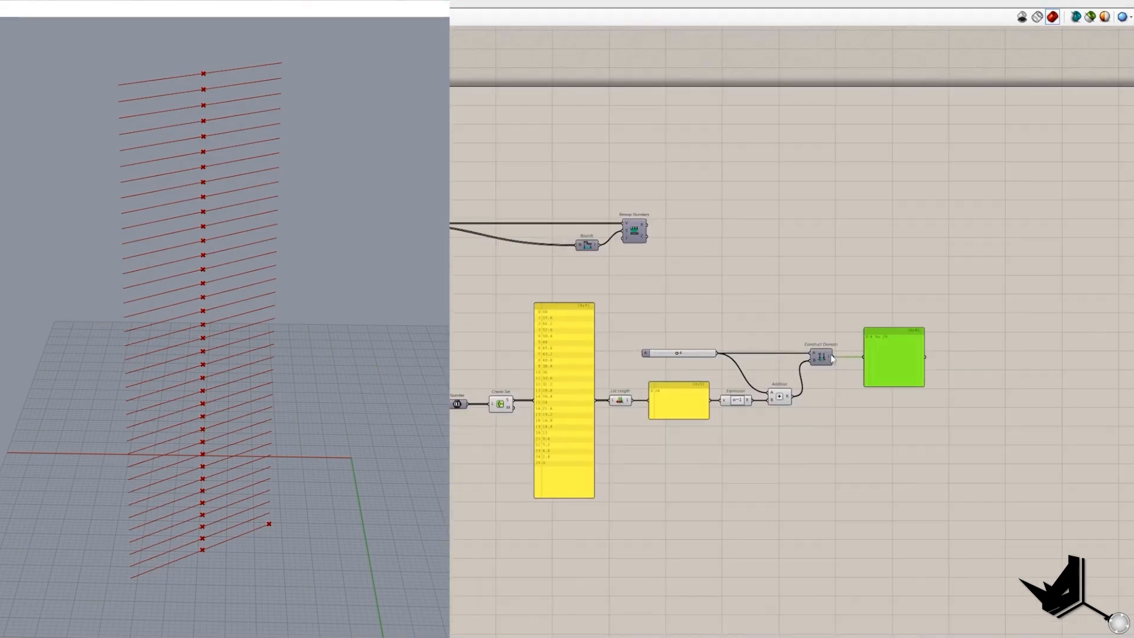
pyautogui.moveTo(710, 286); pyautogui.dragTo(864, 234)
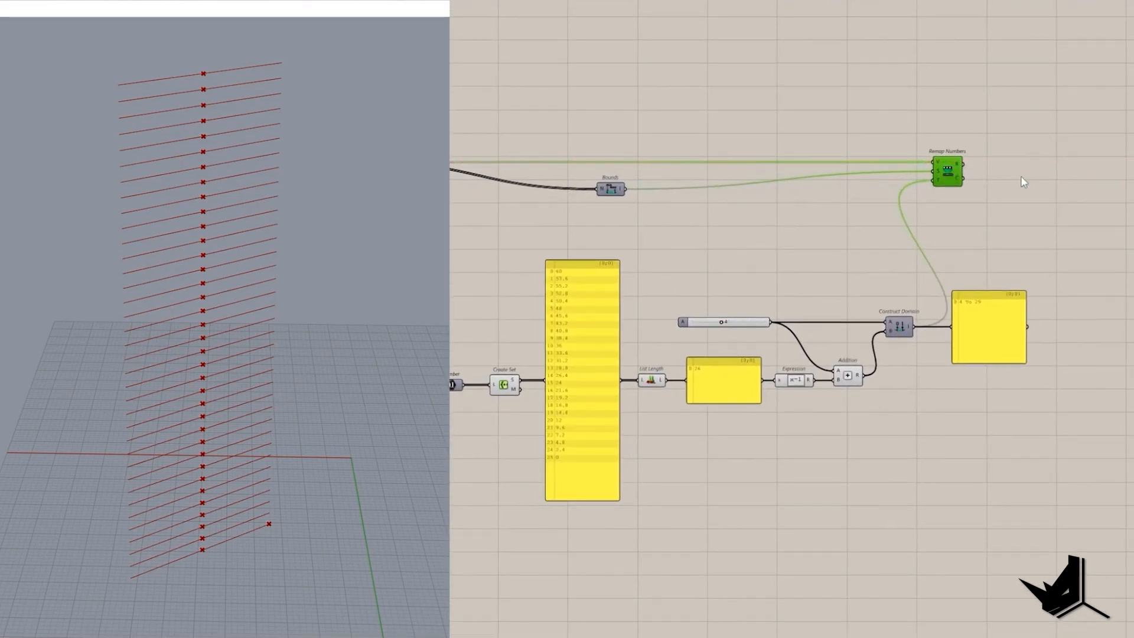
# Add a Divide Curve component, connecting the remapped numbers to N and the Move component's geometry to C.
pyautogui.doubleClick(1023, 181)
pyautogui.write('divi')
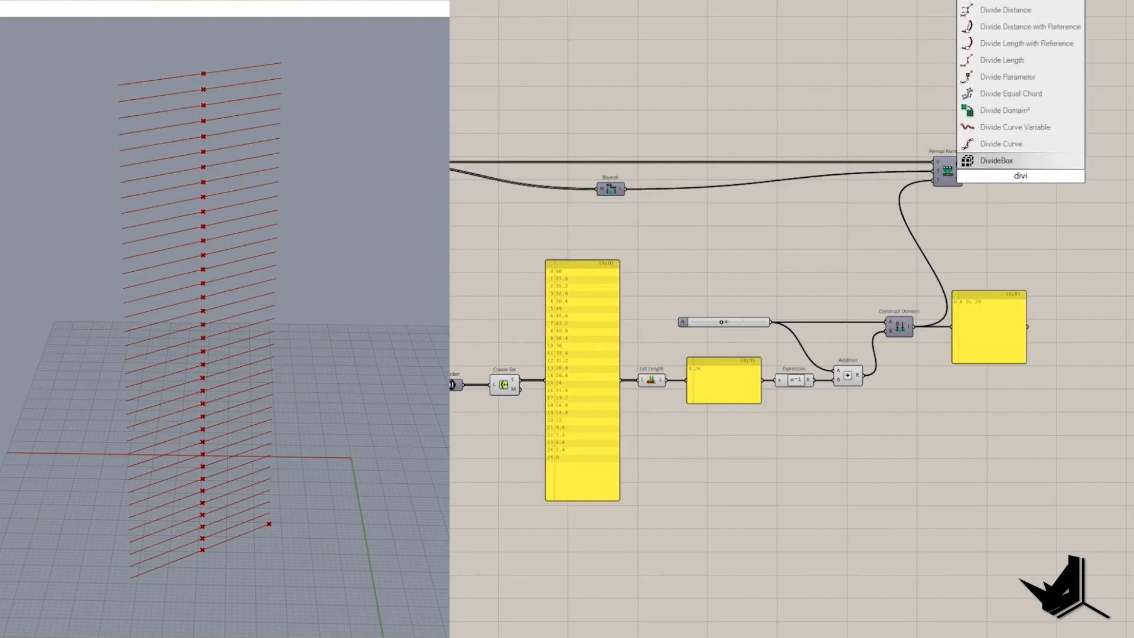
pyautogui.click(1004, 144)
pyautogui.scroll(2, 1005, 173)
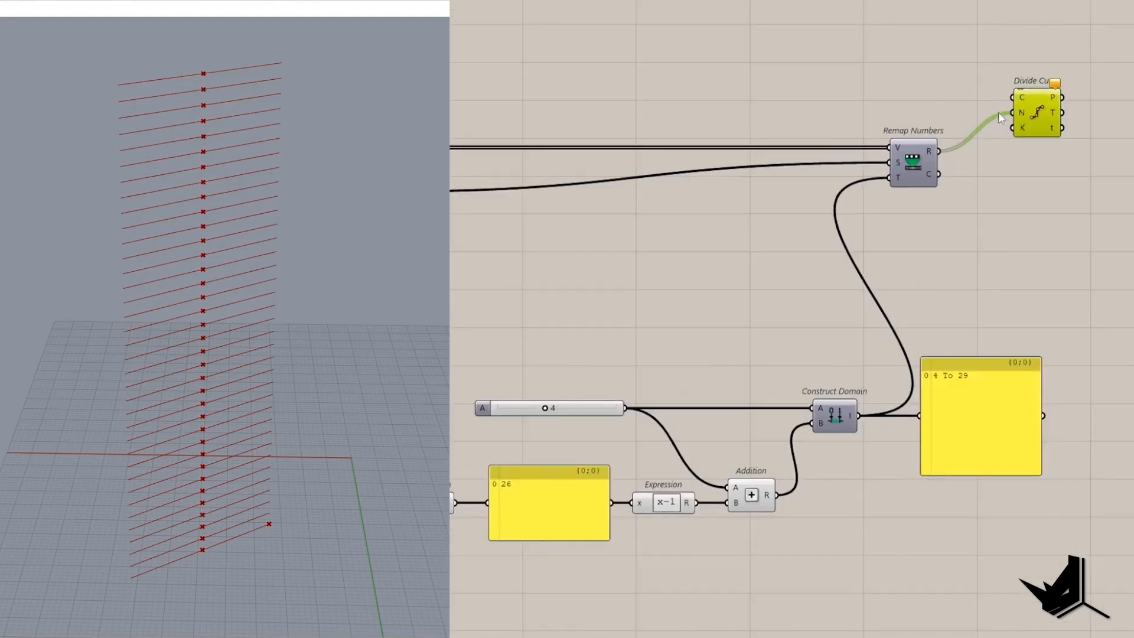
pyautogui.scroll(-4, 998, 118)
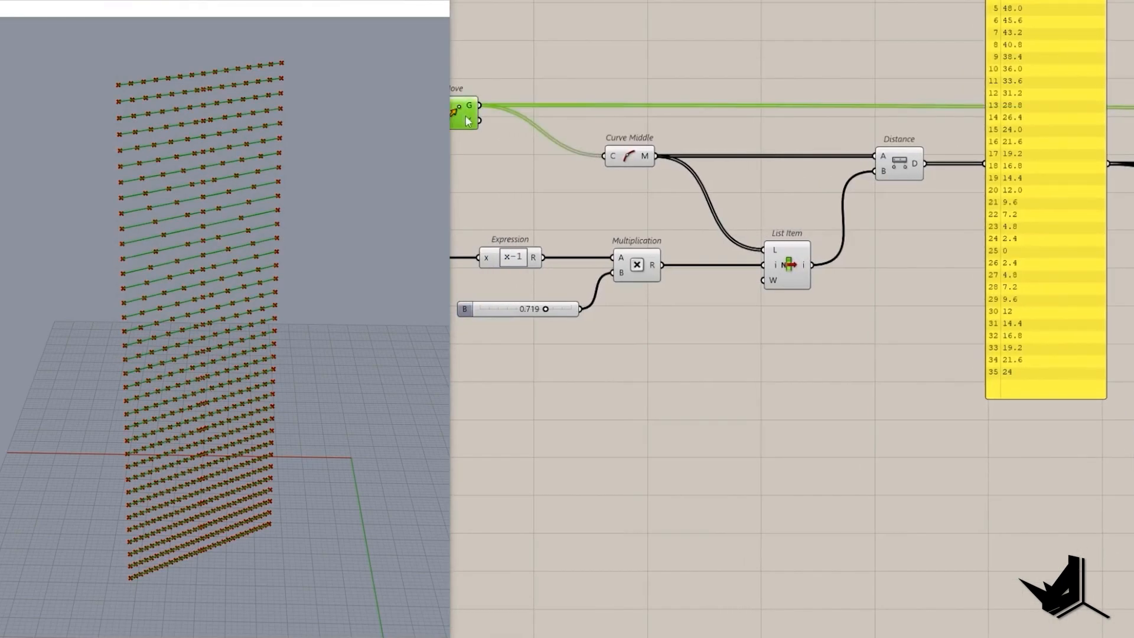
pyautogui.moveTo(945, 167); pyautogui.dragTo(798, 167, button='right')
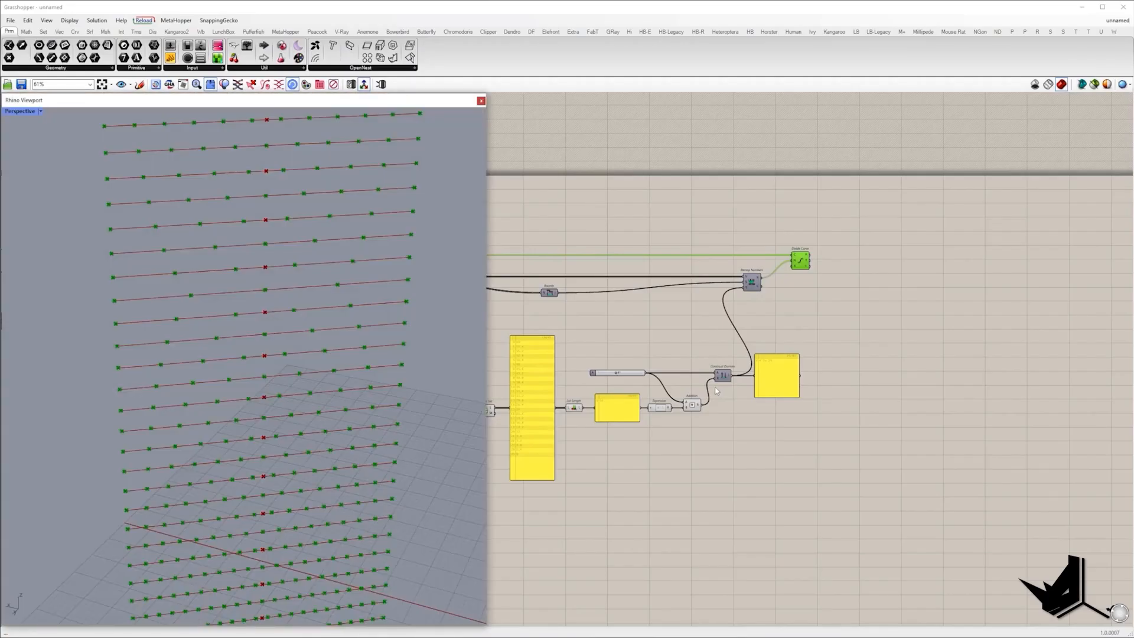
# Swap Construct Domain's inputs so that Addition's result feeds A and the domain start slider feeds B.
pyautogui.scroll(5, 714, 384)
pyautogui.moveTo(714, 349); pyautogui.dragTo(682, 429)
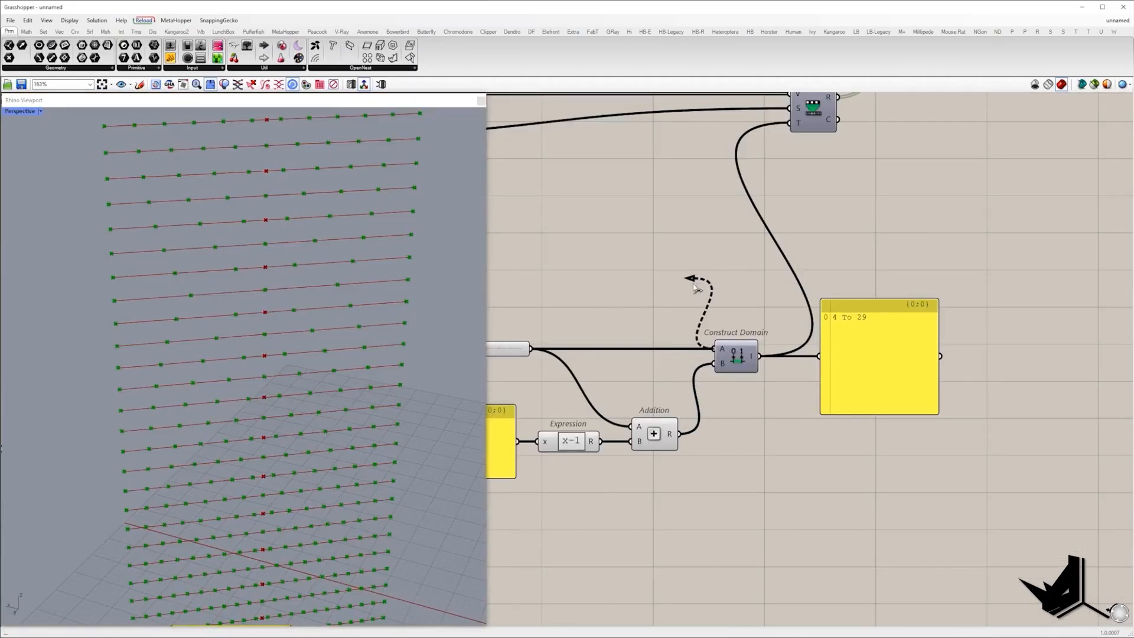
pyautogui.scroll(-2, 693, 283)
pyautogui.moveTo(694, 283); pyautogui.dragTo(683, 393)
pyautogui.moveTo(607, 335); pyautogui.dragTo(578, 332)
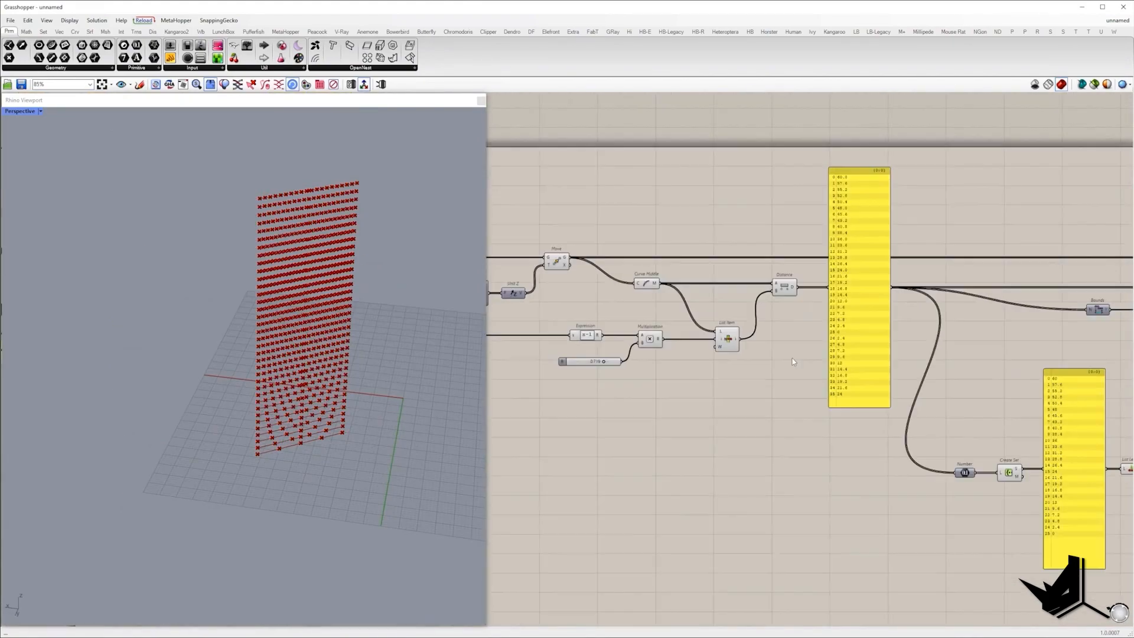
# Select Divide Curve and examine how its division points are spaced along the lowest line in the viewport.
pyautogui.rightClick(602, 202)
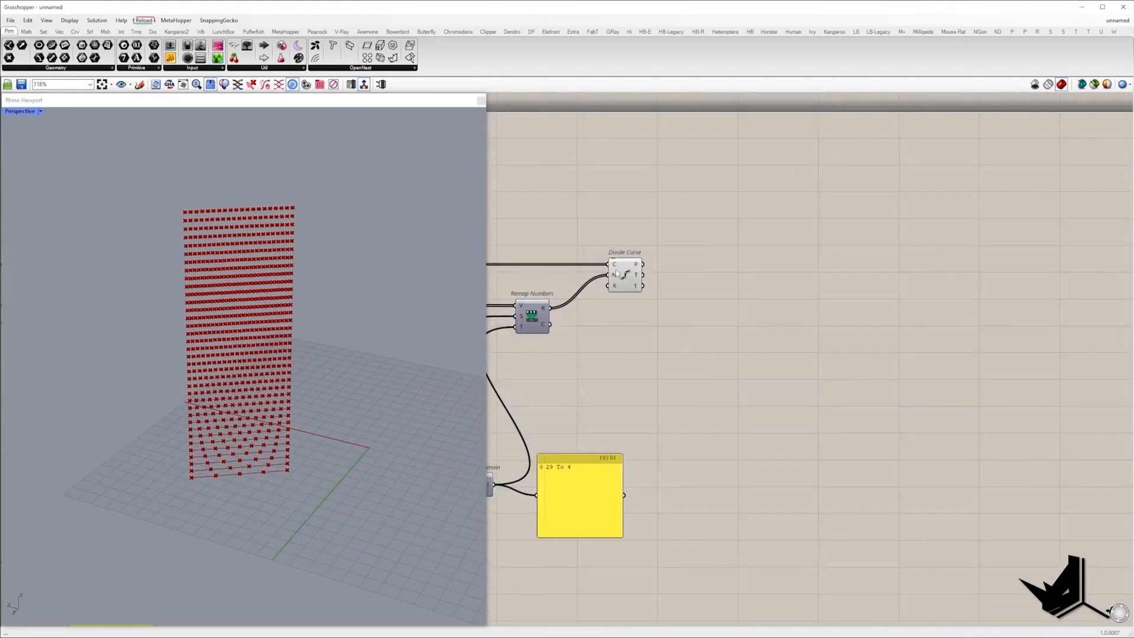
pyautogui.moveTo(616, 273); pyautogui.dragTo(612, 273)
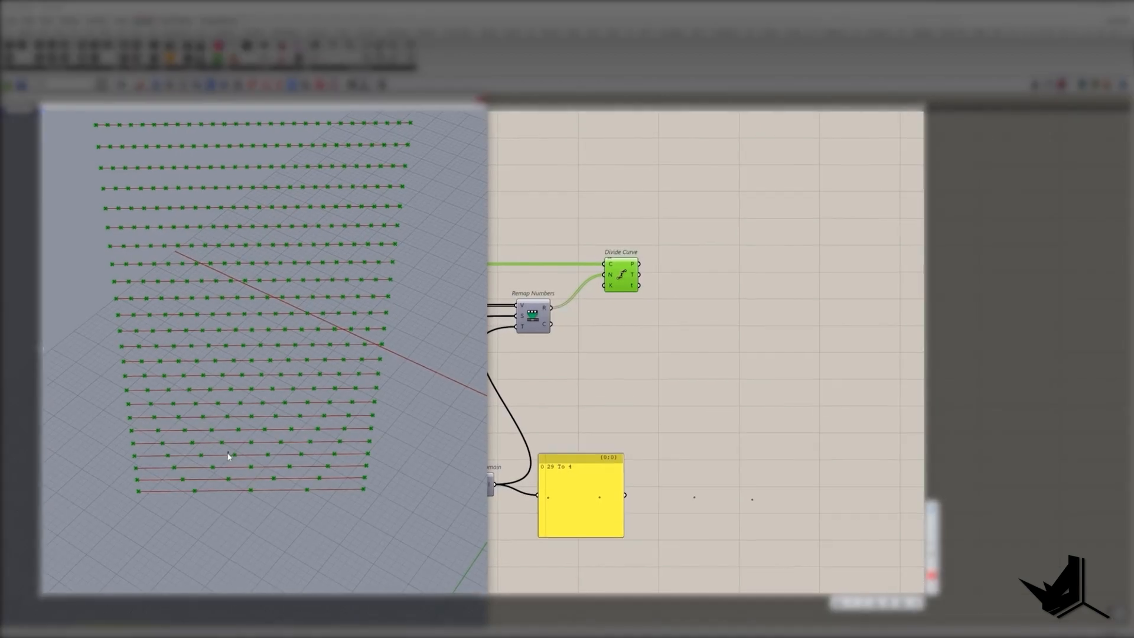
pyautogui.moveTo(279, 467); pyautogui.dragTo(282, 486)
pyautogui.moveTo(387, 468); pyautogui.dragTo(393, 485)
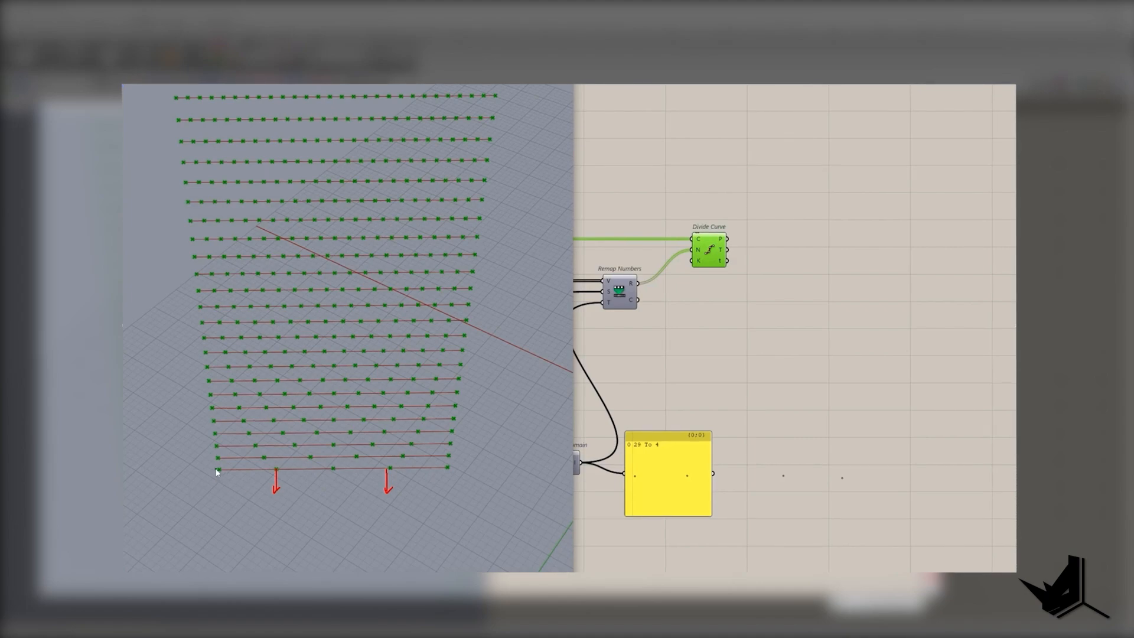
pyautogui.moveTo(217, 471); pyautogui.dragTo(354, 484)
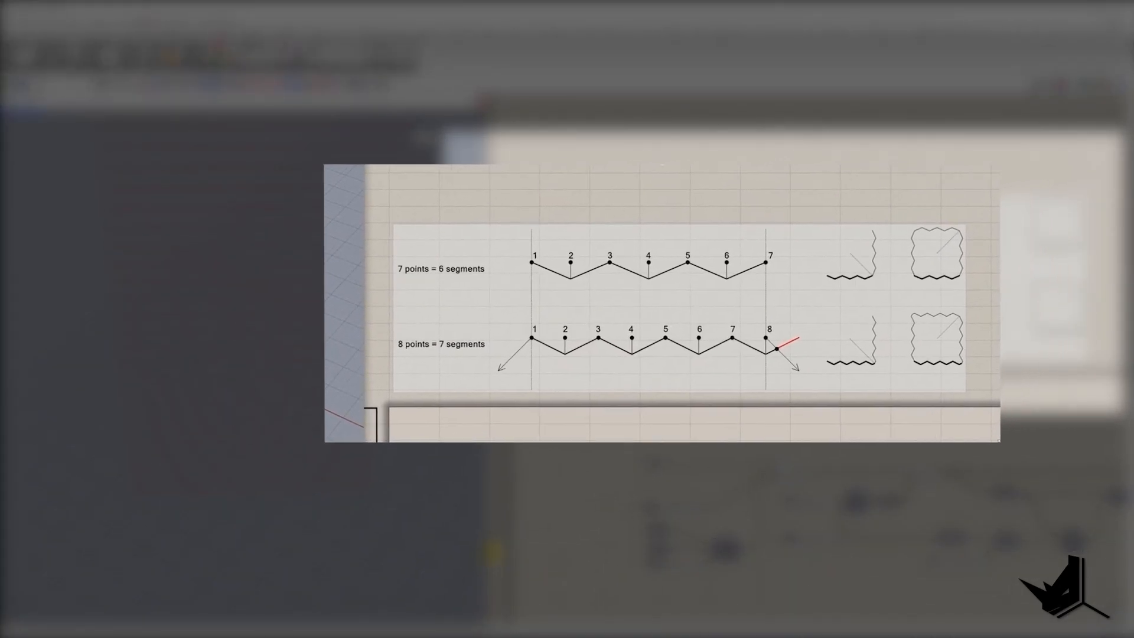
# Examine the zigzag diagram, comparing the end points of the 8 points = 7 segments row with the 7 points = 6 segments row.
pyautogui.moveTo(318, 358); pyautogui.dragTo(290, 378)
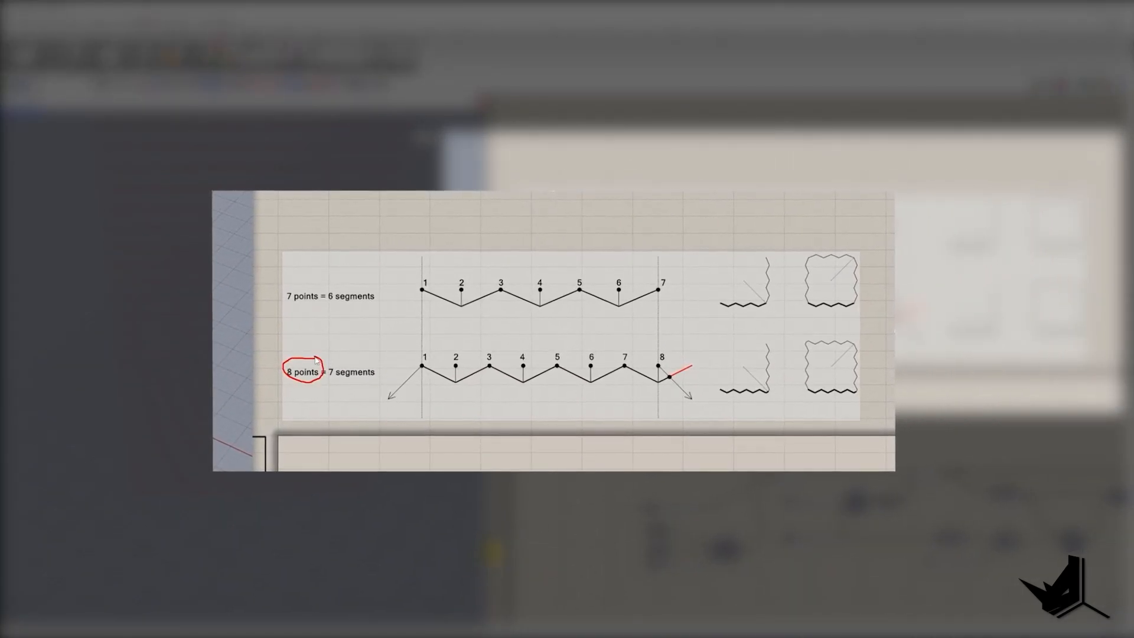
pyautogui.moveTo(439, 365); pyautogui.dragTo(664, 367)
pyautogui.moveTo(454, 386); pyautogui.dragTo(457, 382)
pyautogui.moveTo(522, 365); pyautogui.dragTo(526, 381)
pyautogui.moveTo(591, 365); pyautogui.dragTo(594, 380)
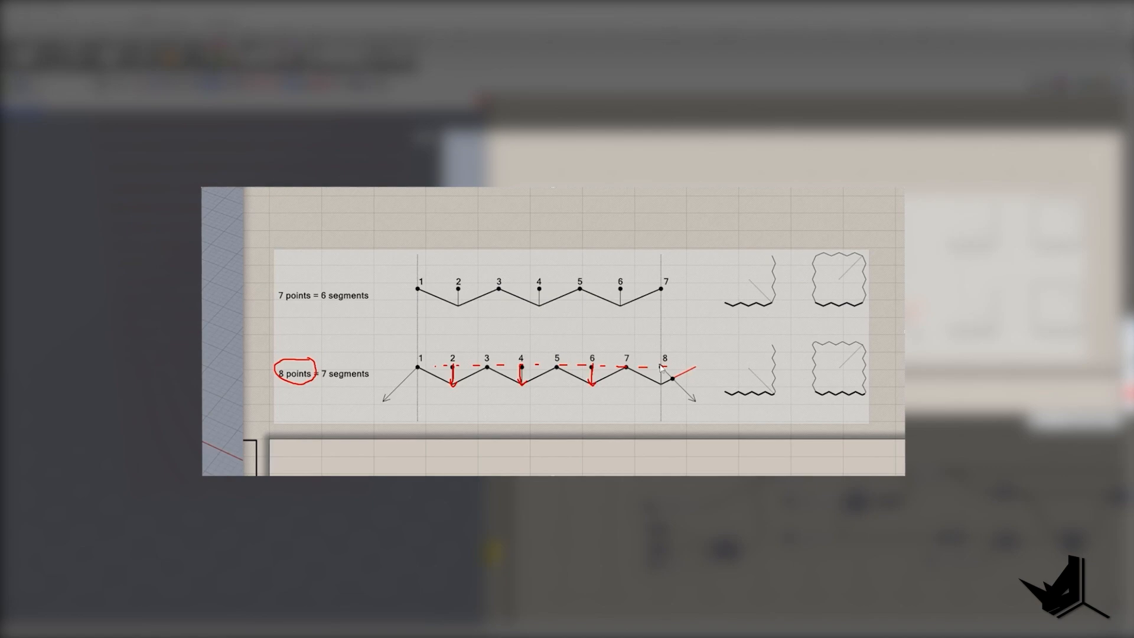
pyautogui.moveTo(414, 365)
pyautogui.mouseDown()
pyautogui.moveTo(459, 383)
pyautogui.moveTo(662, 386)
pyautogui.mouseUp()
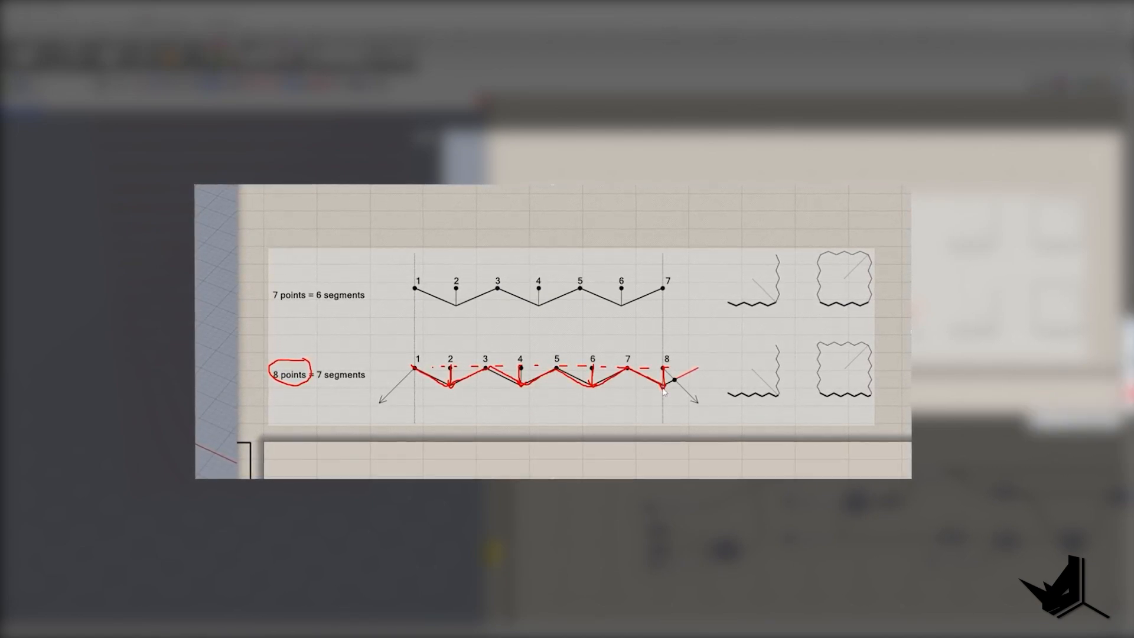
pyautogui.moveTo(408, 367)
pyautogui.mouseDown()
pyautogui.moveTo(662, 386)
pyautogui.moveTo(688, 370)
pyautogui.mouseUp()
pyautogui.hotkey('ctrl', 'z')
pyautogui.hotkey('ctrl', 'z')
pyautogui.moveTo(306, 301)
pyautogui.mouseDown()
pyautogui.moveTo(325, 291)
pyautogui.moveTo(298, 273)
pyautogui.mouseUp()
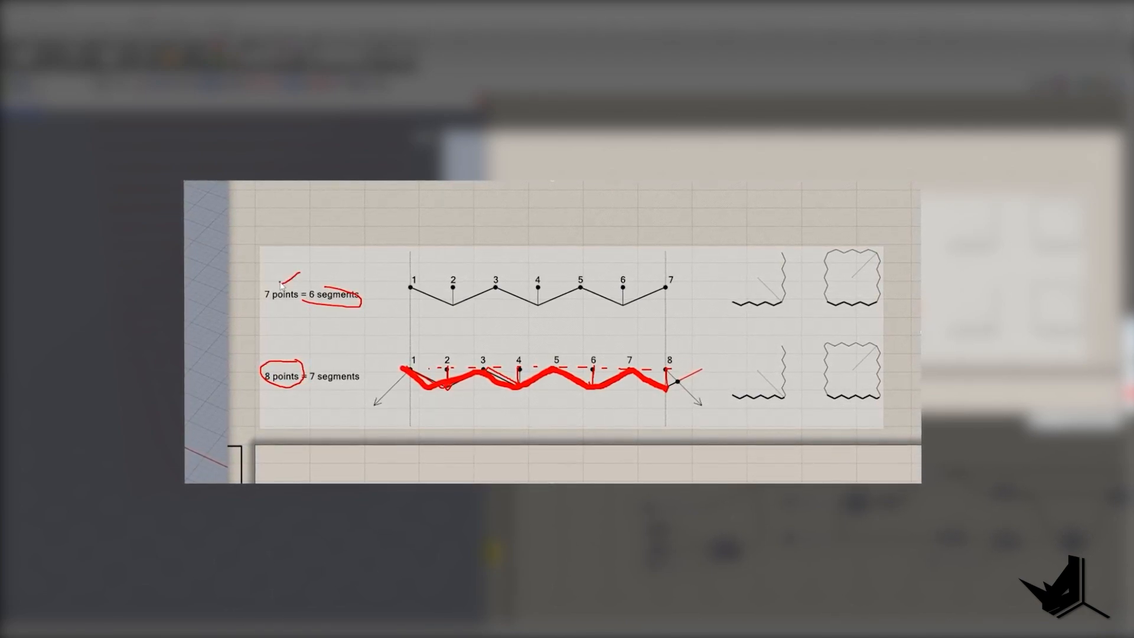
pyautogui.moveTo(406, 291)
pyautogui.mouseDown()
pyautogui.moveTo(614, 300)
pyautogui.moveTo(666, 287)
pyautogui.mouseUp()
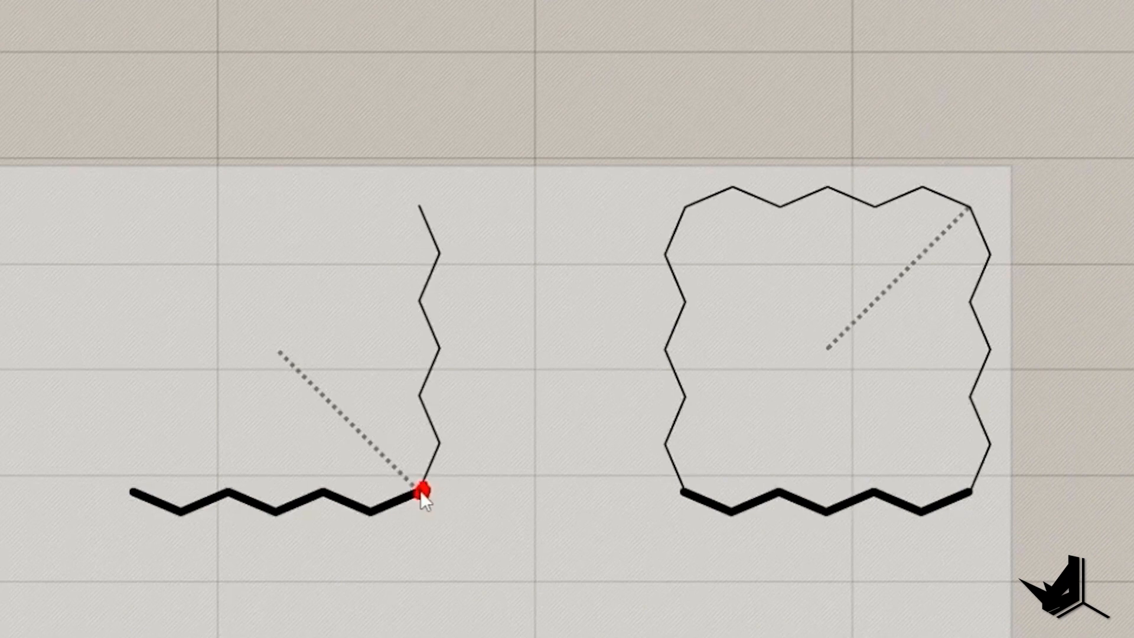
# Examine the corner diagram, following how the zigzag is mirrored about the 45° line and how its end points relate.
pyautogui.moveTo(285, 356); pyautogui.dragTo(617, 635)
pyautogui.moveTo(421, 495); pyautogui.dragTo(607, 494)
pyautogui.moveTo(534, 507)
pyautogui.mouseDown()
pyautogui.moveTo(552, 534)
pyautogui.moveTo(591, 525)
pyautogui.mouseUp()
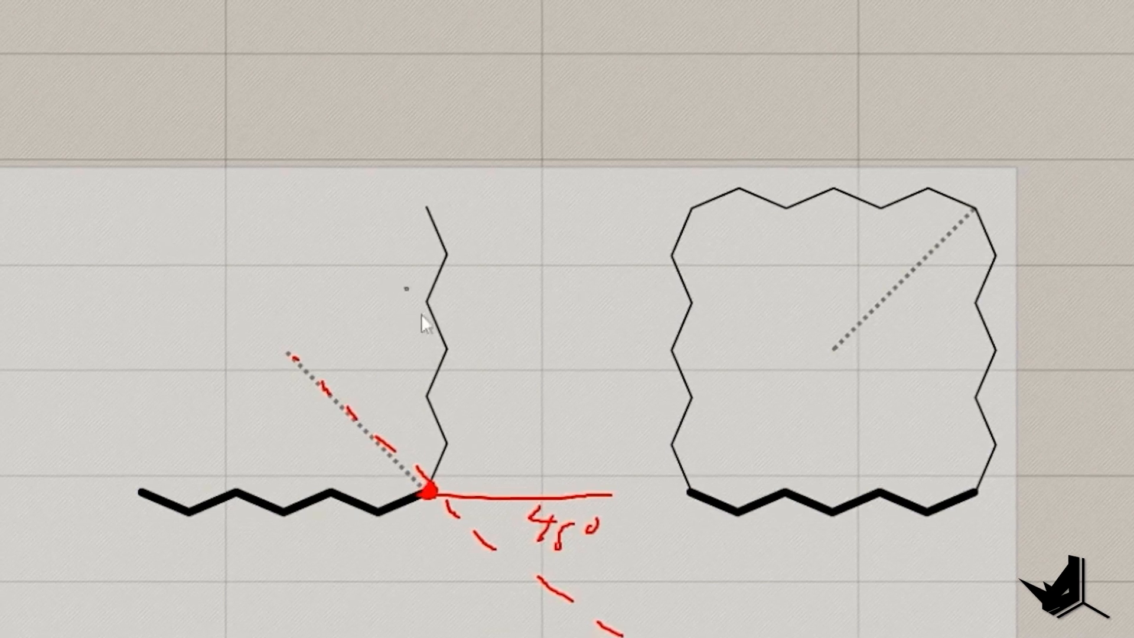
pyautogui.moveTo(434, 480)
pyautogui.mouseDown()
pyautogui.moveTo(451, 359)
pyautogui.moveTo(431, 305)
pyautogui.moveTo(422, 198)
pyautogui.mouseUp()
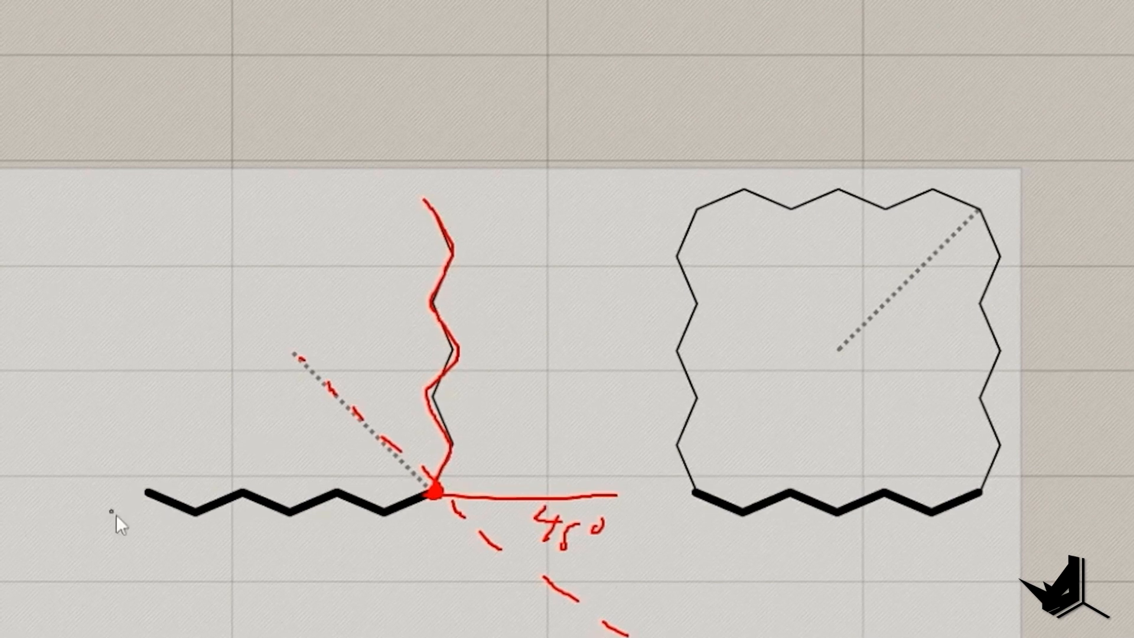
pyautogui.moveTo(150, 501); pyautogui.dragTo(152, 485)
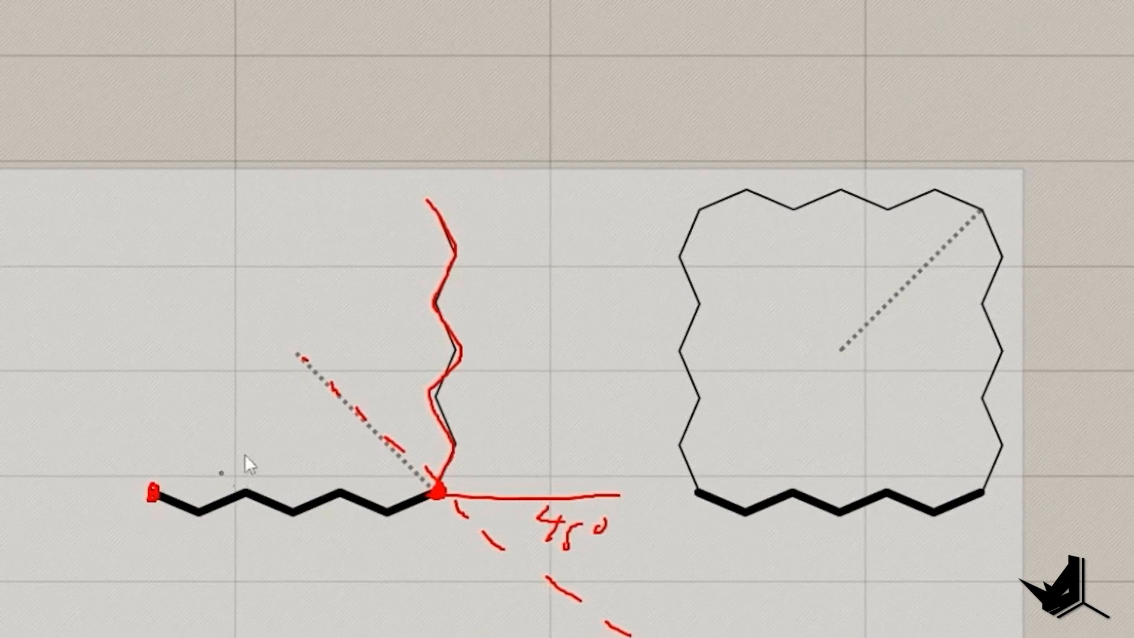
pyautogui.moveTo(423, 204); pyautogui.dragTo(437, 195)
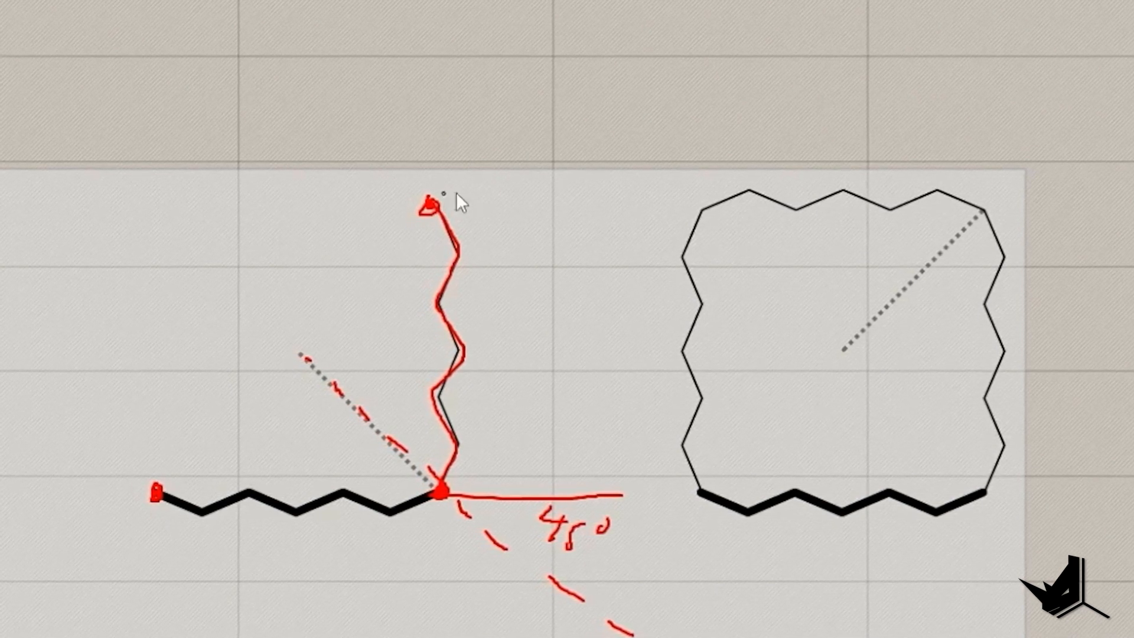
pyautogui.moveTo(523, 102); pyautogui.dragTo(267, 369)
pyautogui.moveTo(341, 207); pyautogui.dragTo(579, 218)
pyautogui.moveTo(514, 172)
pyautogui.mouseDown()
pyautogui.moveTo(523, 198)
pyautogui.moveTo(572, 180)
pyautogui.moveTo(578, 188)
pyautogui.mouseUp()
pyautogui.moveTo(437, 204)
pyautogui.mouseDown()
pyautogui.moveTo(310, 176)
pyautogui.moveTo(227, 174)
pyautogui.moveTo(177, 207)
pyautogui.moveTo(152, 495)
pyautogui.mouseUp()
# Inspect the closed square zigzag outline and the 8 points = 7 segments row of the diagram.
pyautogui.moveTo(852, 96)
pyautogui.mouseDown()
pyautogui.moveTo(688, 147)
pyautogui.moveTo(762, 506)
pyautogui.mouseUp()
pyautogui.moveTo(951, 121); pyautogui.dragTo(813, 132)
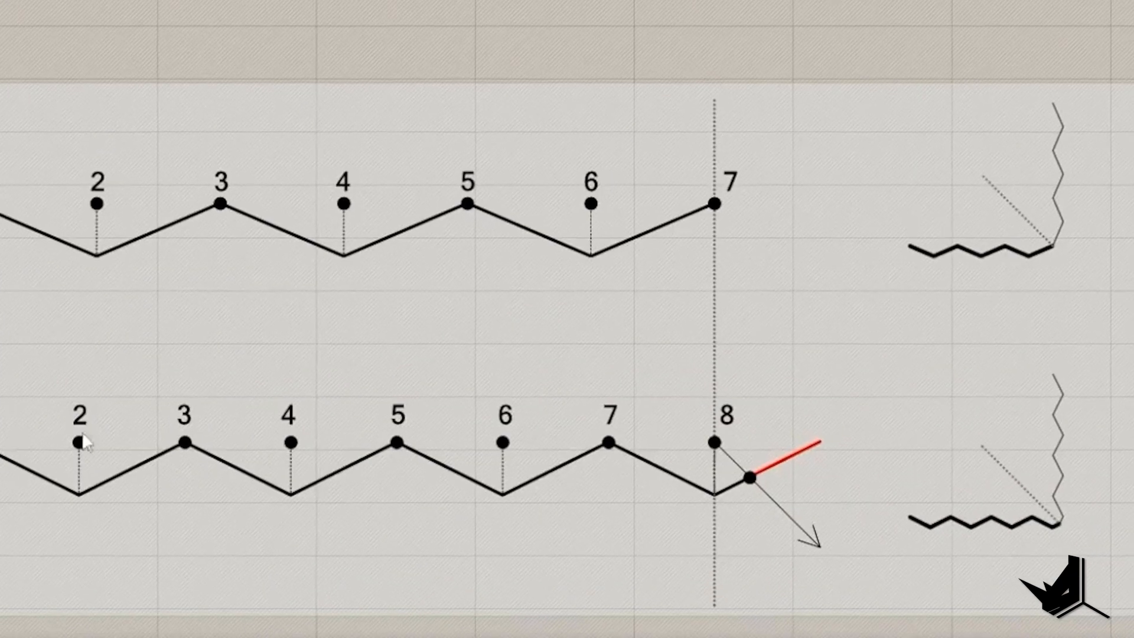
pyautogui.moveTo(53, 408); pyautogui.dragTo(472, 525)
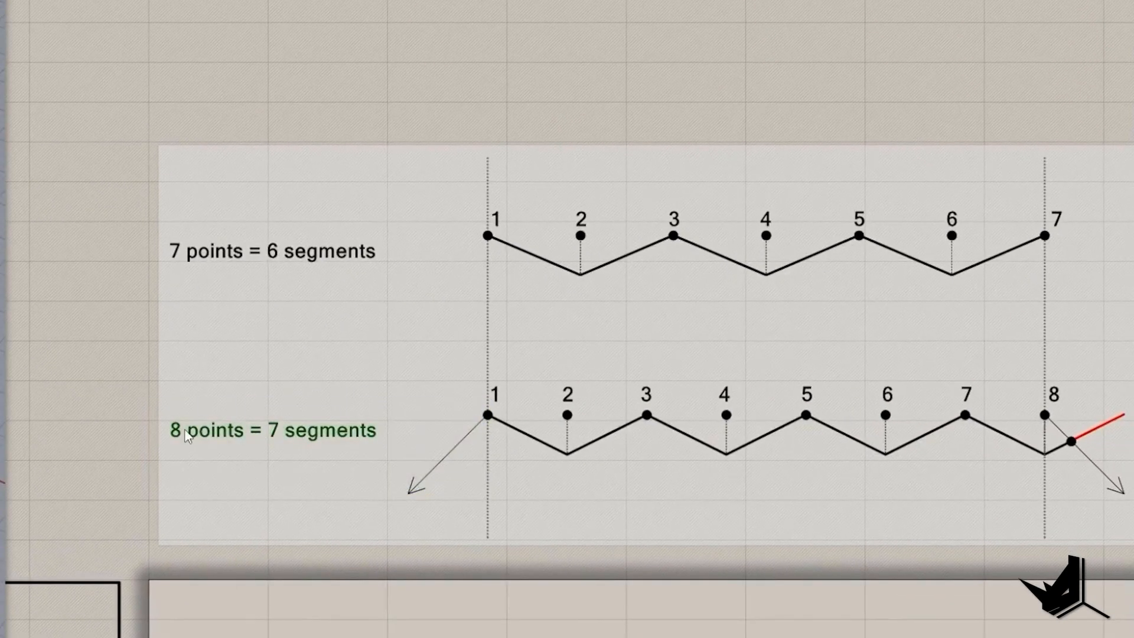
# Trace the 8-point zigzag in red on the diagram and sketch its mirrored vertical counterpart to study the corner at point 8.
pyautogui.moveTo(297, 465); pyautogui.dragTo(185, 456, button='right')
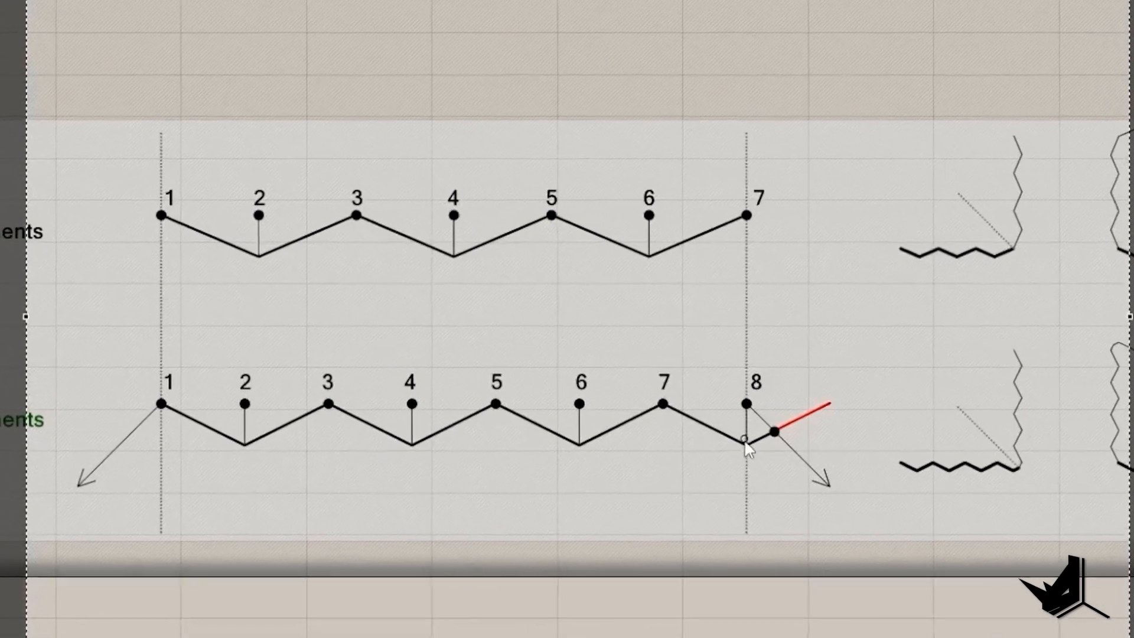
pyautogui.moveTo(953, 446); pyautogui.dragTo(876, 423)
pyautogui.moveTo(359, 432); pyautogui.dragTo(114, 400)
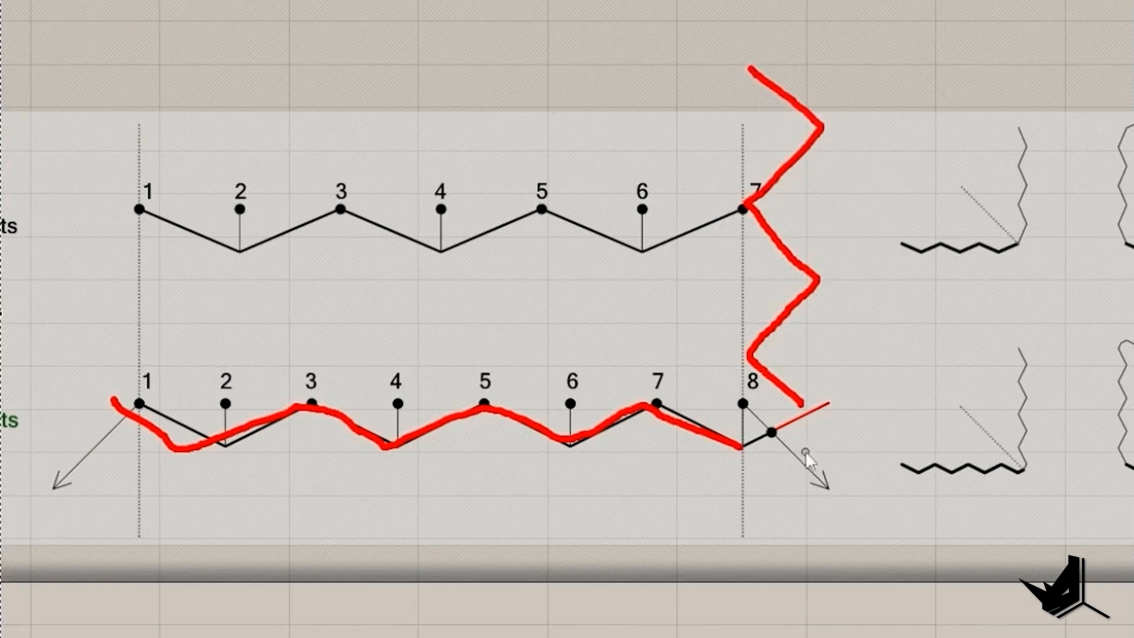
pyautogui.moveTo(759, 380); pyautogui.dragTo(778, 396)
pyautogui.moveTo(550, 230)
pyautogui.mouseDown()
pyautogui.moveTo(604, 285)
pyautogui.moveTo(1092, 438)
pyautogui.mouseUp()
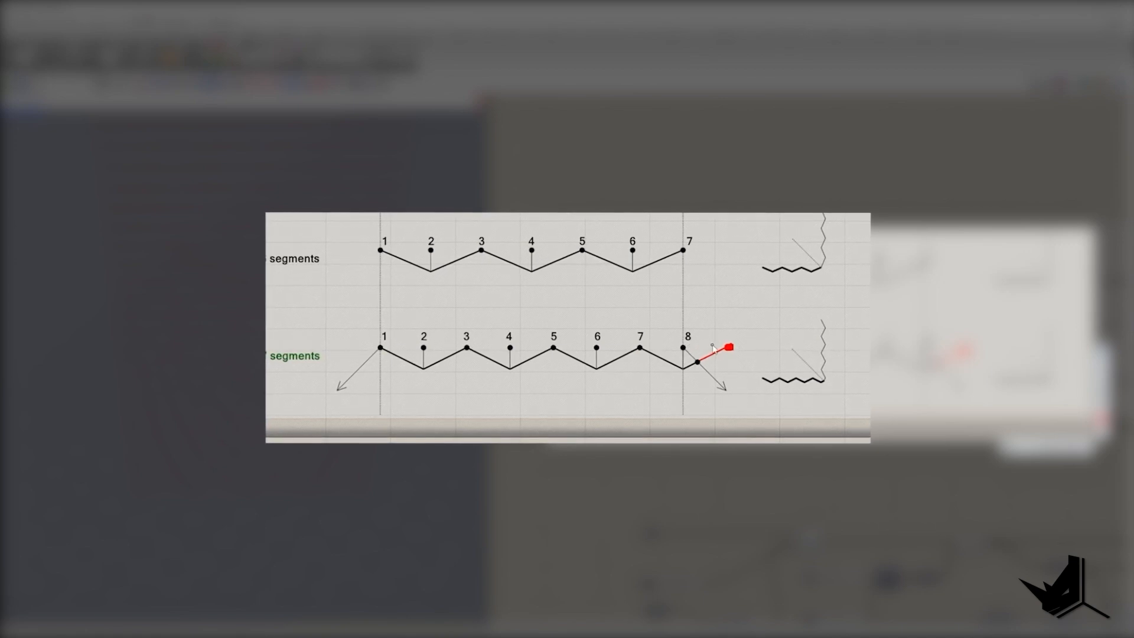
# Mark point 7 and trace the zigzag from point 1 to the extended end past point 8 to study the end condition.
pyautogui.moveTo(639, 344); pyautogui.dragTo(640, 350)
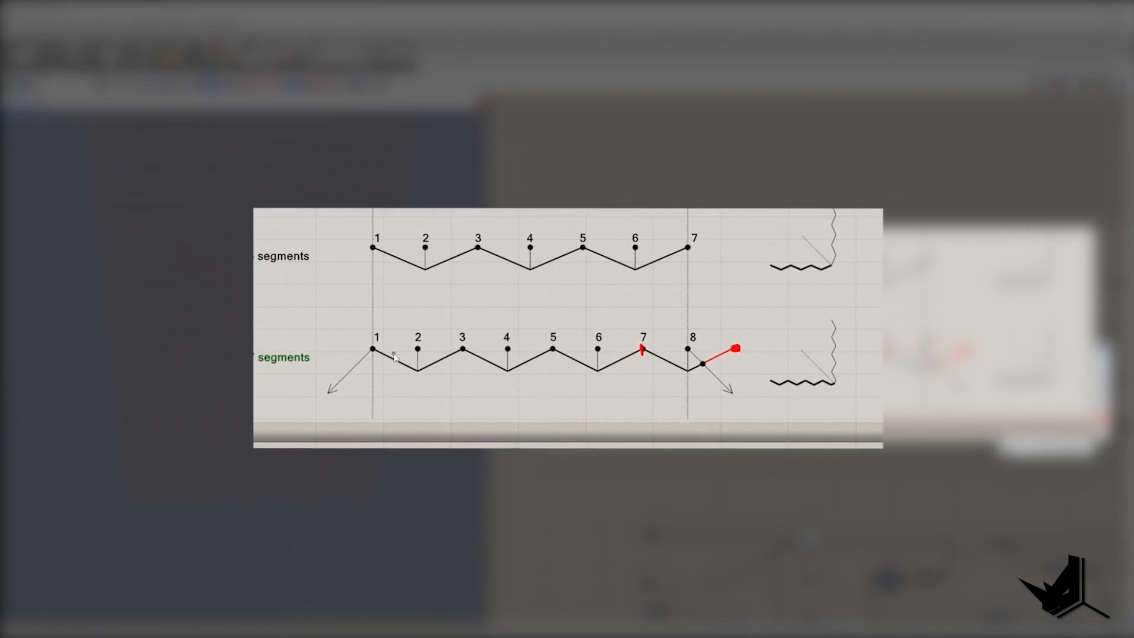
pyautogui.moveTo(365, 348); pyautogui.dragTo(408, 368)
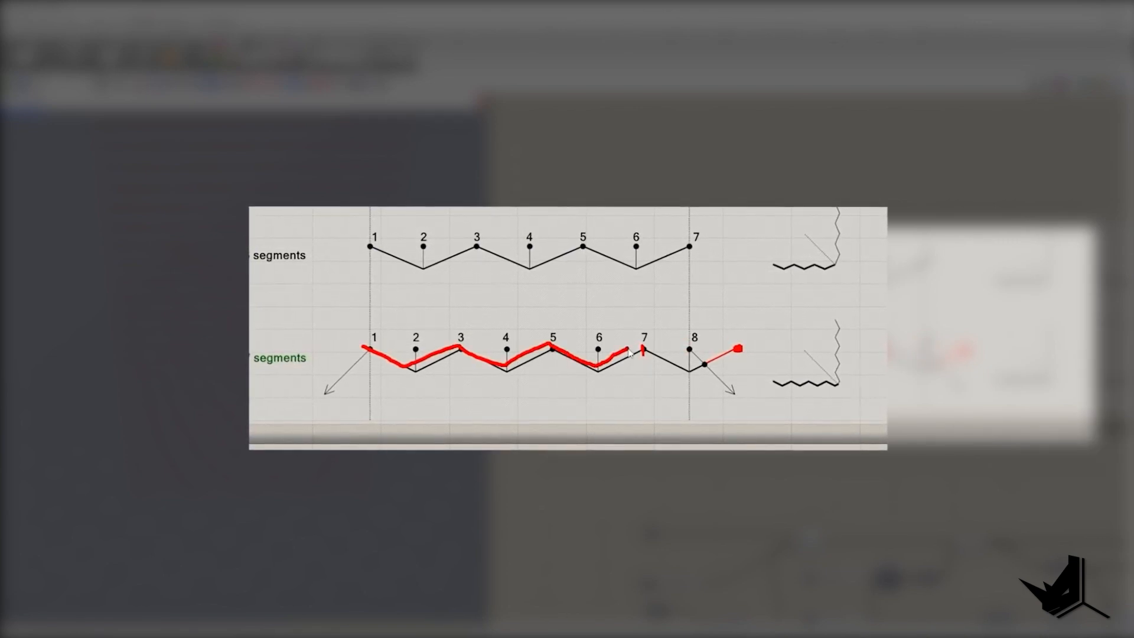
pyautogui.moveTo(629, 353); pyautogui.dragTo(743, 348)
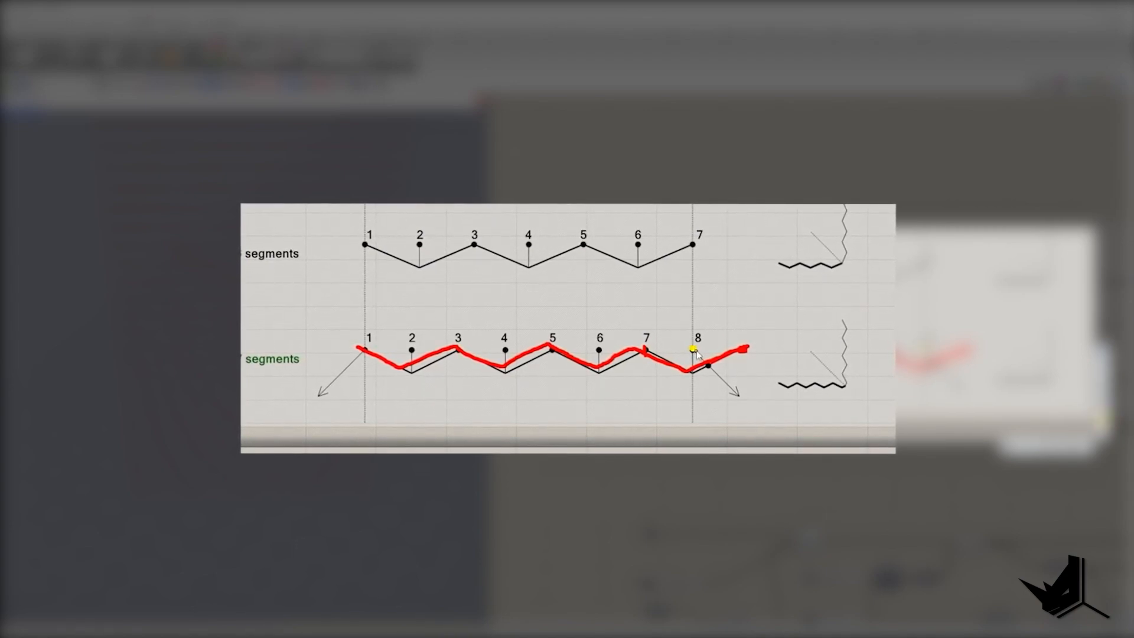
pyautogui.moveTo(725, 381)
pyautogui.mouseDown()
pyautogui.moveTo(768, 418)
pyautogui.moveTo(715, 395)
pyautogui.moveTo(717, 411)
pyautogui.mouseUp()
pyautogui.moveTo(718, 394); pyautogui.dragTo(729, 393)
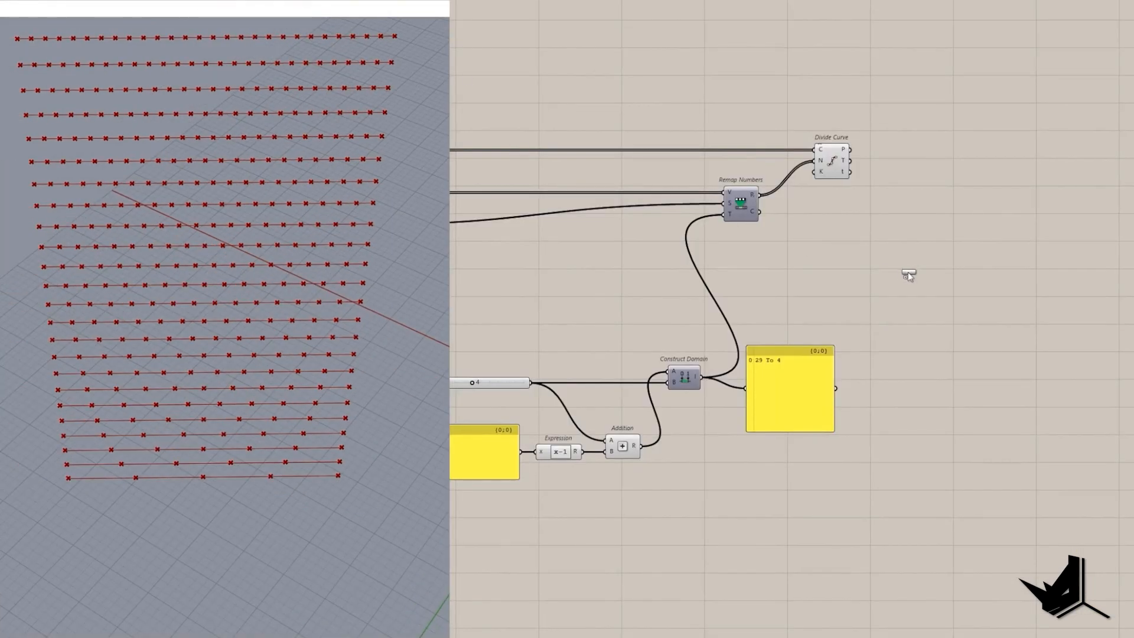
# Add a tall panel connected to the Remap Numbers R output and place it clear of the domain panel.
pyautogui.moveTo(908, 275); pyautogui.dragTo(909, 273)
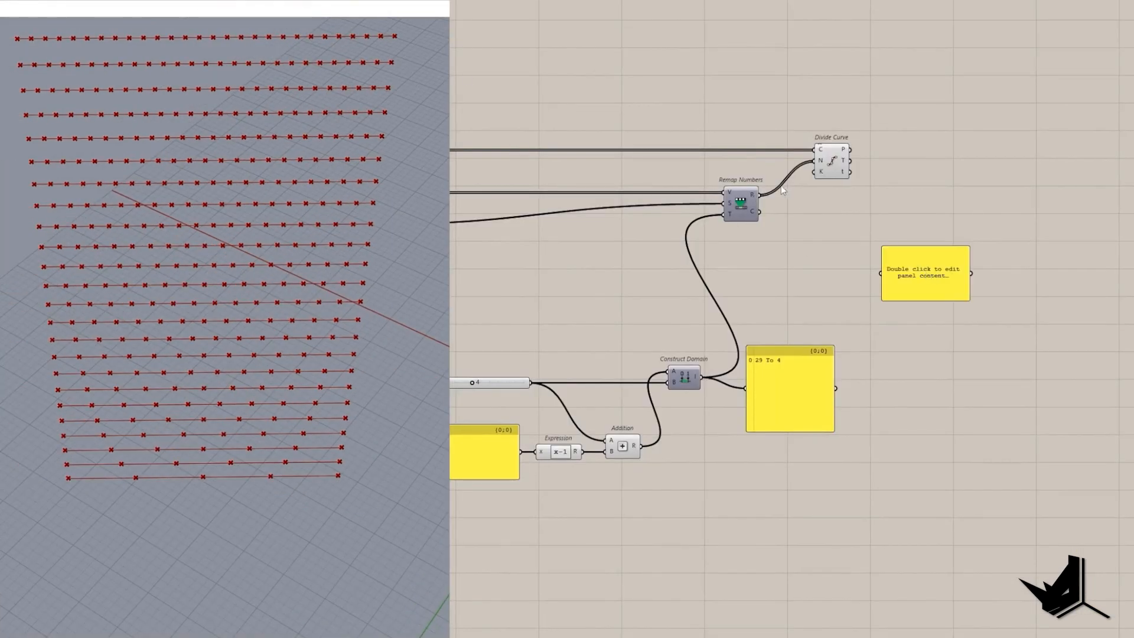
pyautogui.moveTo(877, 267); pyautogui.dragTo(880, 272)
pyautogui.moveTo(738, 470); pyautogui.dragTo(738, 480)
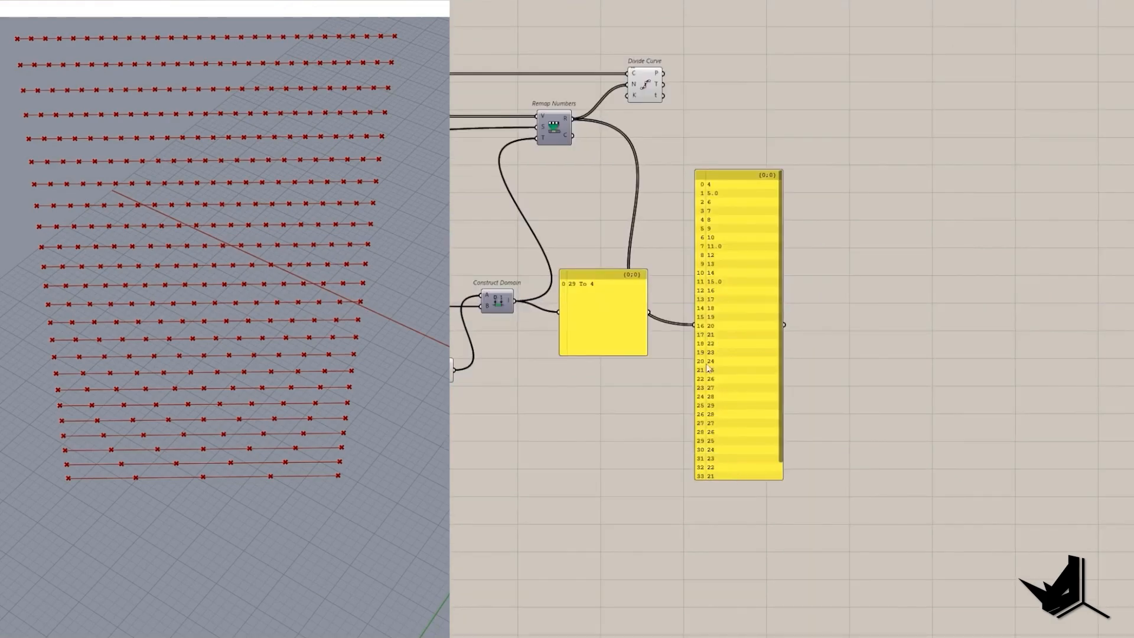
pyautogui.moveTo(736, 437); pyautogui.dragTo(788, 455)
pyautogui.moveTo(718, 116)
pyautogui.mouseDown()
pyautogui.moveTo(779, 464)
pyautogui.moveTo(818, 550)
pyautogui.mouseUp()
pyautogui.moveTo(817, 391); pyautogui.dragTo(836, 398)
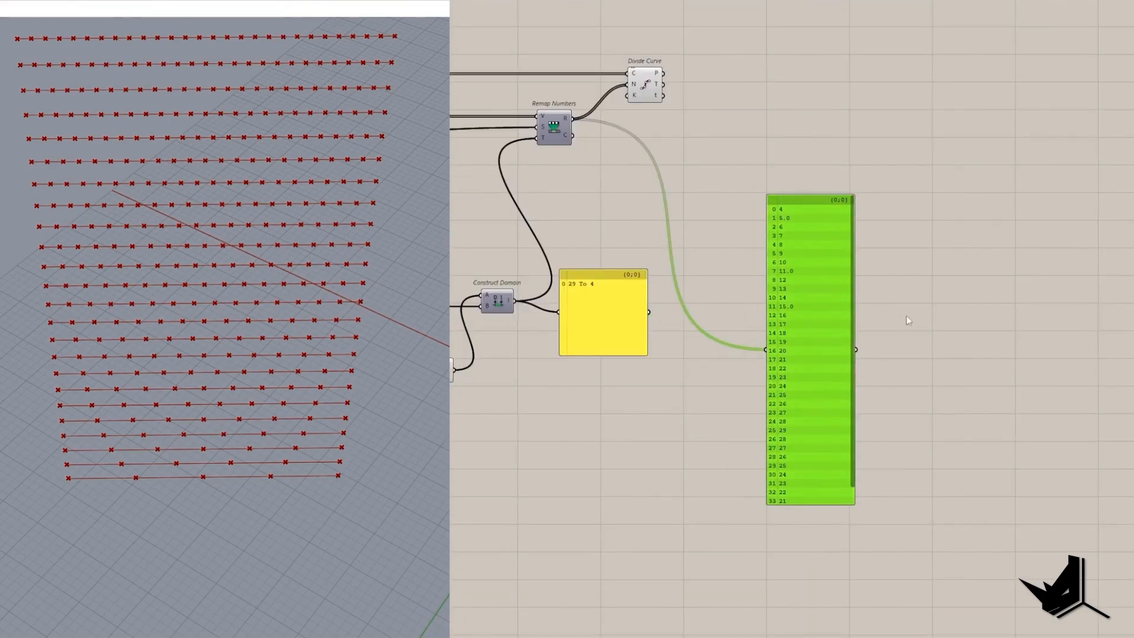
# Add a Modulus component and feed the panel of remapped segment counts into its A input.
pyautogui.doubleClick(942, 327)
pyautogui.write('modul')
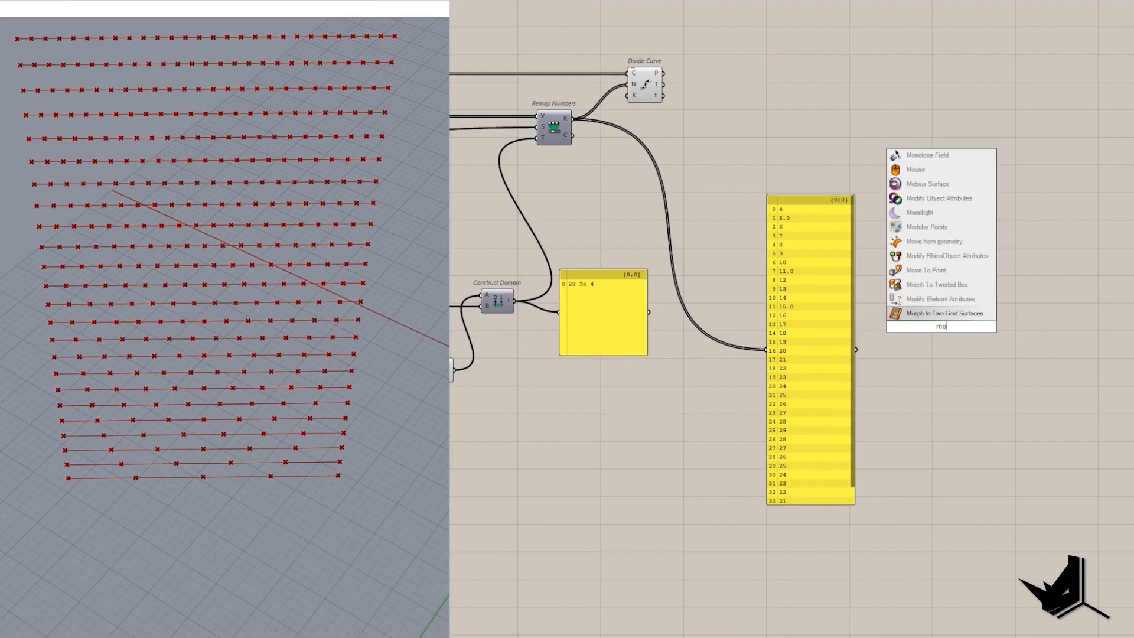
pyautogui.press('Return')
pyautogui.moveTo(740, 356); pyautogui.dragTo(874, 363)
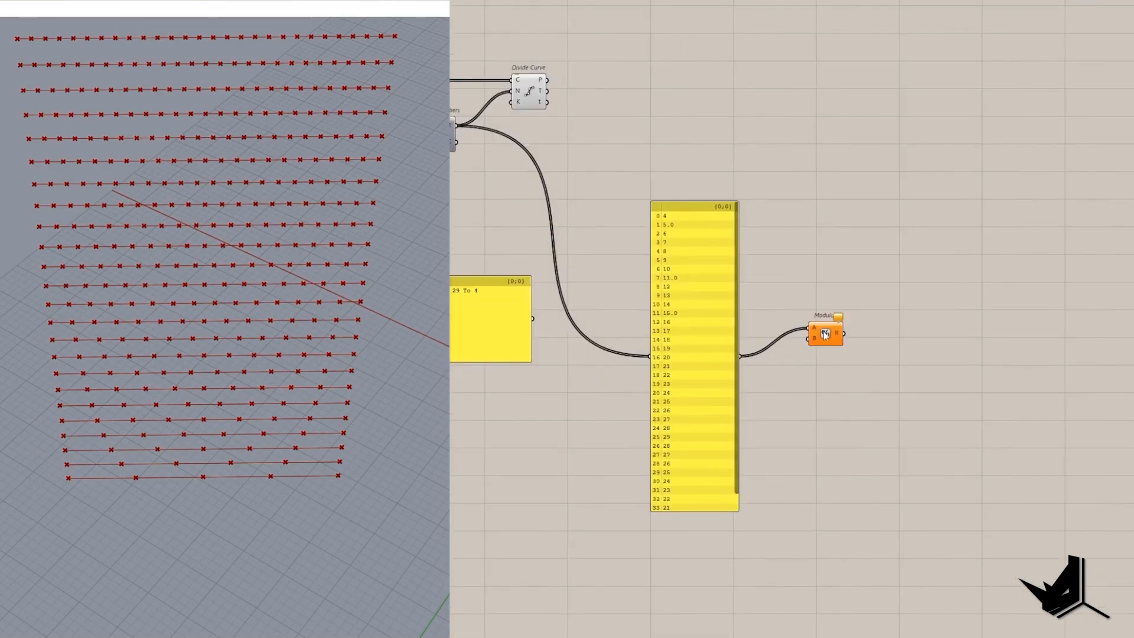
# Supply 2 as the Modulus divisor through a small panel connected to input B.
pyautogui.scroll(2, 868, 372)
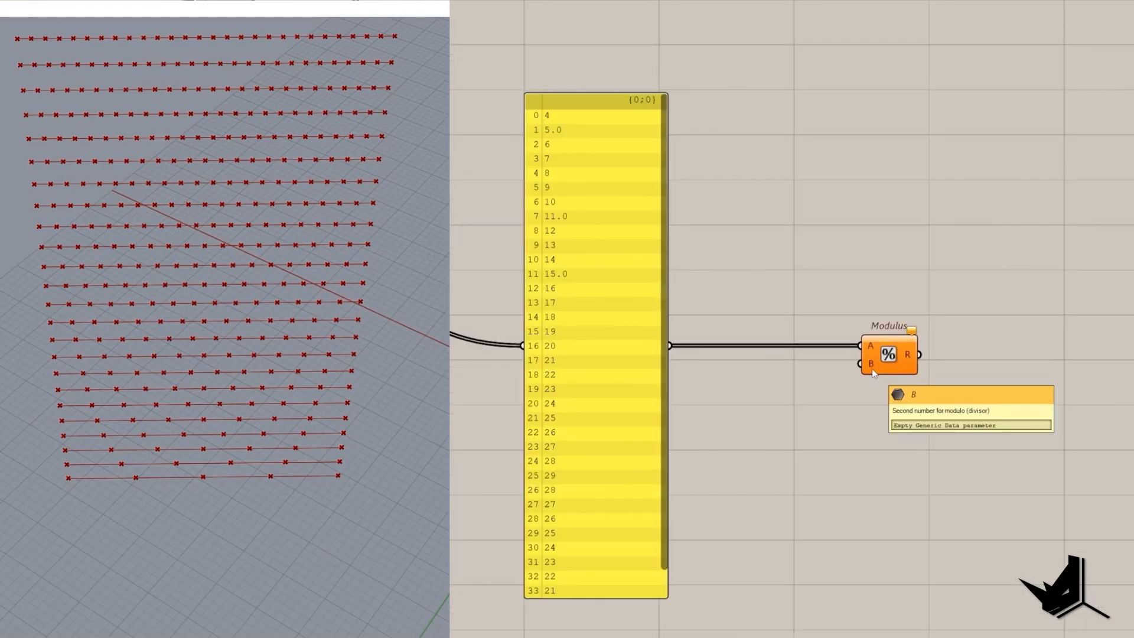
pyautogui.doubleClick(772, 394)
pyautogui.write('2')
pyautogui.press('Return')
pyautogui.moveTo(789, 408); pyautogui.dragTo(859, 364)
pyautogui.moveTo(880, 366); pyautogui.dragTo(835, 366)
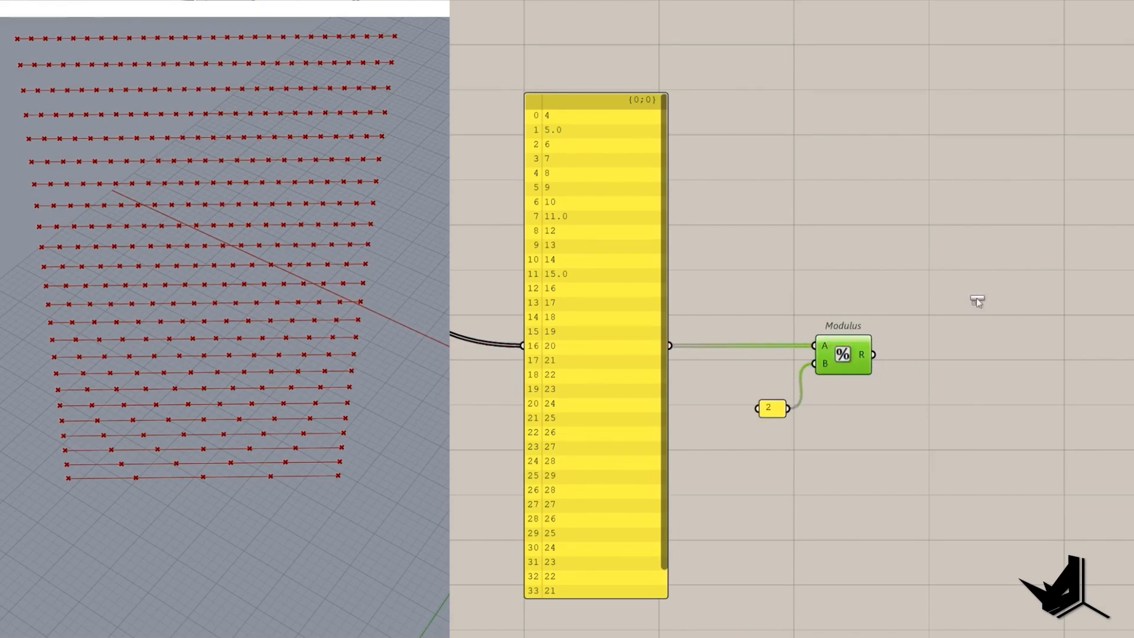
# Add a panel to the Modulus result and enlarge it to list the remainders.
pyautogui.moveTo(967, 299); pyautogui.dragTo(989, 289)
pyautogui.moveTo(874, 354); pyautogui.dragTo(925, 287)
pyautogui.moveTo(956, 332); pyautogui.dragTo(969, 583)
pyautogui.moveTo(978, 424); pyautogui.dragTo(990, 367)
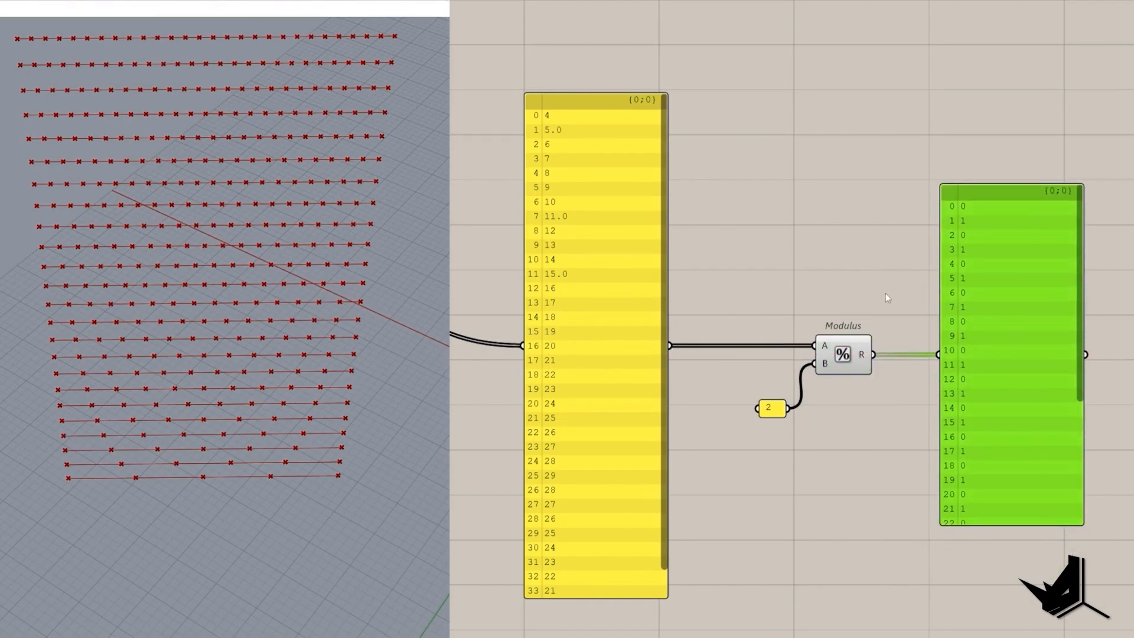
pyautogui.scroll(-3, 885, 297)
pyautogui.moveTo(762, 156); pyautogui.dragTo(921, 473)
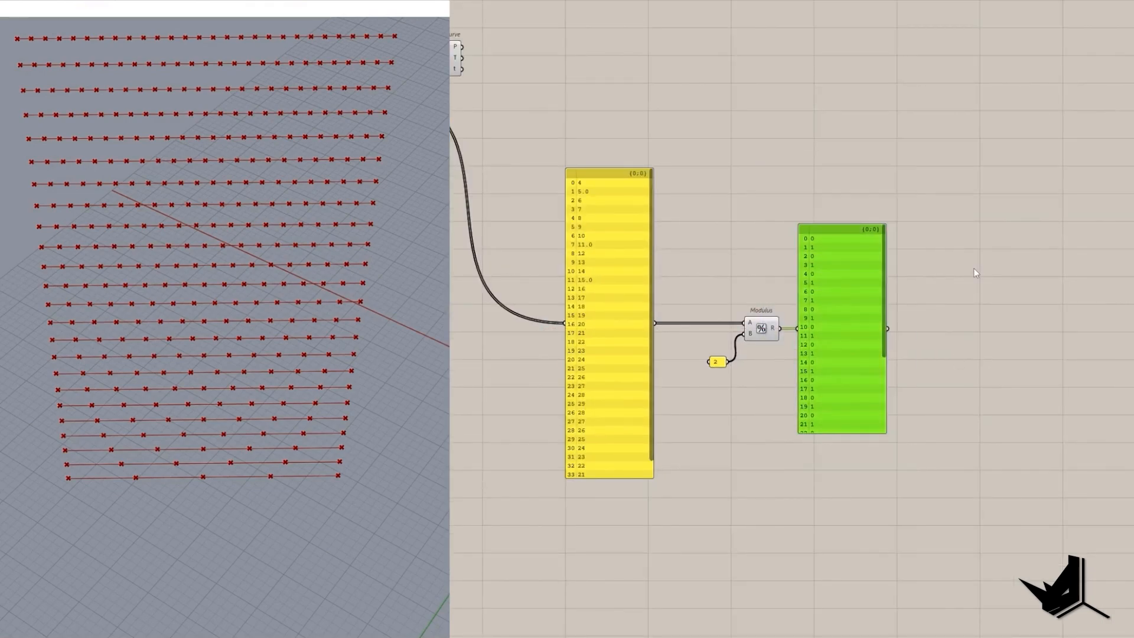
# Add a Sift Pattern that uses the Modulus result panel as its pattern and the Divide Curve points as its list.
pyautogui.doubleClick(974, 268)
pyautogui.write('sift')
pyautogui.press('Return')
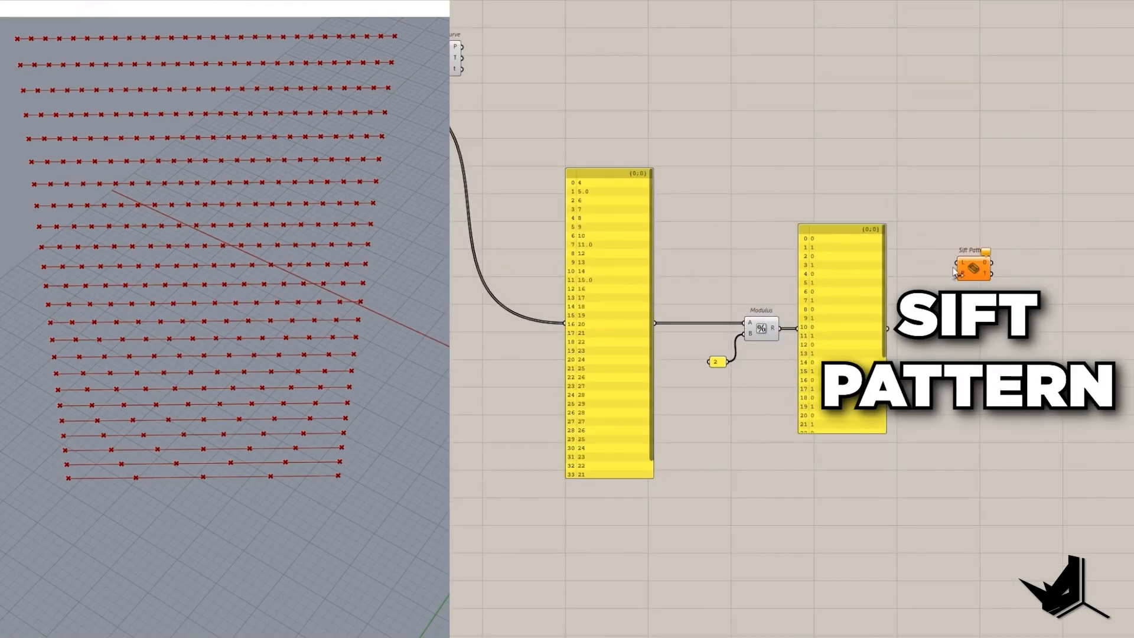
pyautogui.moveTo(956, 272); pyautogui.dragTo(890, 330)
pyautogui.moveTo(968, 271); pyautogui.dragTo(982, 184)
pyautogui.scroll(-1, 690, 419)
pyautogui.moveTo(496, 103); pyautogui.dragTo(933, 214)
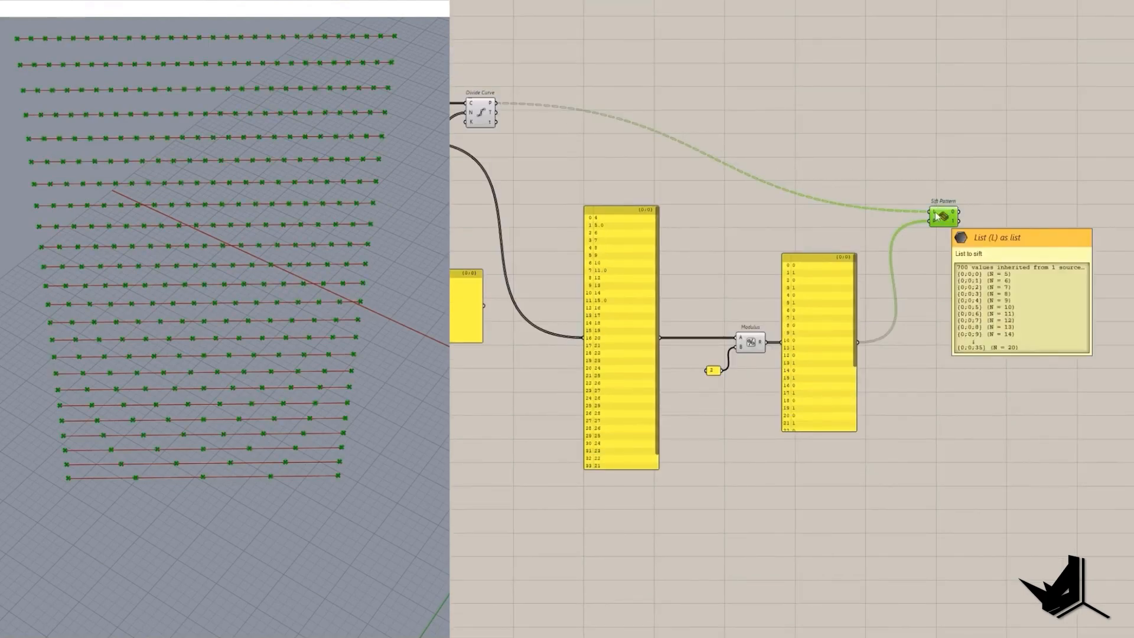
# Reposition Sift Pattern and graft the R output of Modulus.
pyautogui.moveTo(709, 159); pyautogui.dragTo(700, 211, button='right')
pyautogui.moveTo(934, 268); pyautogui.dragTo(967, 159)
pyautogui.moveTo(1012, 129); pyautogui.dragTo(1002, 105, button='right')
pyautogui.scroll(1, 778, 222)
pyautogui.scroll(2, 704, 407)
pyautogui.rightClick(705, 407)
pyautogui.click(753, 542)
# Add a Point parameter that collects the 0 output of Sift Pattern.
pyautogui.scroll(-2, 895, 221)
pyautogui.moveTo(895, 221); pyautogui.dragTo(874, 333, button='right')
pyautogui.doubleClick(998, 204)
pyautogui.write('pt')
pyautogui.click(983, 163)
pyautogui.moveTo(977, 214); pyautogui.dragTo(989, 216)
pyautogui.moveTo(1002, 216); pyautogui.dragTo(1039, 164)
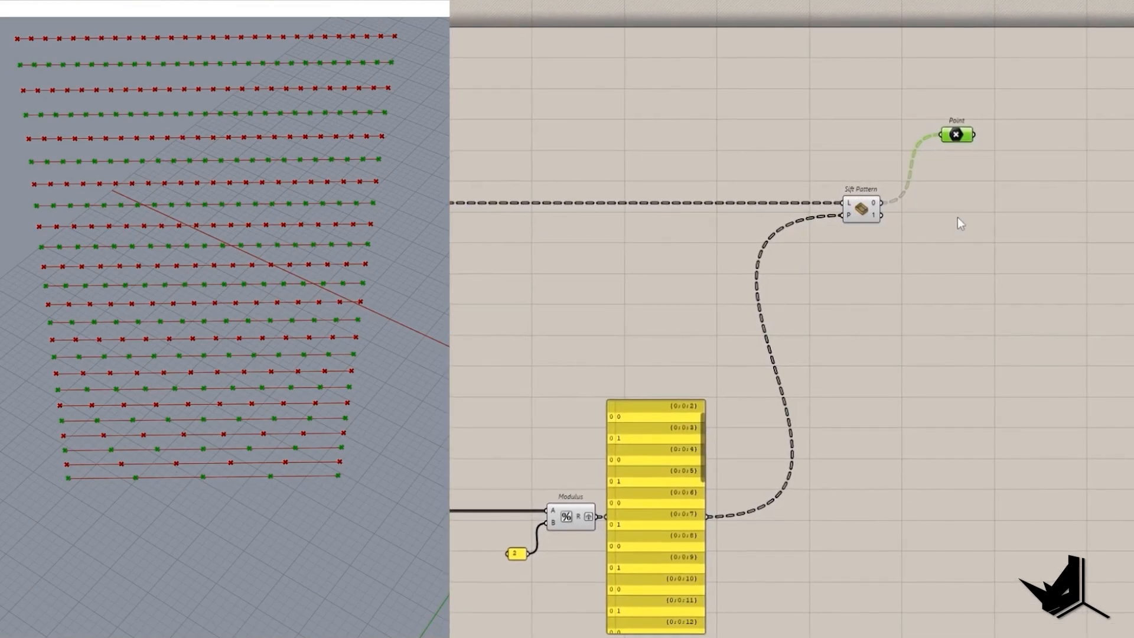
# Duplicate the Point parameter below the first one and connect it to Sift Pattern's 1 output instead of 0.
pyautogui.moveTo(958, 140); pyautogui.dragTo(969, 239)
pyautogui.hotkey('ctrl', 'c')
pyautogui.hotkey('ctrl', 'v')
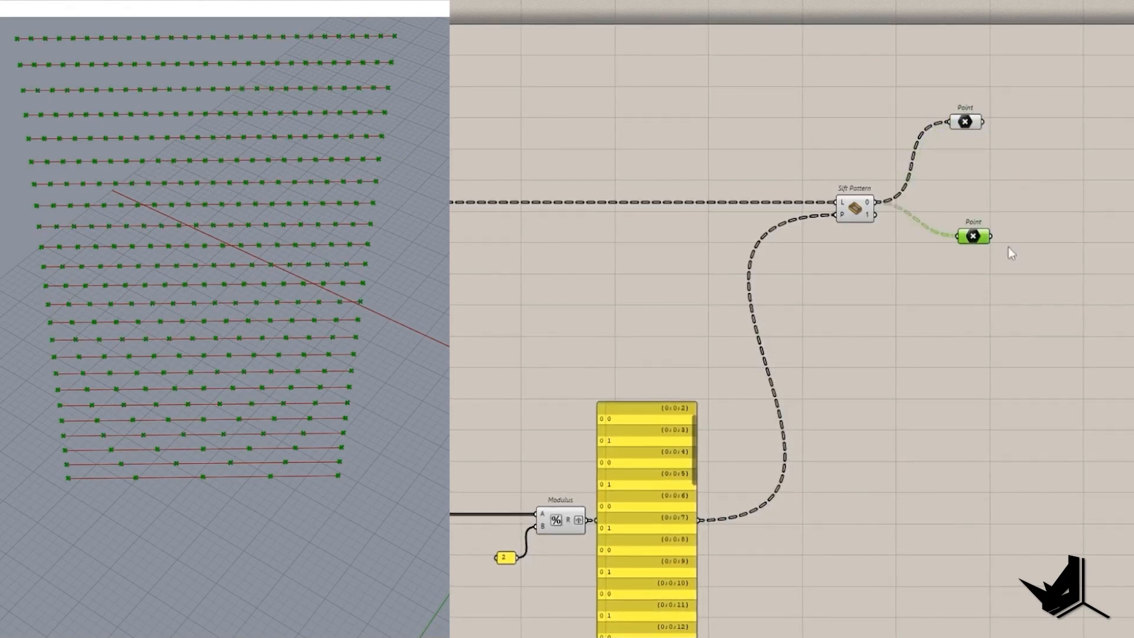
pyautogui.moveTo(870, 218)
pyautogui.mouseDown()
pyautogui.moveTo(962, 218)
pyautogui.moveTo(860, 217)
pyautogui.mouseUp()
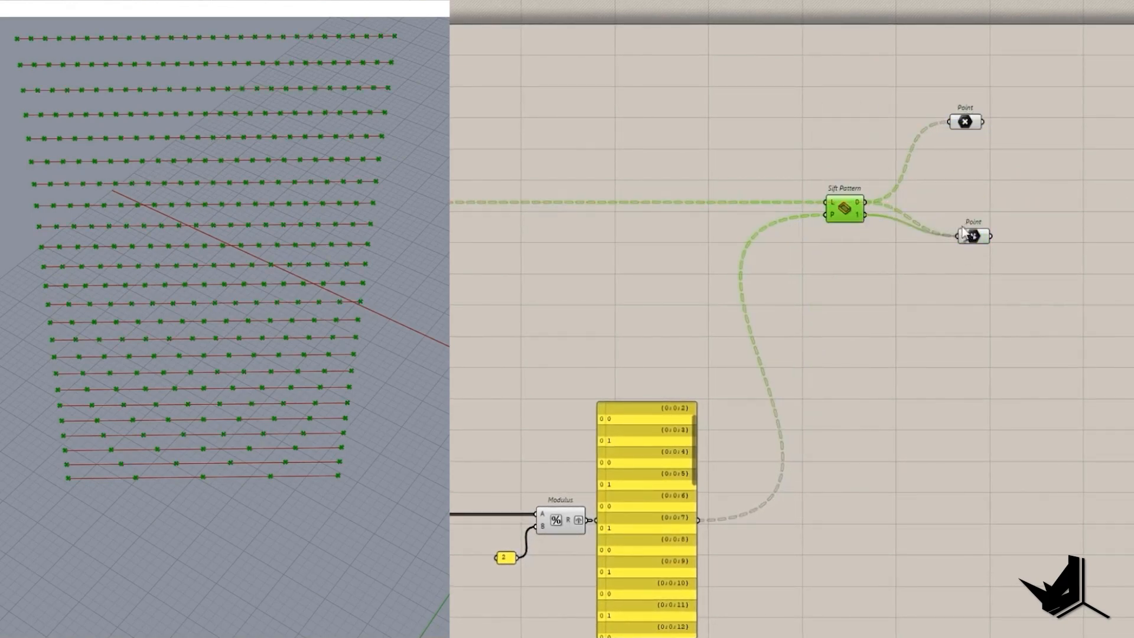
pyautogui.moveTo(973, 236); pyautogui.dragTo(960, 289)
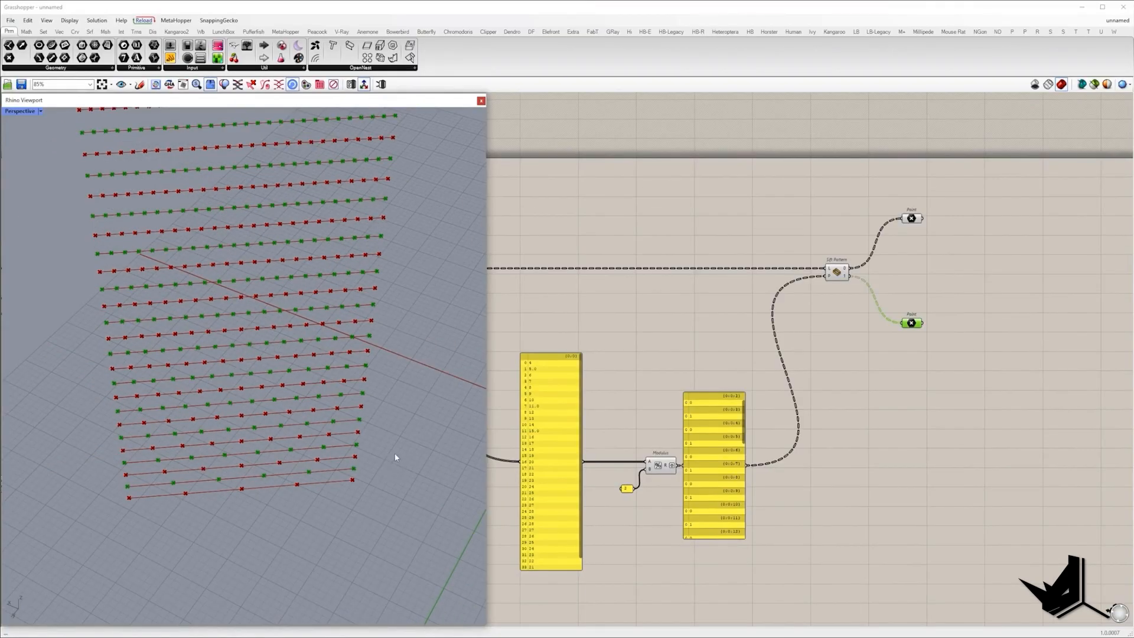
pyautogui.click(936, 363)
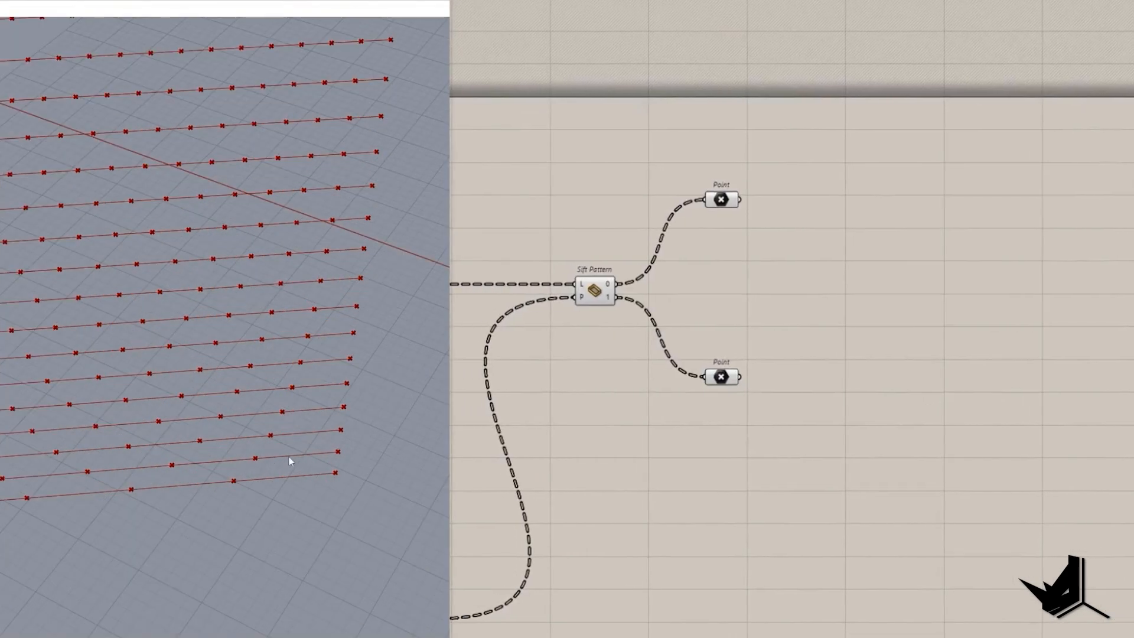
pyautogui.scroll(-3, 289, 457)
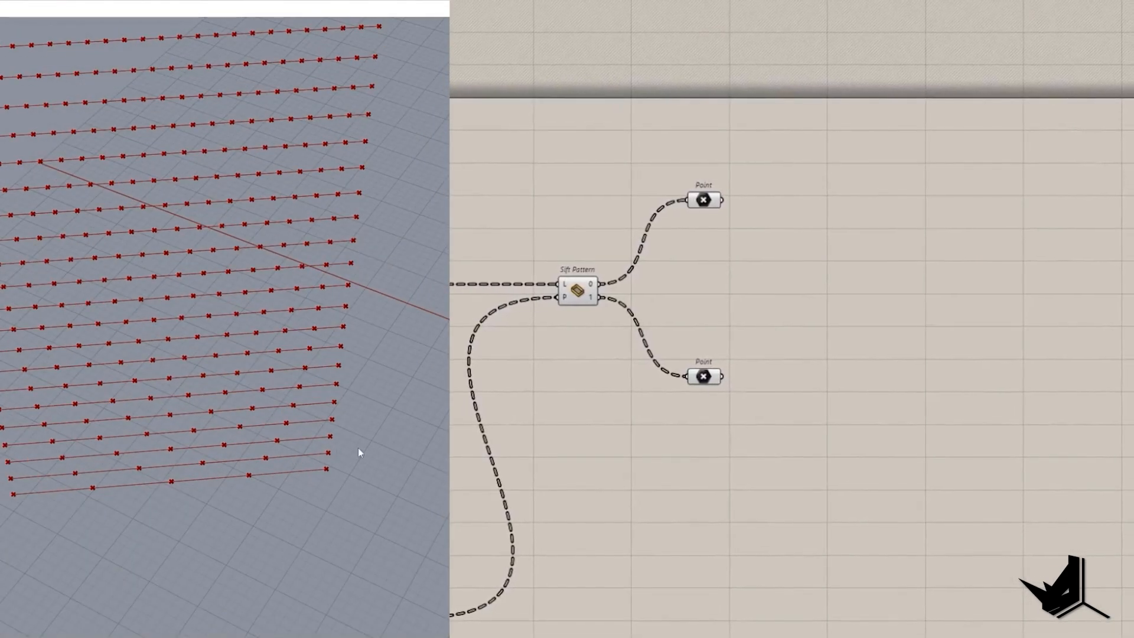
# Add a List Item component and feed the lower Point parameter into its list input.
pyautogui.doubleClick(724, 369)
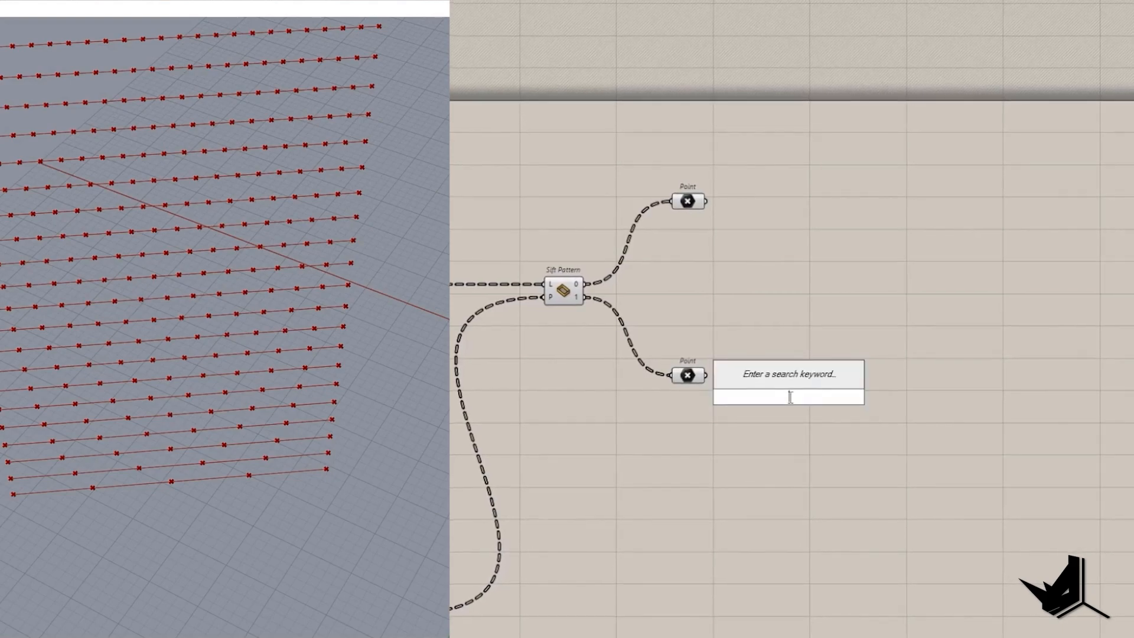
pyautogui.write('item')
pyautogui.press('Return')
pyautogui.scroll(3, 685, 370)
pyautogui.moveTo(708, 380); pyautogui.dragTo(880, 404)
# Set the List Item index to 0 with a panel and add a +1 output to the component.
pyautogui.click(733, 451)
pyautogui.doubleClick(734, 451)
pyautogui.write('0')
pyautogui.press('Return')
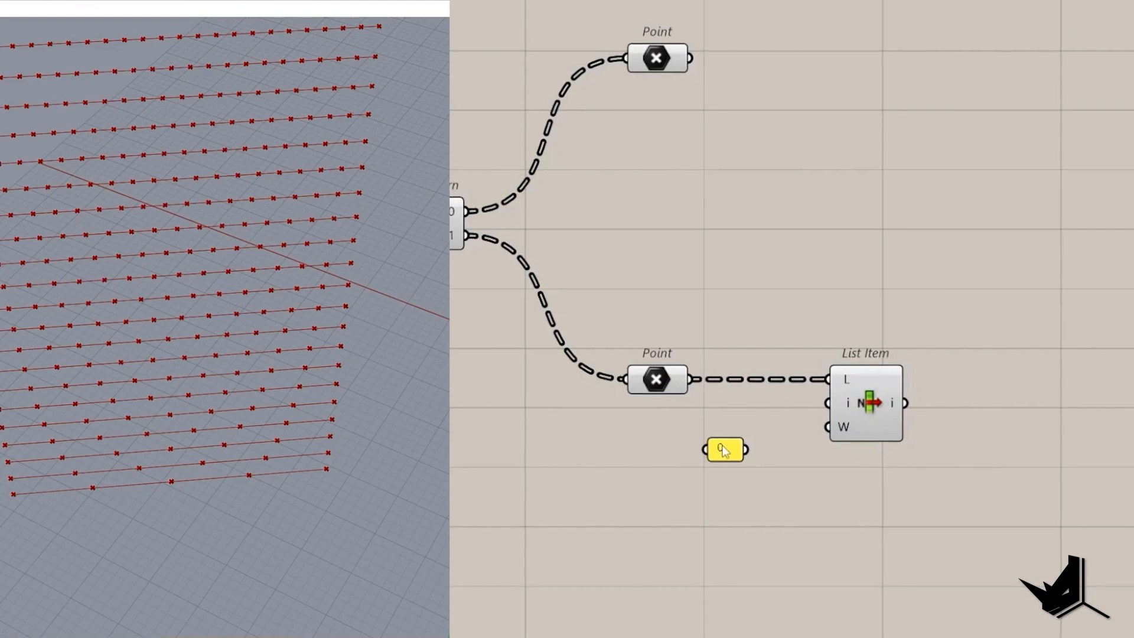
pyautogui.moveTo(738, 448); pyautogui.dragTo(849, 397)
pyautogui.scroll(5, 880, 424)
pyautogui.click(866, 472)
pyautogui.scroll(-3, 855, 472)
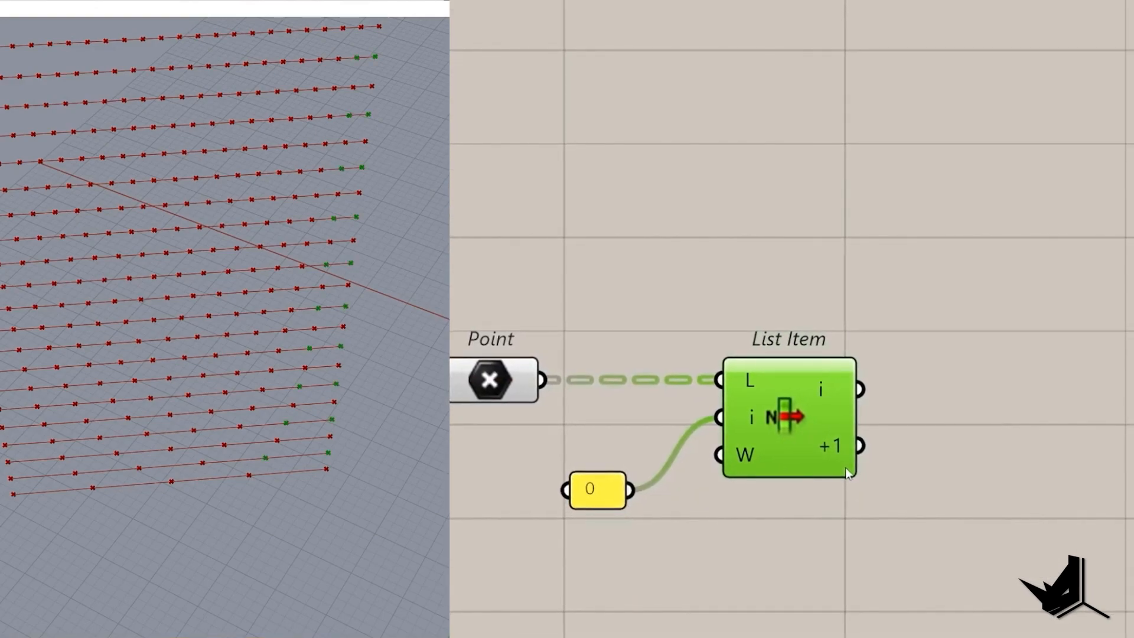
# Add a Vector 2Pt component running from List Item's i output to its +1 output.
pyautogui.moveTo(839, 451)
pyautogui.doubleClick(988, 384)
pyautogui.write('vec')
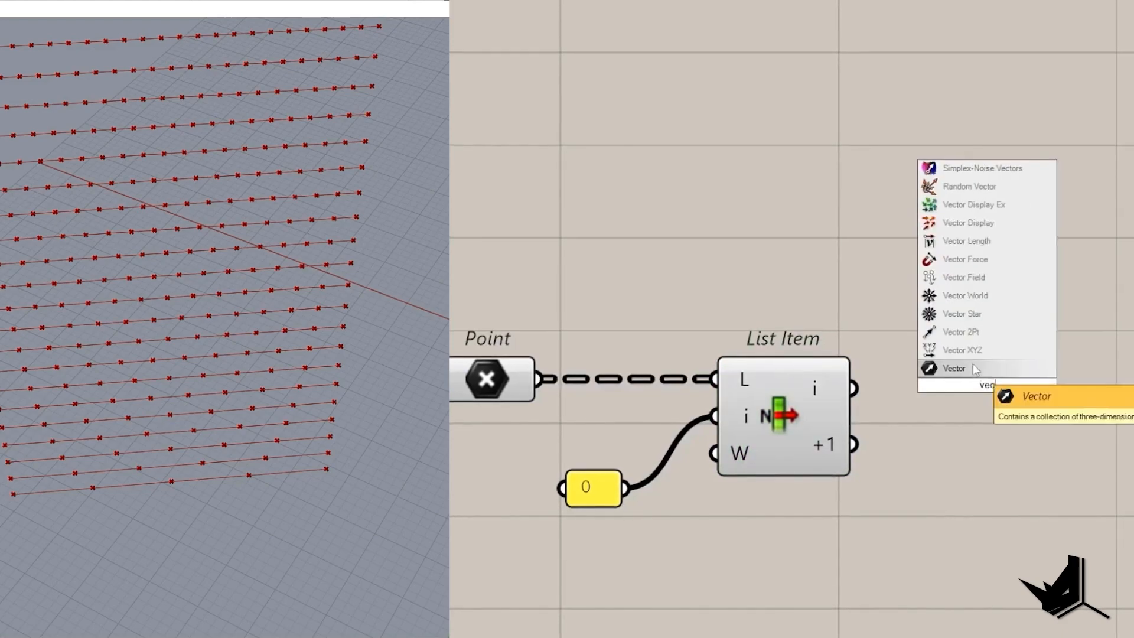
pyautogui.click(965, 331)
pyautogui.moveTo(851, 389); pyautogui.dragTo(925, 348)
pyautogui.moveTo(854, 445); pyautogui.dragTo(984, 417)
pyautogui.scroll(-3, 983, 416)
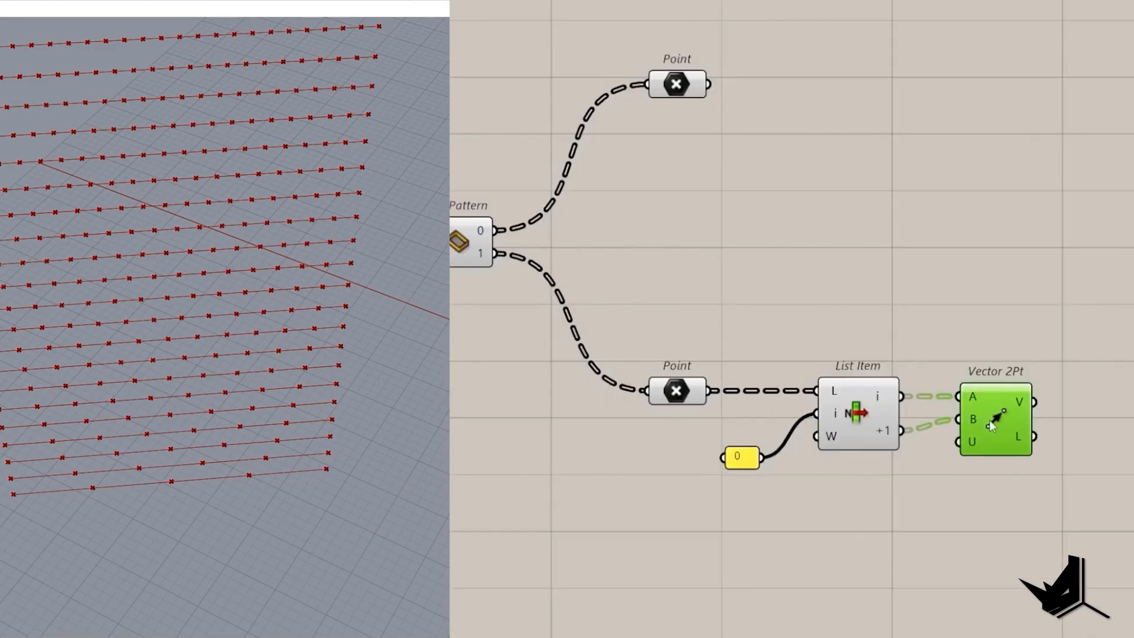
# Add an unconnected Move component near Vector 2Pt.
pyautogui.moveTo(1020, 320); pyautogui.dragTo(829, 356, button='right')
pyautogui.doubleClick(829, 357)
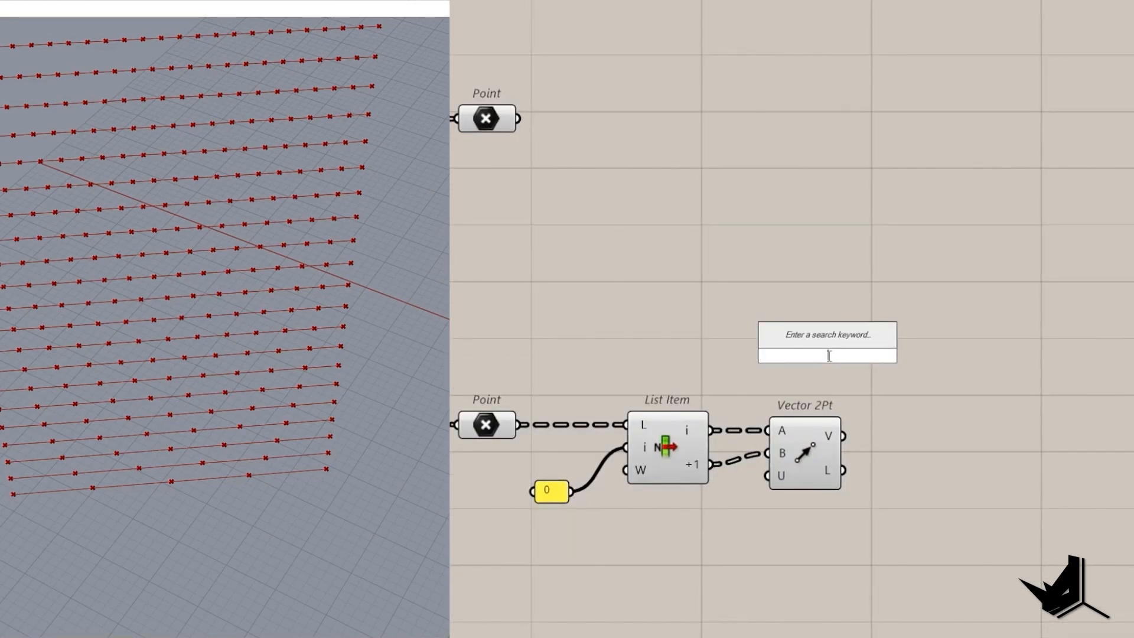
pyautogui.write('move')
pyautogui.press('Return')
pyautogui.scroll(-3, 818, 354)
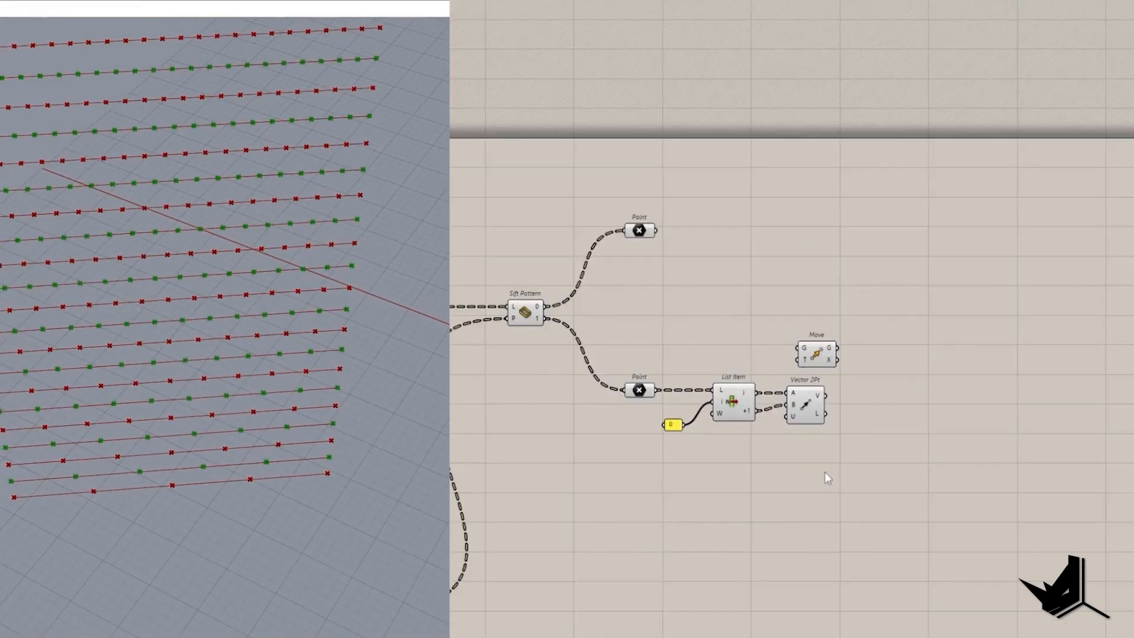
# Add a second List Item above the first one, fed by the same lower Point parameter.
pyautogui.click(635, 385)
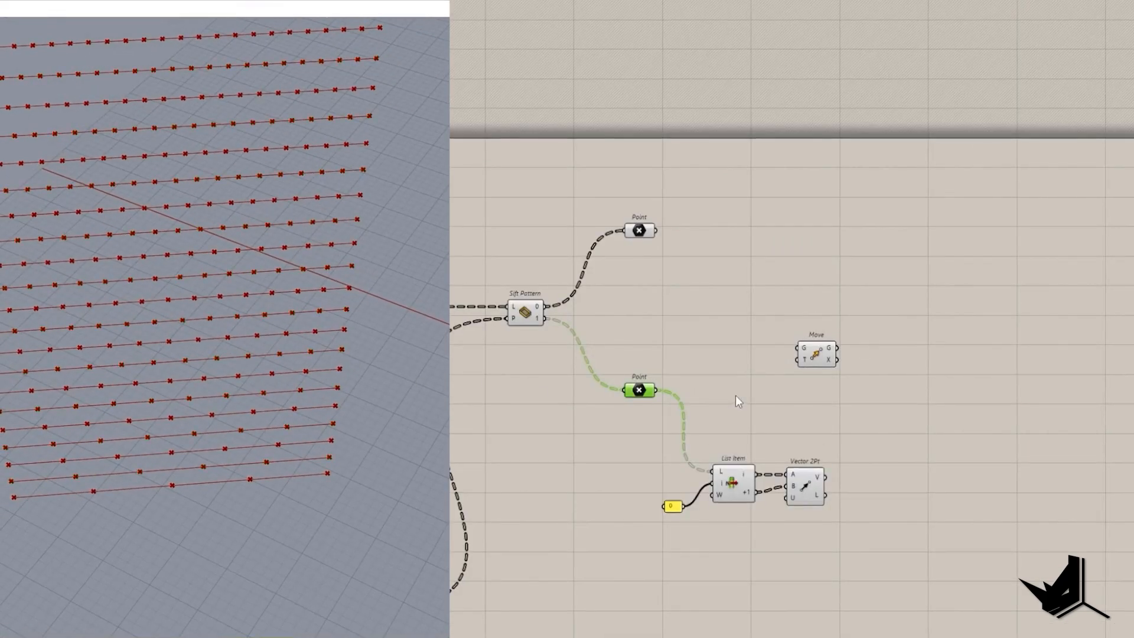
pyautogui.doubleClick(738, 401)
pyautogui.write('item')
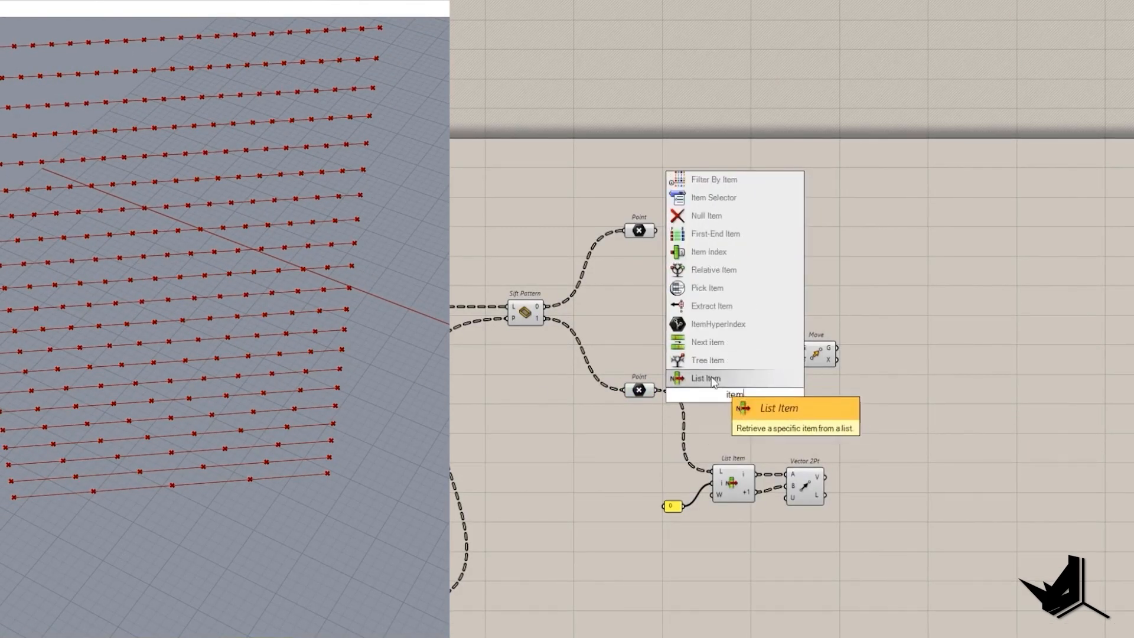
pyautogui.click(712, 379)
pyautogui.moveTo(713, 382); pyautogui.dragTo(716, 383)
pyautogui.moveTo(736, 396); pyautogui.dragTo(804, 403)
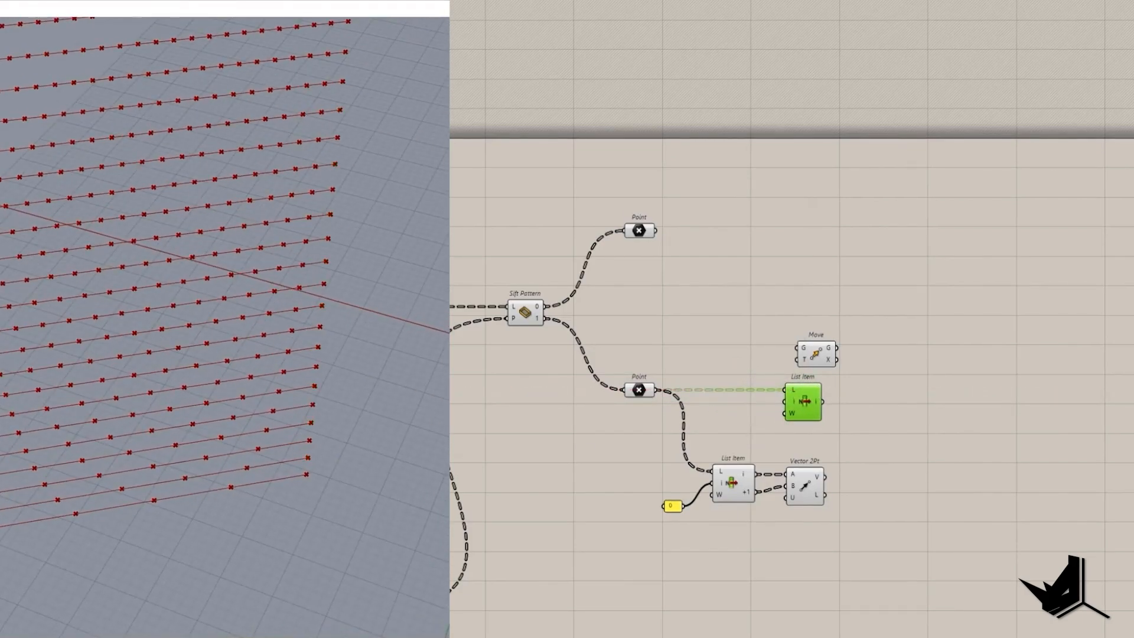
# Connect the second List Item's result to Move's geometry input and the Vector 2Pt vector to its T input.
pyautogui.moveTo(822, 358); pyautogui.dragTo(906, 434)
pyautogui.click(805, 486)
pyautogui.moveTo(822, 402); pyautogui.dragTo(881, 425)
pyautogui.moveTo(880, 436); pyautogui.dragTo(825, 477)
pyautogui.moveTo(900, 430); pyautogui.dragTo(899, 471)
pyautogui.moveTo(273, 481); pyautogui.dragTo(295, 452, button='right')
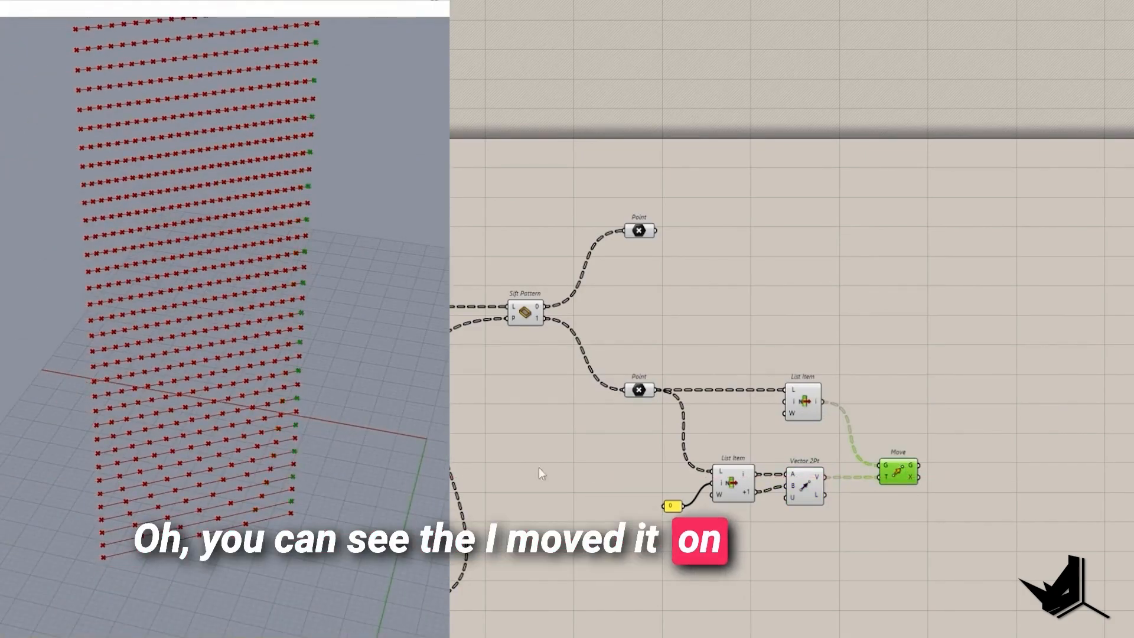
# Reverse the Vector 2Pt direction by wiring List Item's +1 output to A and its i output to B.
pyautogui.scroll(3, 768, 481)
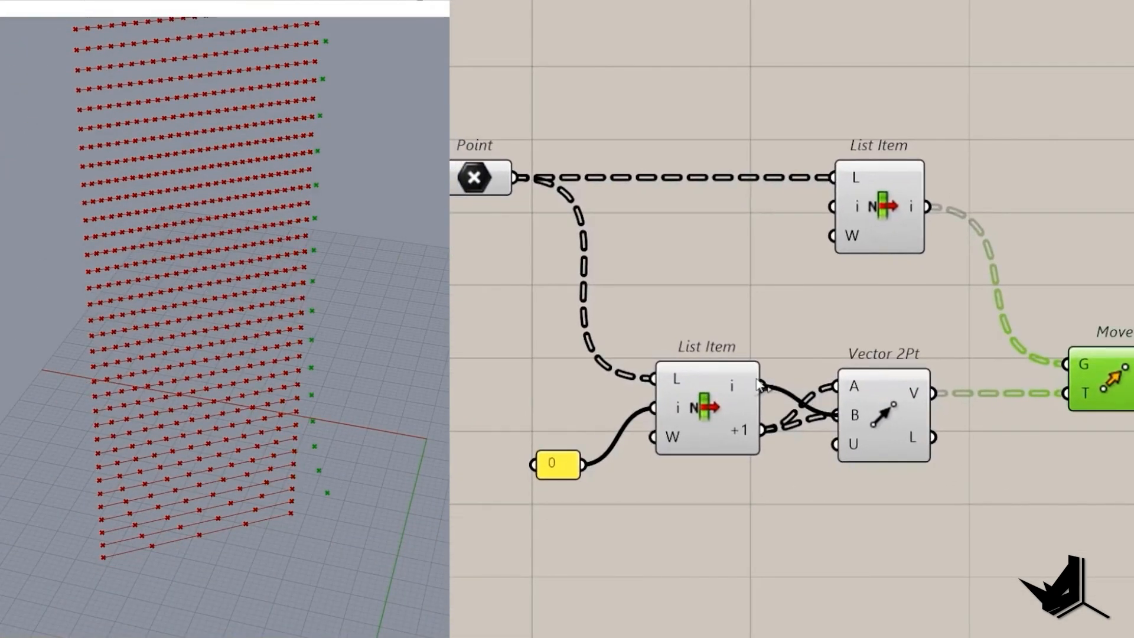
pyautogui.moveTo(760, 386); pyautogui.dragTo(762, 386)
pyautogui.moveTo(248, 390); pyautogui.dragTo(281, 513, button='right')
pyautogui.moveTo(768, 307); pyautogui.dragTo(626, 401, button='right')
pyautogui.scroll(-1, 626, 402)
pyautogui.moveTo(273, 430); pyautogui.dragTo(293, 490, button='right')
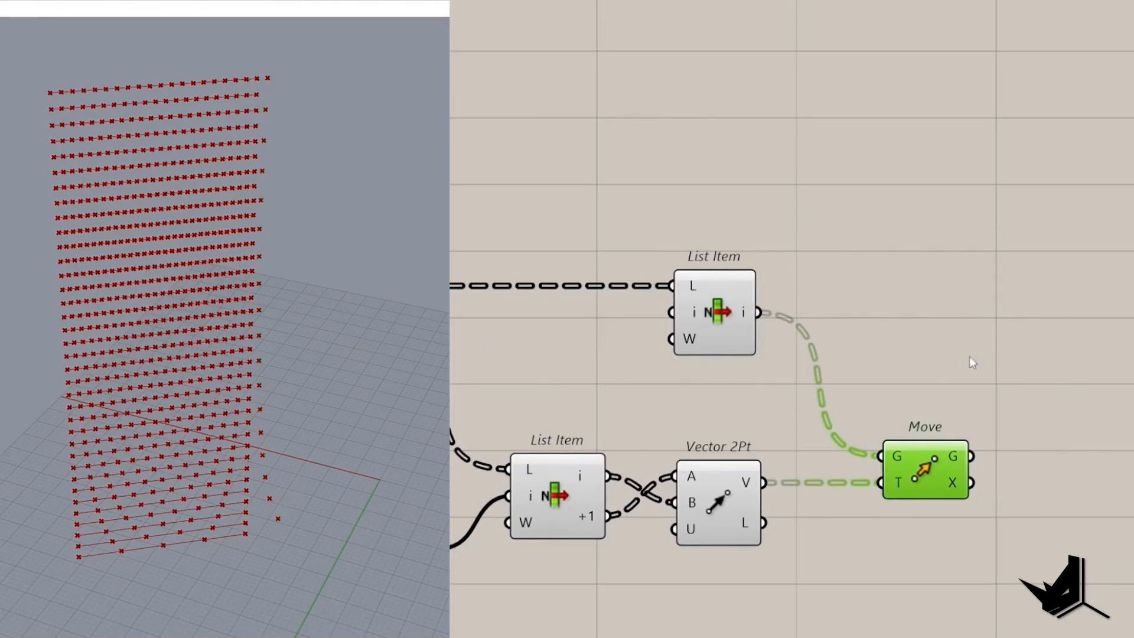
# Add a Merge component with the Move geometry in D1 and the lower Point parameter in D2.
pyautogui.scroll(-3, 936, 373)
pyautogui.doubleClick(936, 408)
pyautogui.write('me')
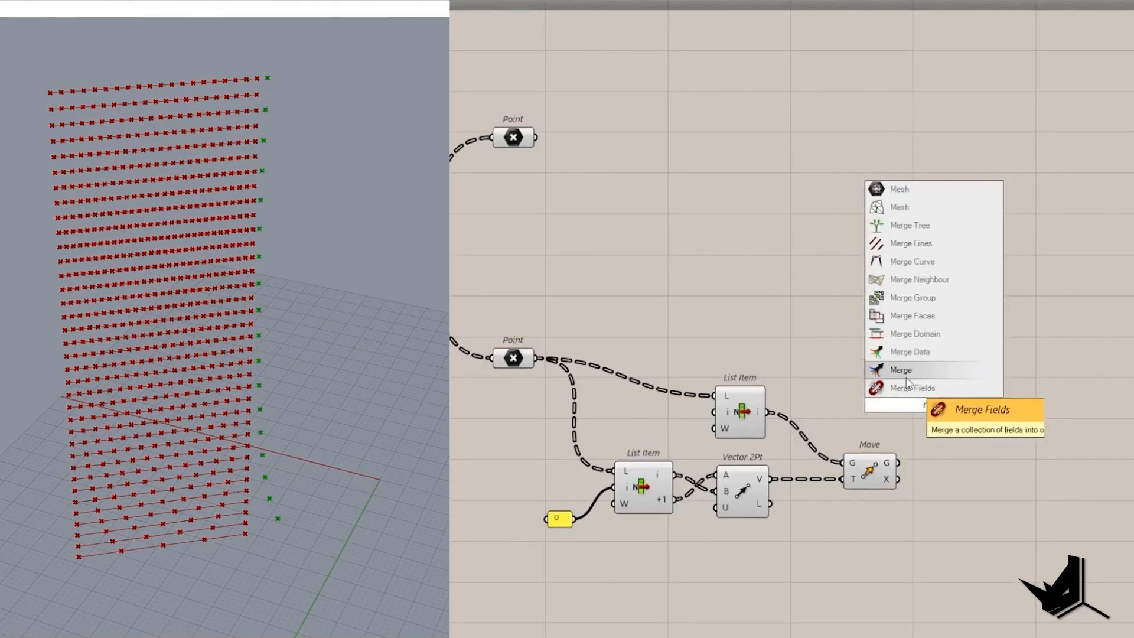
pyautogui.click(907, 373)
pyautogui.click(890, 466)
pyautogui.moveTo(933, 408); pyautogui.dragTo(958, 330)
pyautogui.moveTo(986, 380); pyautogui.dragTo(554, 318)
pyautogui.click(514, 358)
pyautogui.moveTo(1024, 371)
pyautogui.mouseDown()
pyautogui.moveTo(1028, 357)
pyautogui.moveTo(1008, 357)
pyautogui.mouseUp()
pyautogui.moveTo(887, 251); pyautogui.dragTo(1085, 436)
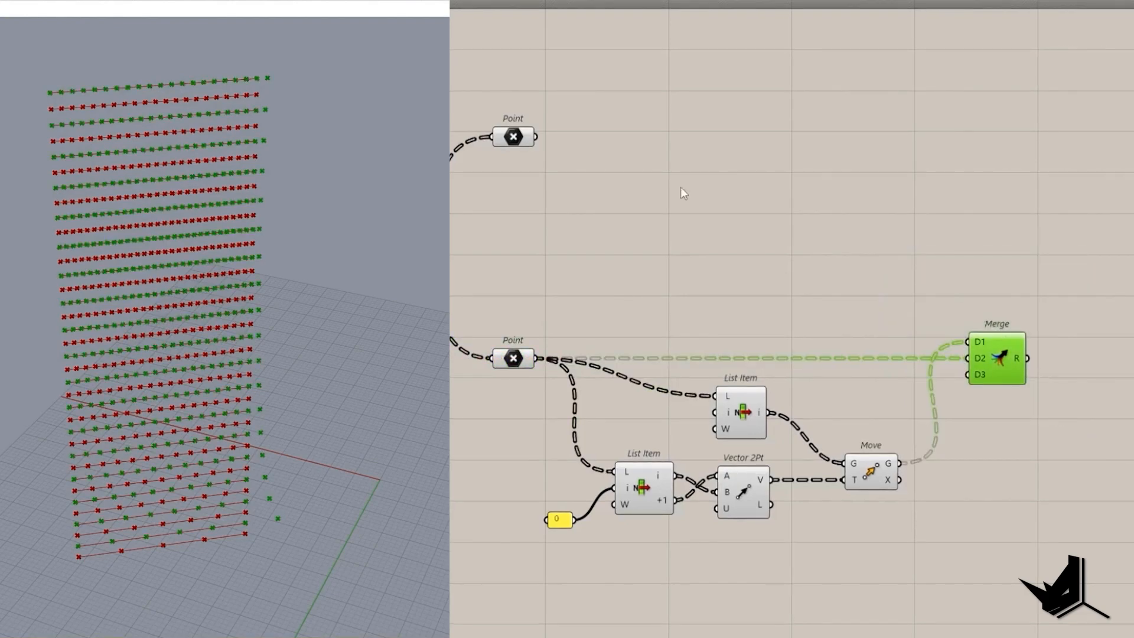
# Add a Combine Data component above and beyond Merge.
pyautogui.moveTo(341, 266); pyautogui.dragTo(458, 301, button='right')
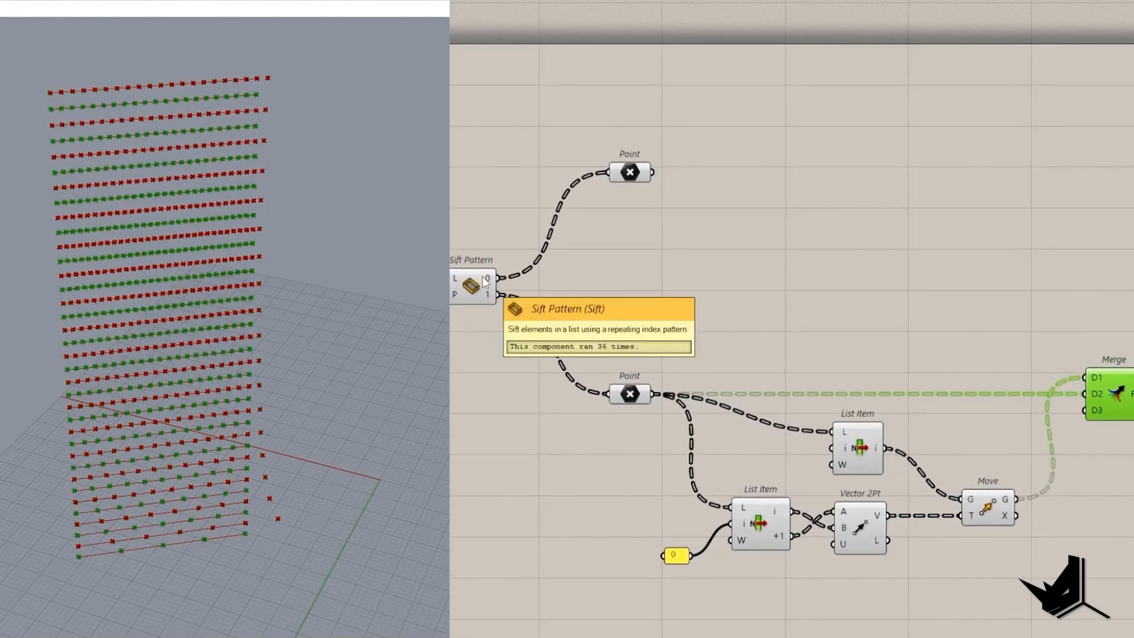
pyautogui.moveTo(566, 112); pyautogui.dragTo(818, 262)
pyautogui.moveTo(776, 216); pyautogui.dragTo(701, 258, button='right')
pyautogui.moveTo(440, 116); pyautogui.dragTo(826, 306)
pyautogui.moveTo(1132, 317); pyautogui.dragTo(1017, 312, button='right')
pyautogui.doubleClick(1016, 311)
pyautogui.write('combine')
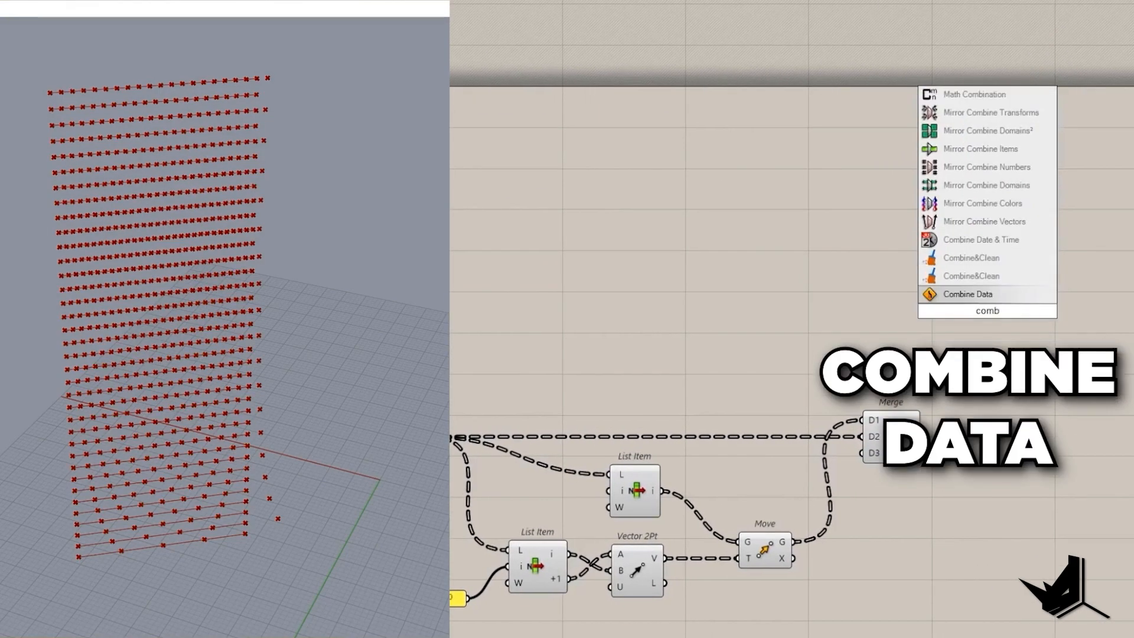
pyautogui.press('Return')
# Connect the upper Point parameter to Combine Data's 0 input and Merge's result to its 1 input.
pyautogui.moveTo(1042, 302); pyautogui.dragTo(1005, 429)
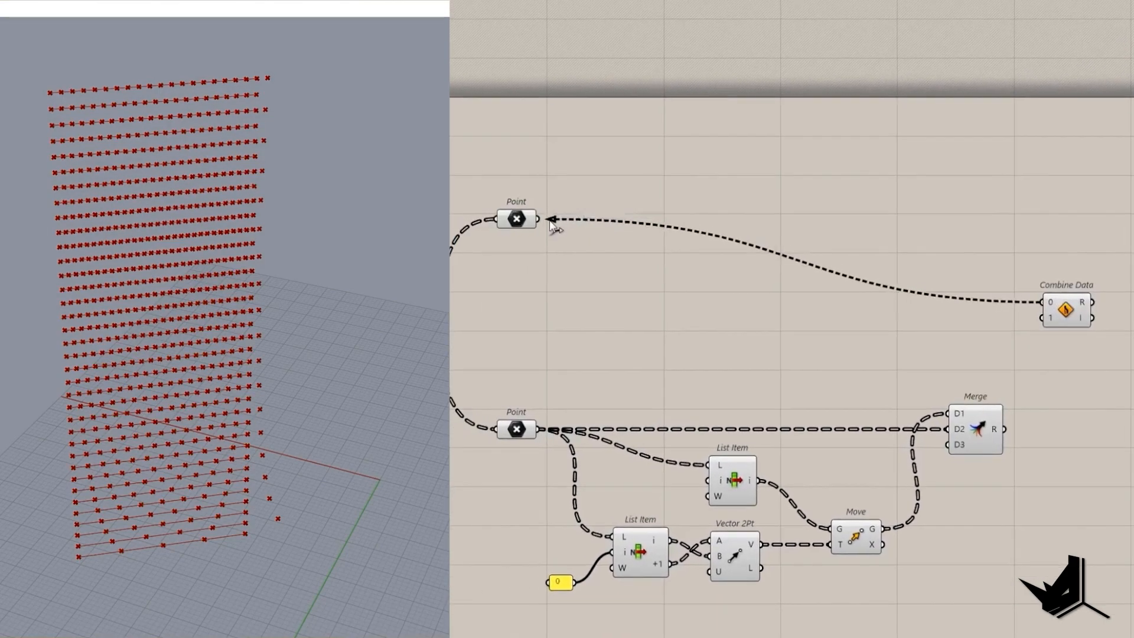
pyautogui.moveTo(248, 355); pyautogui.dragTo(304, 360, button='right')
pyautogui.moveTo(1069, 312); pyautogui.dragTo(1097, 254)
pyautogui.moveTo(269, 407); pyautogui.dragTo(293, 452, button='right')
pyautogui.moveTo(735, 287)
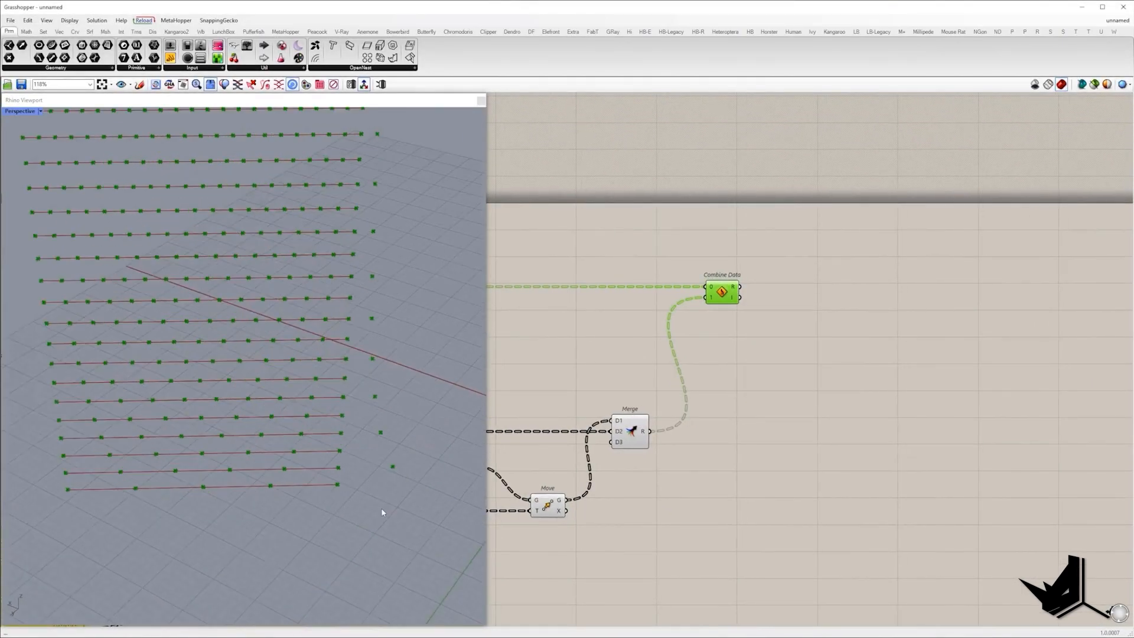
pyautogui.scroll(-5, 415, 477)
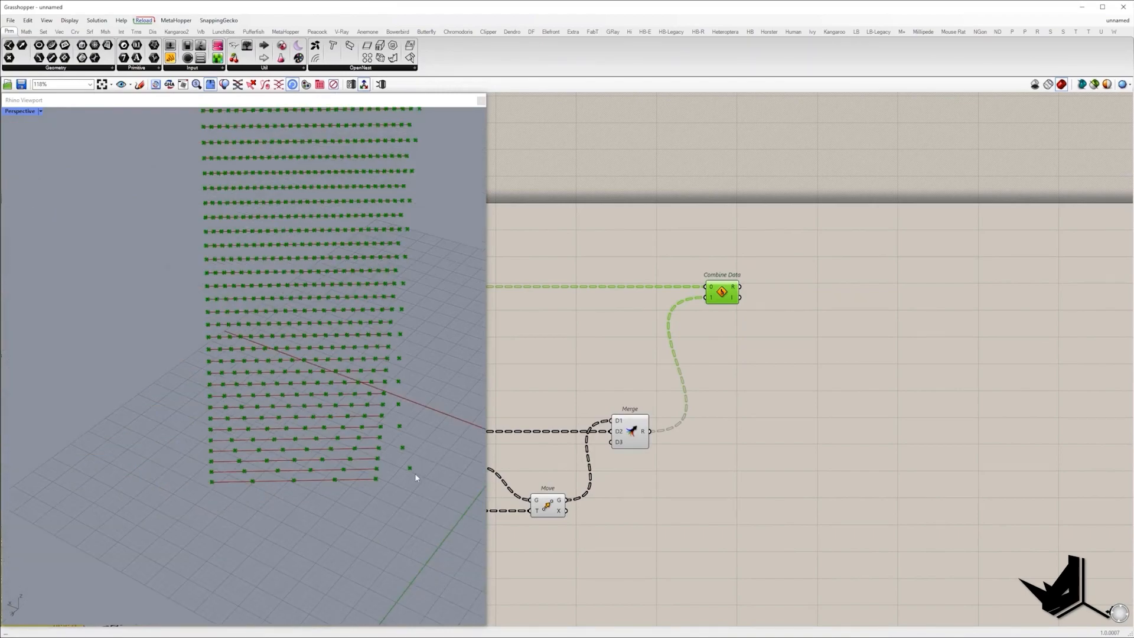
# Add a Sift Pattern component after Combine Data and feed the combined result into its L input.
pyautogui.doubleClick(748, 378)
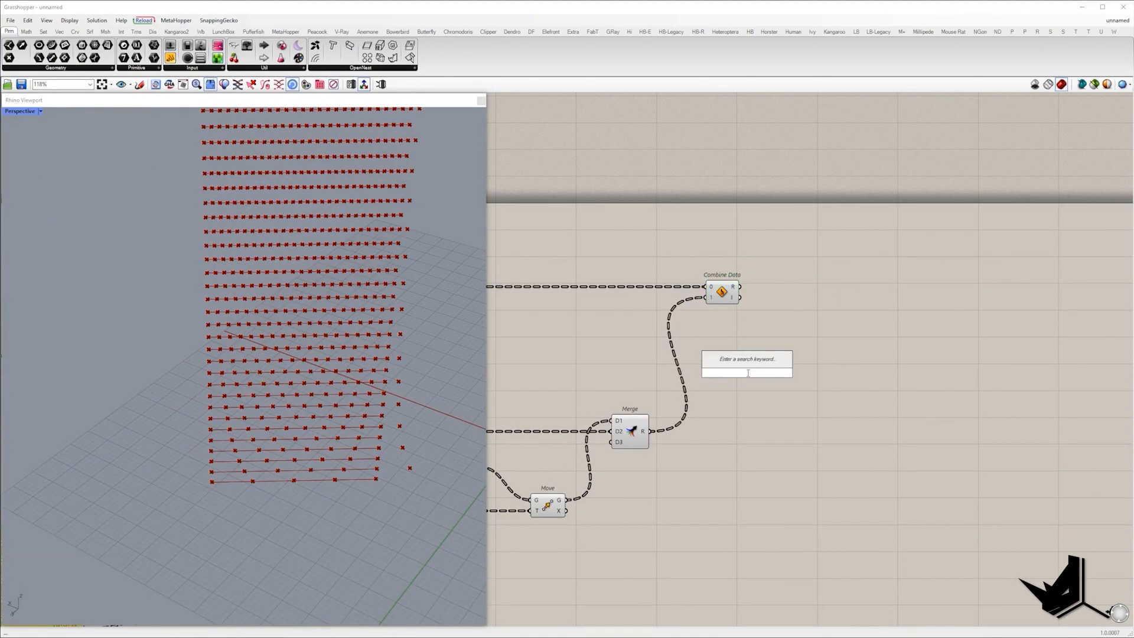
pyautogui.write('sift')
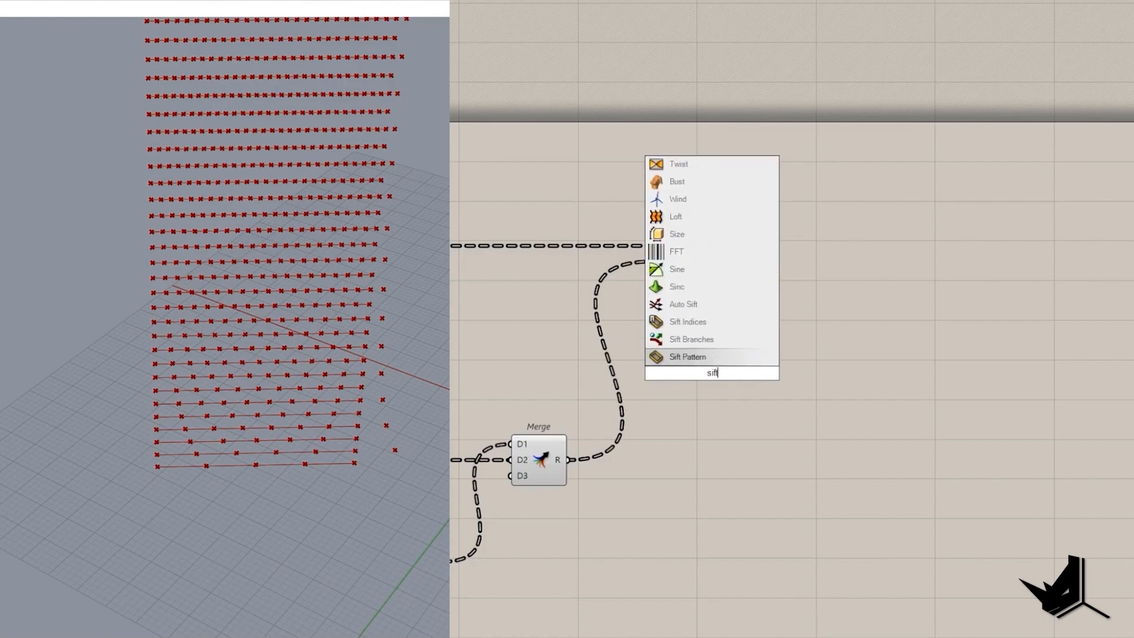
pyautogui.press('Return')
pyautogui.moveTo(714, 371); pyautogui.dragTo(990, 254)
# Add a panel listing 0 and 1 as separate items and connect it to the new Sift Pattern's P input.
pyautogui.doubleClick(880, 316)
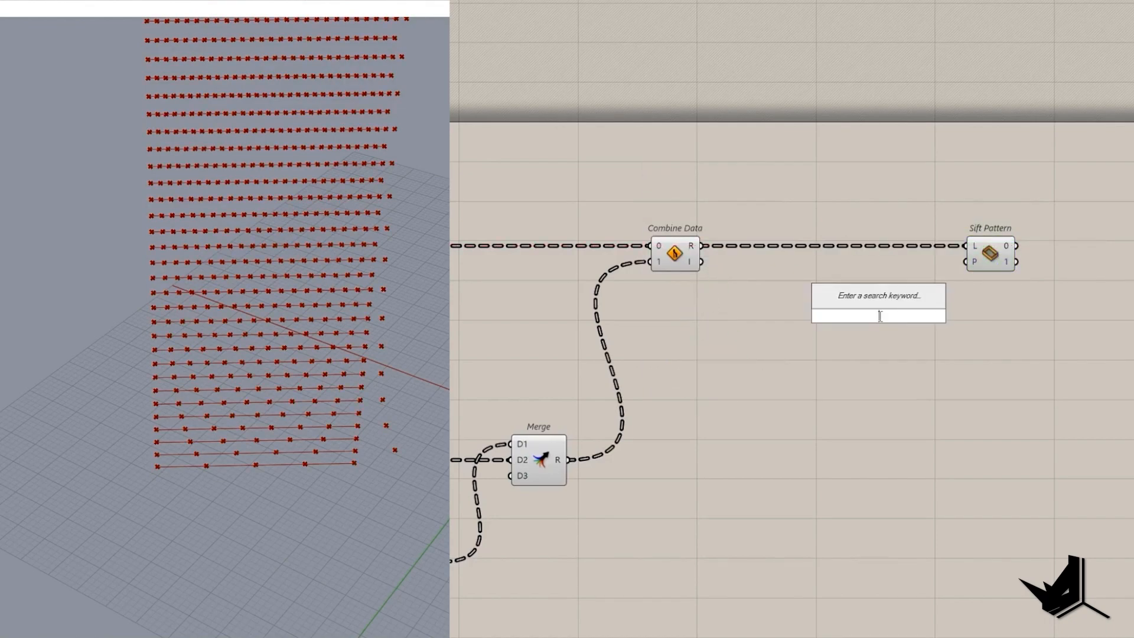
pyautogui.write('//')
pyautogui.press('Return')
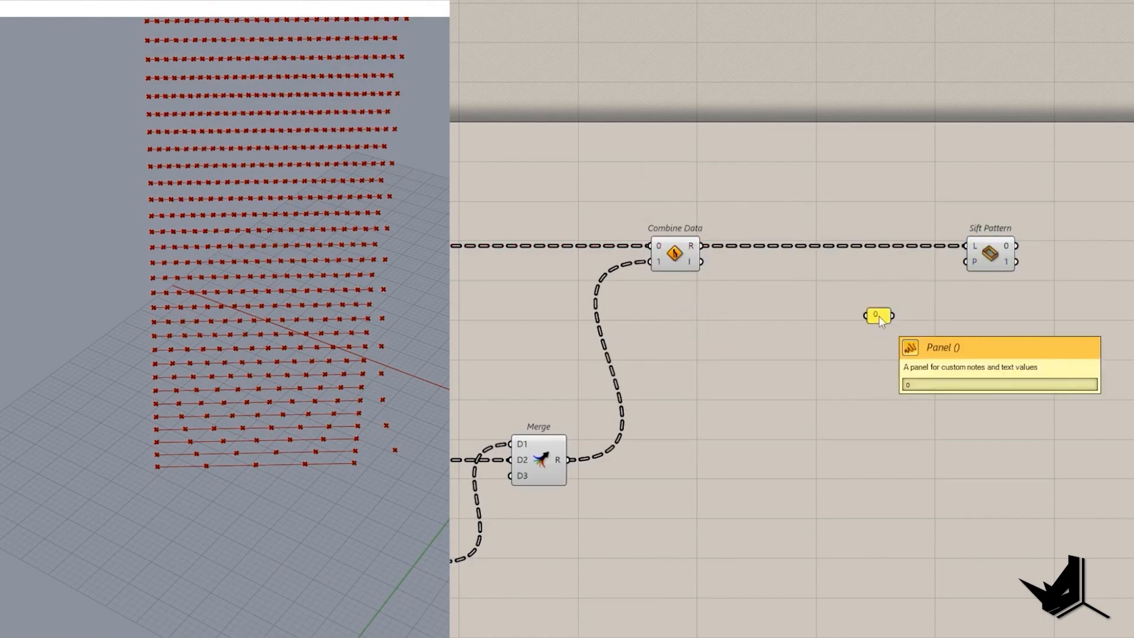
pyautogui.doubleClick(878, 317)
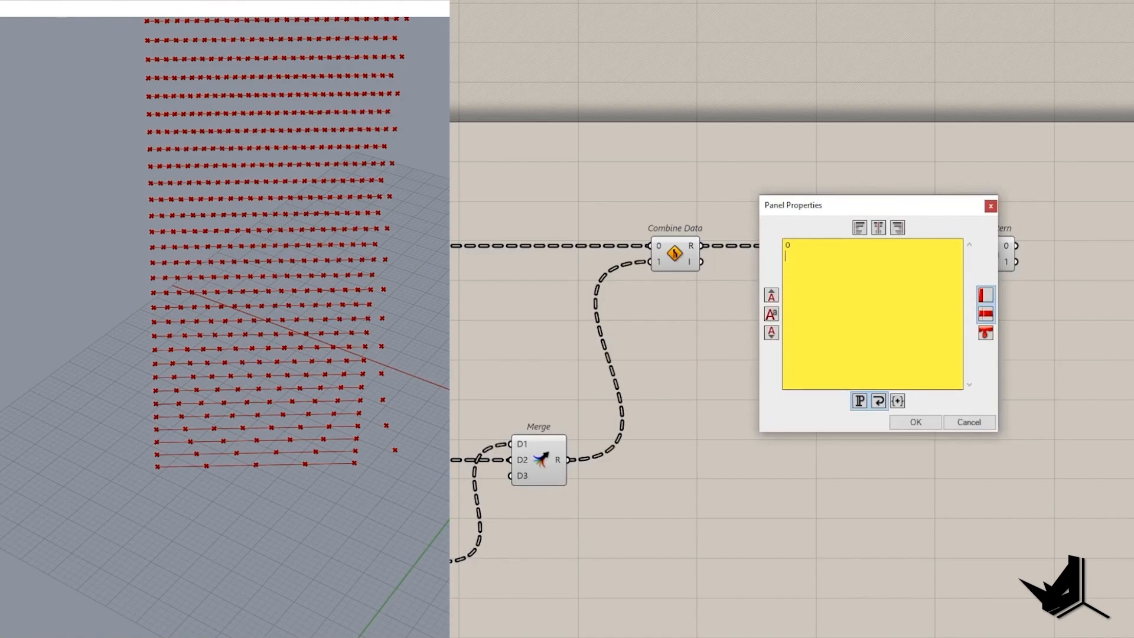
pyautogui.click(915, 422)
pyautogui.scroll(4, 922, 259)
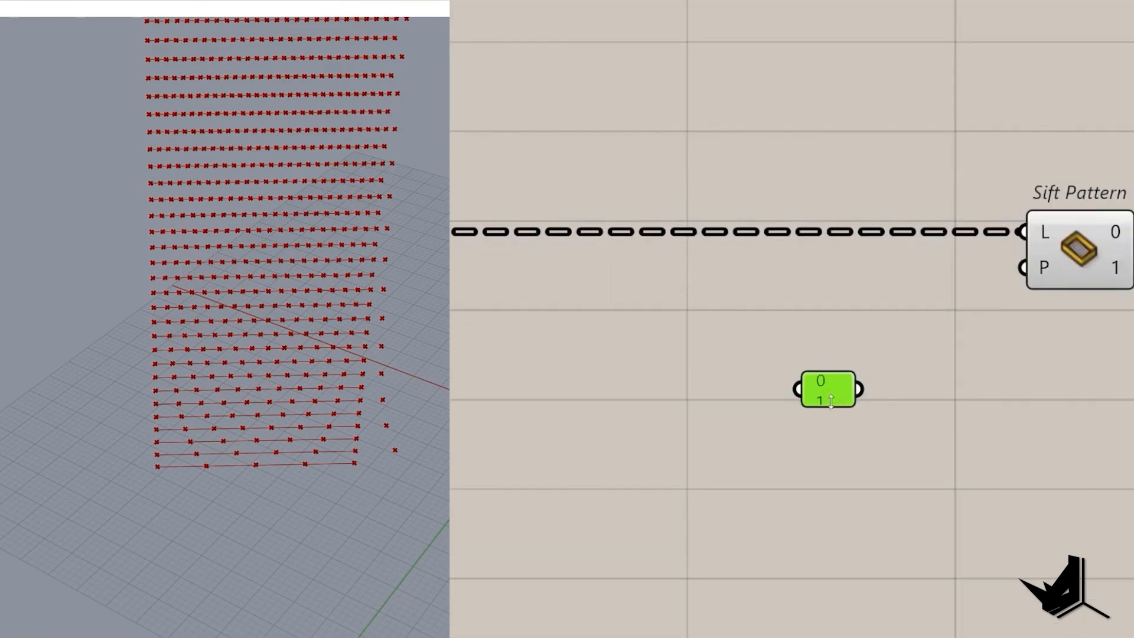
pyautogui.rightClick(827, 397)
pyautogui.click(878, 446)
pyautogui.moveTo(894, 420); pyautogui.dragTo(1072, 270)
# Add two Point parameters, one fed by Sift Pattern's 0 output and a copy fed by its 1 output.
pyautogui.moveTo(1059, 288); pyautogui.dragTo(734, 361, button='right')
pyautogui.doubleClick(931, 286)
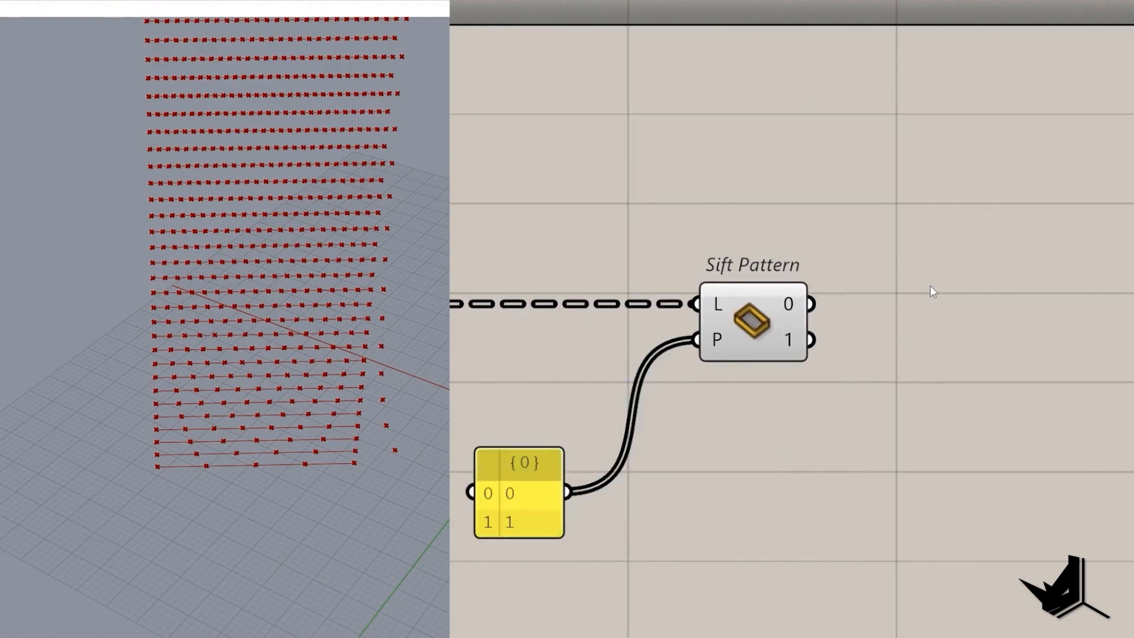
pyautogui.write('pt')
pyautogui.click(896, 216)
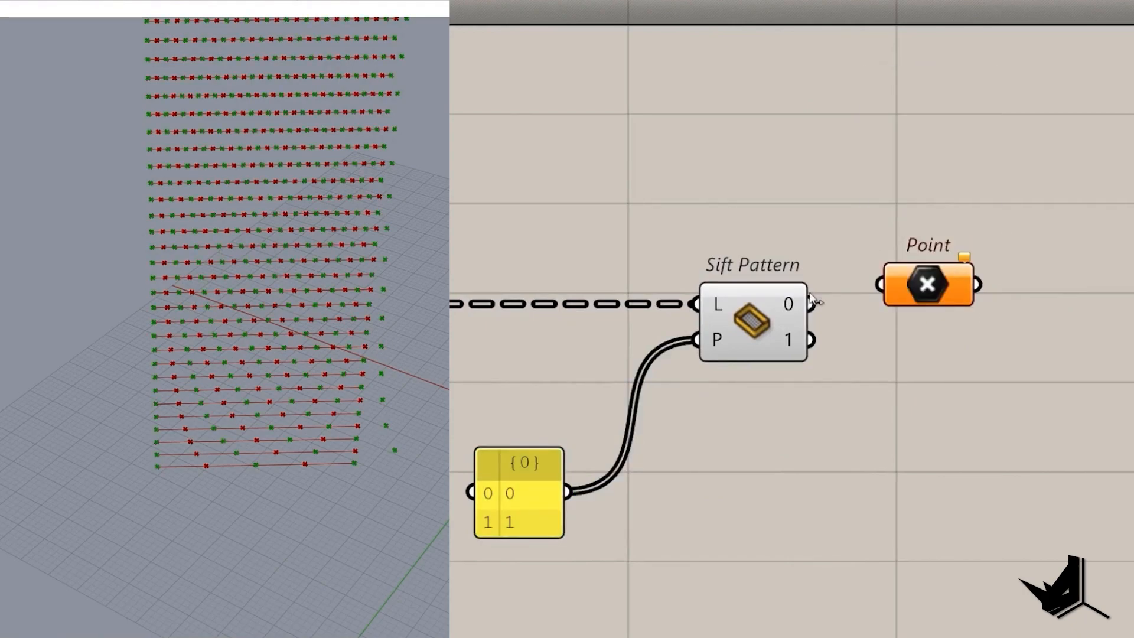
pyautogui.moveTo(889, 280); pyautogui.dragTo(886, 283)
pyautogui.moveTo(939, 289); pyautogui.dragTo(1080, 308)
pyautogui.moveTo(821, 376); pyautogui.dragTo(696, 348, button='right')
pyautogui.keyDown('alt'); pyautogui.moveTo(951, 281); pyautogui.dragTo(951, 399); pyautogui.keyUp('alt')
pyautogui.moveTo(686, 313); pyautogui.dragTo(895, 394)
pyautogui.moveTo(934, 394); pyautogui.dragTo(952, 513)
# Add an unconnected Move component beyond the two new Point parameters.
pyautogui.moveTo(853, 520); pyautogui.dragTo(511, 508, button='right')
pyautogui.doubleClick(862, 426)
pyautogui.write('move')
pyautogui.press('Return')
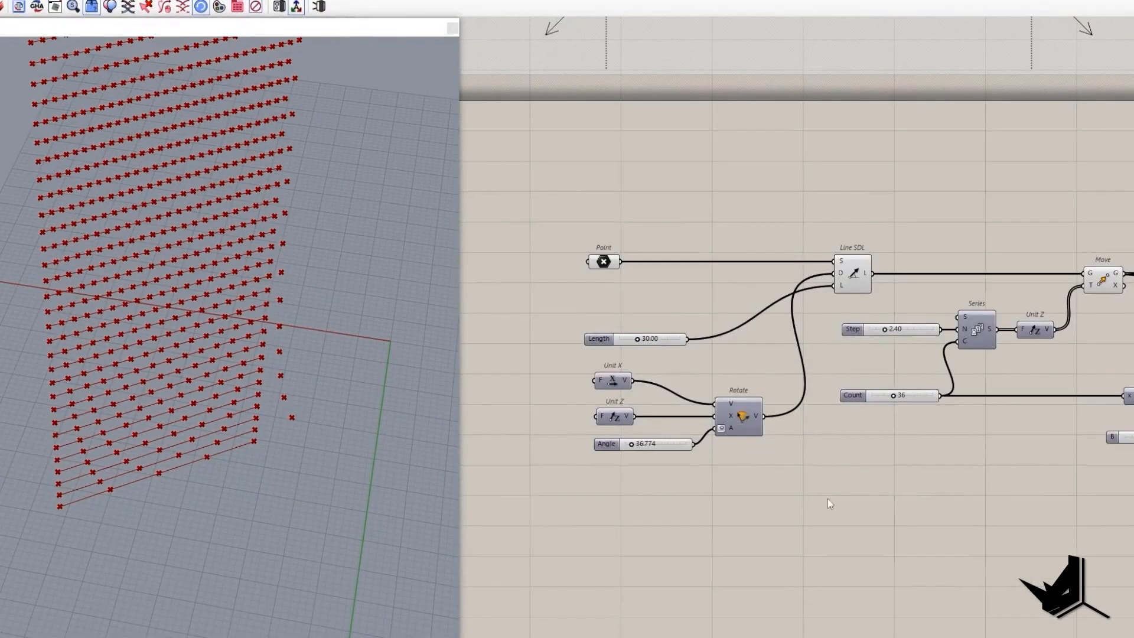
# Add a Cross Product component below Line SDL and connect Rotate's vector to its A input.
pyautogui.doubleClick(825, 497)
pyautogui.write('cro')
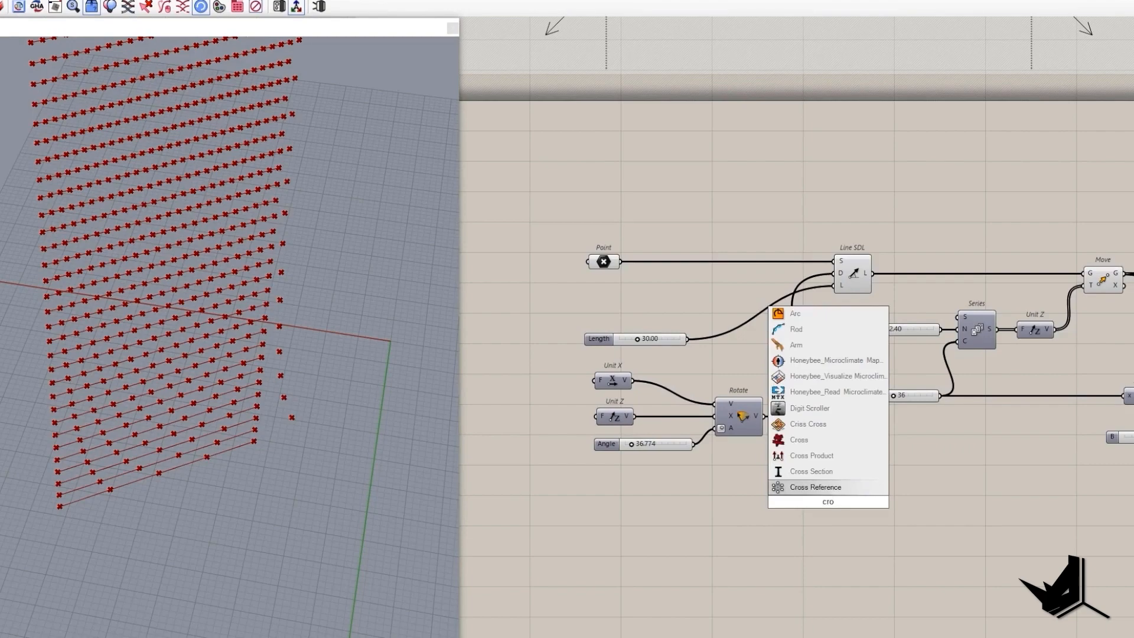
pyautogui.click(811, 455)
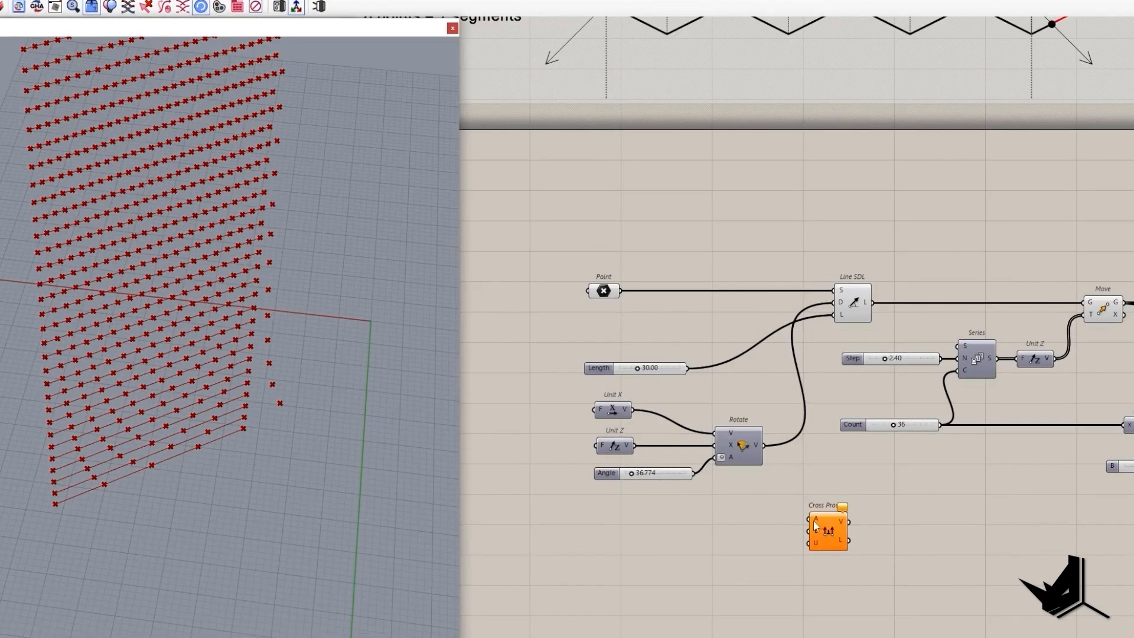
pyautogui.moveTo(765, 445); pyautogui.dragTo(813, 514)
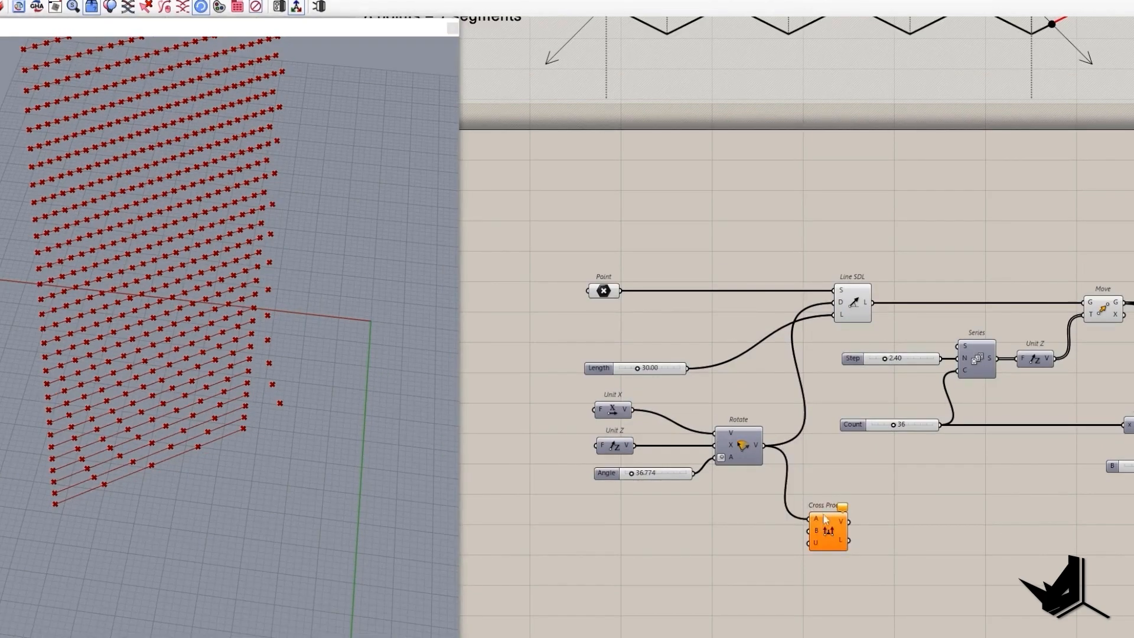
pyautogui.moveTo(835, 291); pyautogui.dragTo(902, 350)
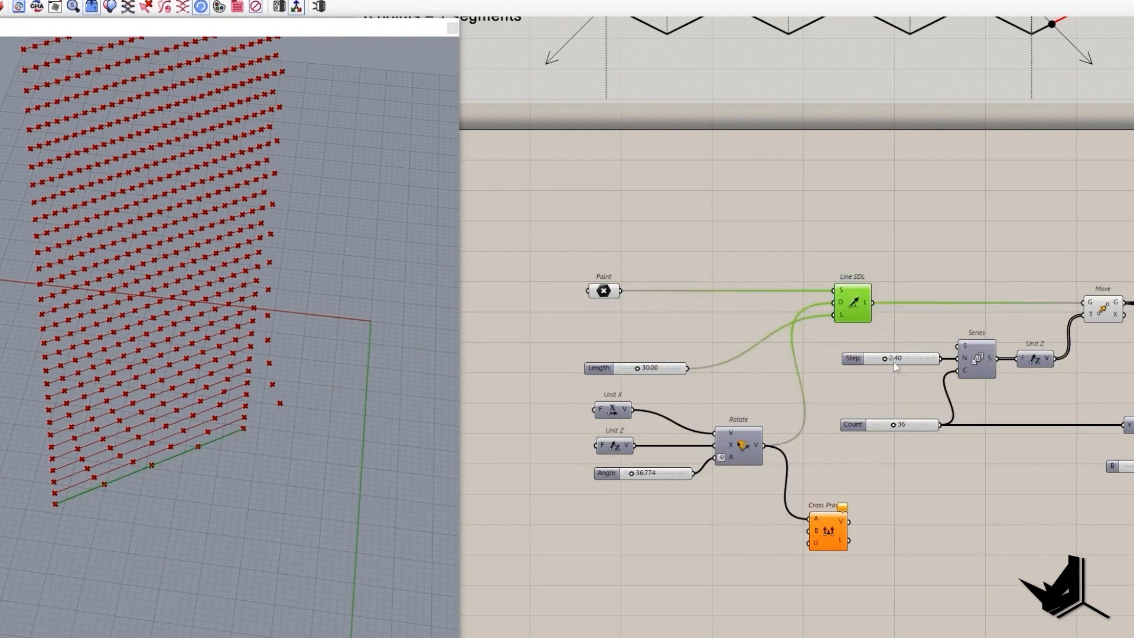
# Add a Unit Z component and connect it to Cross Product's B input.
pyautogui.doubleClick(709, 546)
pyautogui.write('z')
pyautogui.click(708, 531)
pyautogui.moveTo(804, 540); pyautogui.dragTo(810, 531)
# Relocate the Unit Z and Cross Product pair below the last two Point parameters, near the new Move.
pyautogui.scroll(-6, 810, 529)
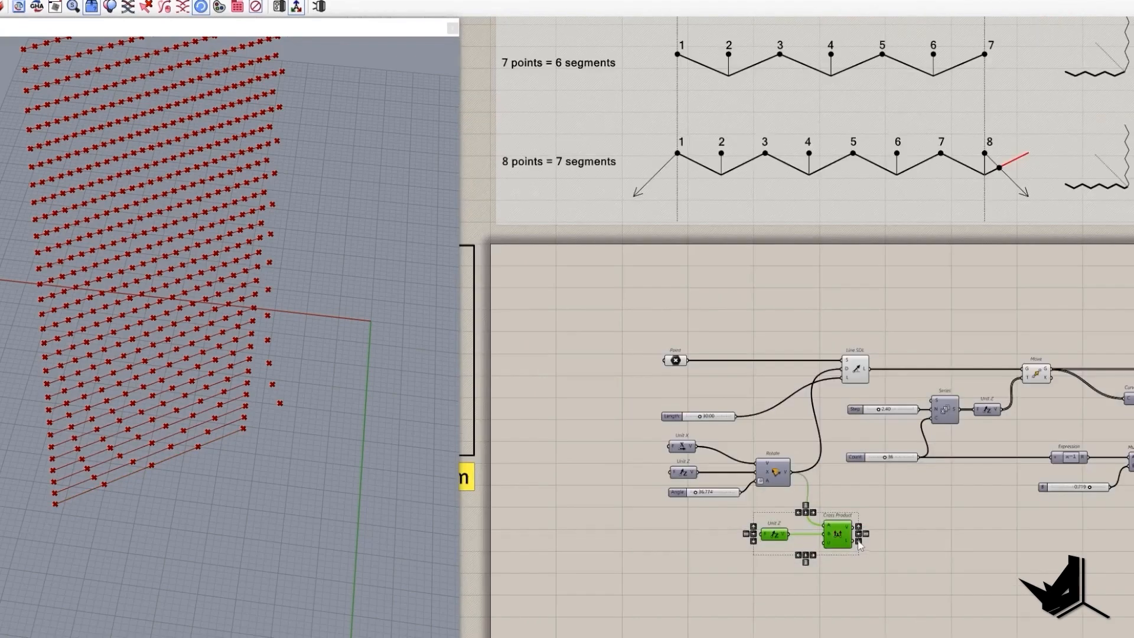
pyautogui.scroll(6, 807, 520)
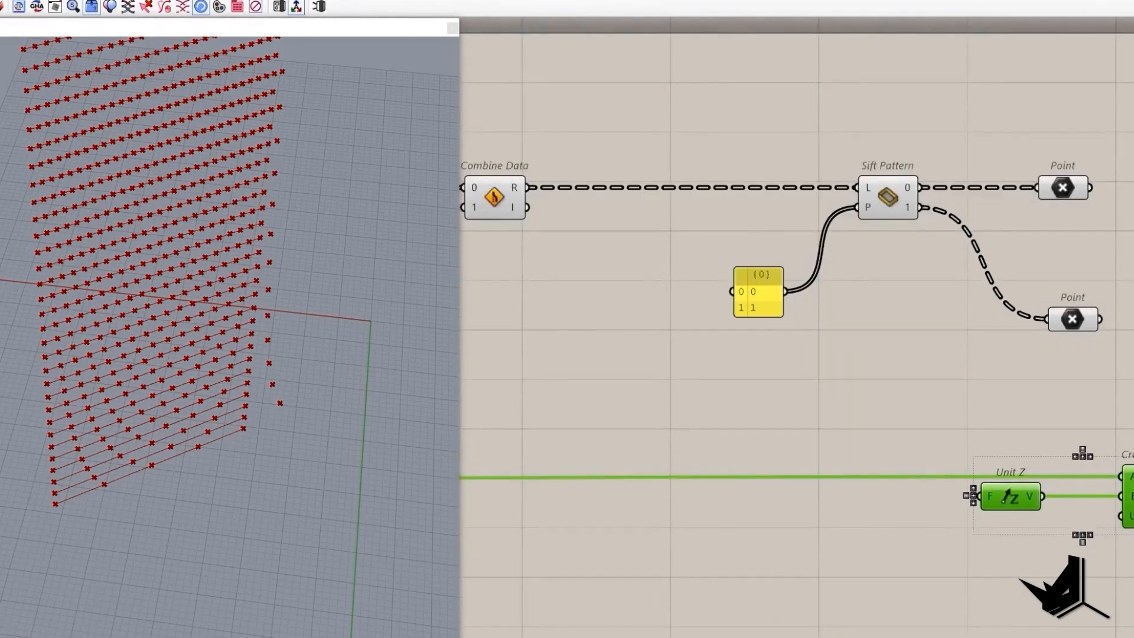
pyautogui.moveTo(889, 444); pyautogui.dragTo(923, 347)
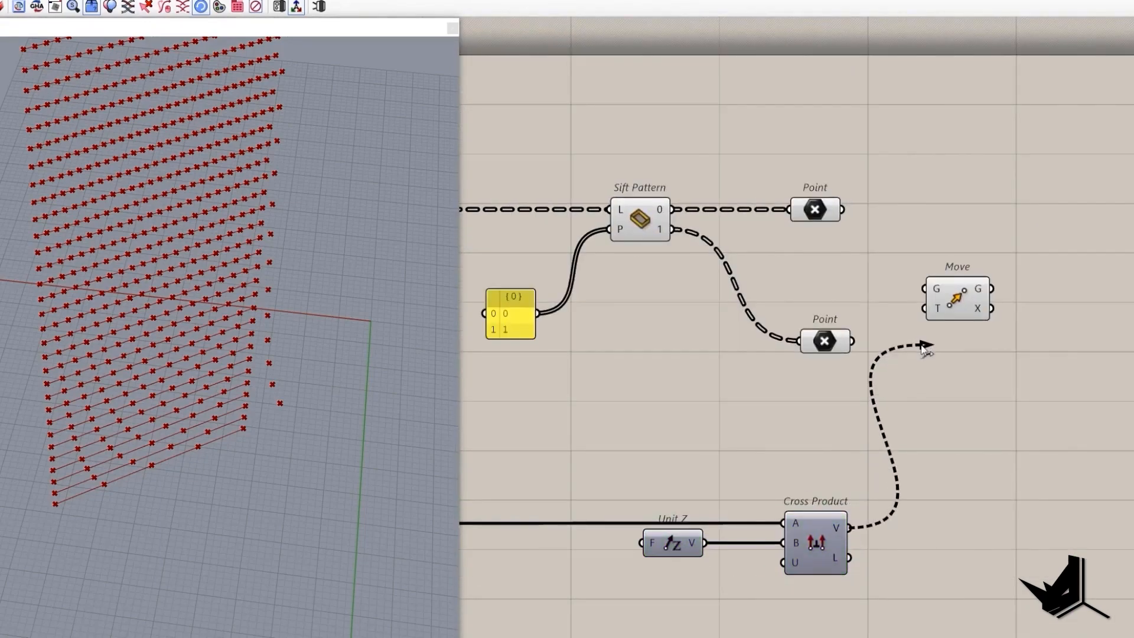
# Add an Amplitude component fed by Cross Product's vector output.
pyautogui.doubleClick(965, 519)
pyautogui.write('am')
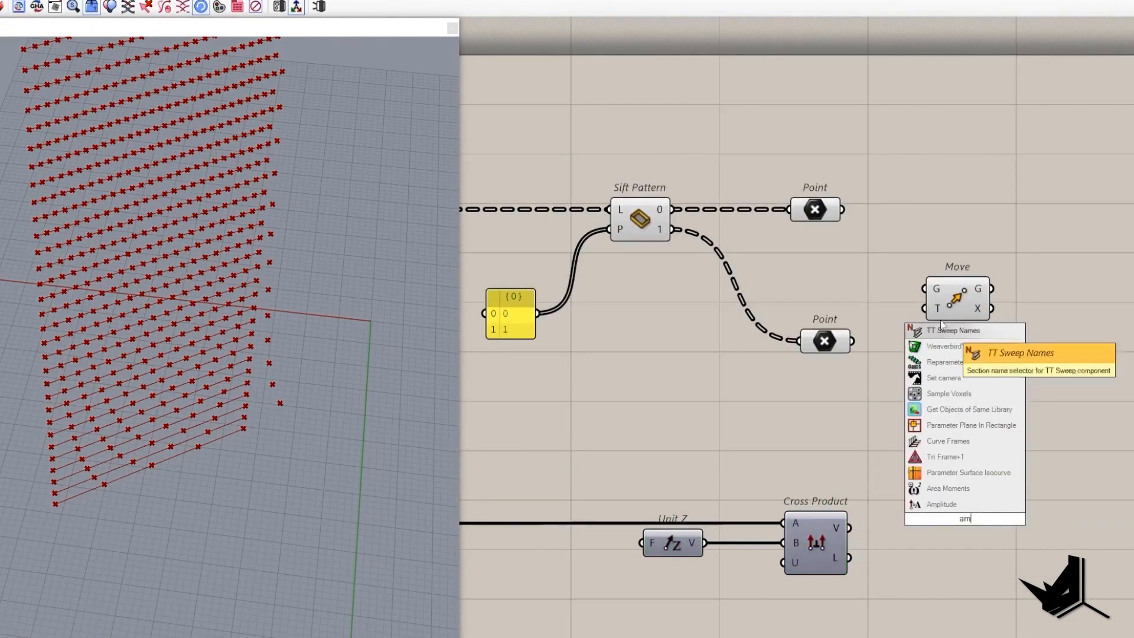
pyautogui.click(945, 503)
pyautogui.moveTo(946, 522); pyautogui.dragTo(918, 603)
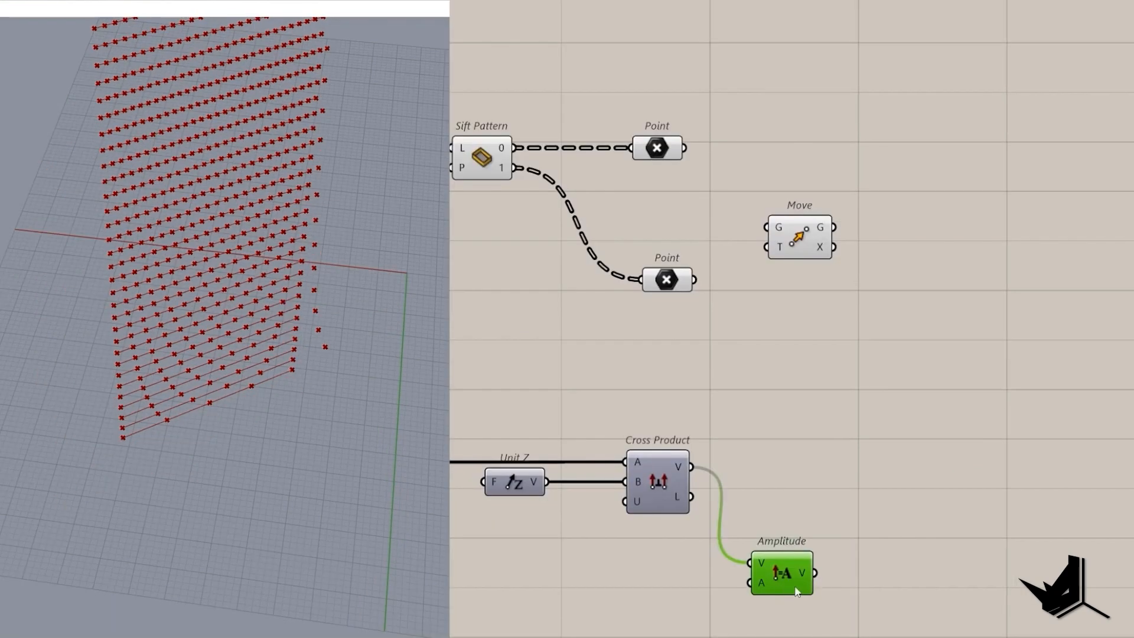
# Connect the lower Point parameter to Move's geometry input and the Amplitude vector to its T input.
pyautogui.moveTo(816, 399); pyautogui.dragTo(767, 242)
pyautogui.moveTo(766, 247); pyautogui.dragTo(813, 570)
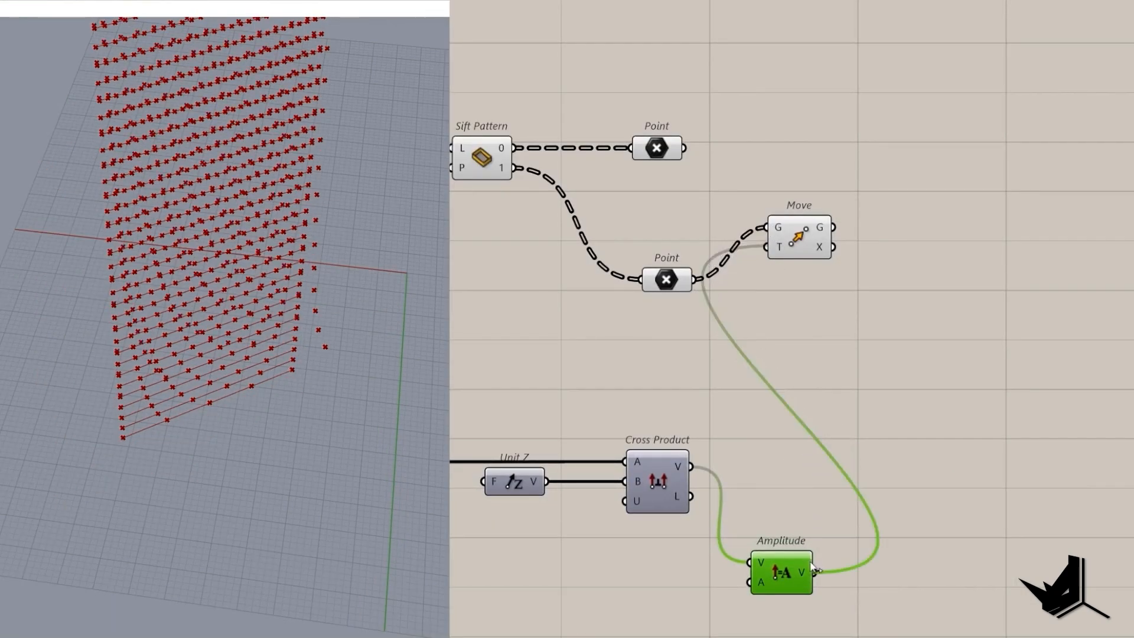
pyautogui.moveTo(798, 239); pyautogui.dragTo(932, 354)
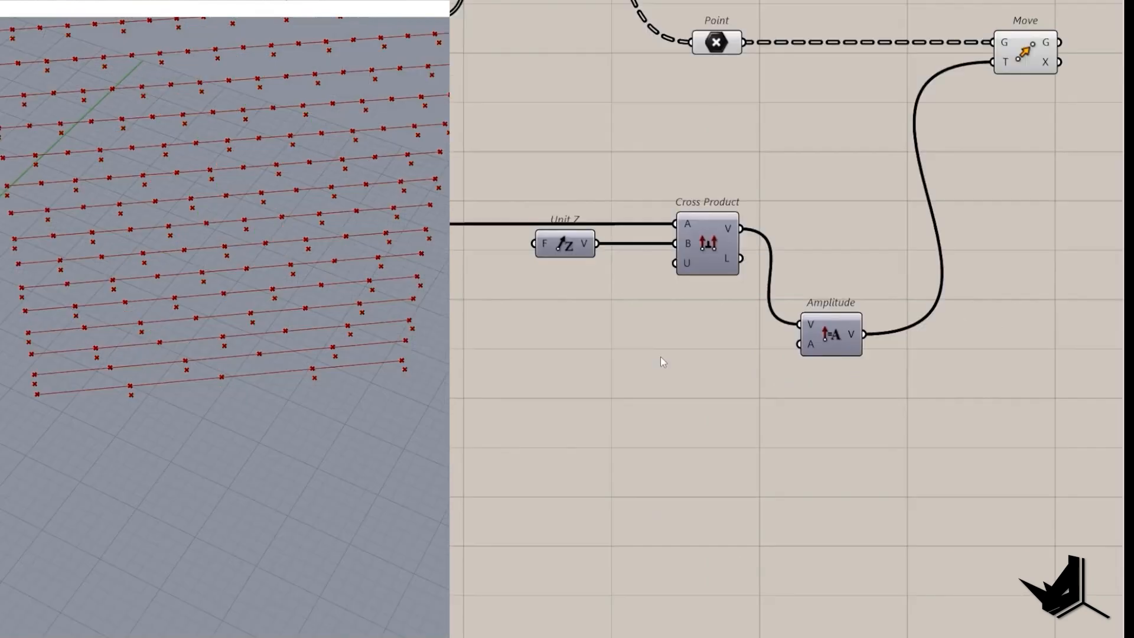
# Add a number slider starting at 0 for Amplitude's A input and set it to 2.000.
pyautogui.doubleClick(659, 354)
pyautogui.write('0<1')
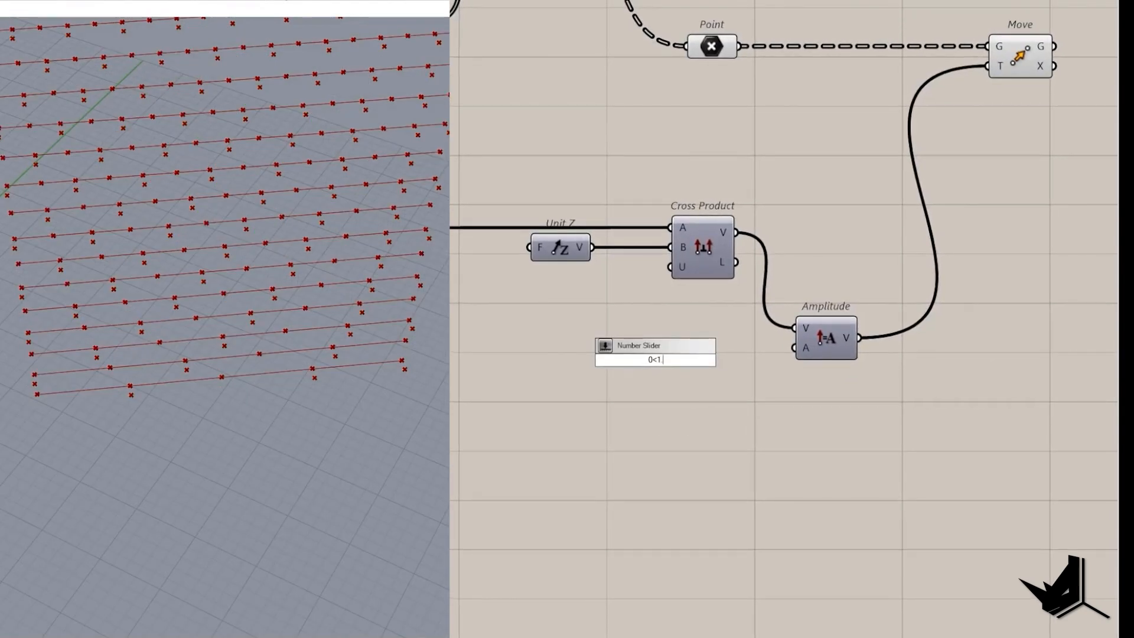
pyautogui.press('Return')
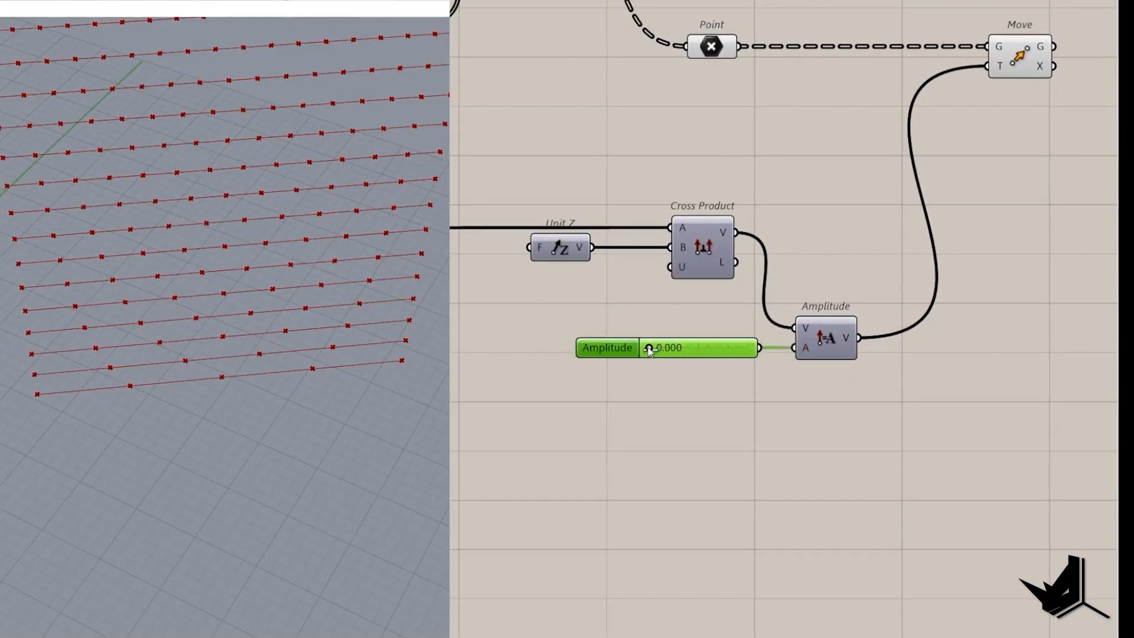
pyautogui.moveTo(649, 348); pyautogui.dragTo(768, 349)
# Turn off the preview of the lower Point parameter feeding Move.
pyautogui.moveTo(157, 345); pyautogui.dragTo(177, 434, button='right')
pyautogui.rightClick(664, 265)
pyautogui.click(703, 284)
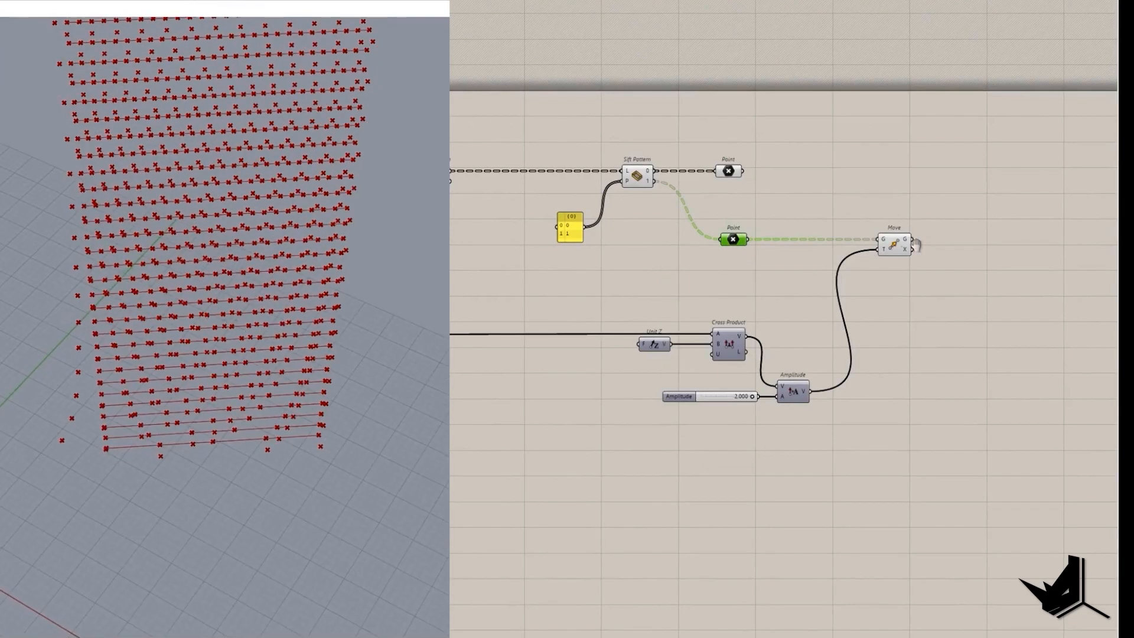
# Examine the points from the upper Point parameter and from Move against the lines in the viewport.
pyautogui.click(895, 244)
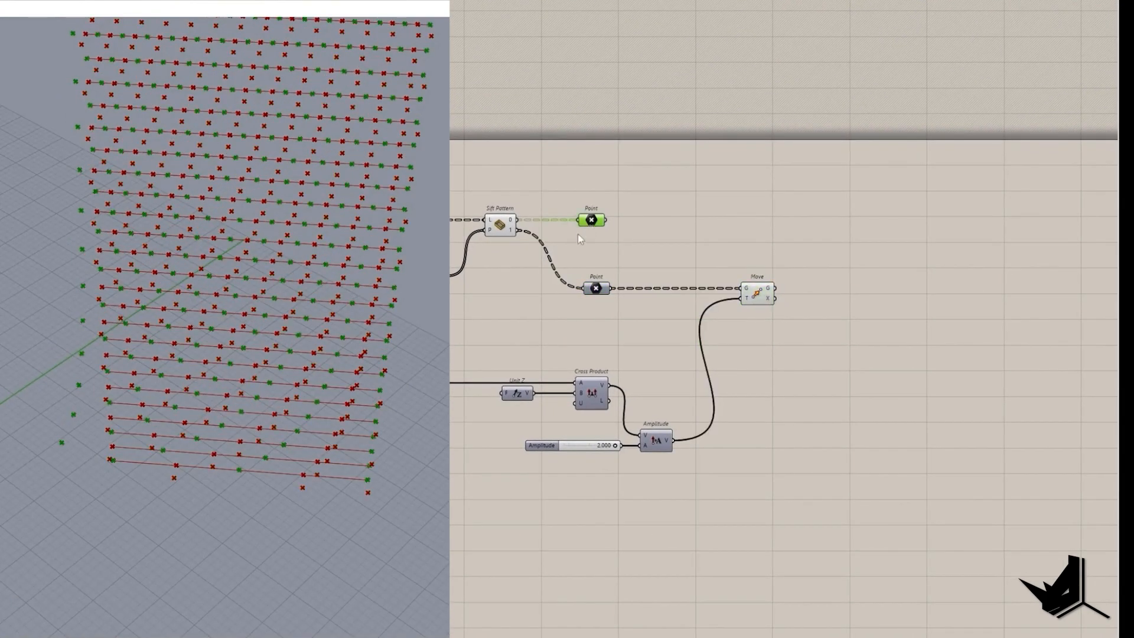
pyautogui.moveTo(381, 422); pyautogui.dragTo(309, 449, button='right')
pyautogui.moveTo(806, 378); pyautogui.dragTo(725, 397, button='right')
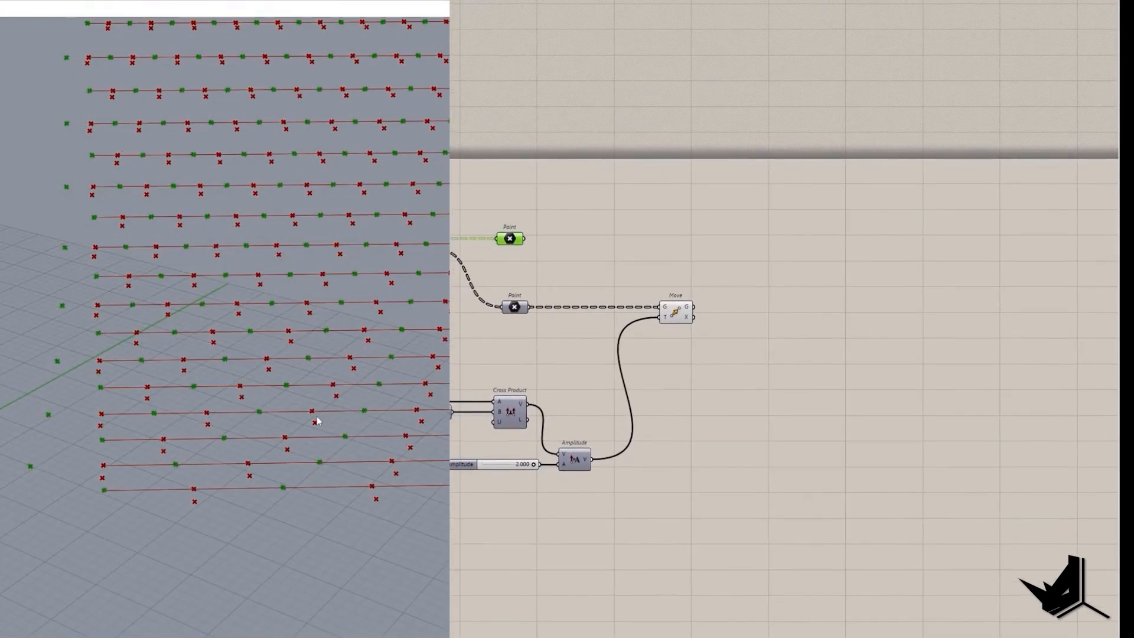
pyautogui.moveTo(317, 421); pyautogui.dragTo(240, 434, button='right')
pyautogui.moveTo(392, 387); pyautogui.dragTo(271, 450, button='right')
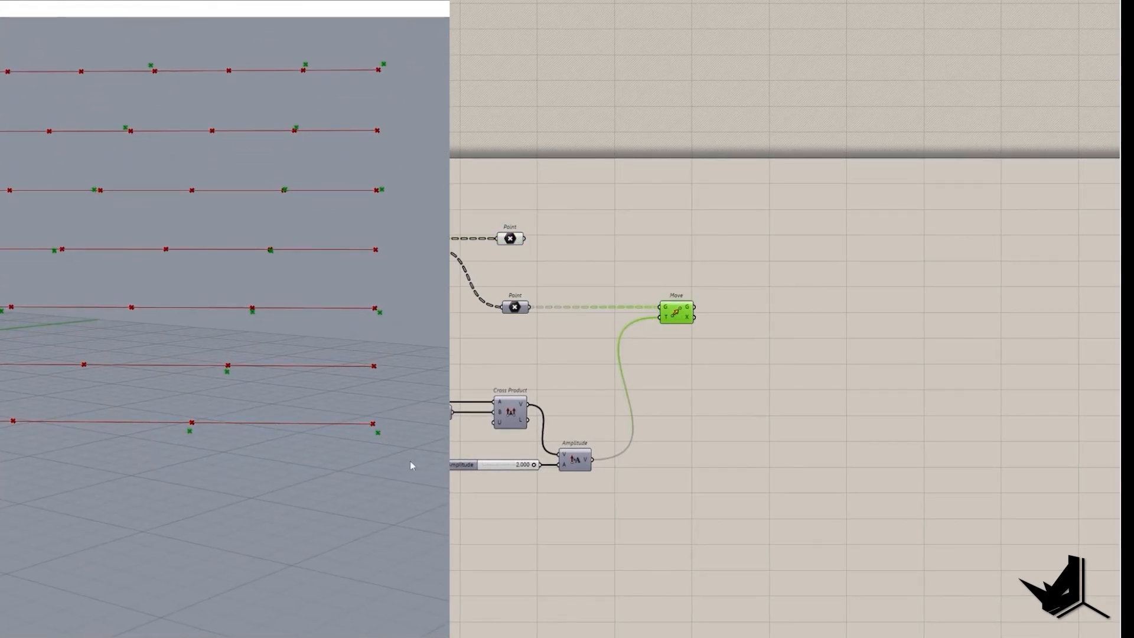
# Attach a panel to the geometry output of the upstream Move that feeds Merge's D1 input.
pyautogui.moveTo(377, 434); pyautogui.dragTo(319, 405, button='right')
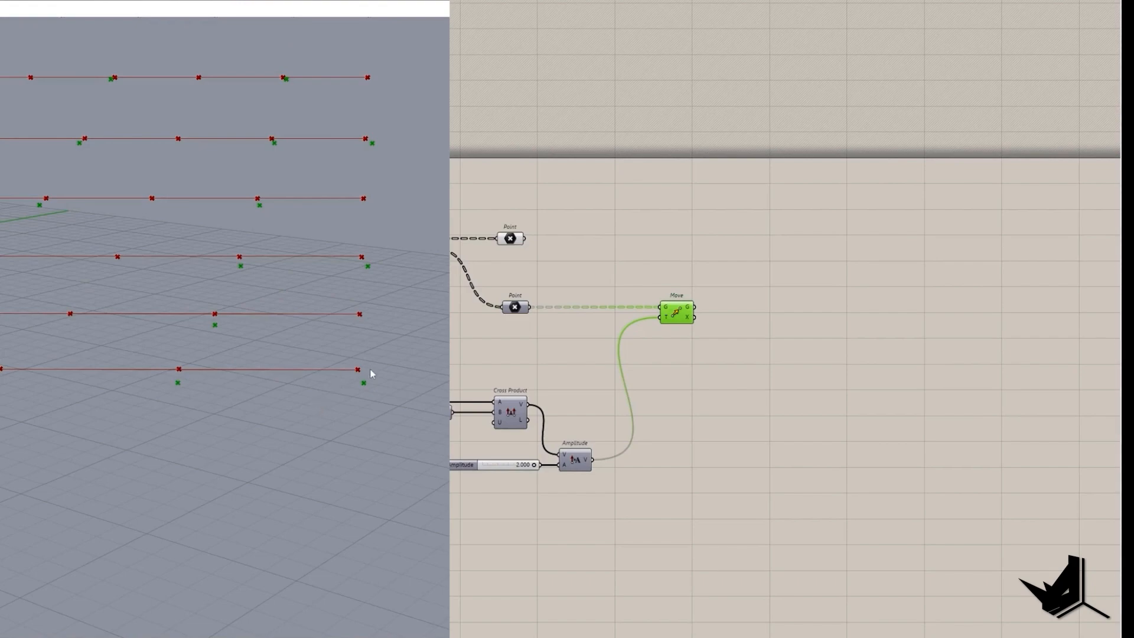
pyautogui.moveTo(354, 381); pyautogui.dragTo(331, 390, button='right')
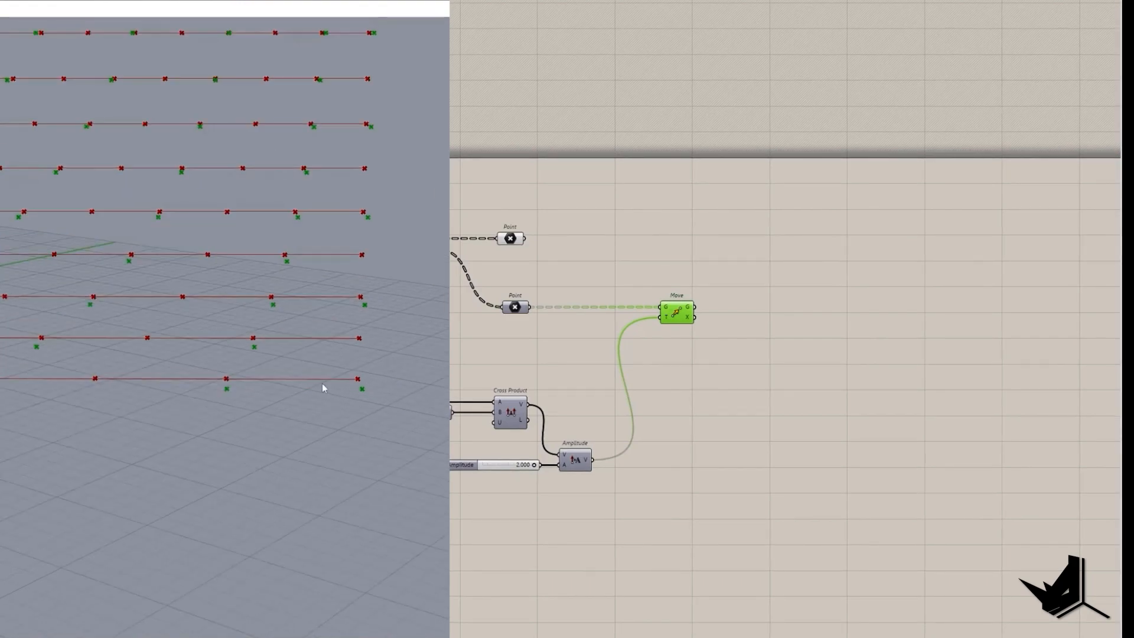
pyautogui.click(463, 377)
pyautogui.moveTo(464, 377); pyautogui.dragTo(893, 311, button='right')
pyautogui.moveTo(494, 394); pyautogui.dragTo(711, 290, button='right')
pyautogui.scroll(2, 710, 289)
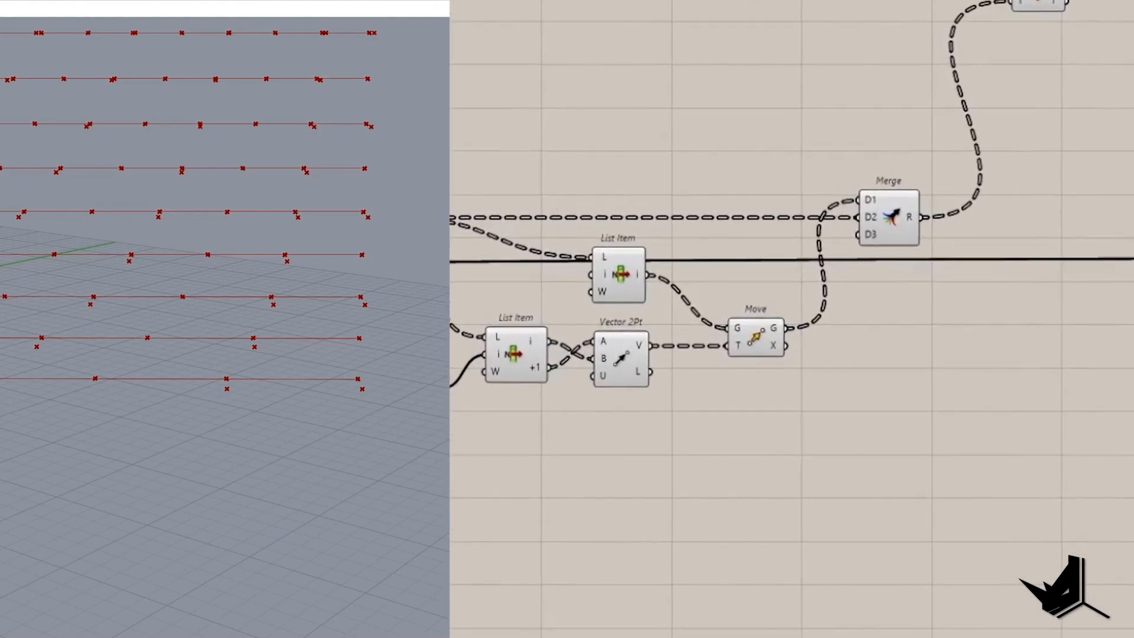
pyautogui.click(851, 405)
pyautogui.moveTo(813, 346); pyautogui.dragTo(960, 542)
pyautogui.moveTo(1025, 562); pyautogui.dragTo(936, 283, button='right')
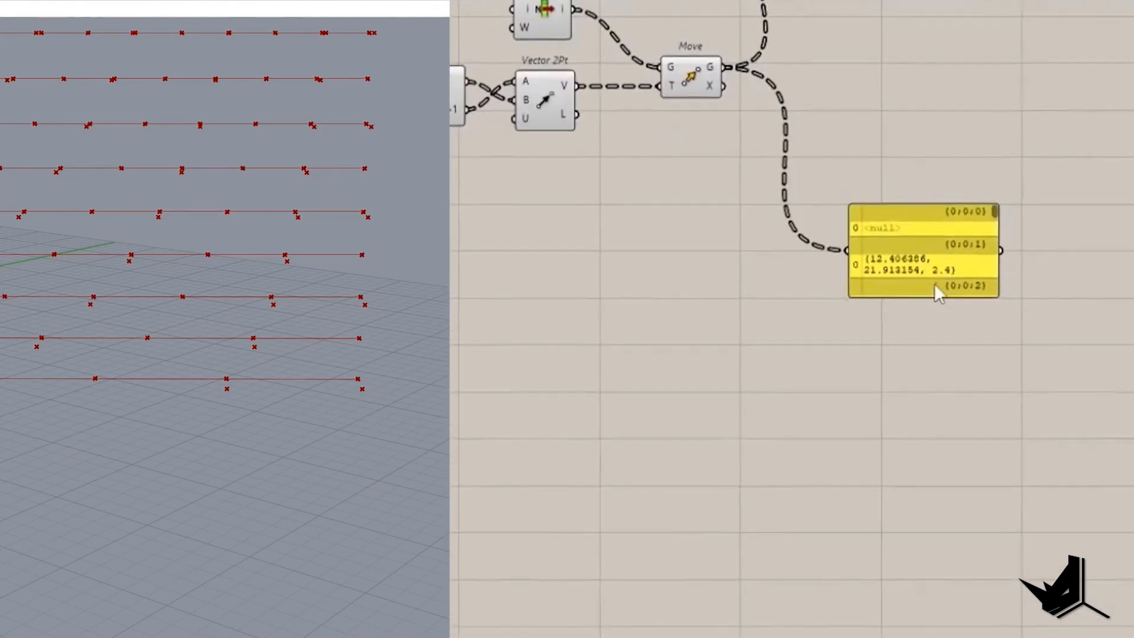
# Enlarge the panel on the upstream Move's output to read its branches.
pyautogui.moveTo(937, 294); pyautogui.dragTo(939, 634)
pyautogui.moveTo(921, 354); pyautogui.dragTo(1050, 322)
pyautogui.moveTo(932, 137); pyautogui.dragTo(1131, 635)
pyautogui.moveTo(948, 168); pyautogui.dragTo(1133, 213)
pyautogui.moveTo(1009, 199); pyautogui.dragTo(1010, 200)
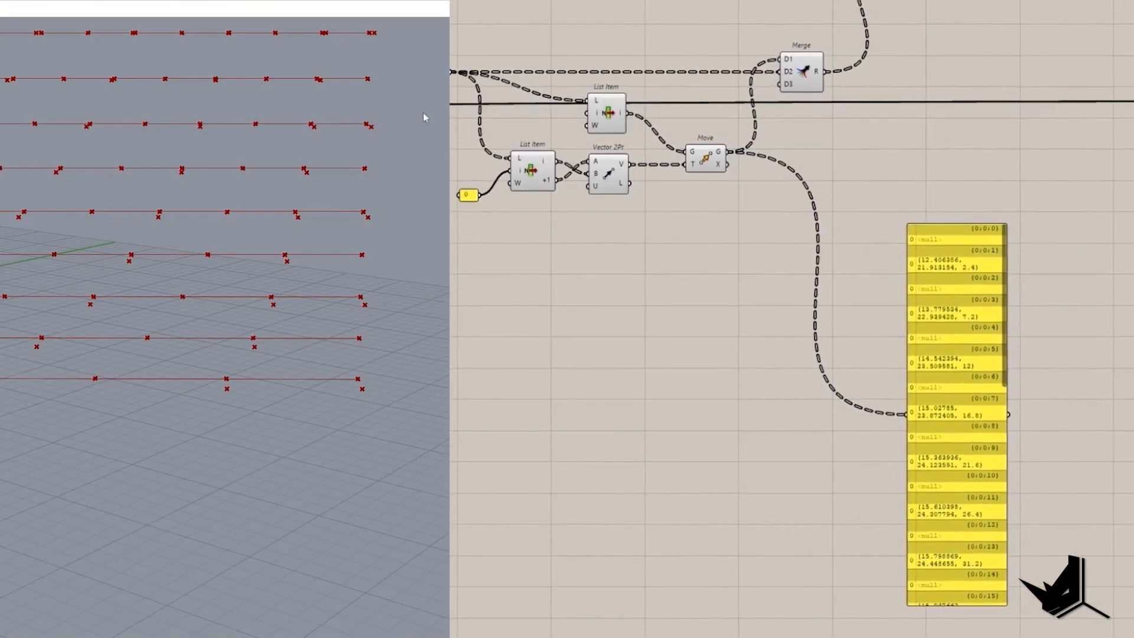
# Attach a second panel to Merge's R output to inspect the merged points.
pyautogui.click(775, 124)
pyautogui.moveTo(679, 165); pyautogui.dragTo(815, 206)
pyautogui.moveTo(754, 112); pyautogui.dragTo(806, 161)
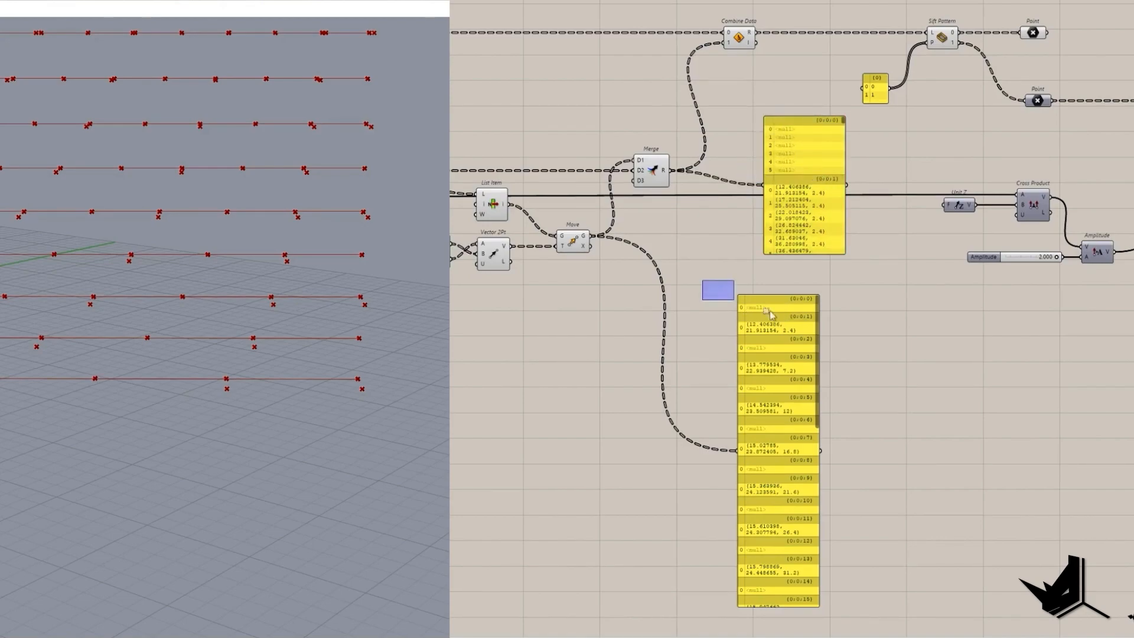
# Add a Clean Tree component fed by the upstream Move's geometry and route its T output to the enlarged panel.
pyautogui.doubleClick(602, 296)
pyautogui.write('clean')
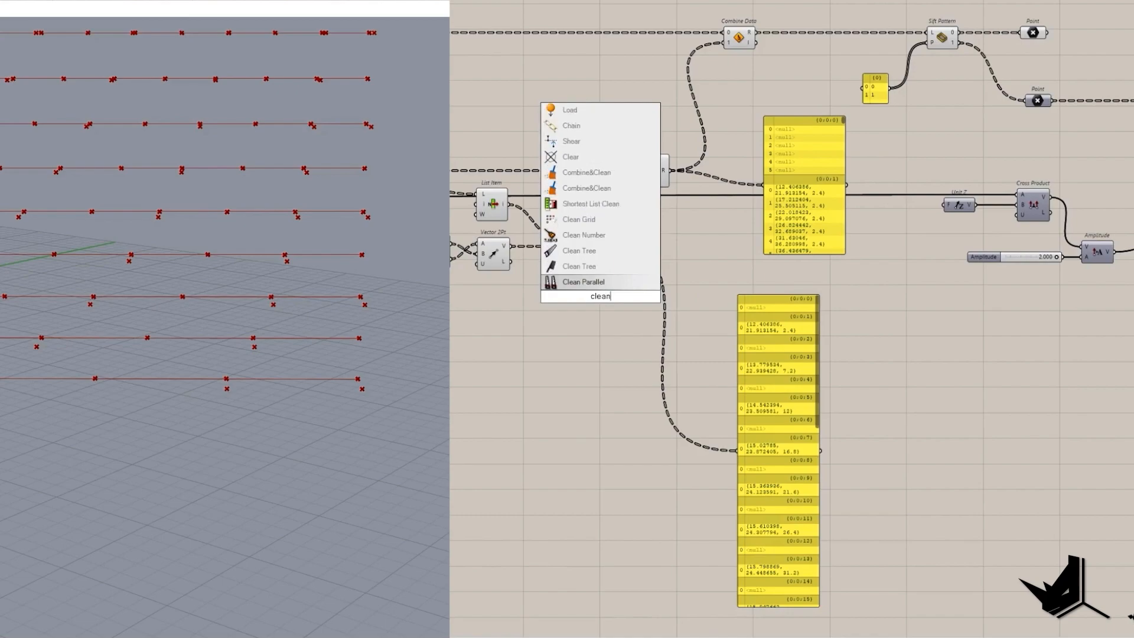
pyautogui.click(579, 250)
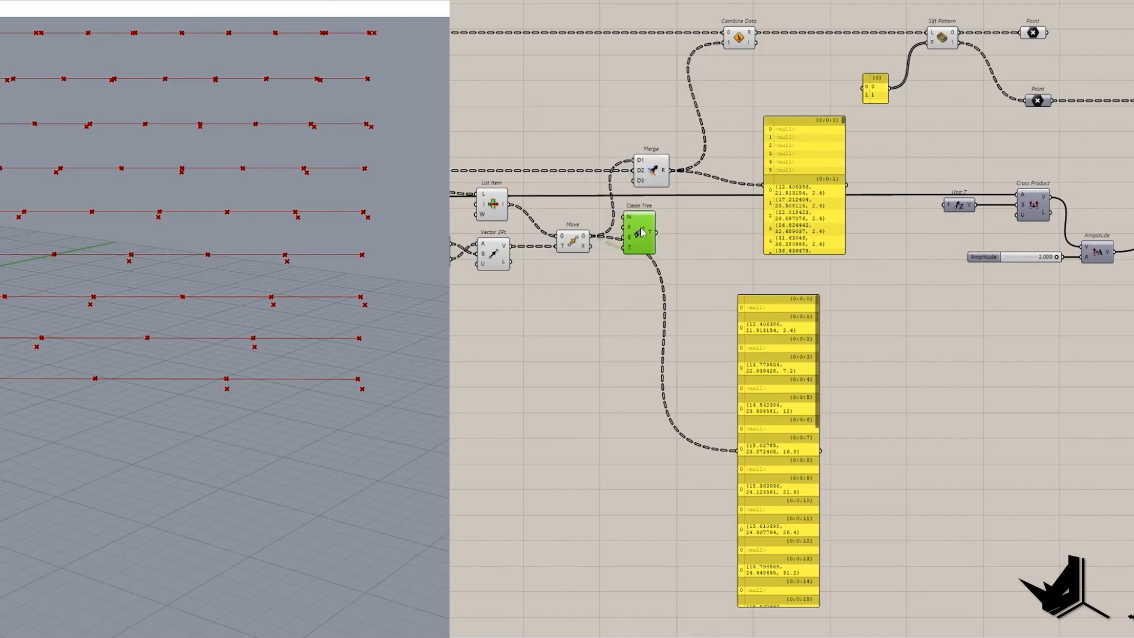
pyautogui.moveTo(641, 239); pyautogui.dragTo(650, 208)
pyautogui.moveTo(657, 221); pyautogui.dragTo(738, 451)
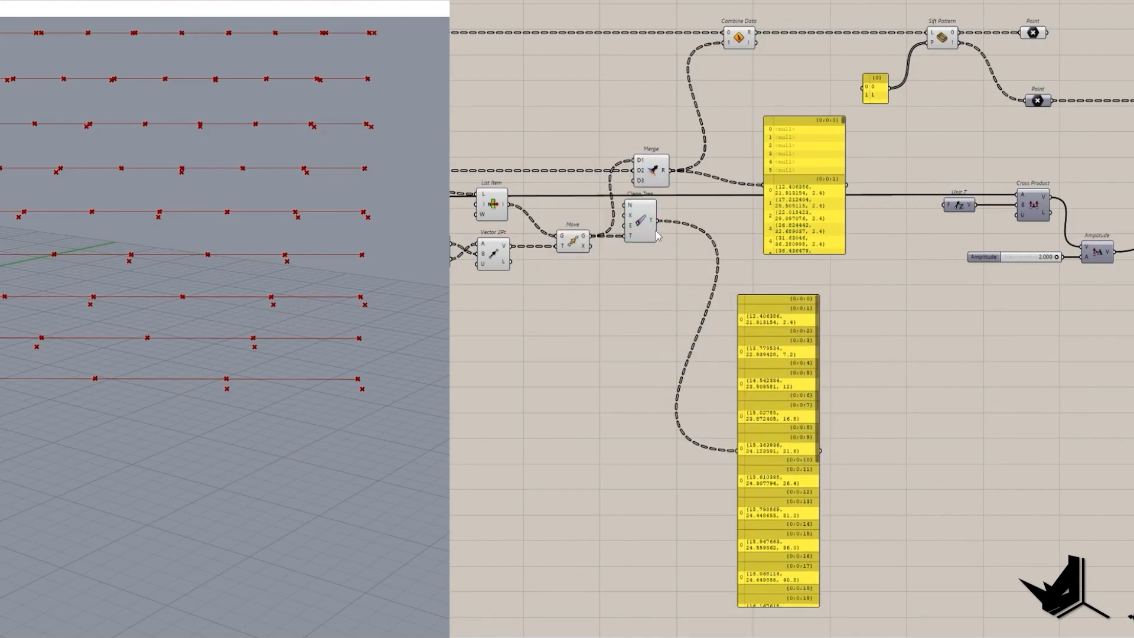
# Connect Clean Tree's T output to Merge's D1 input in place of the direct Move connection.
pyautogui.scroll(6, 796, 123)
pyautogui.moveTo(689, 91); pyautogui.dragTo(890, 296)
pyautogui.scroll(-1, 888, 296)
pyautogui.scroll(-2, 764, 214)
pyautogui.moveTo(573, 324); pyautogui.dragTo(533, 226)
# Delete the two inspection panels beside Merge and Clean Tree, and reposition Merge.
pyautogui.moveTo(736, 140); pyautogui.dragTo(856, 240)
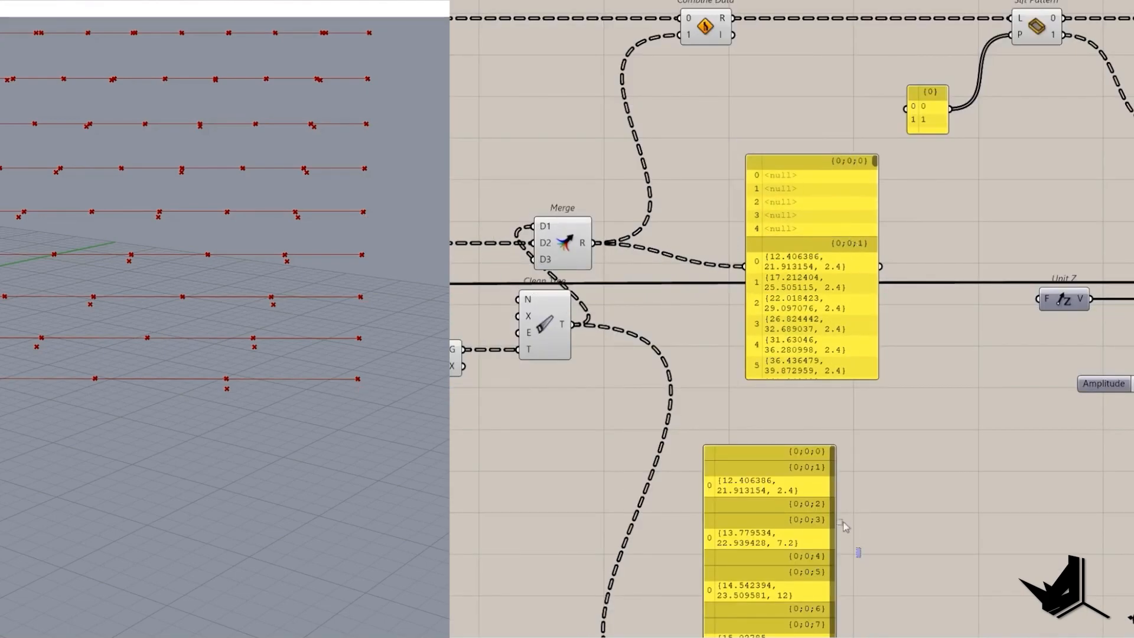
pyautogui.moveTo(857, 552); pyautogui.dragTo(660, 270)
pyautogui.press('Delete')
pyautogui.moveTo(580, 223); pyautogui.dragTo(652, 127)
# Examine the base points and the offset points along the stacked rows in the viewport.
pyautogui.scroll(-8, 238, 285)
pyautogui.moveTo(238, 285); pyautogui.dragTo(227, 376, button='right')
pyautogui.moveTo(811, 385); pyautogui.dragTo(502, 408, button='right')
pyautogui.scroll(-2, 502, 407)
pyautogui.click(702, 231)
pyautogui.moveTo(266, 387); pyautogui.dragTo(312, 393, button='right')
pyautogui.scroll(7, 319, 346)
pyautogui.scroll(-7, 319, 347)
pyautogui.scroll(5, 303, 349)
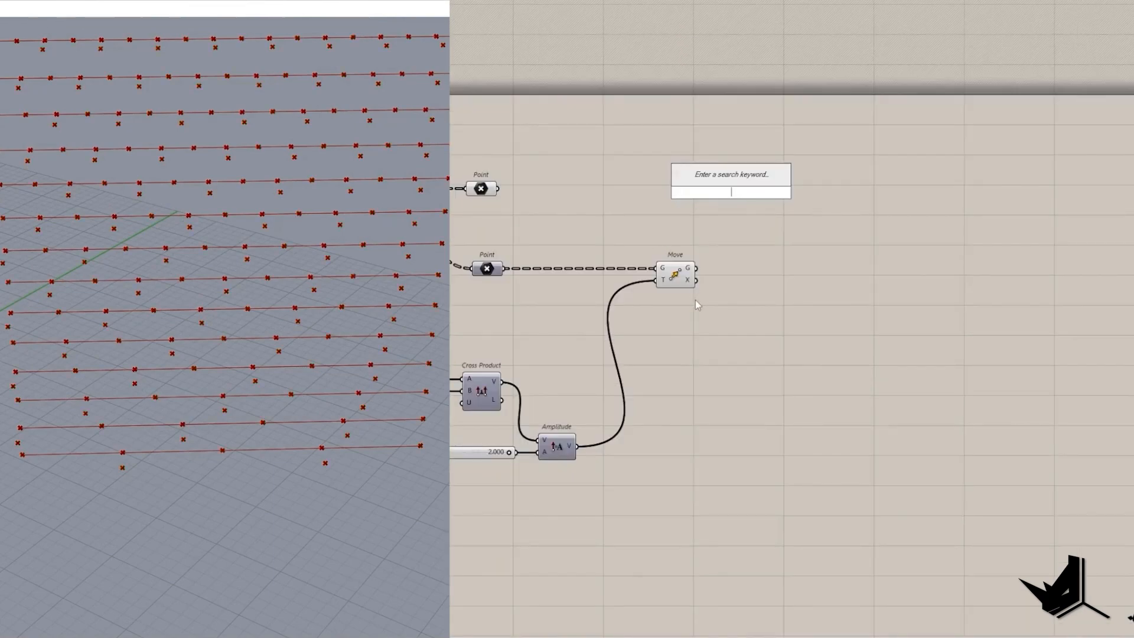
# Add a Combine Data component with the upper Point parameter on input 0 and the downstream Move's geometry on input 1.
pyautogui.click(687, 283)
pyautogui.doubleClick(770, 236)
pyautogui.write('combin')
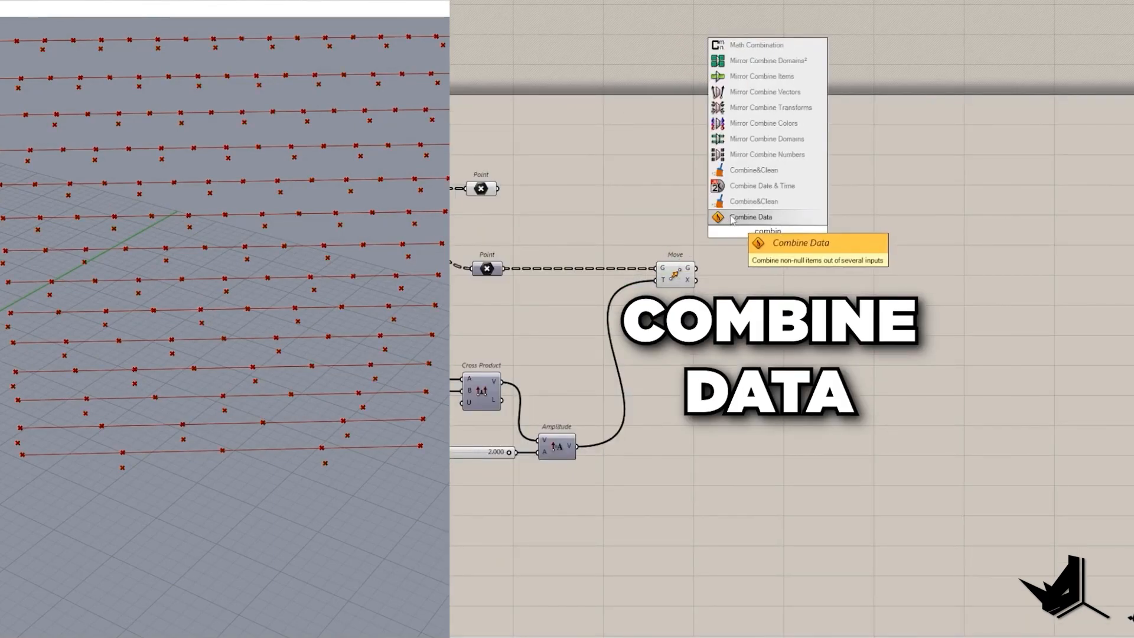
pyautogui.click(732, 217)
pyautogui.moveTo(749, 238); pyautogui.dragTo(726, 259)
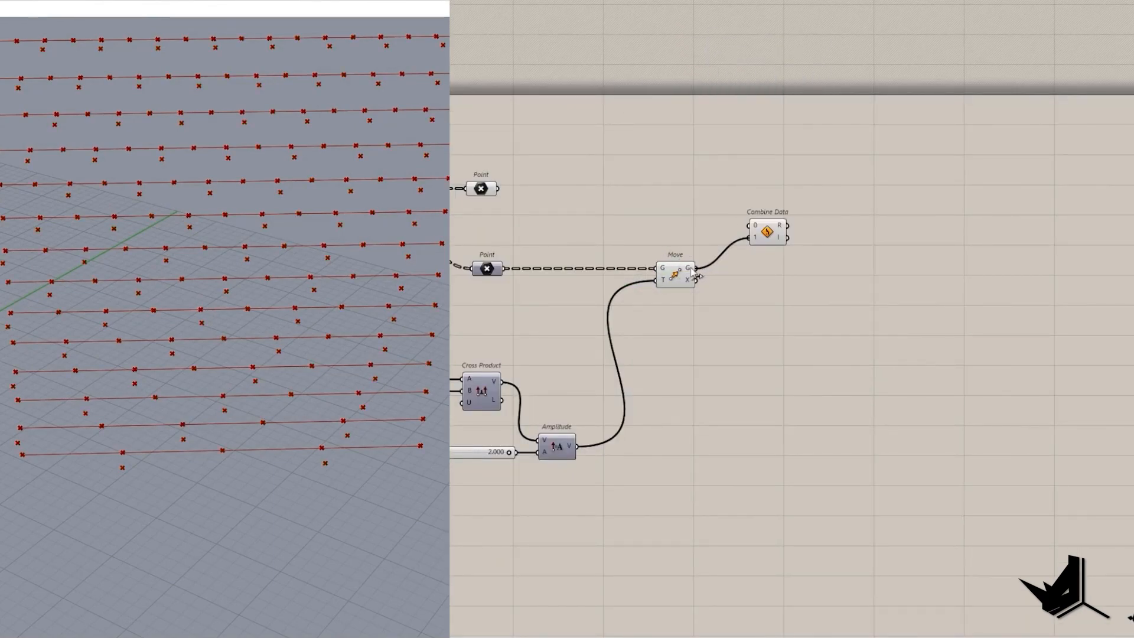
pyautogui.moveTo(497, 191); pyautogui.dragTo(497, 189)
pyautogui.moveTo(758, 233); pyautogui.dragTo(758, 196)
# Add a PolyLine component and connect Combine Data's R output to its V input.
pyautogui.doubleClick(819, 280)
pyautogui.write('ppl')
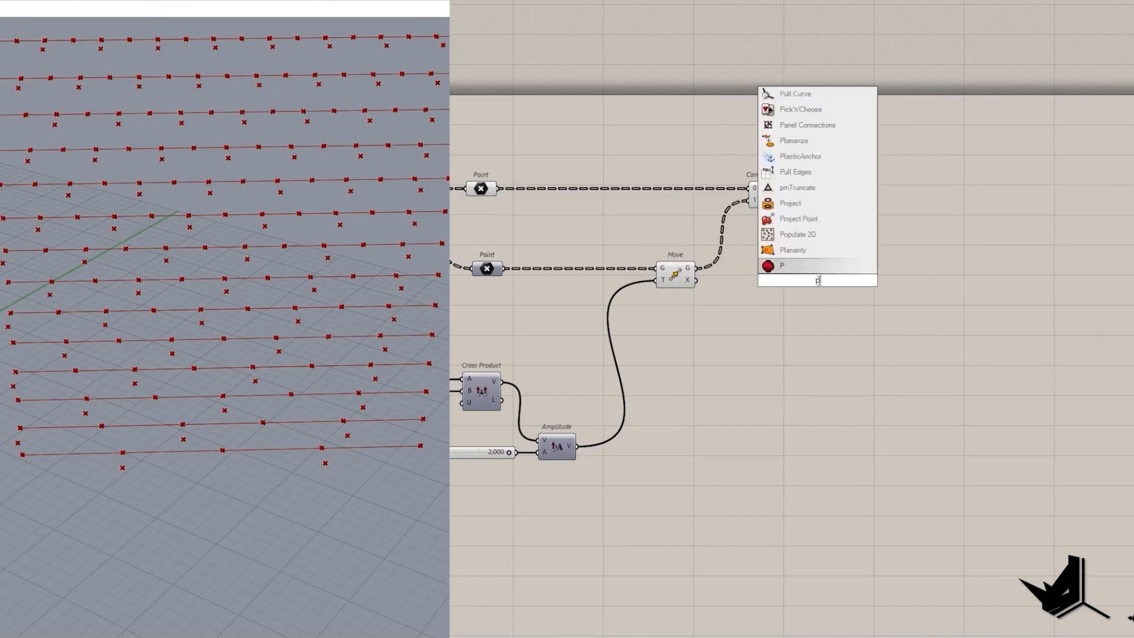
pyautogui.click(762, 259)
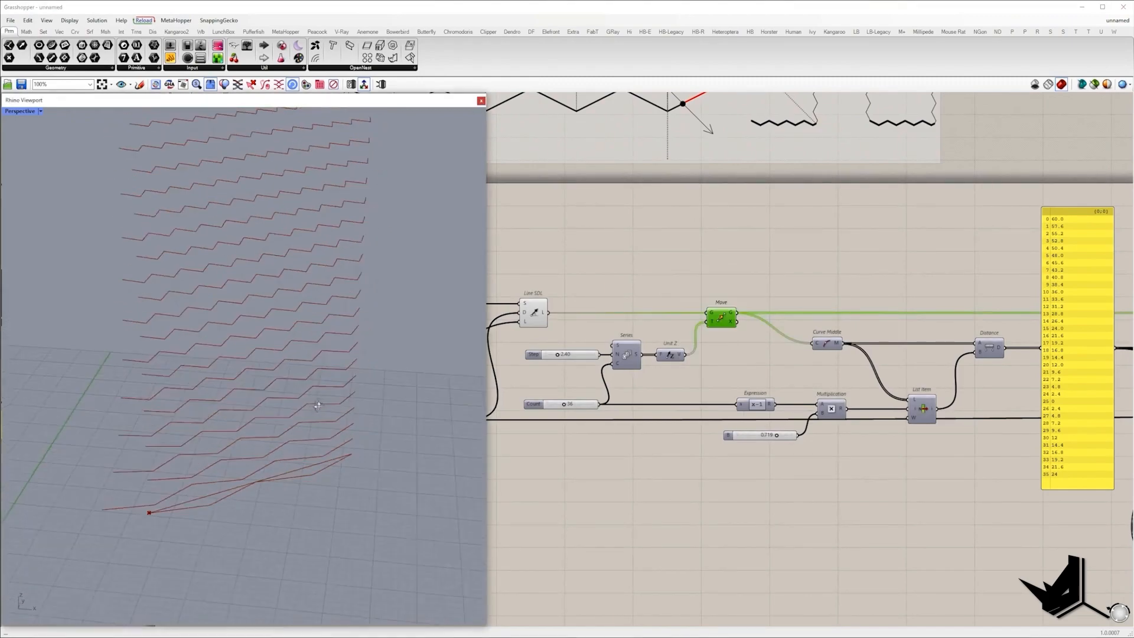
# Capture the lower zigzag rows in the viewport and mark the start points of alternate rows in yellow.
pyautogui.moveTo(331, 378); pyautogui.dragTo(239, 413, button='right')
pyautogui.scroll(5, 117, 499)
pyautogui.scroll(-3, 230, 356)
pyautogui.press('Print')
pyautogui.moveTo(67, 156); pyautogui.dragTo(374, 459)
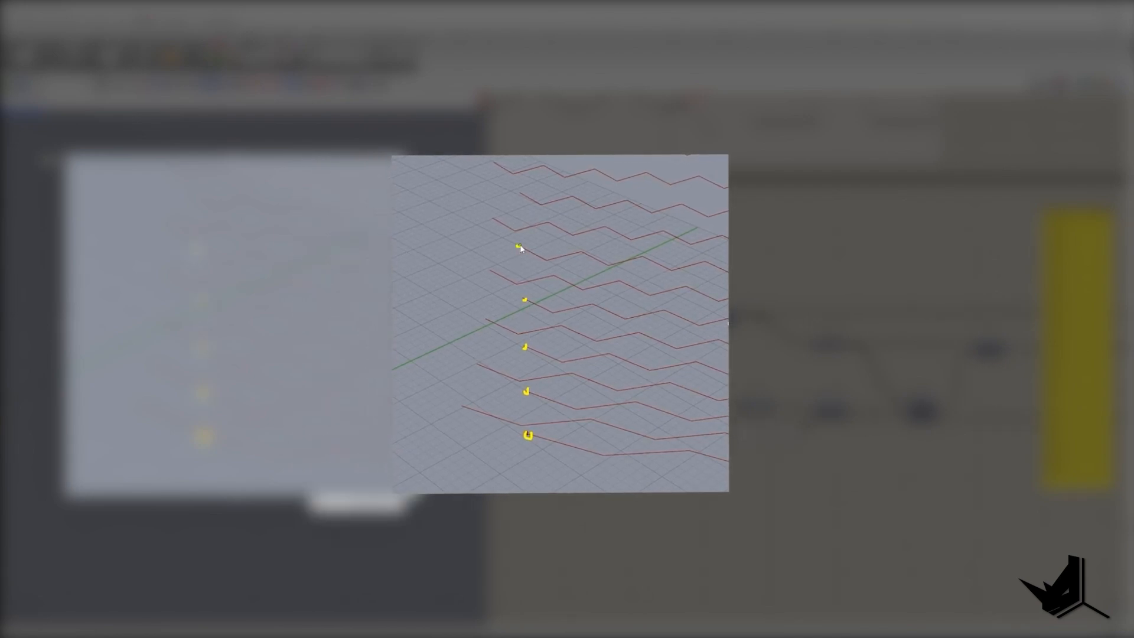
pyautogui.moveTo(490, 328); pyautogui.dragTo(504, 331)
pyautogui.moveTo(524, 348); pyautogui.dragTo(483, 379)
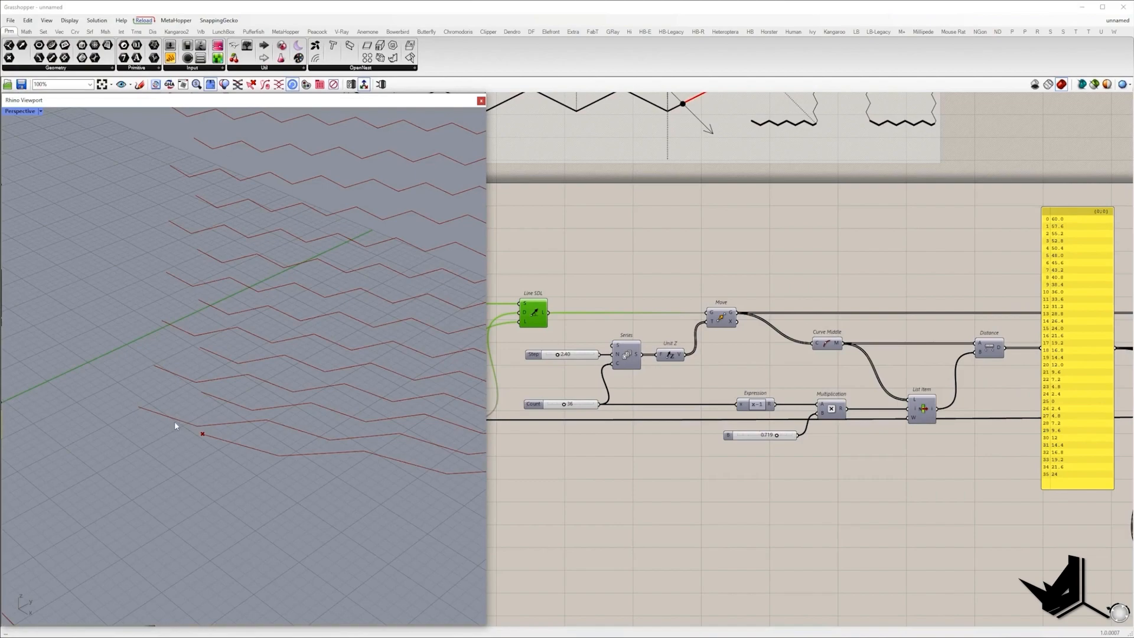
# Add an End Points component near PolyLine.
pyautogui.scroll(-4, 780, 401)
pyautogui.moveTo(1063, 348); pyautogui.dragTo(745, 356, button='right')
pyautogui.scroll(6, 748, 354)
pyautogui.click(749, 373)
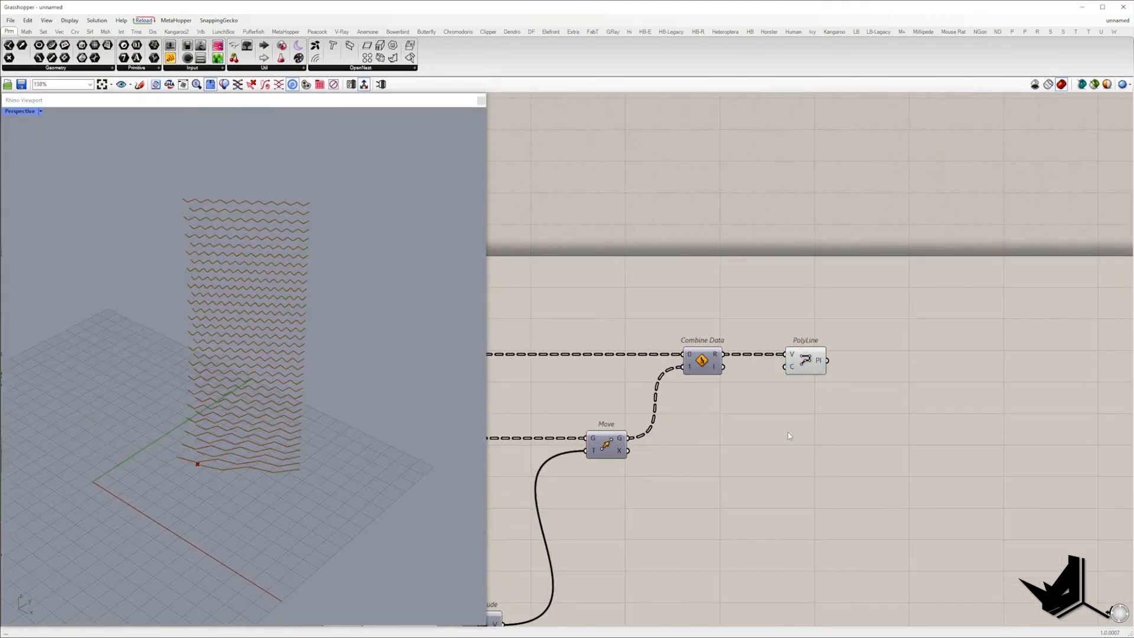
pyautogui.write('end')
pyautogui.click(787, 421)
# Connect the stacked lines from the Move after Line SDL to End Points' C input and turn on that Move's preview.
pyautogui.moveTo(789, 431); pyautogui.dragTo(508, 391)
pyautogui.scroll(-5, 975, 441)
pyautogui.scroll(3, 508, 396)
pyautogui.moveTo(508, 407); pyautogui.dragTo(1069, 389, button='right')
pyautogui.scroll(-4, 1069, 390)
pyautogui.scroll(1, 825, 400)
pyautogui.moveTo(605, 403); pyautogui.dragTo(1004, 384, button='right')
pyautogui.scroll(2, 1004, 384)
pyautogui.click(660, 361)
pyautogui.rightClick(684, 313)
pyautogui.click(688, 323)
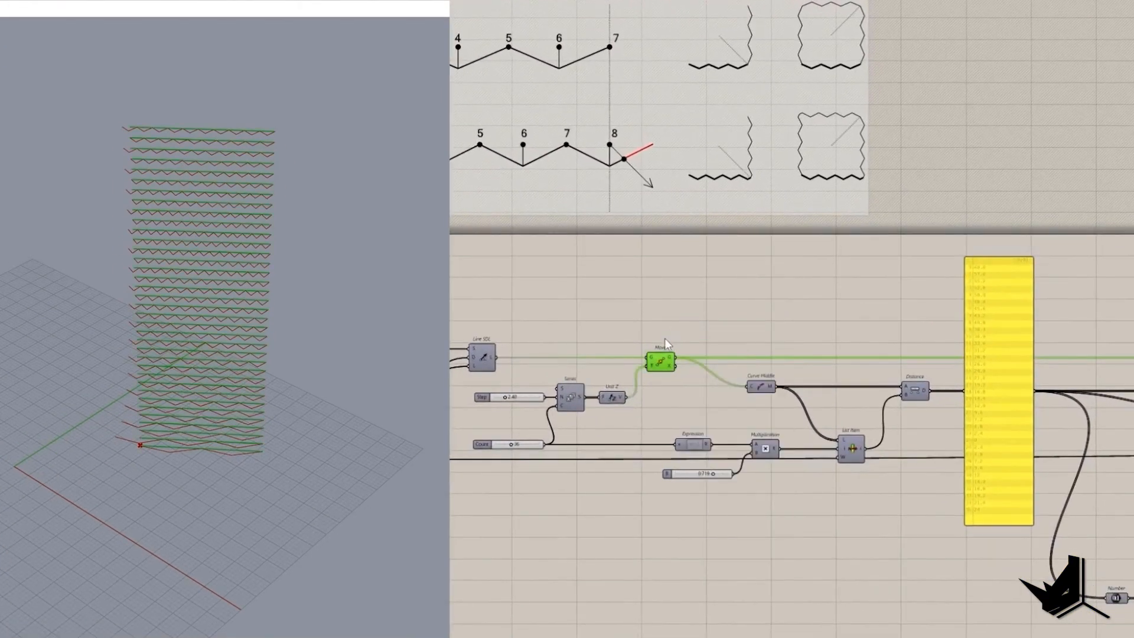
# Move the End Points component to just above PolyLine.
pyautogui.scroll(-4, 697, 331)
pyautogui.moveTo(1004, 313); pyautogui.dragTo(638, 310, button='right')
pyautogui.scroll(6, 768, 283)
pyautogui.scroll(5, 202, 409)
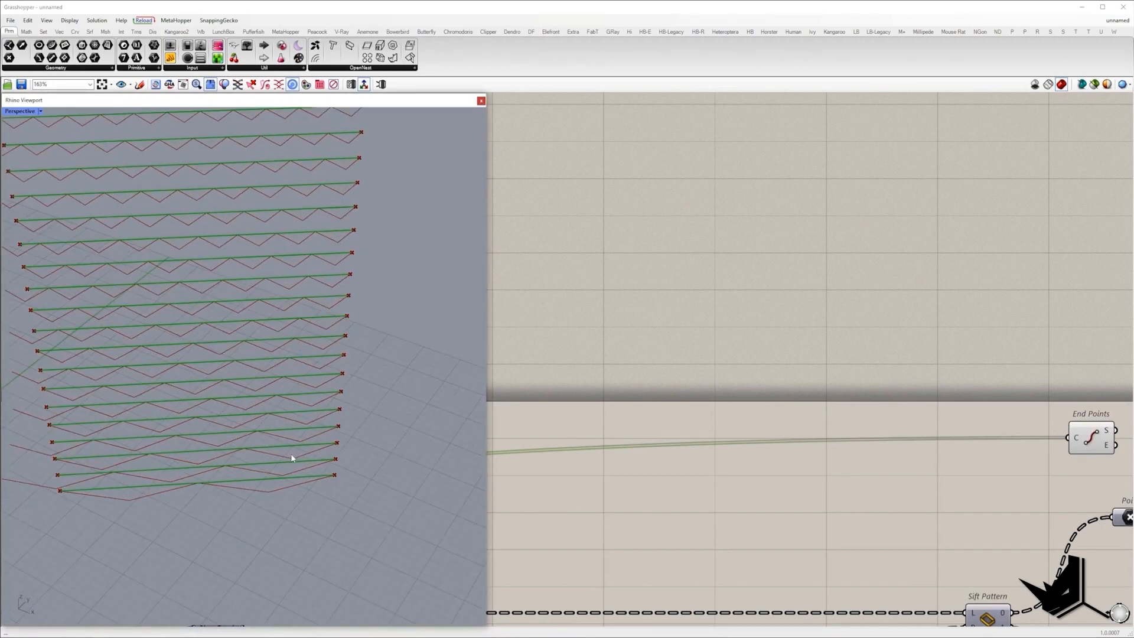
pyautogui.moveTo(352, 472); pyautogui.dragTo(284, 458, button='right')
pyautogui.scroll(-5, 284, 459)
pyautogui.scroll(-4, 827, 355)
pyautogui.moveTo(708, 375); pyautogui.dragTo(898, 364)
# Add an Entwine component reduced to two inputs and connect End Points' S and E outputs to them.
pyautogui.moveTo(897, 378); pyautogui.dragTo(591, 408, button='right')
pyautogui.scroll(5, 582, 407)
pyautogui.moveTo(580, 408)
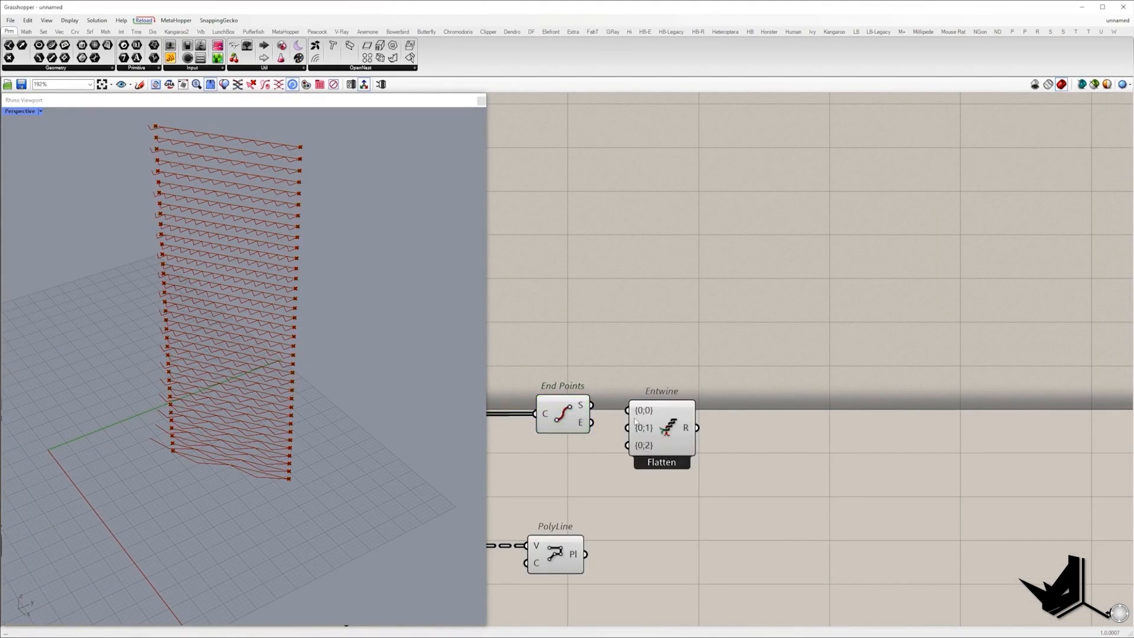
pyautogui.moveTo(654, 421); pyautogui.dragTo(683, 415)
pyautogui.scroll(6, 680, 430)
pyautogui.click(693, 465)
pyautogui.scroll(-9, 695, 437)
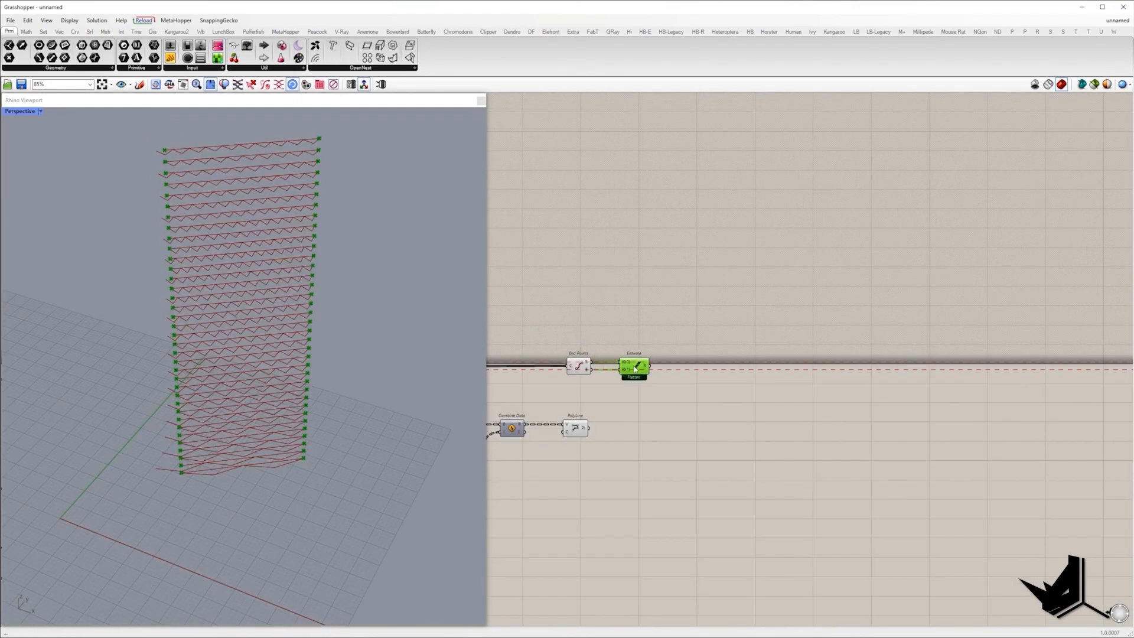
# Add a Line SDL with Entwine's result as its start points, and place End Points, Entwine and Line SDL below the definition.
pyautogui.write('sd')
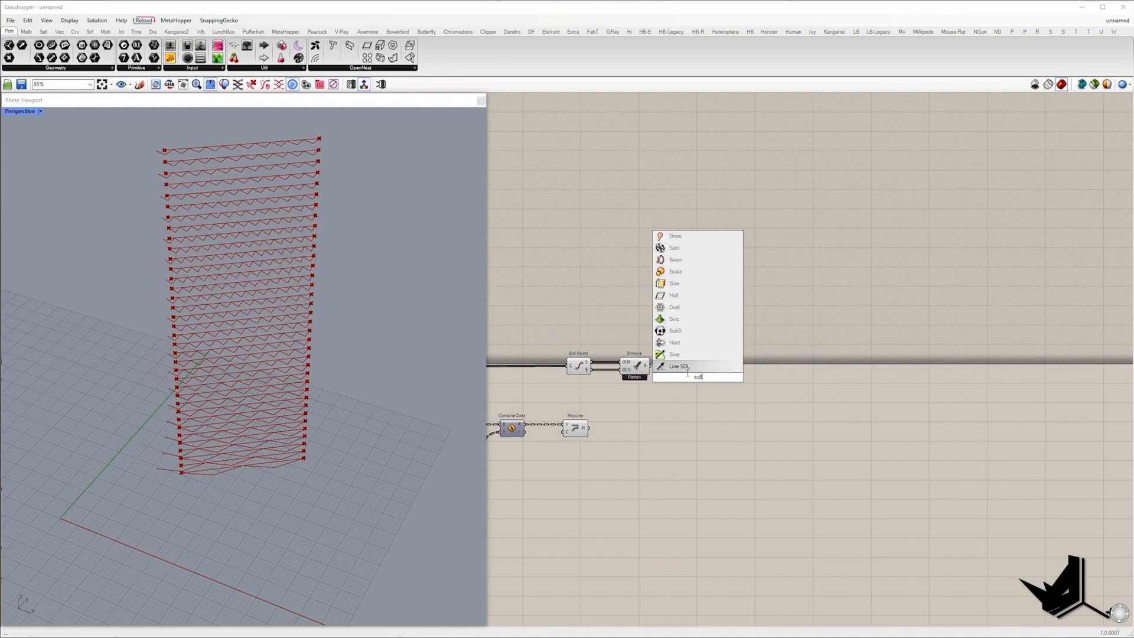
pyautogui.write('l')
pyautogui.press('Return')
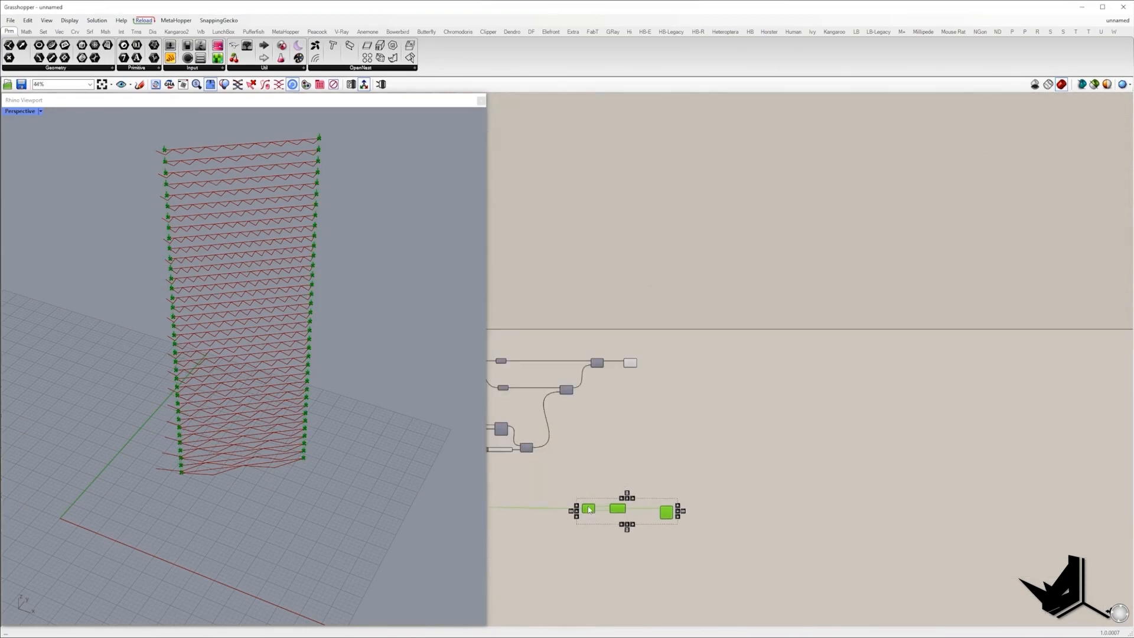
pyautogui.scroll(1, 711, 433)
pyautogui.moveTo(579, 465); pyautogui.dragTo(683, 386, button='right')
# Select Cross Product and sketch its direction and the diagonal lines from both row ends on viewport captures.
pyautogui.click(668, 434)
pyautogui.scroll(5, 638, 434)
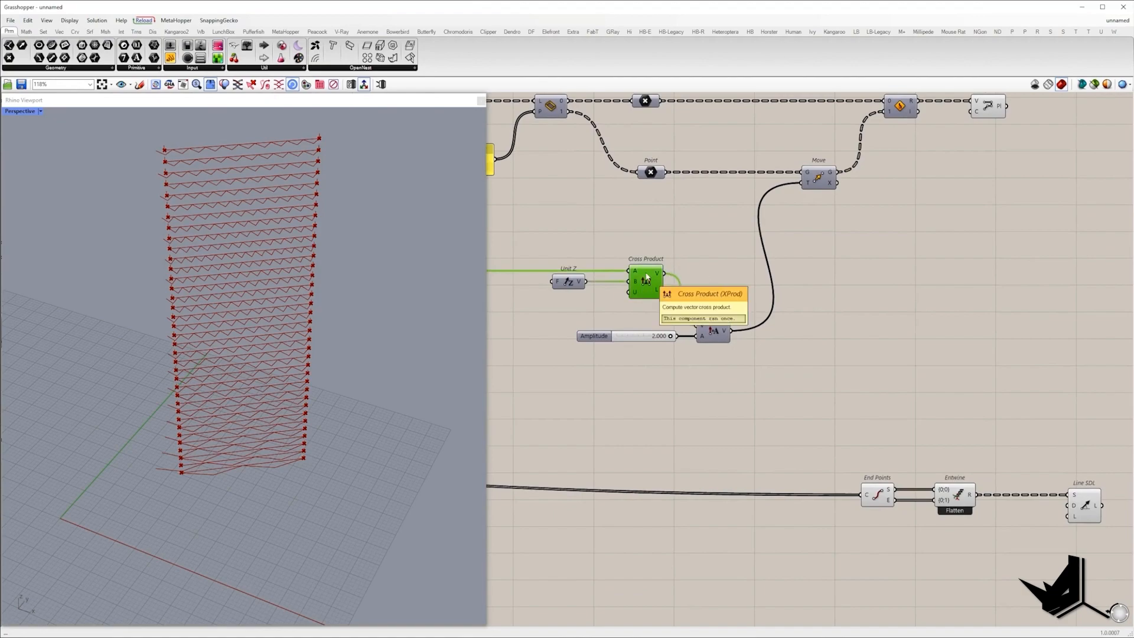
pyautogui.scroll(5, 259, 461)
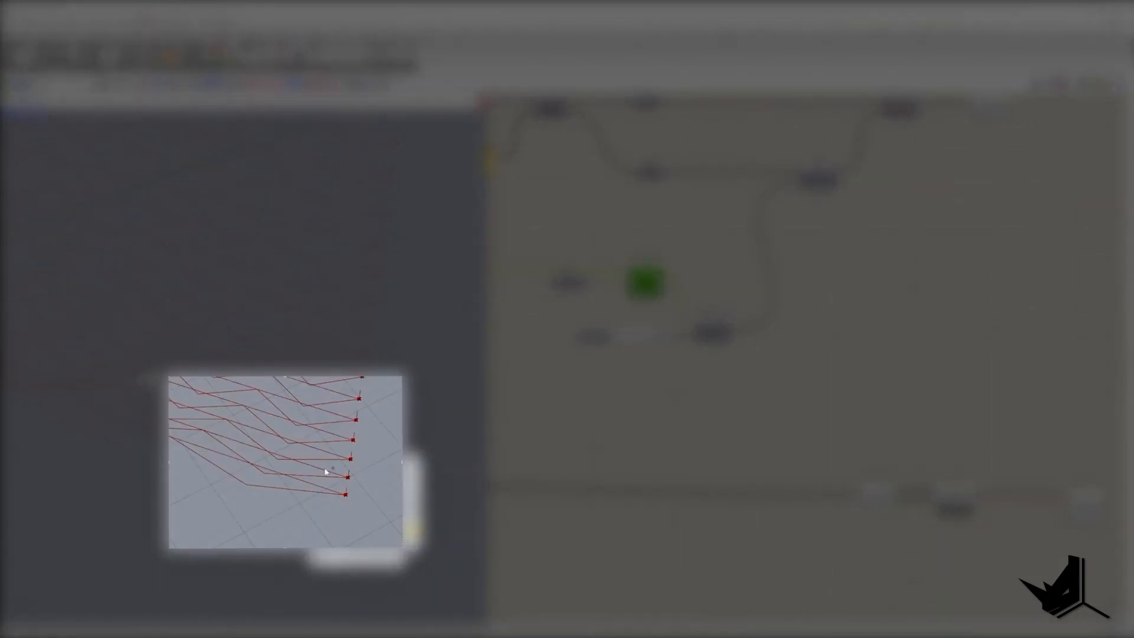
pyautogui.moveTo(498, 358)
pyautogui.mouseDown()
pyautogui.moveTo(517, 396)
pyautogui.moveTo(523, 386)
pyautogui.moveTo(452, 376)
pyautogui.mouseUp()
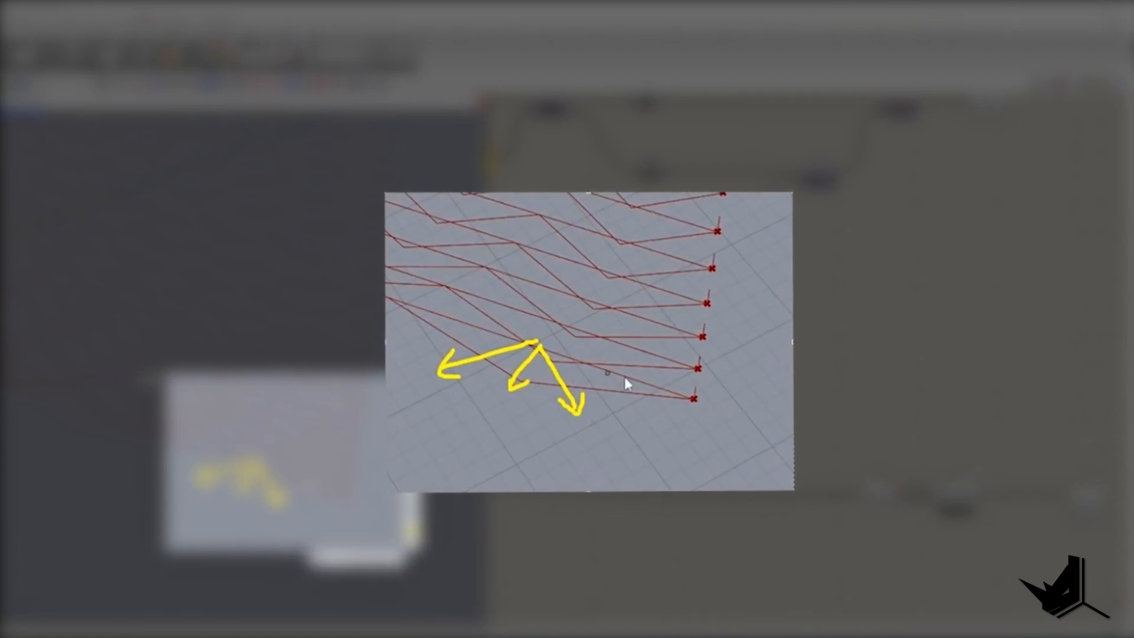
pyautogui.moveTo(691, 399)
pyautogui.mouseDown()
pyautogui.moveTo(705, 445)
pyautogui.moveTo(749, 453)
pyautogui.mouseUp()
pyautogui.moveTo(690, 385); pyautogui.dragTo(745, 499)
pyautogui.moveTo(697, 359); pyautogui.dragTo(727, 414)
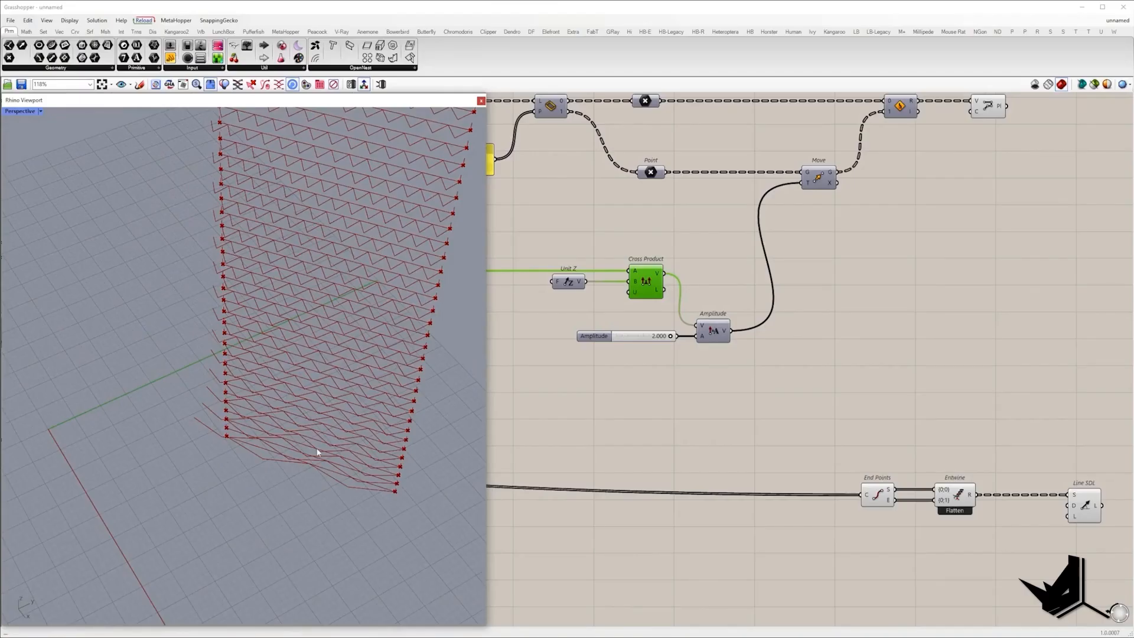
pyautogui.scroll(3, 280, 430)
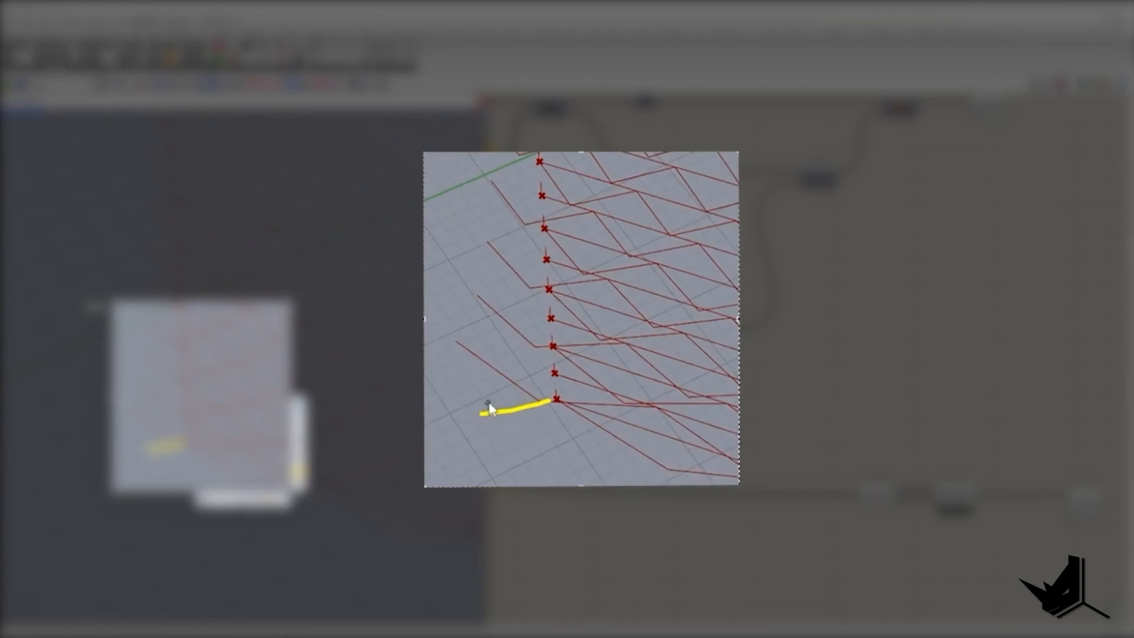
pyautogui.moveTo(558, 348); pyautogui.dragTo(498, 377)
pyautogui.moveTo(544, 308); pyautogui.dragTo(520, 311)
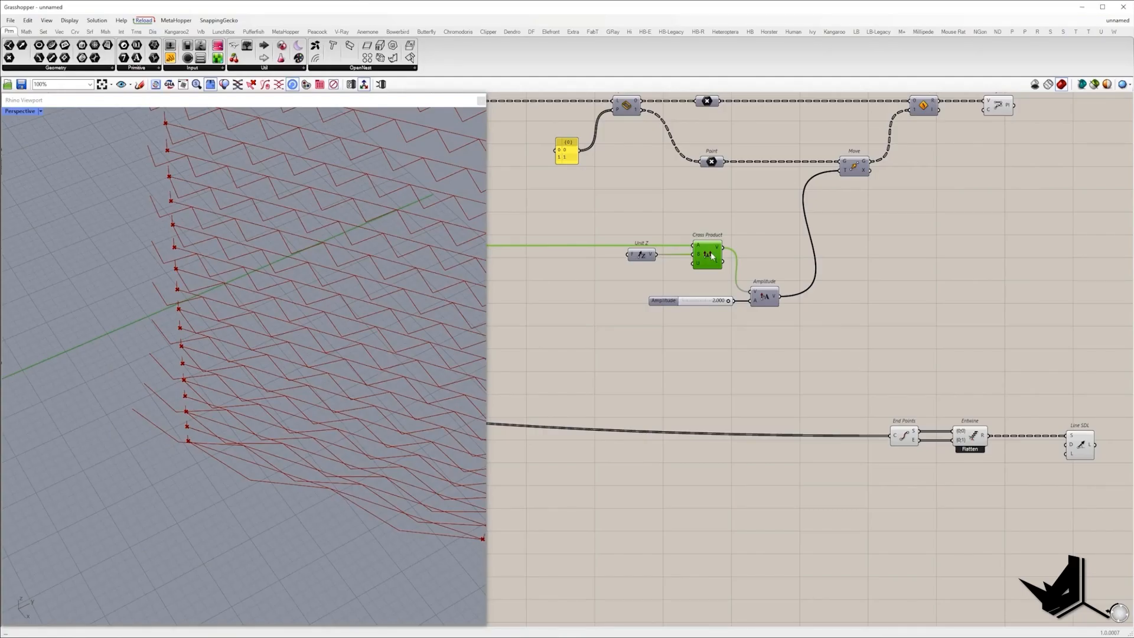
# Add a vector Rotate component with Cross Product's vector on V and a new Unit Z on X.
pyautogui.doubleClick(911, 365)
pyautogui.write('rotate')
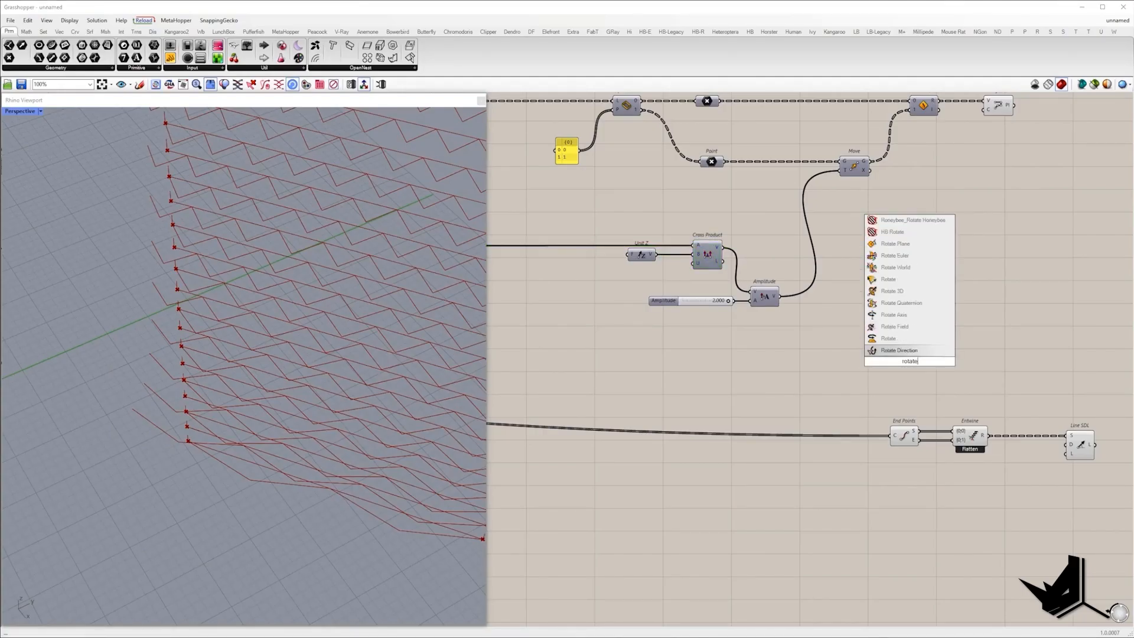
pyautogui.press('Return')
pyautogui.doubleClick(783, 353)
pyautogui.write('z')
pyautogui.moveTo(761, 265); pyautogui.dragTo(820, 339)
pyautogui.click(762, 341)
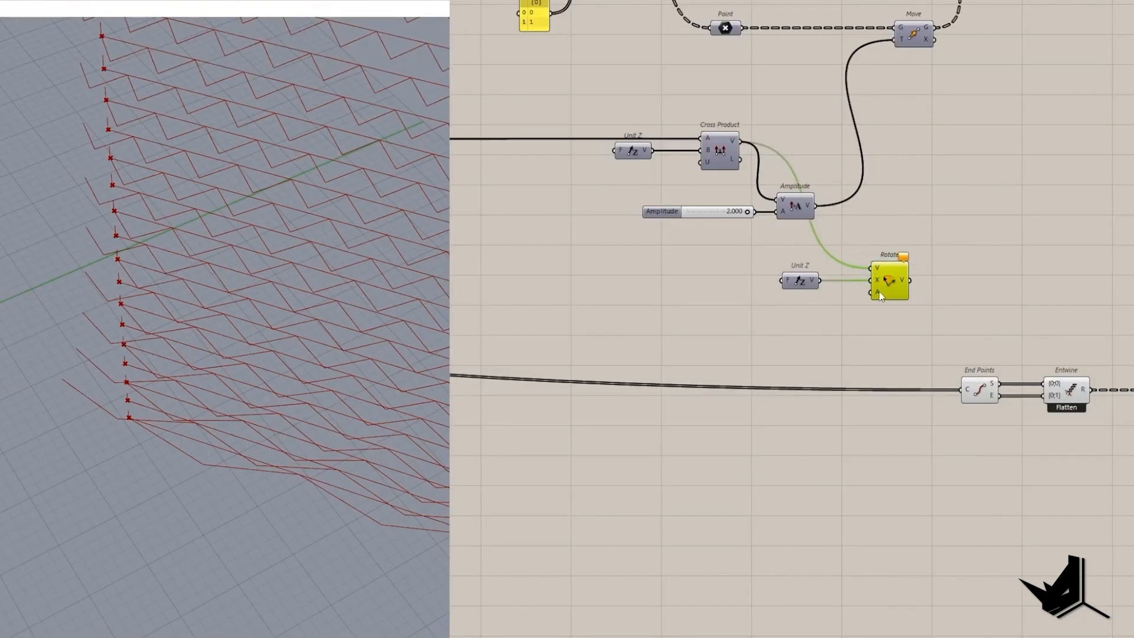
# Add a panel holding -45 and 45 as two separate items and resize it to show both.
pyautogui.doubleClick(808, 325)
pyautogui.write('//-4')
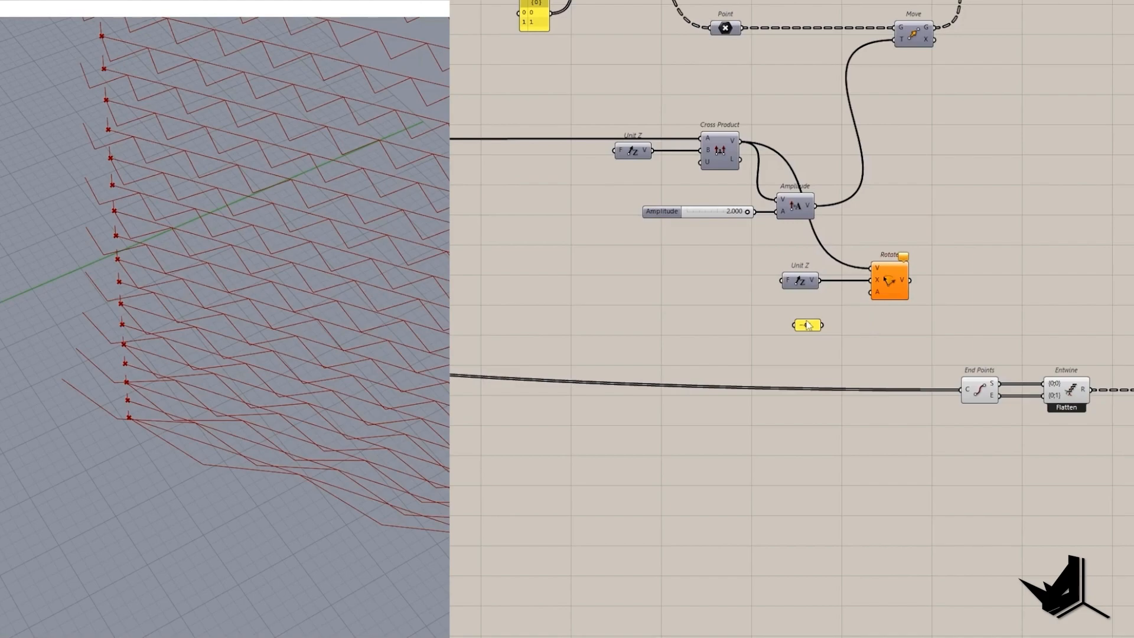
pyautogui.scroll(3, 808, 325)
pyautogui.click(797, 329)
pyautogui.doubleClick(797, 329)
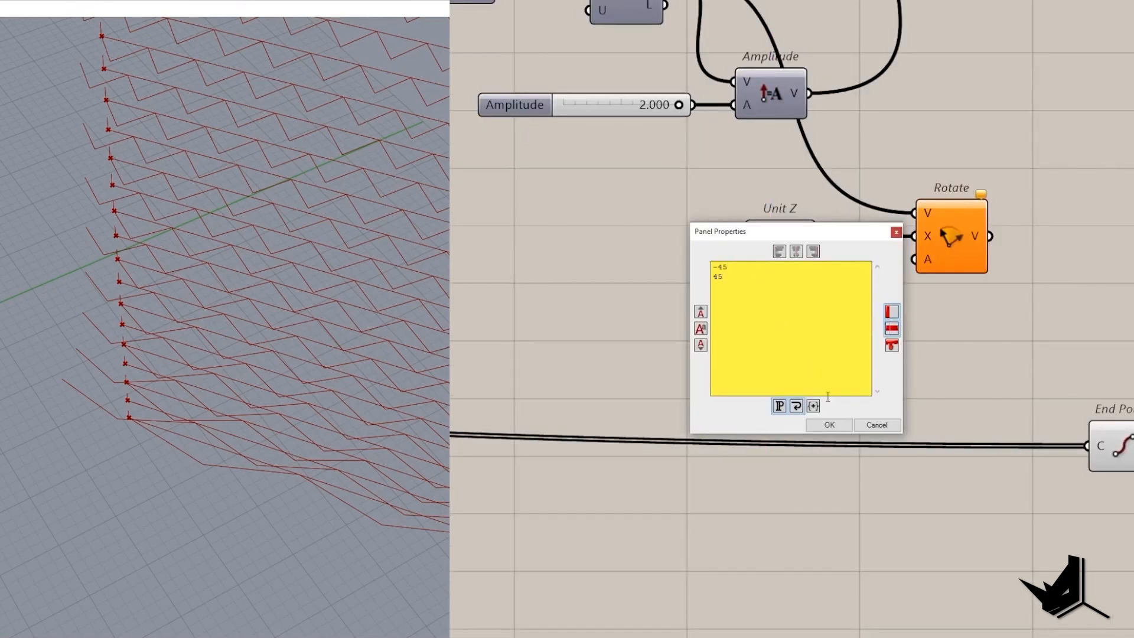
pyautogui.click(829, 425)
pyautogui.scroll(2, 797, 351)
pyautogui.rightClick(801, 352)
pyautogui.click(811, 391)
pyautogui.moveTo(829, 385); pyautogui.dragTo(830, 406)
# Connect the -45/45 panel to Rotate's A input and set that input to degrees.
pyautogui.moveTo(844, 359); pyautogui.dragTo(973, 228)
pyautogui.moveTo(978, 230); pyautogui.dragTo(984, 277, button='right')
pyautogui.rightClick(984, 277)
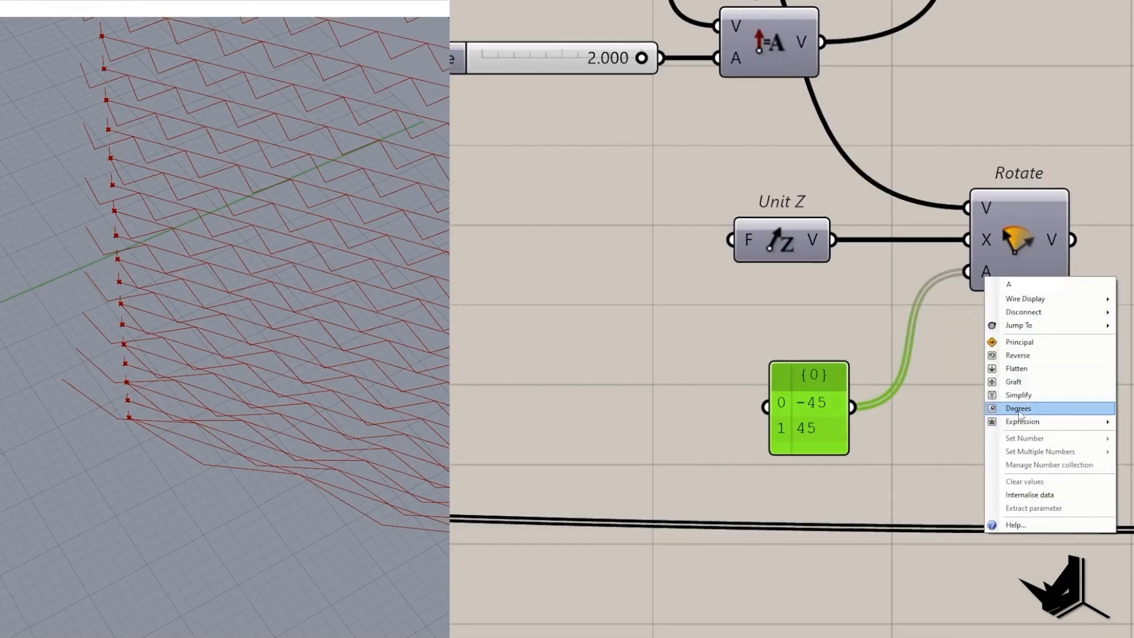
pyautogui.click(1019, 411)
# Use Rotate's vectors as the Line SDL's direction and graft Rotate's output.
pyautogui.scroll(-3, 956, 411)
pyautogui.moveTo(990, 360); pyautogui.dragTo(635, 318, button='right')
pyautogui.scroll(-1, 635, 317)
pyautogui.moveTo(668, 273); pyautogui.dragTo(1068, 450)
pyautogui.rightClick(660, 277)
pyautogui.click(694, 355)
pyautogui.moveTo(236, 408); pyautogui.dragTo(275, 446, button='right')
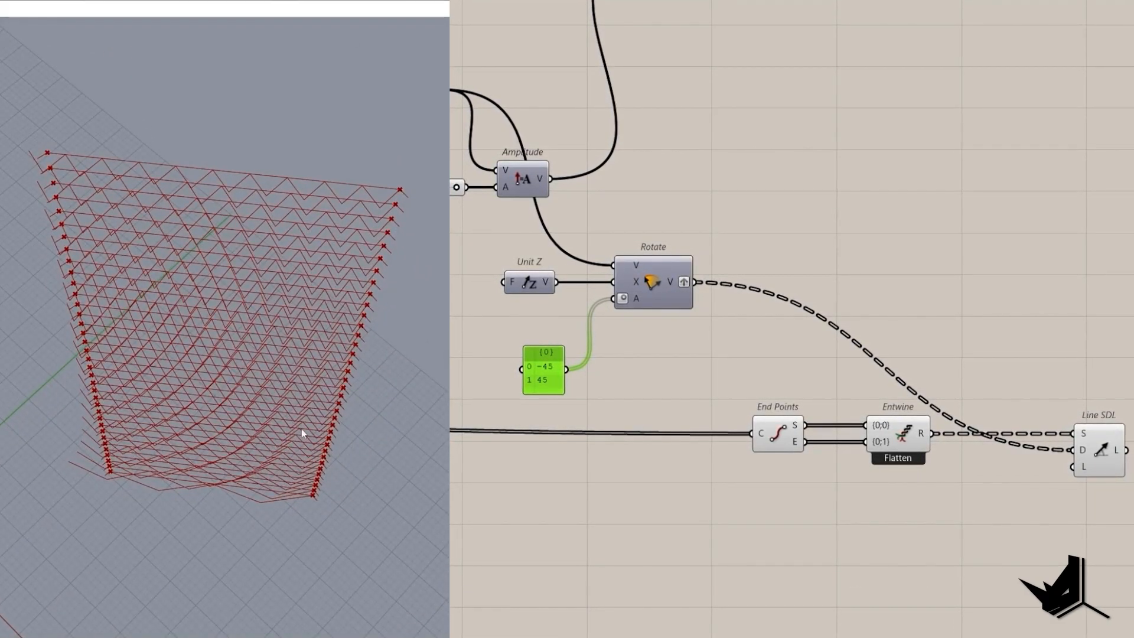
pyautogui.moveTo(301, 429); pyautogui.dragTo(442, 369, button='right')
# Add a Multiplication component below the definition with the Amplitude slider on its A input.
pyautogui.scroll(-3, 686, 481)
pyautogui.moveTo(674, 481); pyautogui.dragTo(913, 386, button='right')
pyautogui.scroll(1, 754, 247)
pyautogui.doubleClick(689, 240)
pyautogui.write('mul')
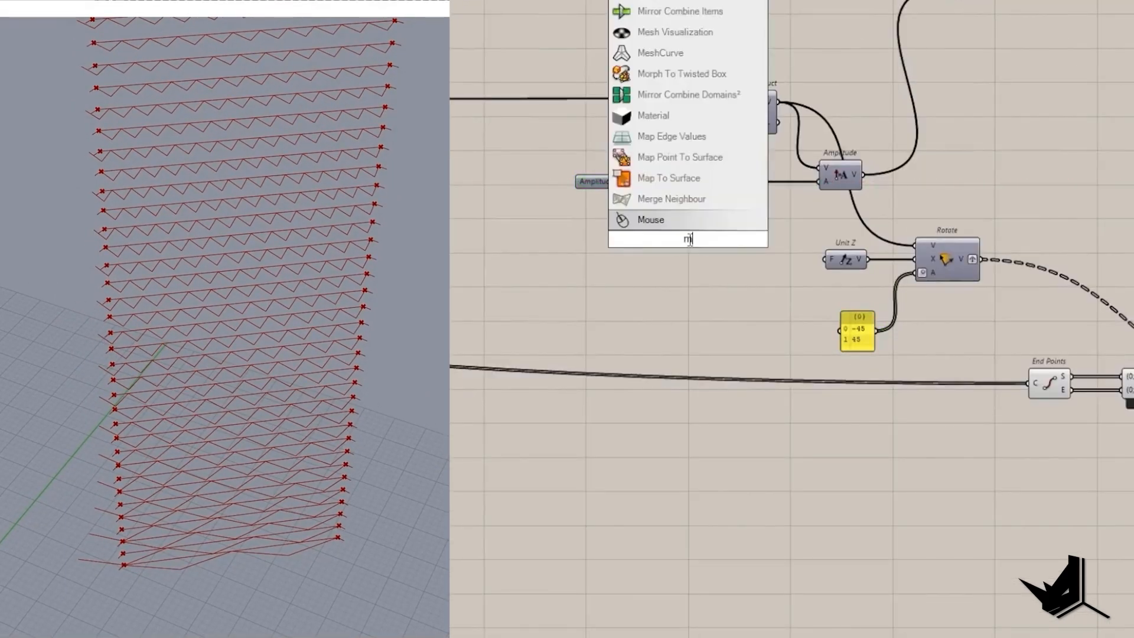
pyautogui.click(677, 178)
pyautogui.moveTo(704, 182); pyautogui.dragTo(666, 232)
pyautogui.click(688, 248)
pyautogui.moveTo(717, 287); pyautogui.dragTo(514, 170, button='right')
pyautogui.moveTo(484, 125); pyautogui.dragTo(1017, 513)
# Put a panel holding 5 on Multiplication's B input and feed the result into the new Line SDL's length input.
pyautogui.doubleClick(824, 509)
pyautogui.write('"2')
pyautogui.press('Return')
pyautogui.doubleClick(823, 509)
pyautogui.moveTo(747, 441); pyautogui.dragTo(636, 430)
pyautogui.write('5')
pyautogui.click(867, 633)
pyautogui.moveTo(1017, 512); pyautogui.dragTo(1012, 506)
pyautogui.moveTo(1031, 449); pyautogui.dragTo(937, 448, button='right')
pyautogui.moveTo(939, 503); pyautogui.dragTo(1008, 297)
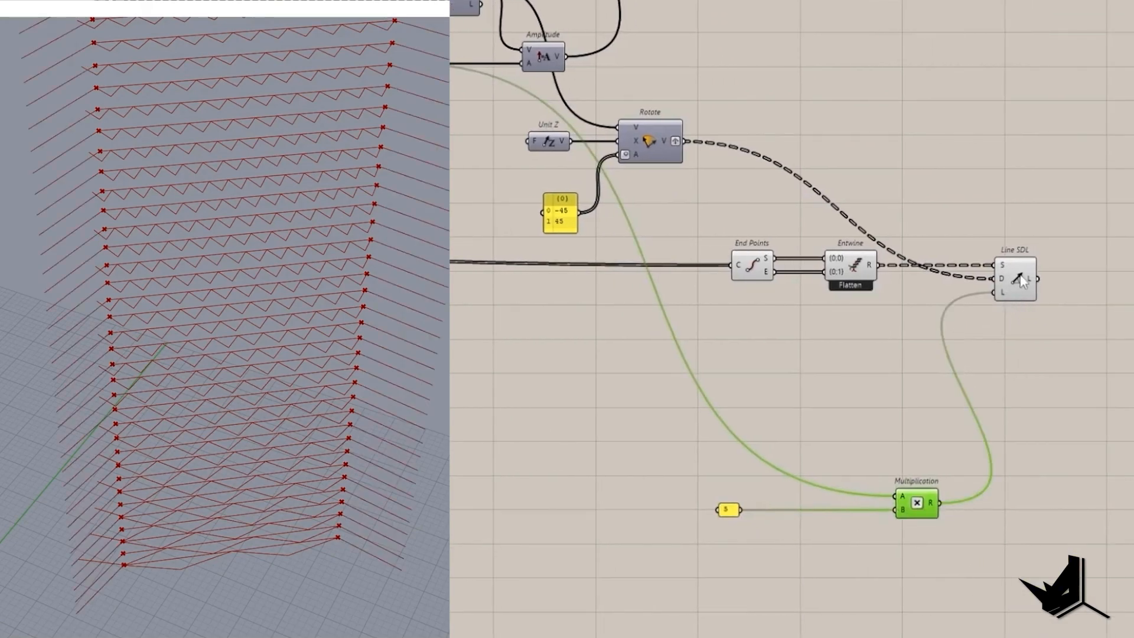
# Inspect the data structure of the 45-degree Line SDL output and compare it with the PolyLine output.
pyautogui.click(1021, 279)
pyautogui.moveTo(137, 427); pyautogui.dragTo(152, 394, button='right')
pyautogui.scroll(3, 763, 316)
pyautogui.moveTo(1022, 270); pyautogui.dragTo(791, 340, button='right')
pyautogui.moveTo(802, 355)
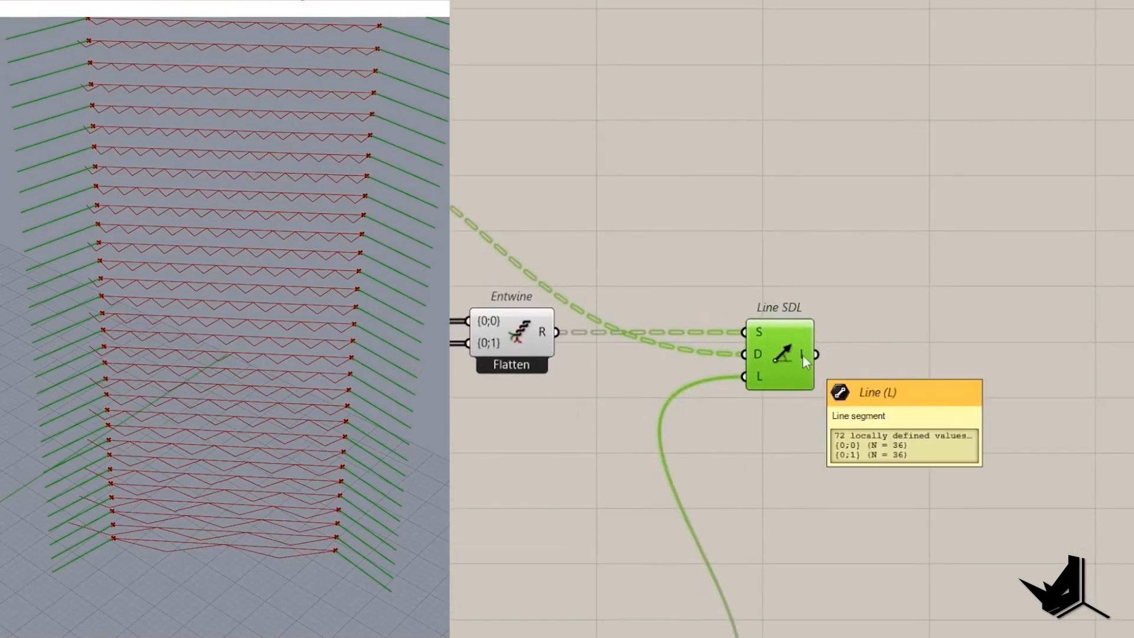
pyautogui.moveTo(627, 228); pyautogui.dragTo(859, 446)
pyautogui.scroll(-3, 859, 446)
pyautogui.moveTo(682, 227); pyautogui.dragTo(912, 407, button='right')
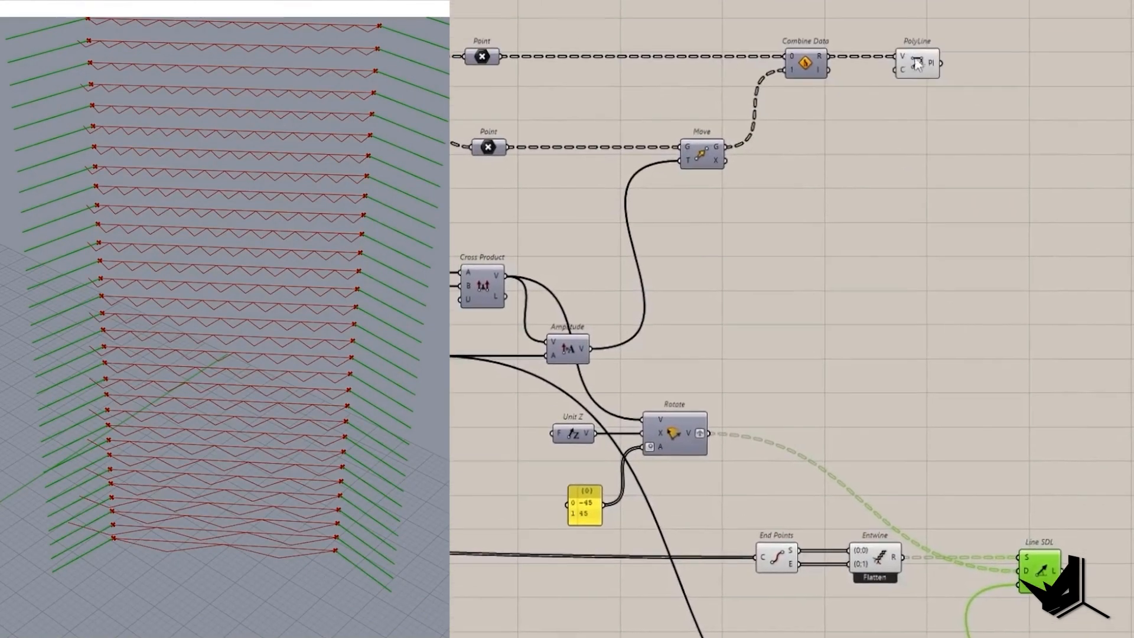
pyautogui.moveTo(1054, 570); pyautogui.dragTo(957, 459, button='right')
# Add a Flip Matrix component after the 45-degree Line SDL and check its data tree.
pyautogui.scroll(3, 957, 460)
pyautogui.click(1012, 401)
pyautogui.doubleClick(1012, 407)
pyautogui.write('flip')
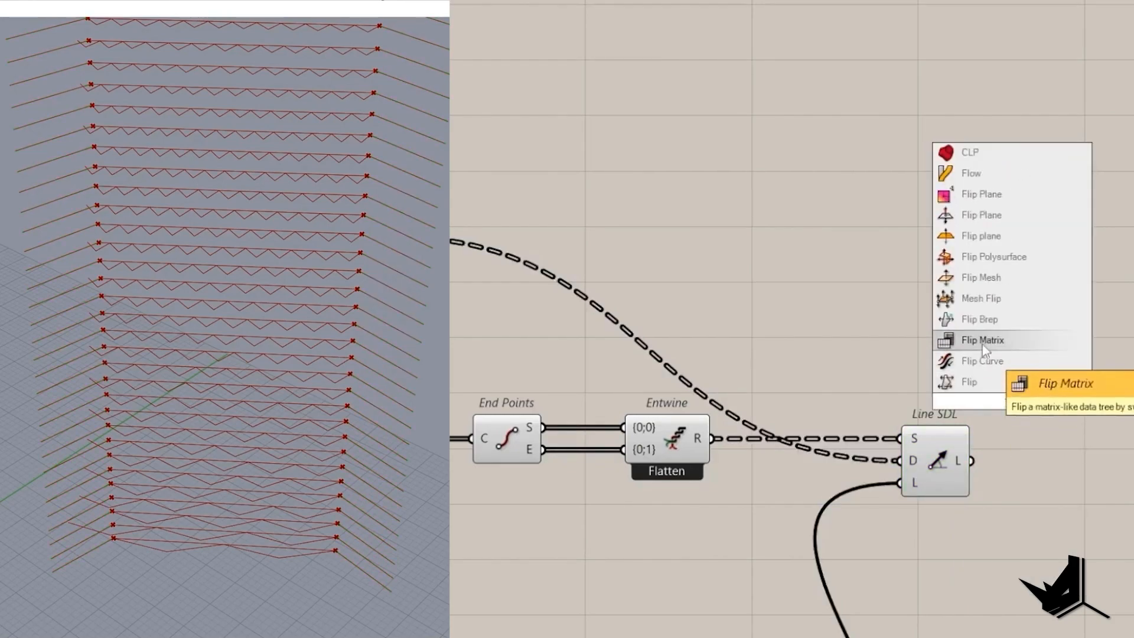
pyautogui.click(982, 348)
pyautogui.moveTo(846, 429); pyautogui.dragTo(856, 444)
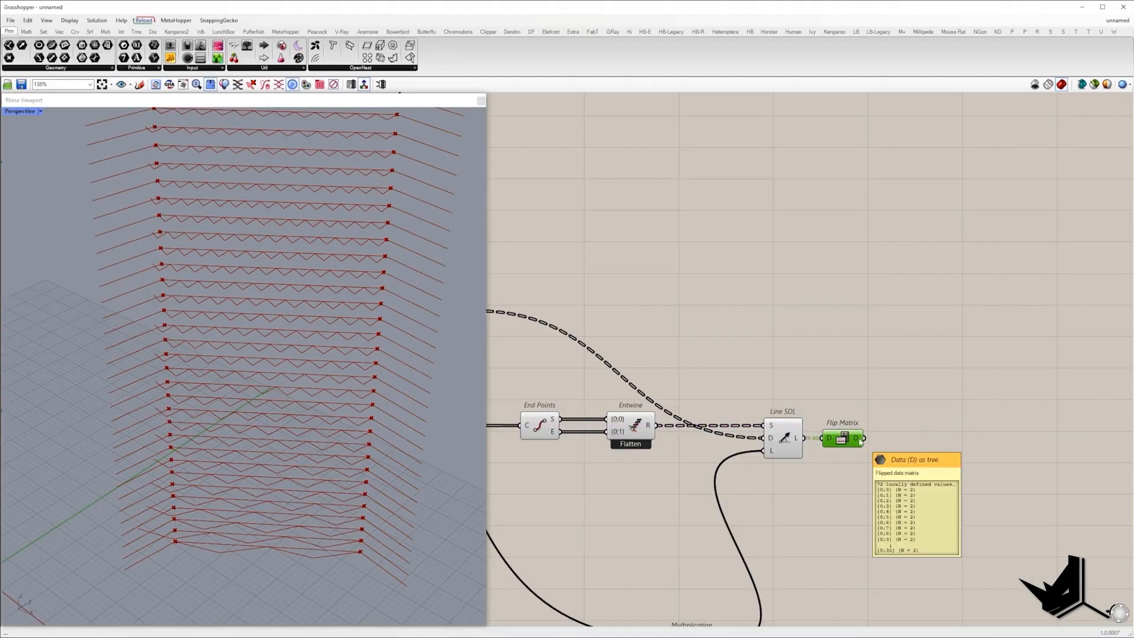
# Move the PolyLine component down beside the Flip Matrix.
pyautogui.scroll(-3, 856, 444)
pyautogui.moveTo(759, 184); pyautogui.dragTo(790, 260, button='right')
pyautogui.scroll(4, 789, 236)
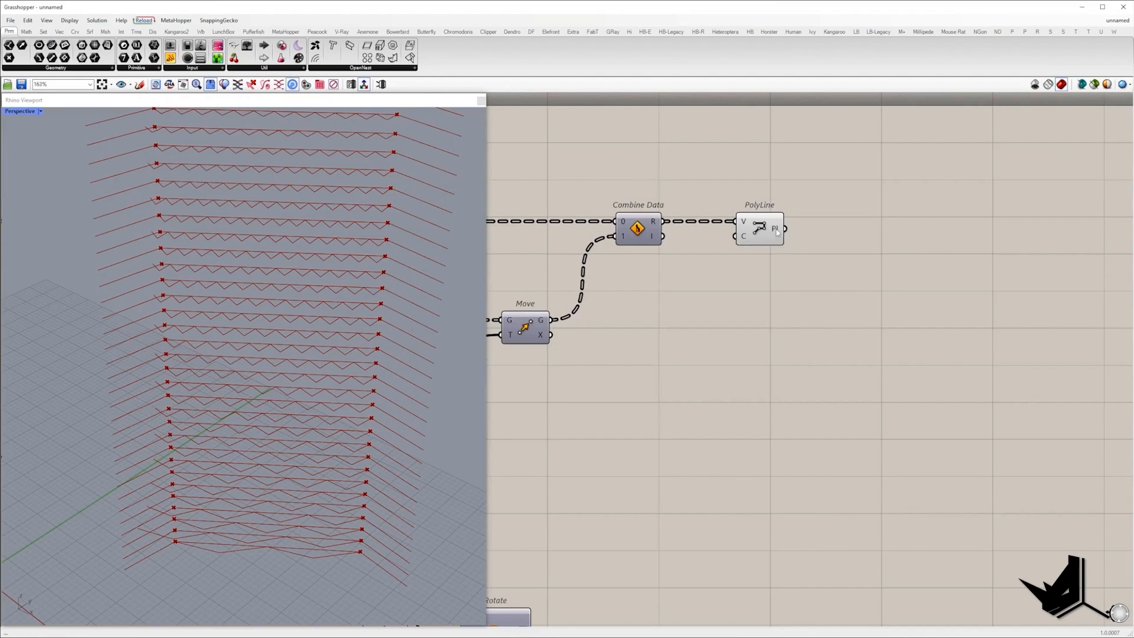
pyautogui.scroll(-4, 775, 257)
pyautogui.moveTo(767, 228); pyautogui.dragTo(849, 429)
# Add a Curve | Curve intersection with the PolyLine output on A and the flipped lines on B.
pyautogui.scroll(2, 871, 444)
pyautogui.doubleClick(903, 449)
pyautogui.write('c')
pyautogui.click(892, 440)
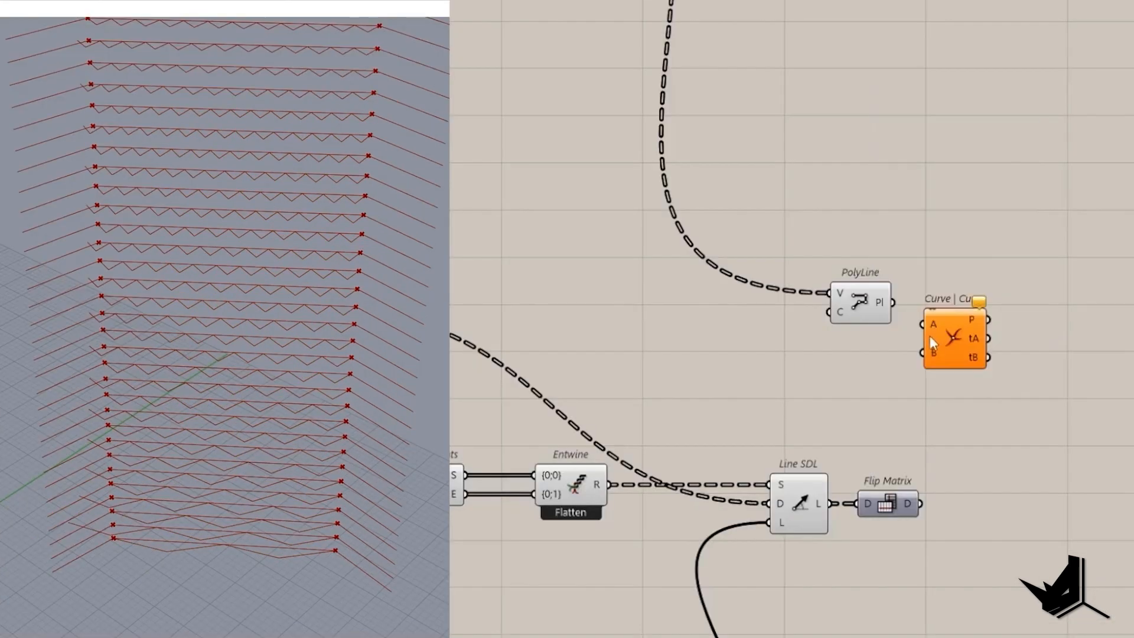
pyautogui.moveTo(938, 347); pyautogui.dragTo(725, 257, button='right')
pyautogui.moveTo(753, 236); pyautogui.dragTo(769, 247)
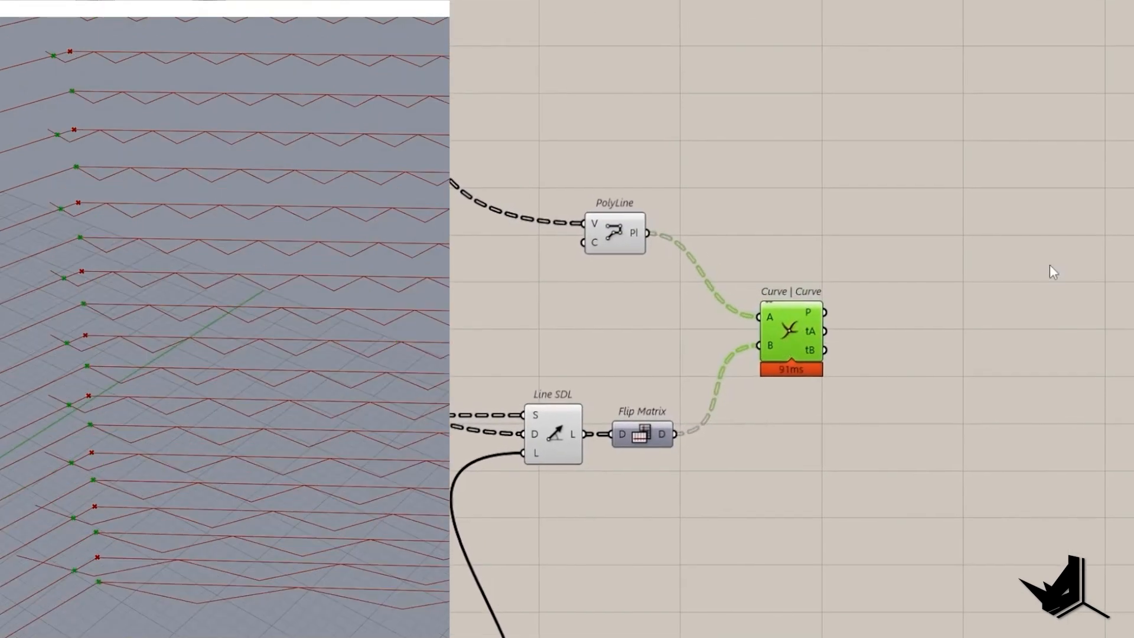
# Add a Shatter component with the polylines on C and the intersection's tA parameters on t.
pyautogui.doubleClick(956, 316)
pyautogui.write('shat')
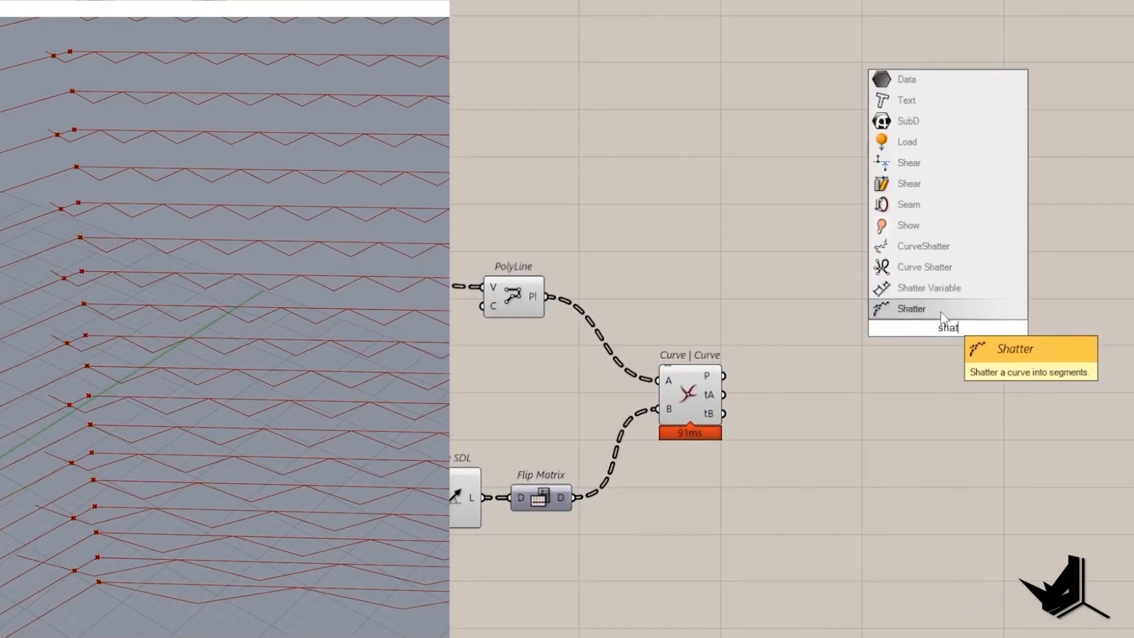
pyautogui.click(942, 317)
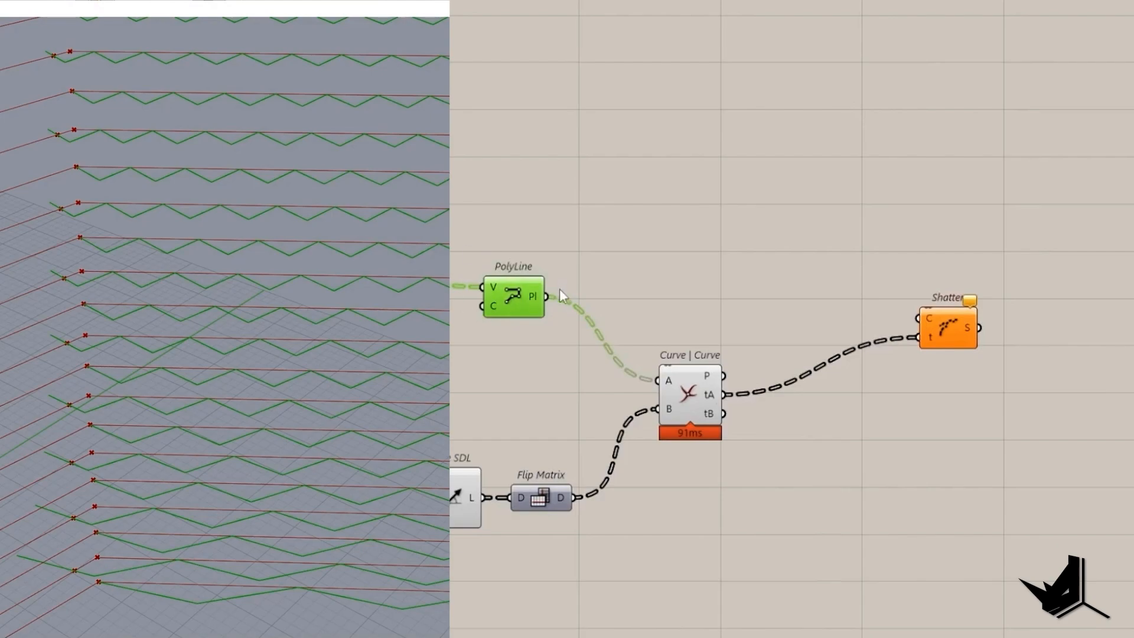
pyautogui.moveTo(858, 312); pyautogui.dragTo(919, 319)
pyautogui.moveTo(948, 328); pyautogui.dragTo(856, 308)
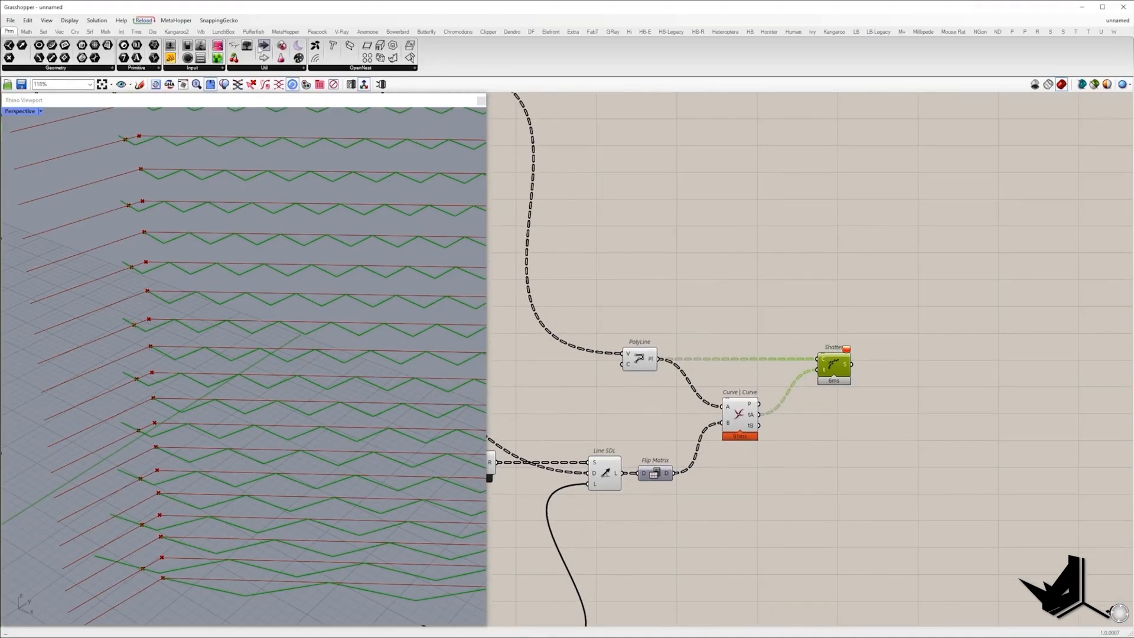
# Add Param Viewers for the intersection's tA output and the PolyLine output to compare their data trees.
pyautogui.moveTo(247, 47); pyautogui.dragTo(838, 440)
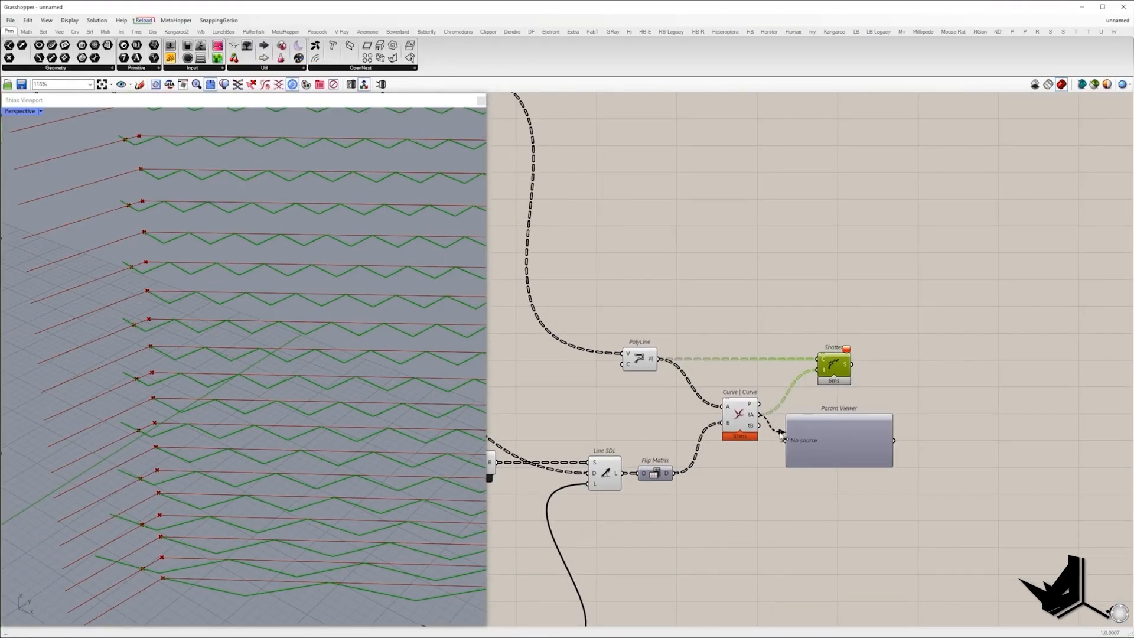
pyautogui.moveTo(855, 484); pyautogui.dragTo(855, 566)
pyautogui.moveTo(247, 47); pyautogui.dragTo(783, 290)
pyautogui.moveTo(659, 358); pyautogui.dragTo(730, 290)
pyautogui.moveTo(775, 289); pyautogui.dragTo(764, 326)
pyautogui.moveTo(844, 433); pyautogui.dragTo(722, 288, button='right')
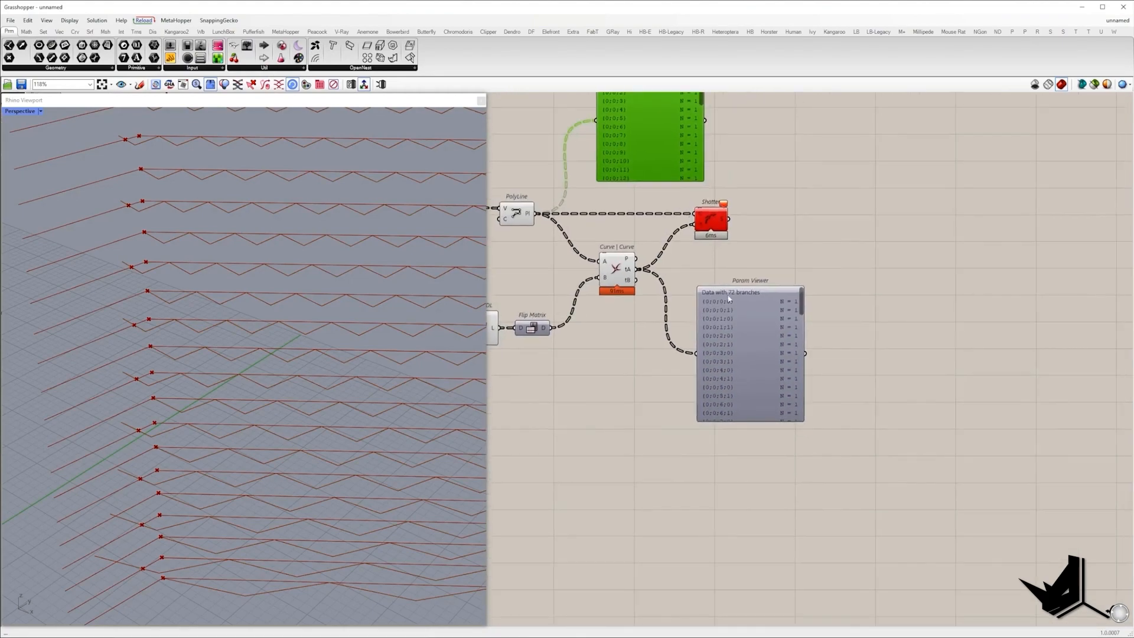
pyautogui.moveTo(718, 295); pyautogui.dragTo(762, 312)
# Add a Trim Tree component between the intersection's tA output and Shatter's t input.
pyautogui.doubleClick(605, 397)
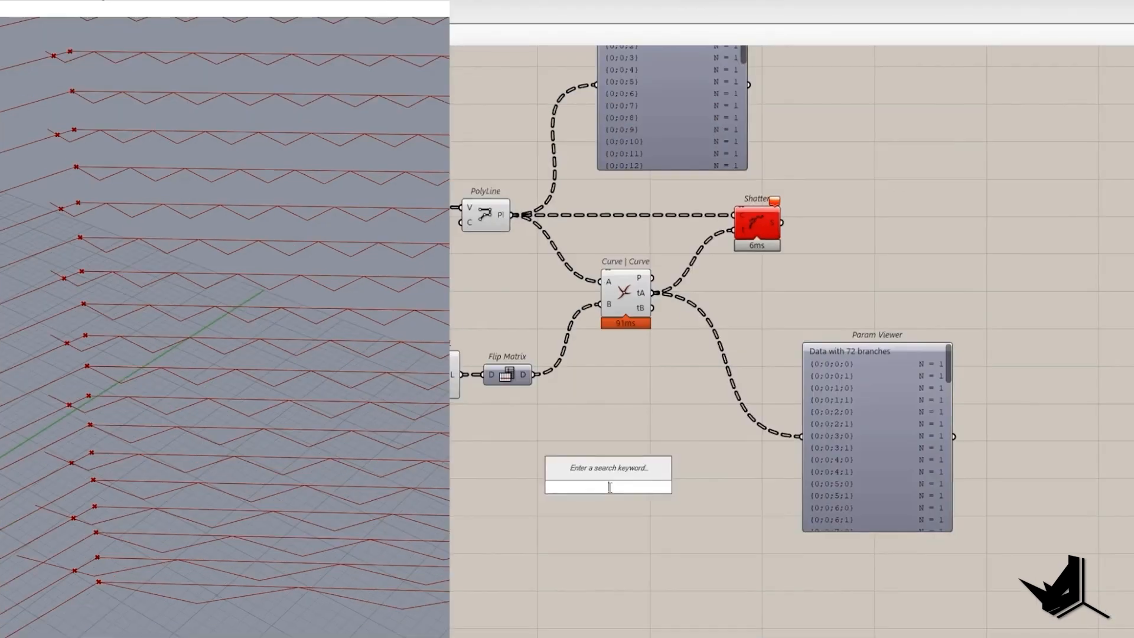
pyautogui.write('trim')
pyautogui.click(604, 340)
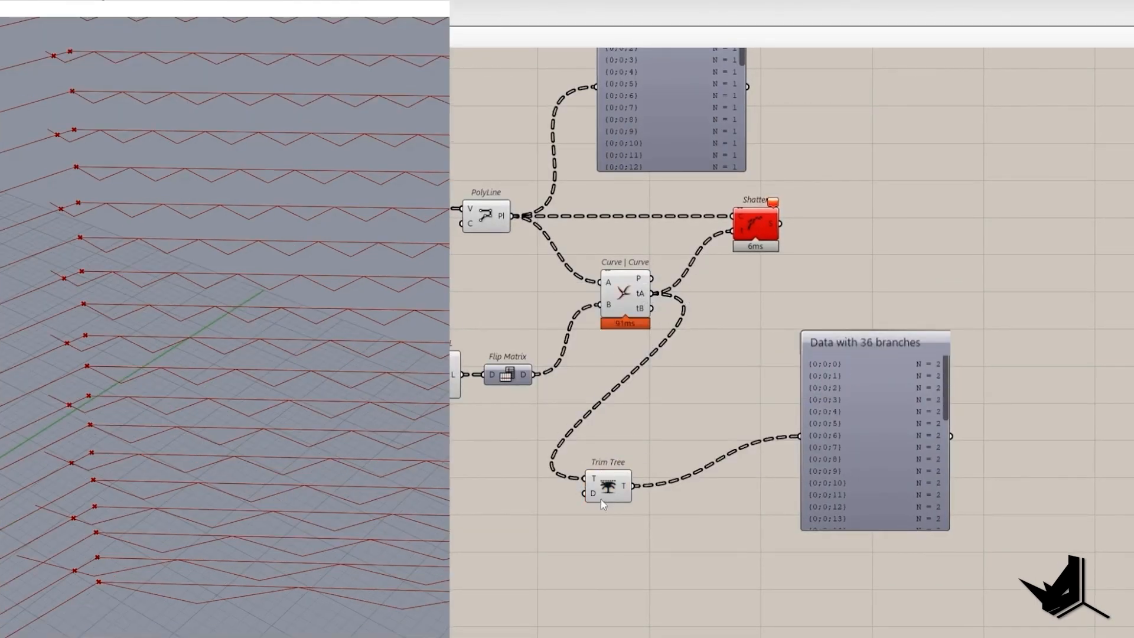
pyautogui.moveTo(743, 247); pyautogui.dragTo(739, 233)
pyautogui.moveTo(750, 230); pyautogui.dragTo(778, 230)
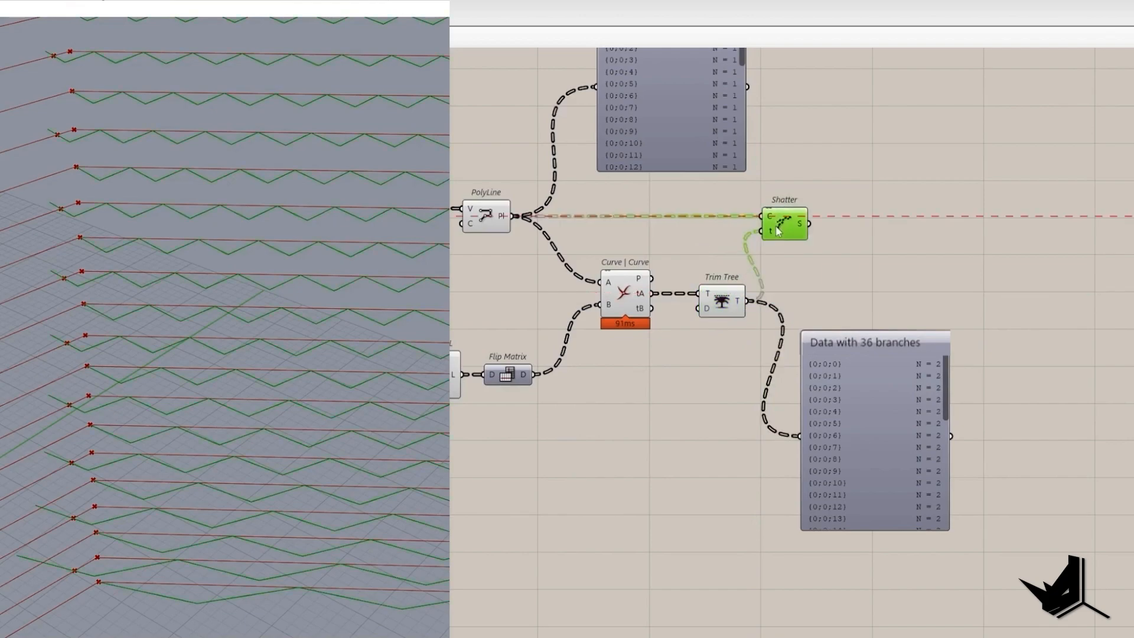
# Check Shatter's output data and add a Sort List with the shattered segments on its A input.
pyautogui.click(826, 283)
pyautogui.moveTo(814, 227)
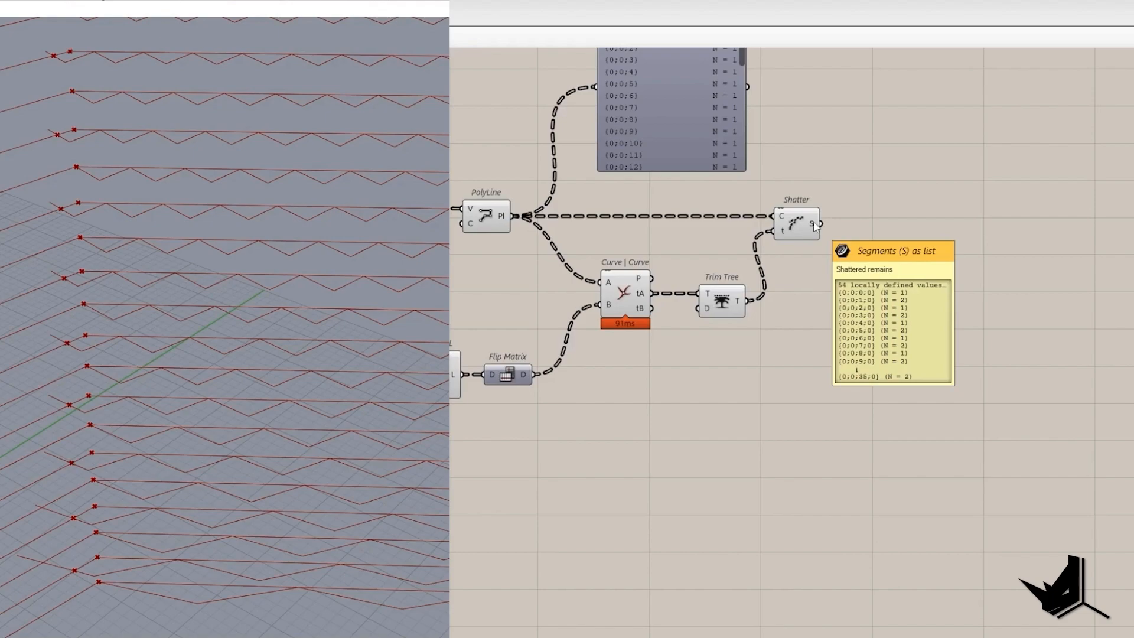
pyautogui.moveTo(948, 249); pyautogui.dragTo(873, 354, button='right')
pyautogui.doubleClick(863, 332)
pyautogui.write('sort')
pyautogui.click(840, 314)
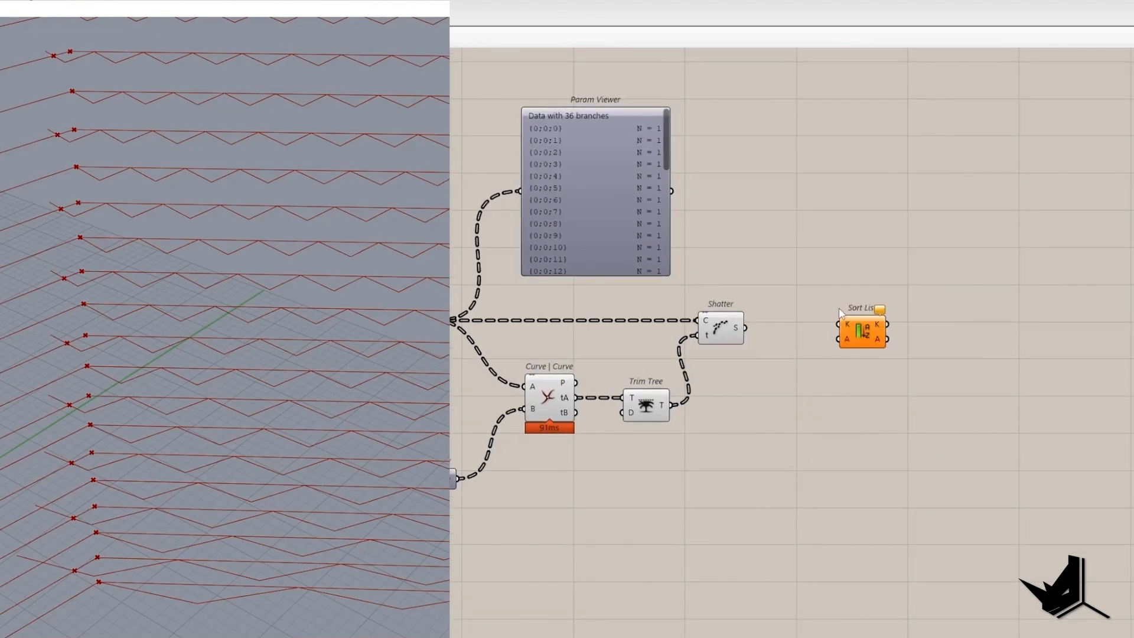
pyautogui.moveTo(746, 328); pyautogui.dragTo(807, 340)
# Add a curve Length component that supplies the segments' lengths as Sort List's keys, and reverse the sorted A output.
pyautogui.doubleClick(829, 288)
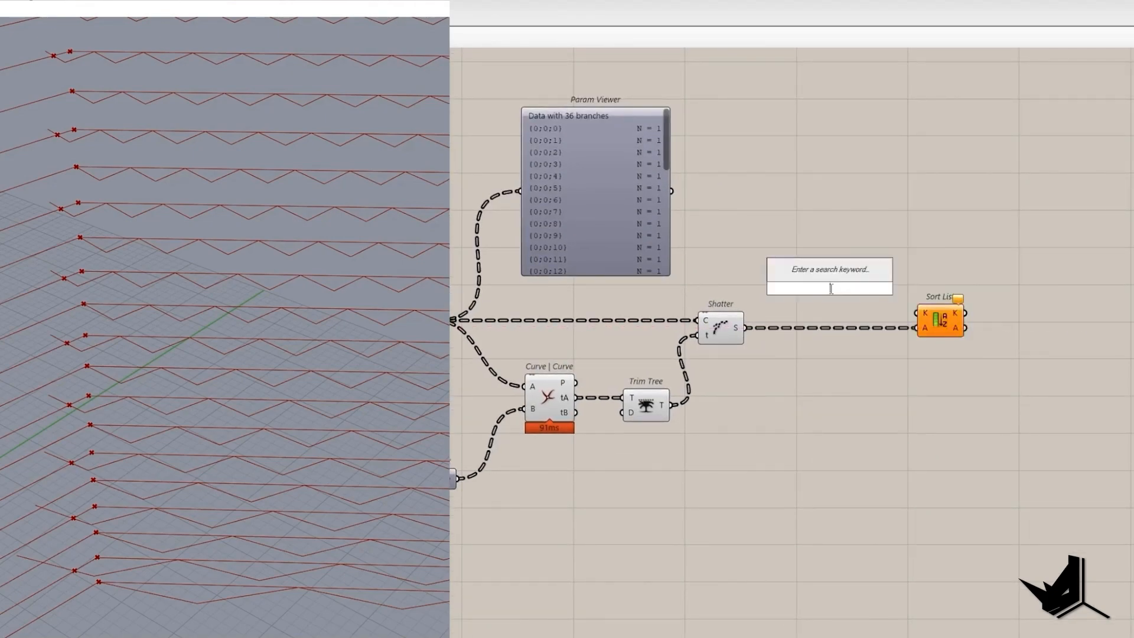
pyautogui.write('le')
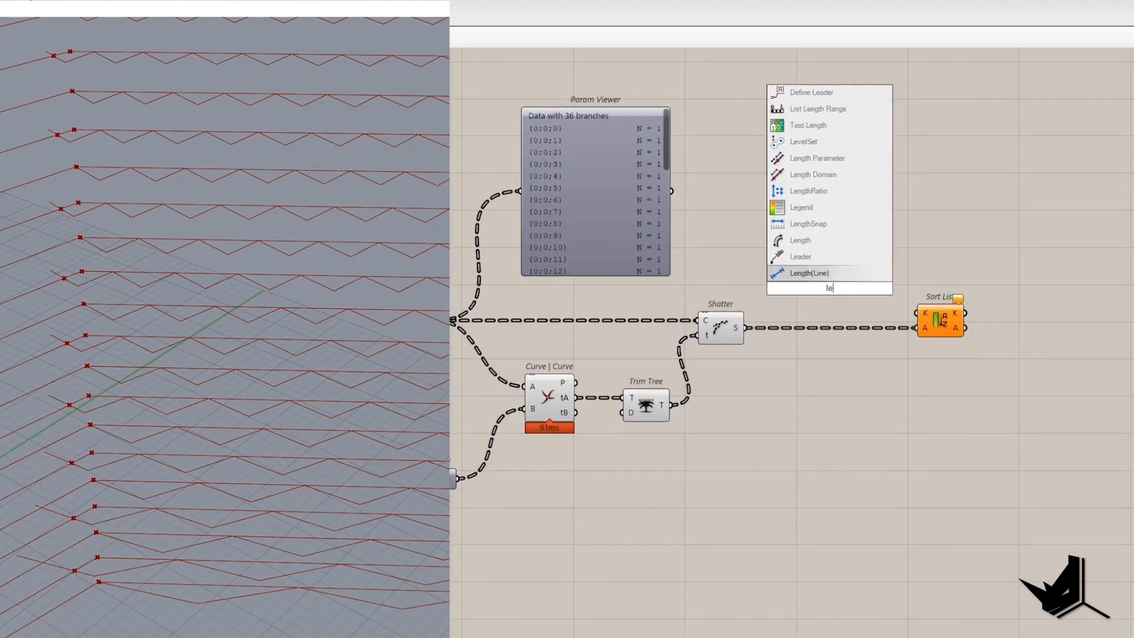
pyautogui.click(800, 240)
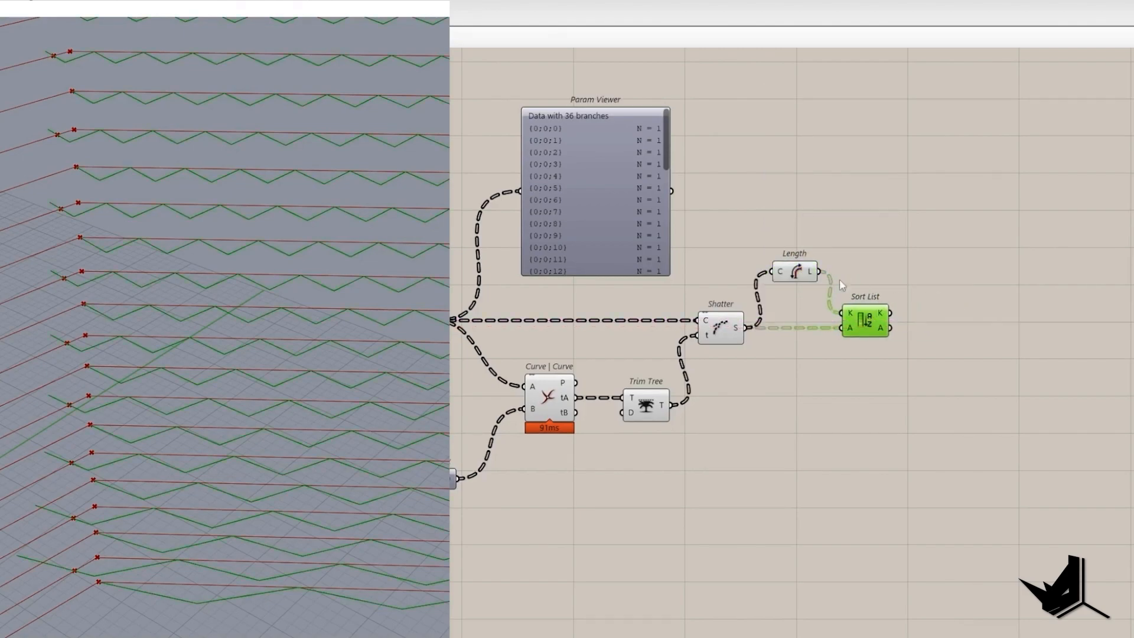
pyautogui.doubleClick(789, 344)
pyautogui.press('Escape')
pyautogui.rightClick(789, 325)
pyautogui.click(823, 361)
# Add a List Item component that takes the reversed sorted segments as its list.
pyautogui.doubleClick(826, 348)
pyautogui.write('ite')
pyautogui.click(800, 335)
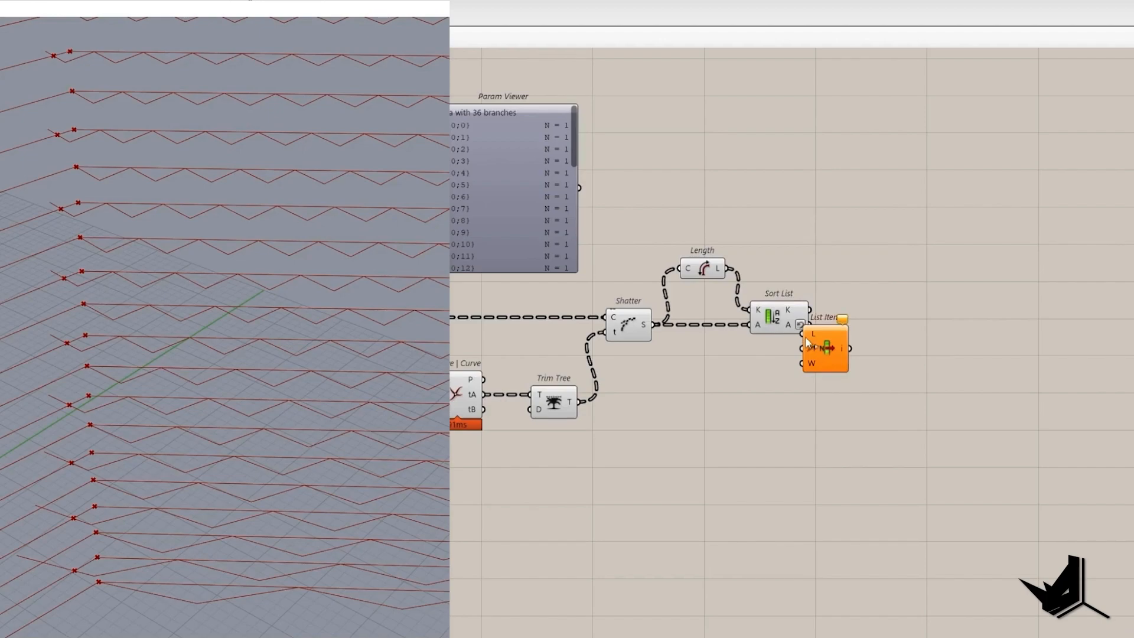
# Turn off the preview of the components before List Item and examine the trimmed zigzag polylines.
pyautogui.moveTo(809, 487); pyautogui.dragTo(573, 293)
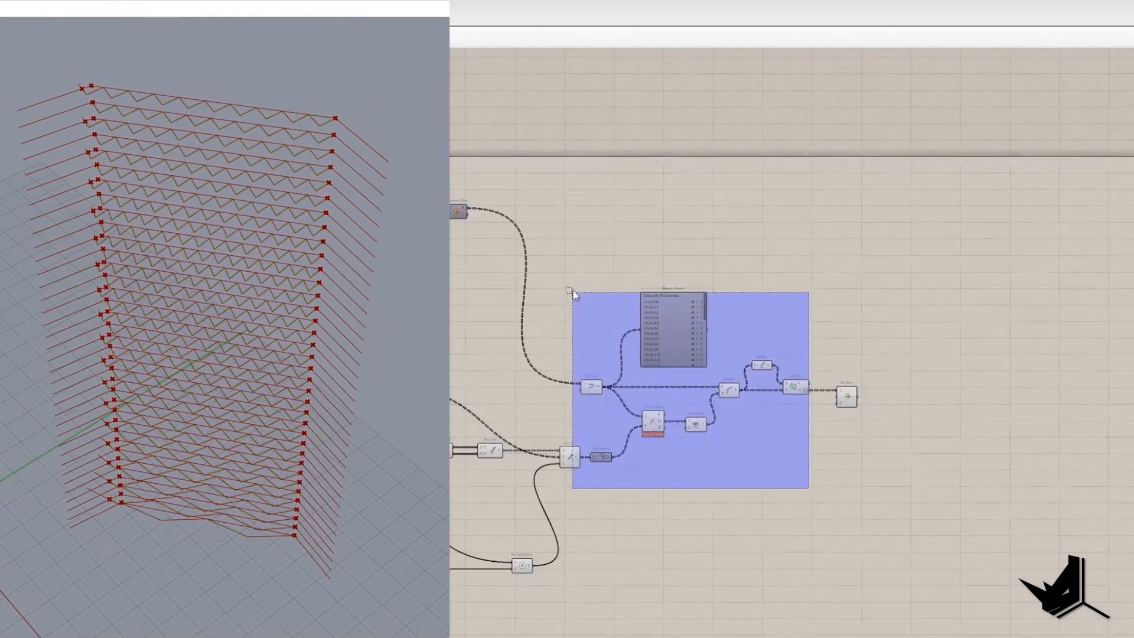
pyautogui.rightClick(583, 235)
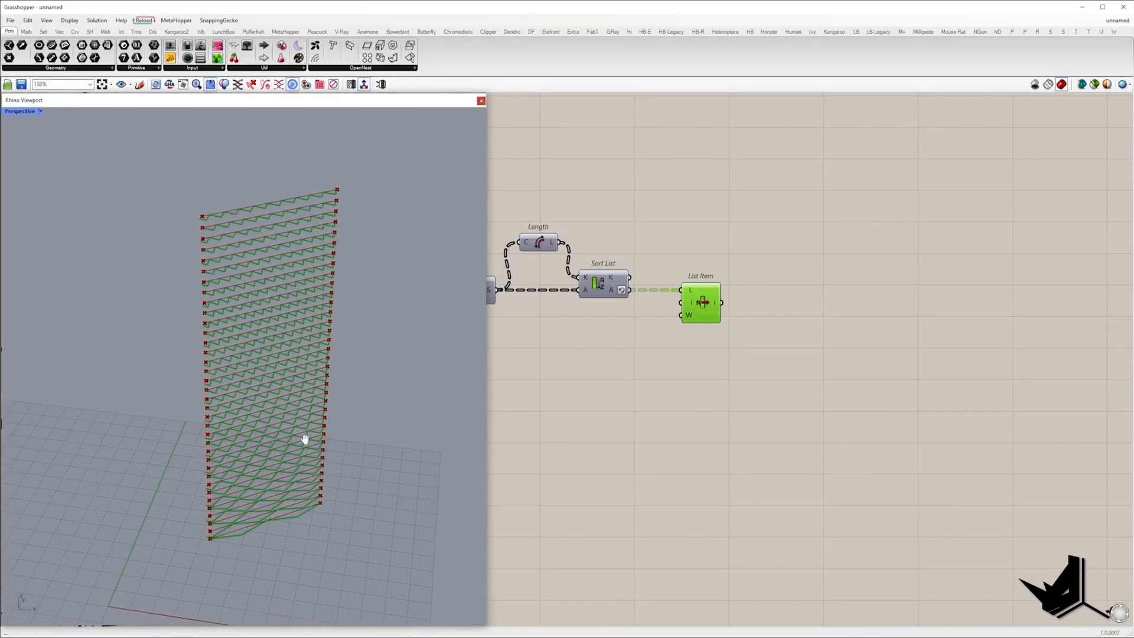
pyautogui.moveTo(301, 435); pyautogui.dragTo(323, 435, button='right')
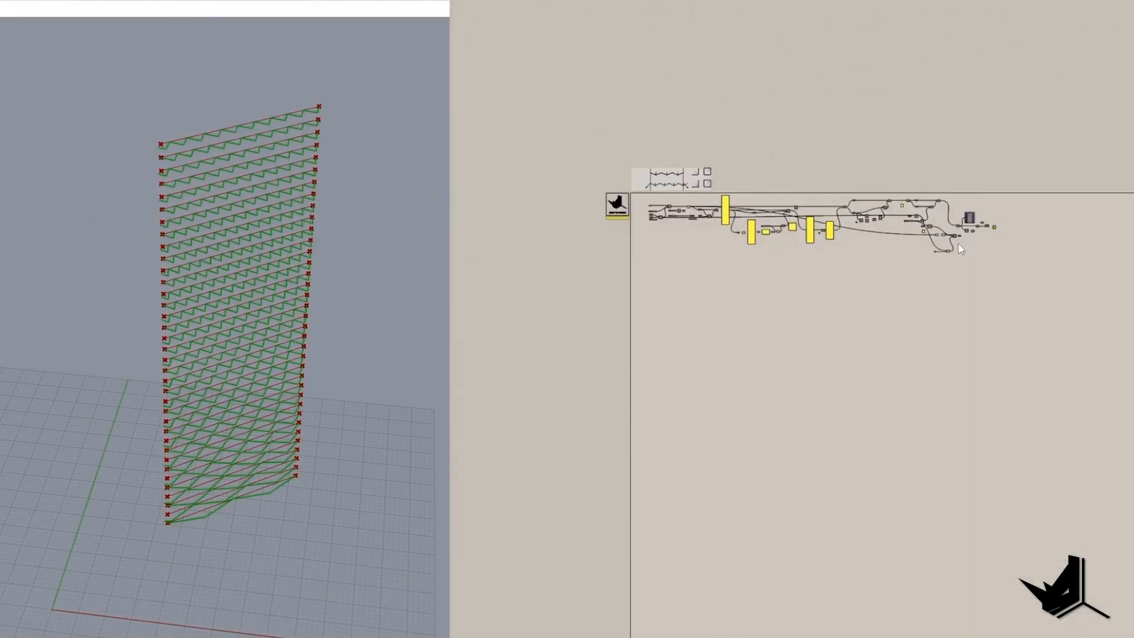
# Add an End Points component fed by the first Line SDL and place it below List Item.
pyautogui.scroll(5, 838, 226)
pyautogui.click(557, 203)
pyautogui.rightClick(576, 146)
pyautogui.click(595, 152)
pyautogui.doubleClick(629, 520)
pyautogui.write('end')
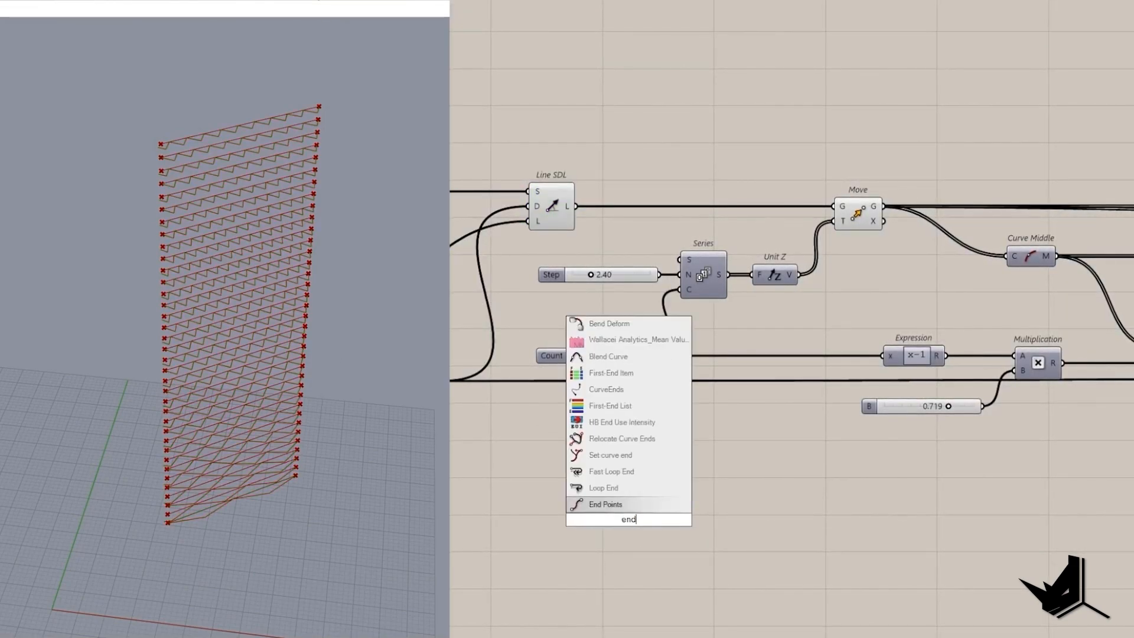
pyautogui.click(602, 509)
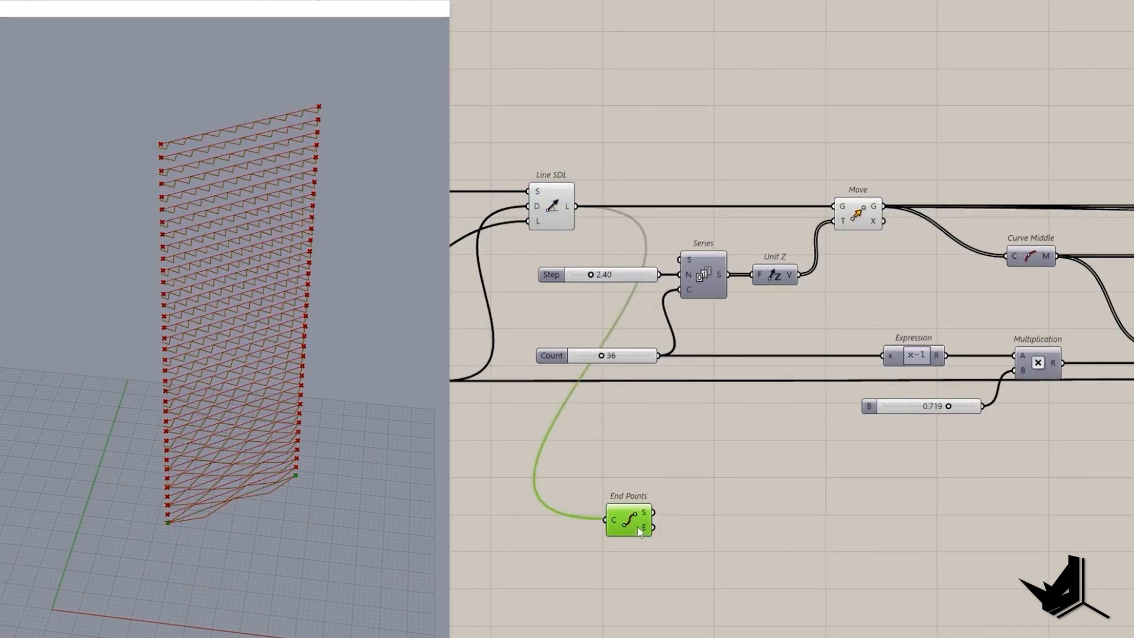
pyautogui.scroll(-8, 642, 205)
pyautogui.moveTo(636, 203); pyautogui.dragTo(626, 359)
pyautogui.scroll(7, 721, 321)
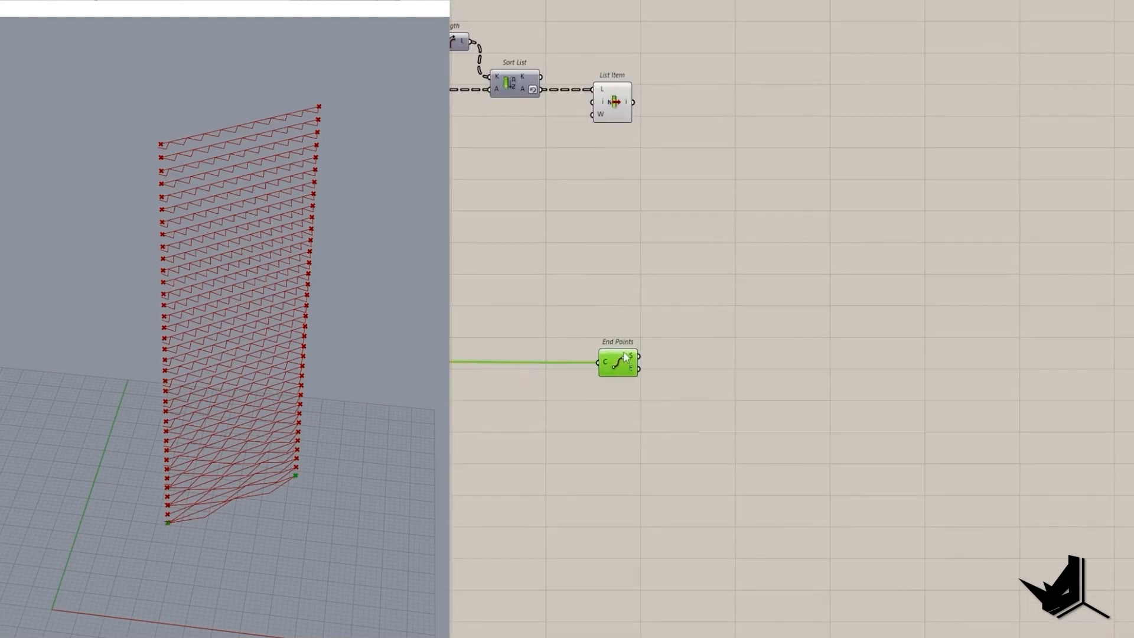
# Add a Point parameter holding End Points' start point and use it as the origin of a new Construct Plane.
pyautogui.doubleClick(682, 349)
pyautogui.write('pt')
pyautogui.click(648, 284)
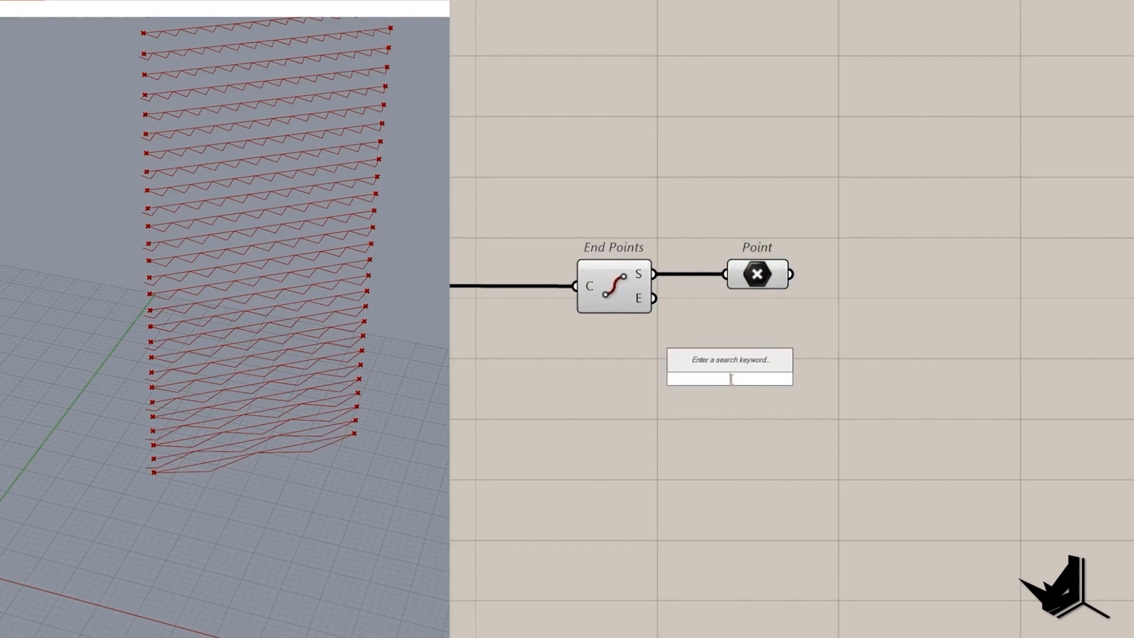
pyautogui.write('con plane')
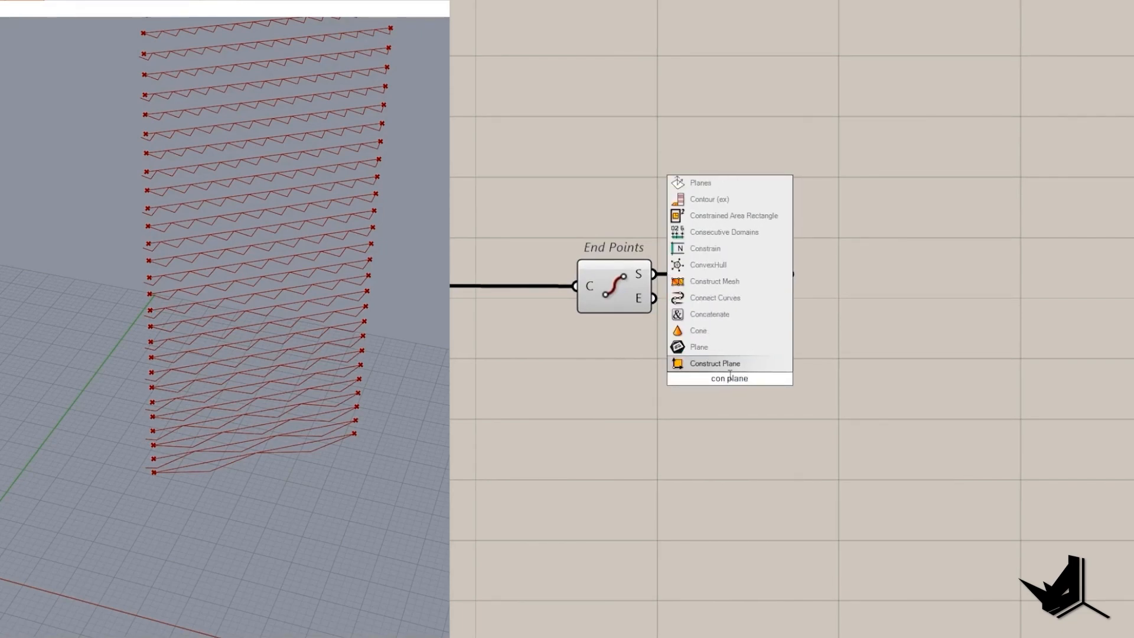
pyautogui.press('Return')
pyautogui.moveTo(795, 274); pyautogui.dragTo(909, 299)
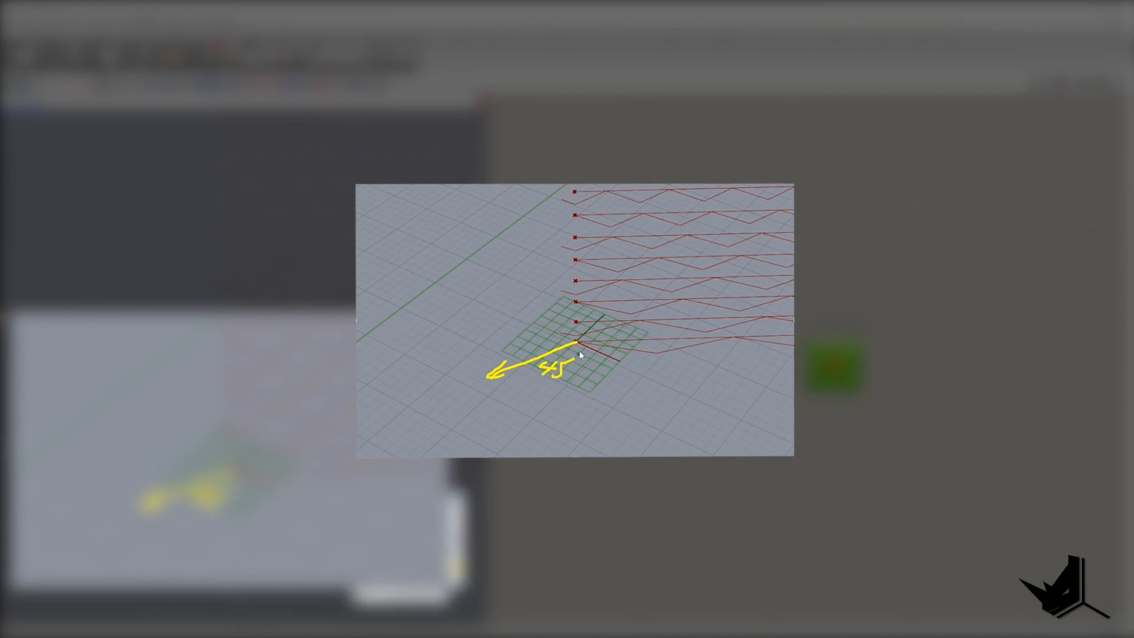
pyautogui.moveTo(579, 344); pyautogui.dragTo(480, 347)
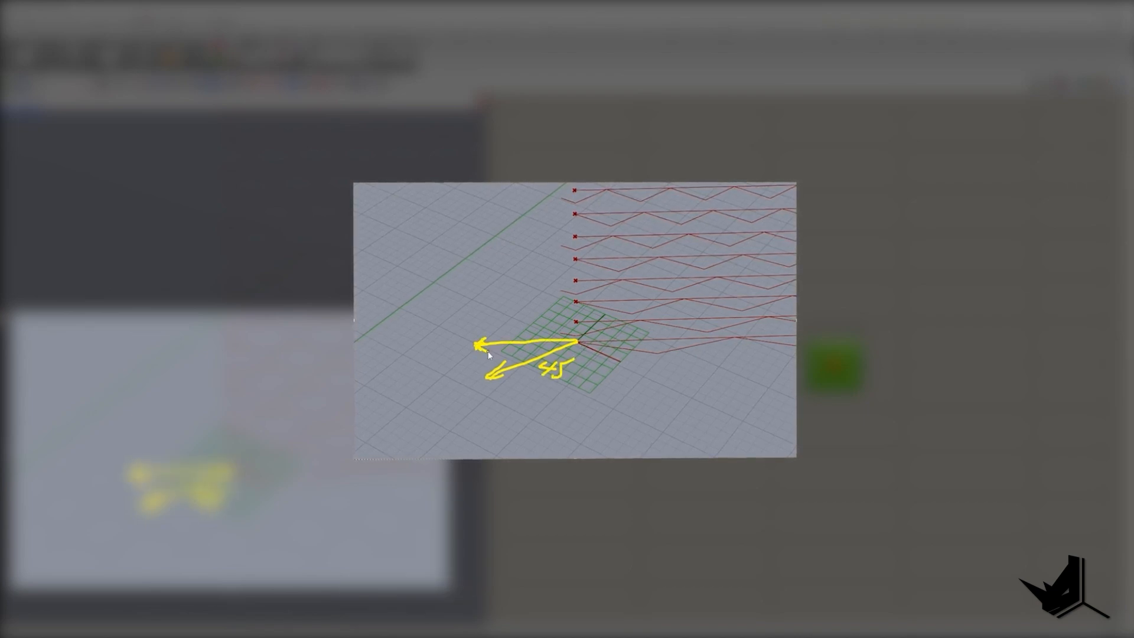
pyautogui.moveTo(526, 342); pyautogui.dragTo(536, 361)
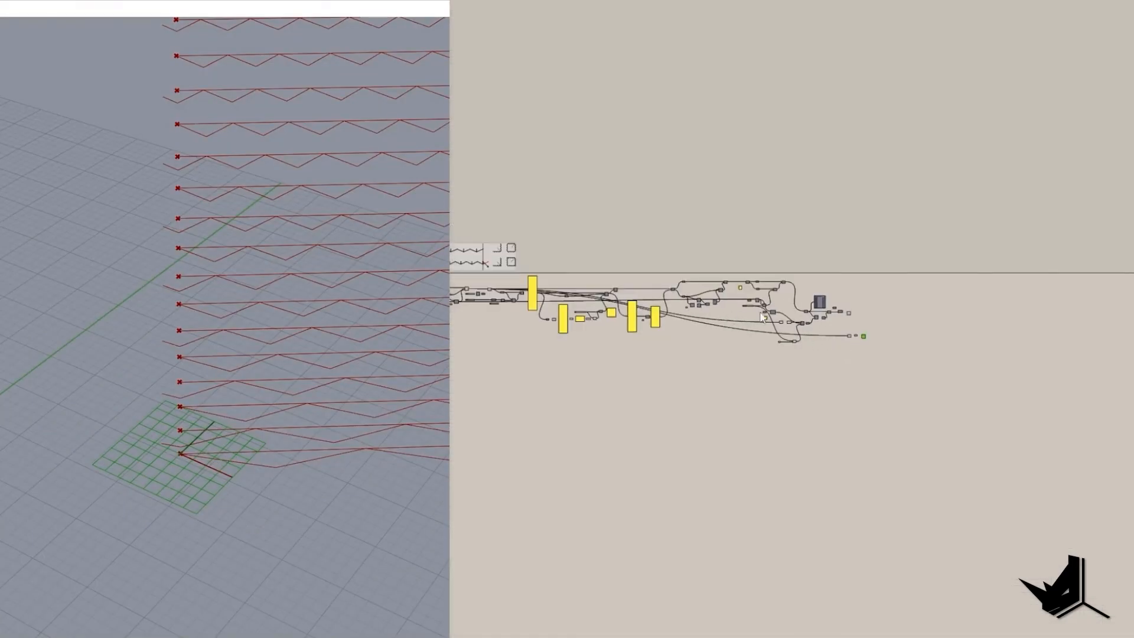
# Add a Vector parameter holding the line direction and feed it into a new vector Rotate component.
pyautogui.doubleClick(634, 366)
pyautogui.write('vec')
pyautogui.click(628, 352)
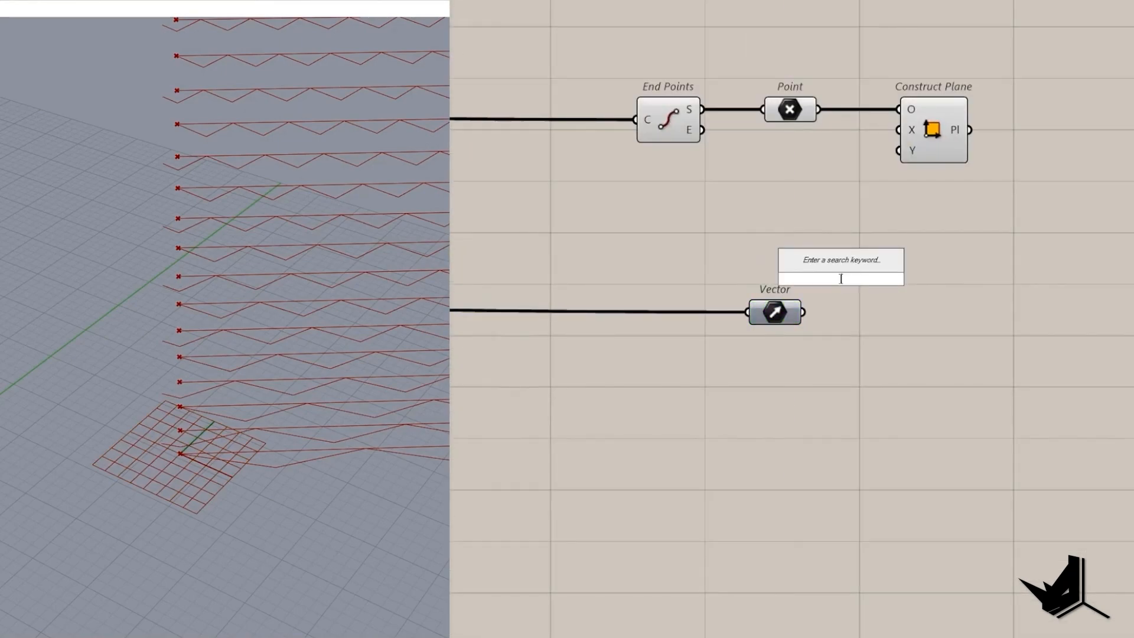
pyautogui.write('rotate')
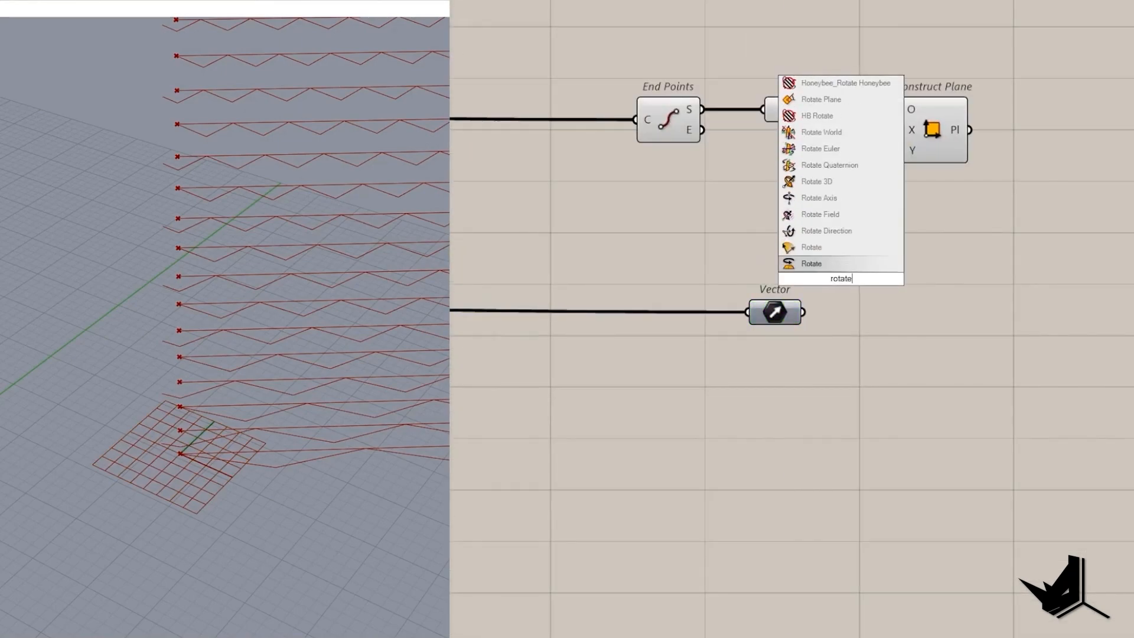
pyautogui.click(826, 247)
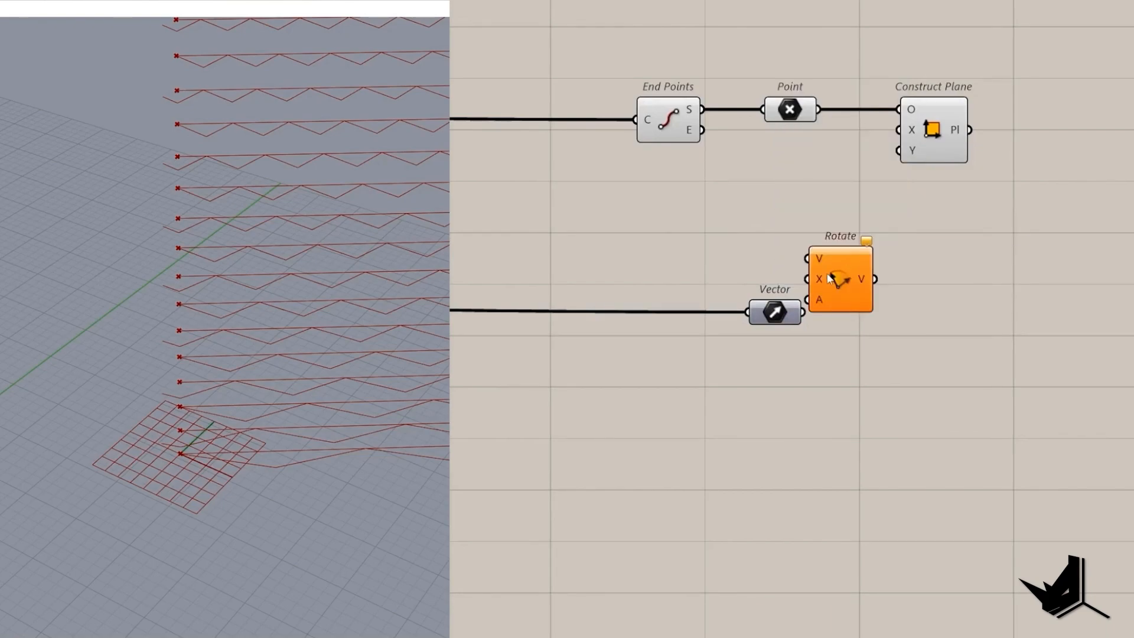
pyautogui.moveTo(866, 310); pyautogui.dragTo(882, 368)
# Add a panel containing 45 and wire it to Rotate's angle input, switching that input to degrees.
pyautogui.click(780, 406)
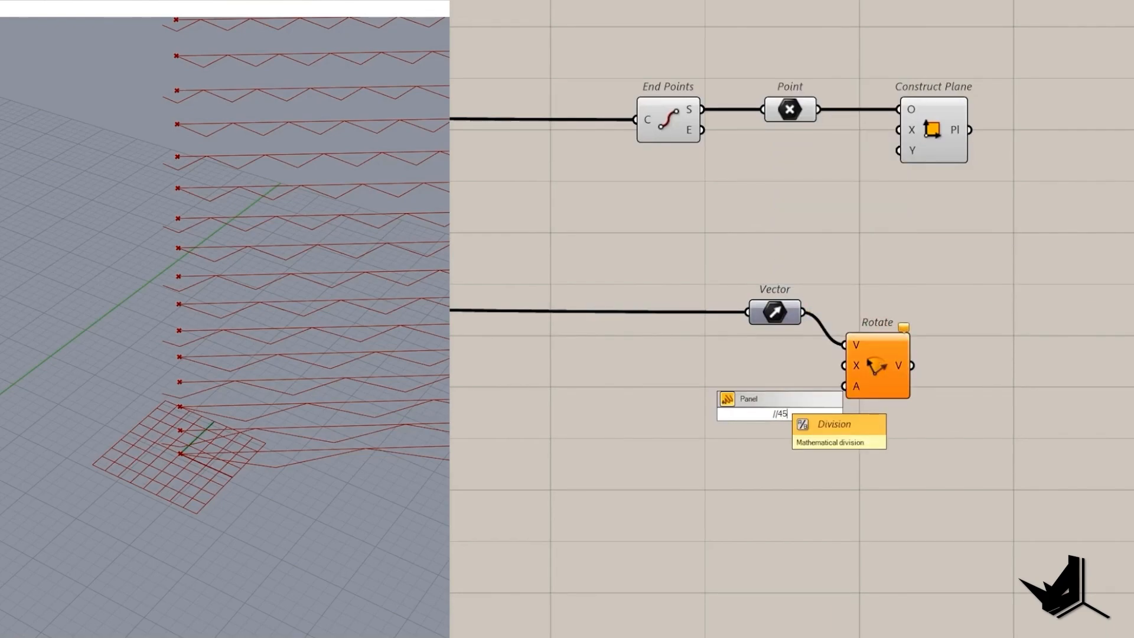
pyautogui.scroll(2, 774, 402)
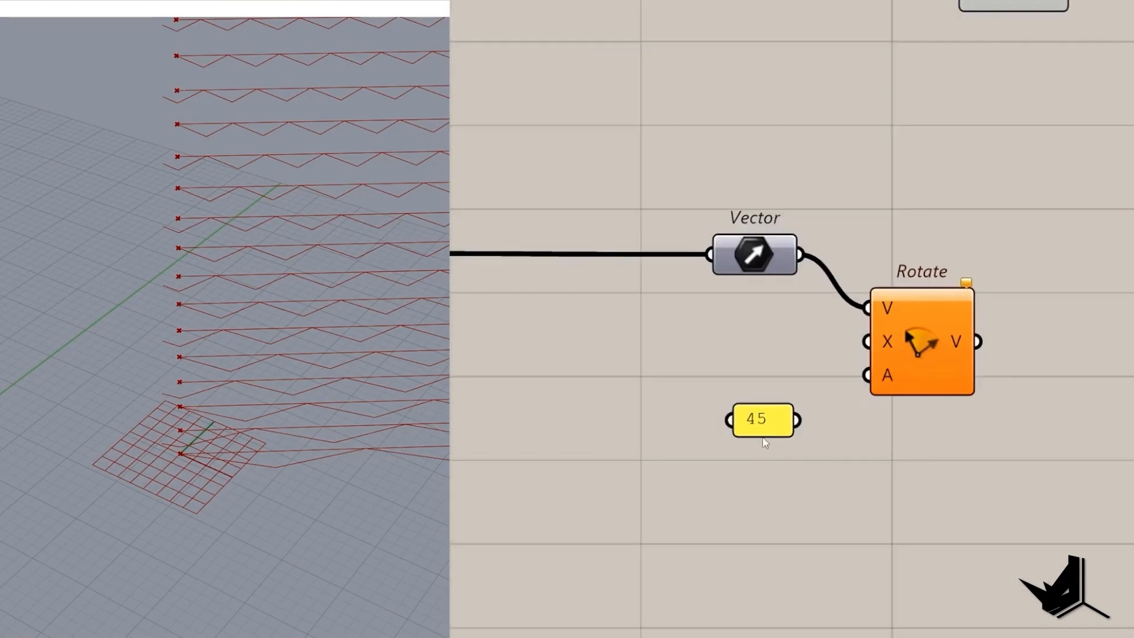
pyautogui.rightClick(888, 383)
pyautogui.click(935, 514)
pyautogui.moveTo(936, 376); pyautogui.dragTo(996, 370)
# Add a Unit Z vector and use it as the axis of Rotate.
pyautogui.doubleClick(791, 343)
pyautogui.write('z')
pyautogui.click(776, 317)
pyautogui.moveTo(906, 343); pyautogui.dragTo(907, 342)
pyautogui.moveTo(998, 345); pyautogui.dragTo(1004, 353)
# Wire the rotated vector to Construct Plane's X axis and a new Unit Z to its Y axis.
pyautogui.moveTo(1066, 333); pyautogui.dragTo(968, 376, button='right')
pyautogui.scroll(-3, 883, 178)
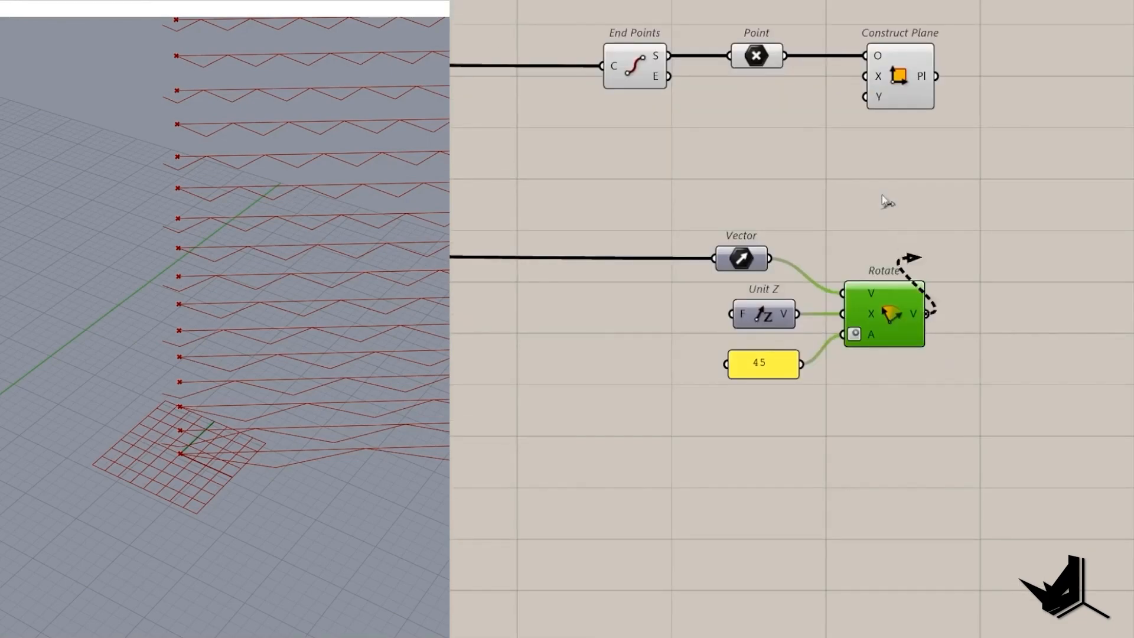
pyautogui.moveTo(926, 314); pyautogui.dragTo(865, 76)
pyautogui.moveTo(900, 86); pyautogui.dragTo(1099, 86)
pyautogui.doubleClick(930, 135)
pyautogui.write('z')
pyautogui.click(918, 119)
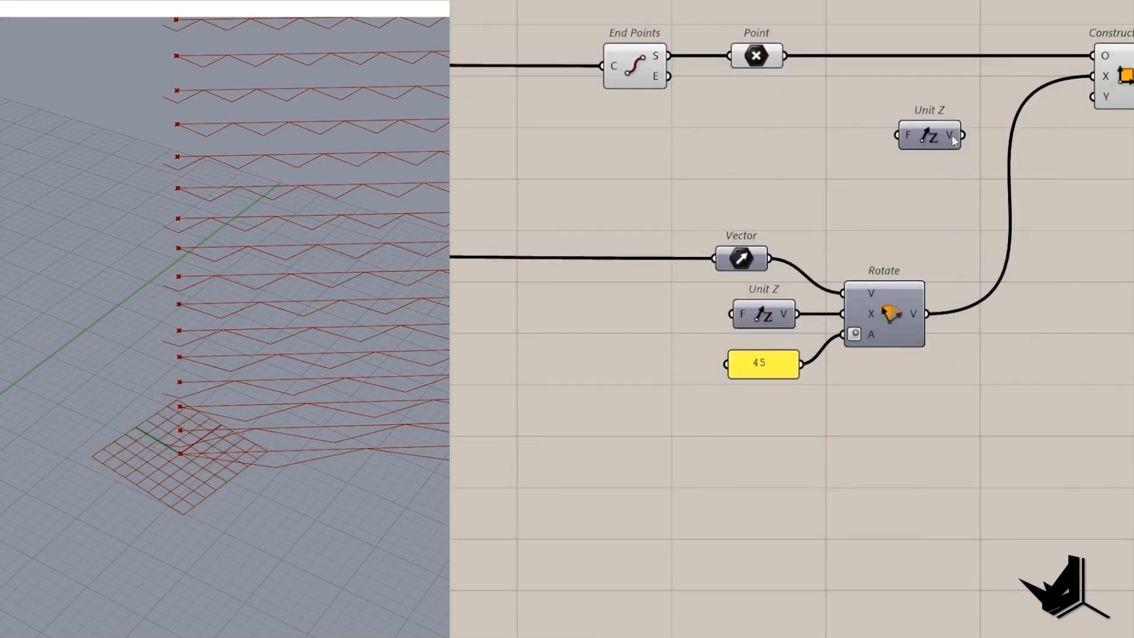
pyautogui.click(1121, 85)
pyautogui.moveTo(100, 319)
pyautogui.mouseDown(button='right')
pyautogui.moveTo(203, 309)
pyautogui.moveTo(106, 301)
pyautogui.mouseUp(button='right')
# Add a Mirror component that mirrors List Item's polylines about the constructed plane.
pyautogui.scroll(-3, 945, 148)
pyautogui.moveTo(944, 147); pyautogui.dragTo(738, 344, button='right')
pyautogui.doubleClick(884, 169)
pyautogui.write('mir')
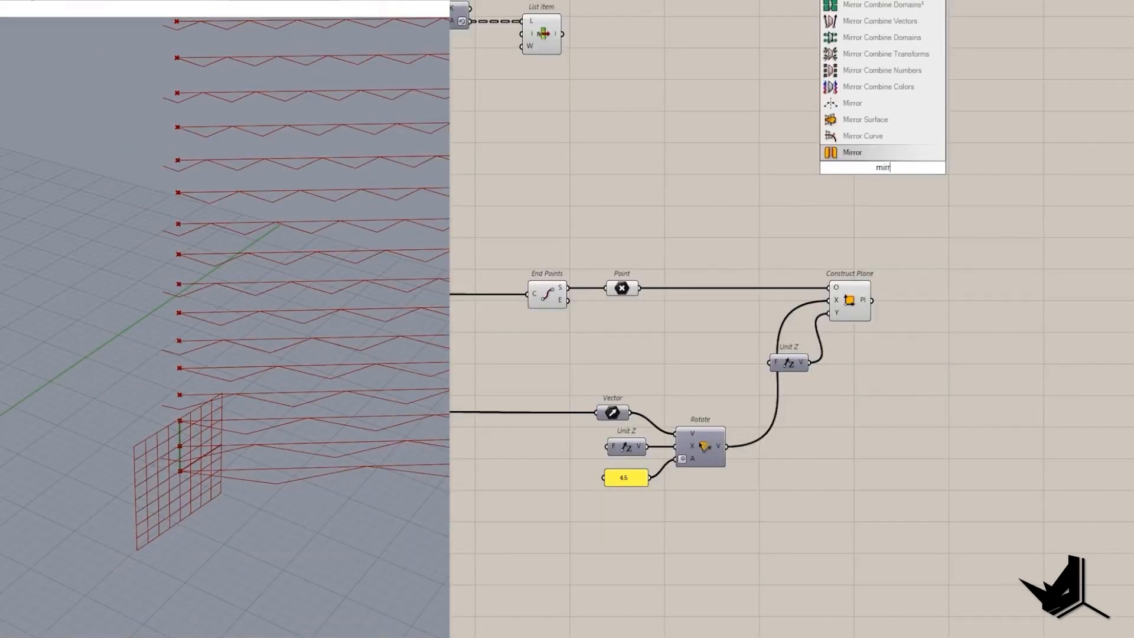
pyautogui.write('r')
pyautogui.press('Return')
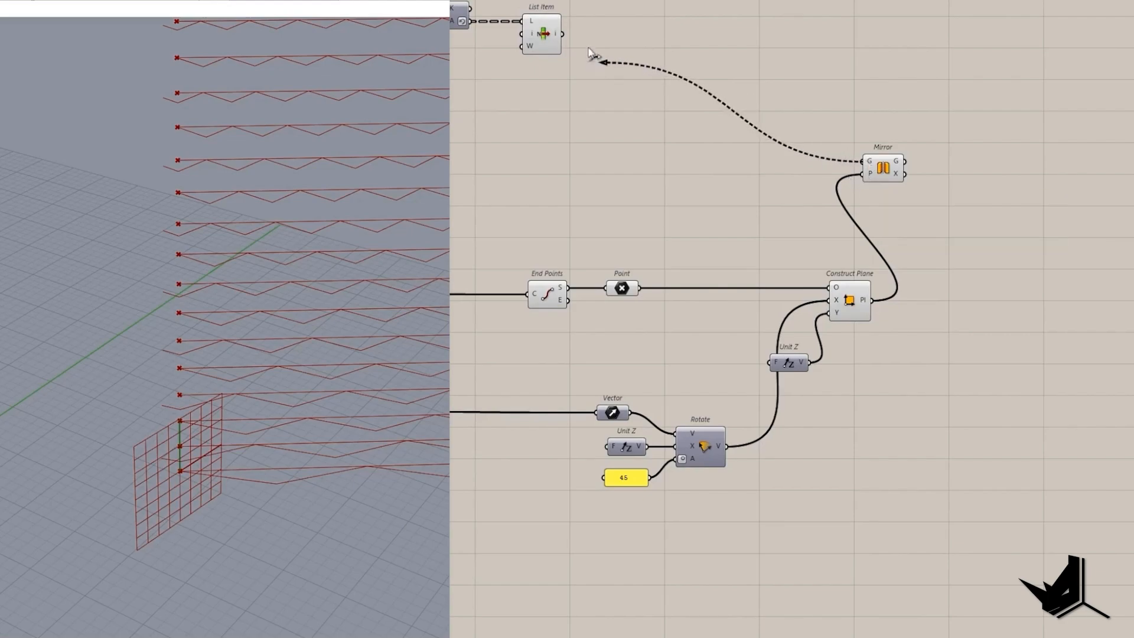
pyautogui.moveTo(597, 58); pyautogui.dragTo(566, 37)
pyautogui.moveTo(157, 240); pyautogui.dragTo(183, 355, button='right')
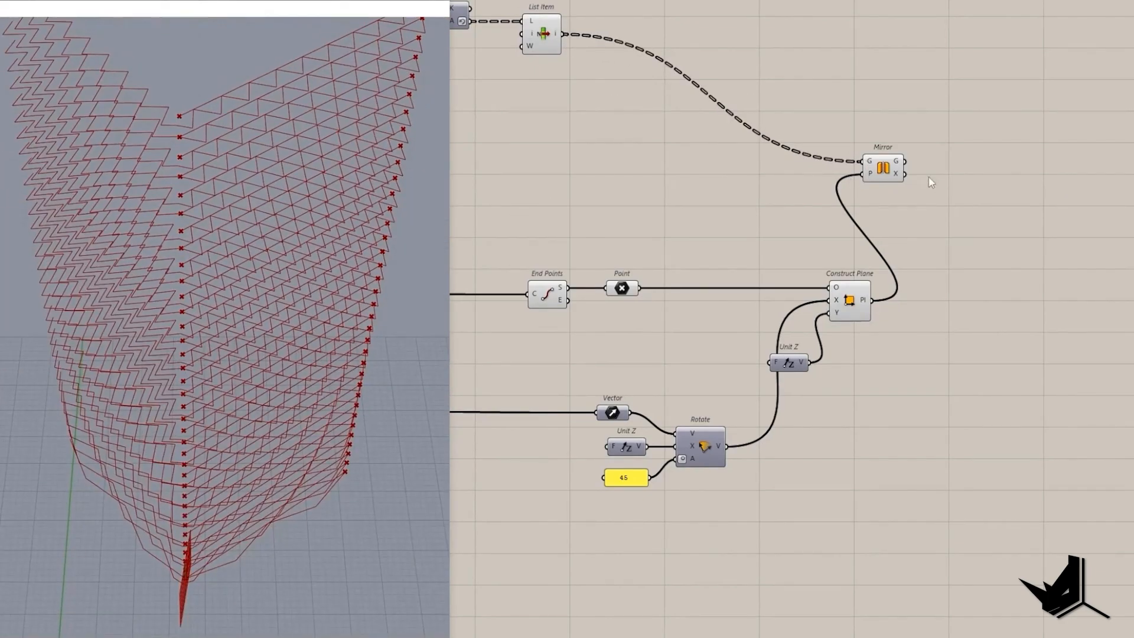
pyautogui.moveTo(122, 332); pyautogui.dragTo(213, 298, button='right')
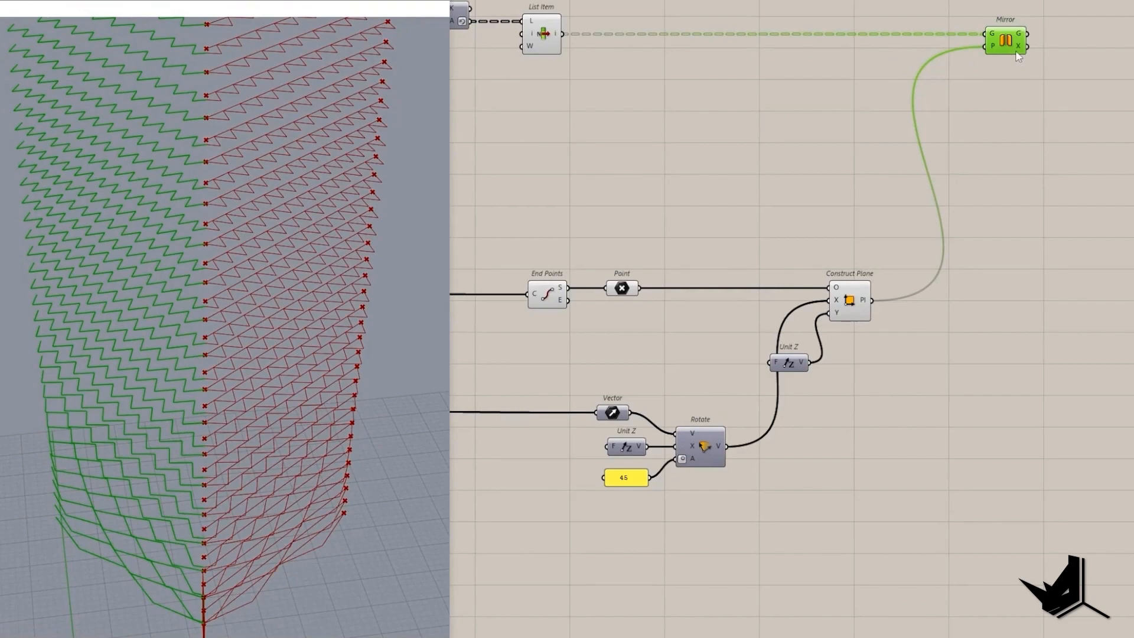
# Add a Merge component combining List Item's polylines as D1 with the mirrored ones as D2.
pyautogui.moveTo(990, 170); pyautogui.dragTo(855, 311, button='right')
pyautogui.doubleClick(913, 243)
pyautogui.write('mer')
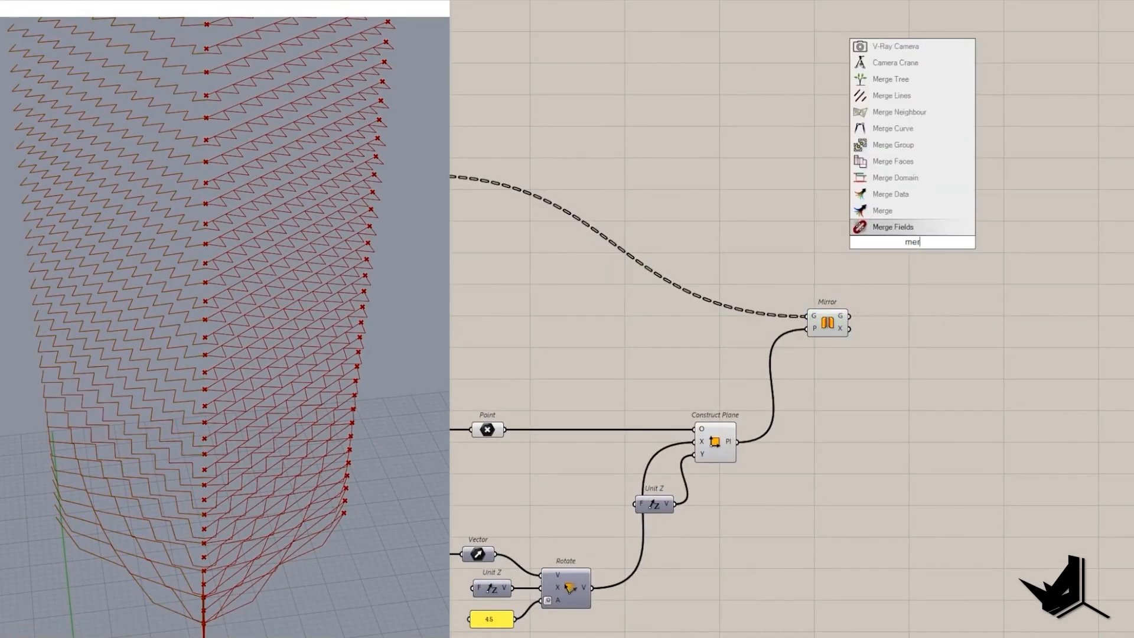
pyautogui.write('ge')
pyautogui.press('Return')
pyautogui.scroll(-4, 890, 229)
pyautogui.moveTo(890, 229); pyautogui.dragTo(646, 202)
pyautogui.scroll(2, 657, 201)
pyautogui.moveTo(1004, 253); pyautogui.dragTo(1033, 212)
# Examine the opposite end of the trimmed polylines at the lowest end point for the second mirror plane.
pyautogui.keyDown('shift'); pyautogui.moveTo(246, 313); pyautogui.dragTo(162, 342, button='right'); pyautogui.keyUp('shift')
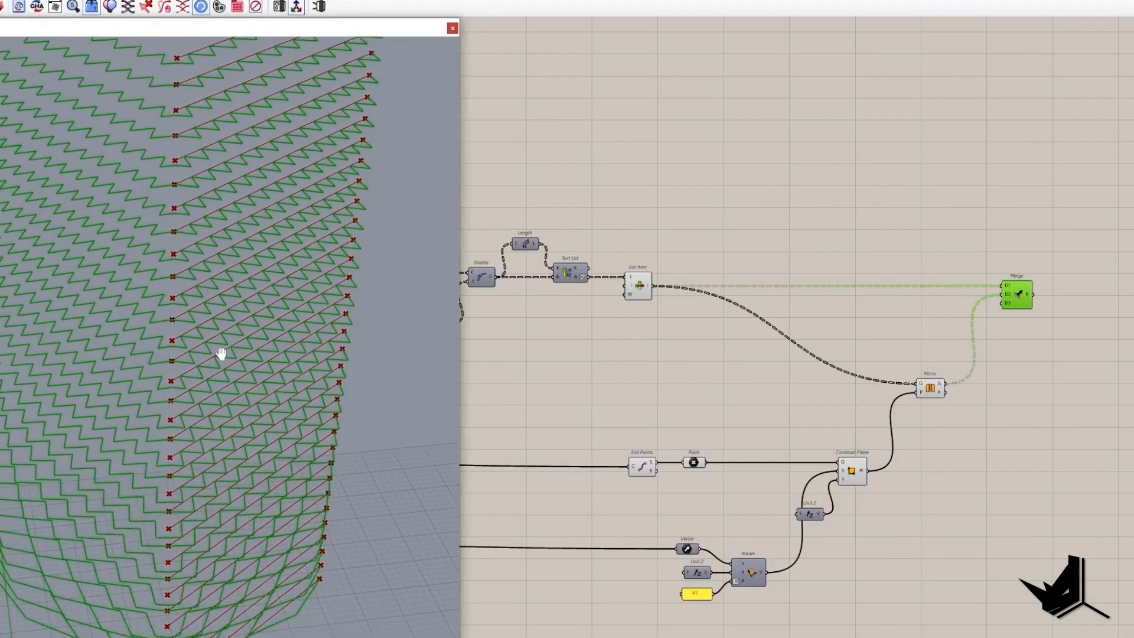
pyautogui.scroll(-5, 155, 366)
pyautogui.moveTo(148, 386); pyautogui.dragTo(143, 462, button='right')
pyautogui.scroll(8, 211, 398)
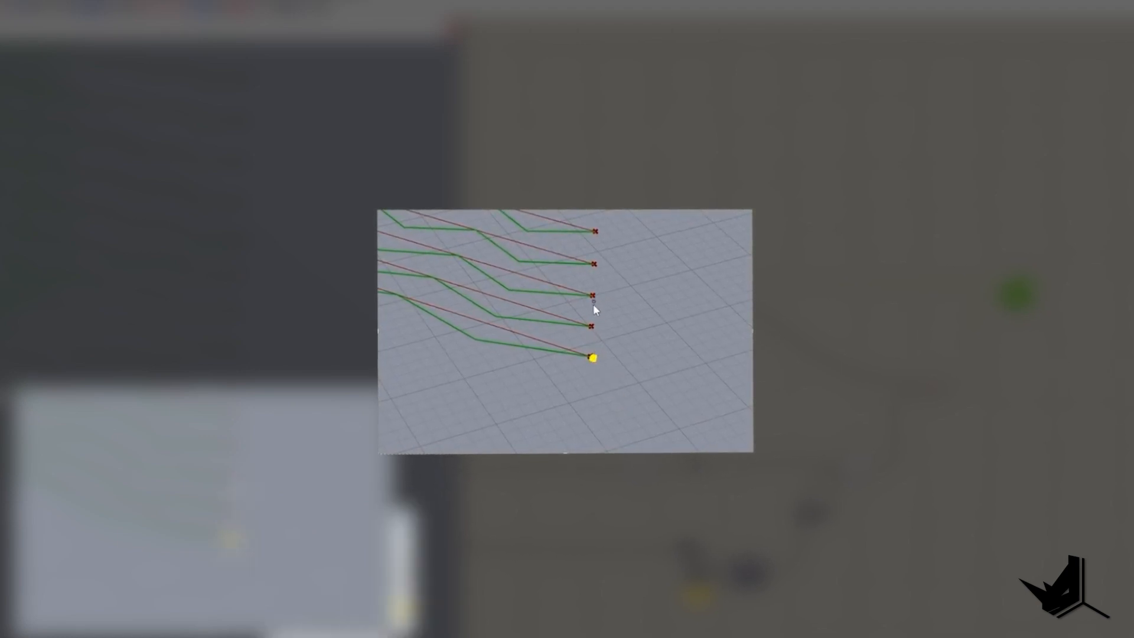
pyautogui.moveTo(593, 358)
pyautogui.mouseDown()
pyautogui.moveTo(639, 397)
pyautogui.moveTo(649, 390)
pyautogui.moveTo(596, 388)
pyautogui.moveTo(618, 387)
pyautogui.mouseUp()
pyautogui.moveTo(604, 289); pyautogui.dragTo(661, 317)
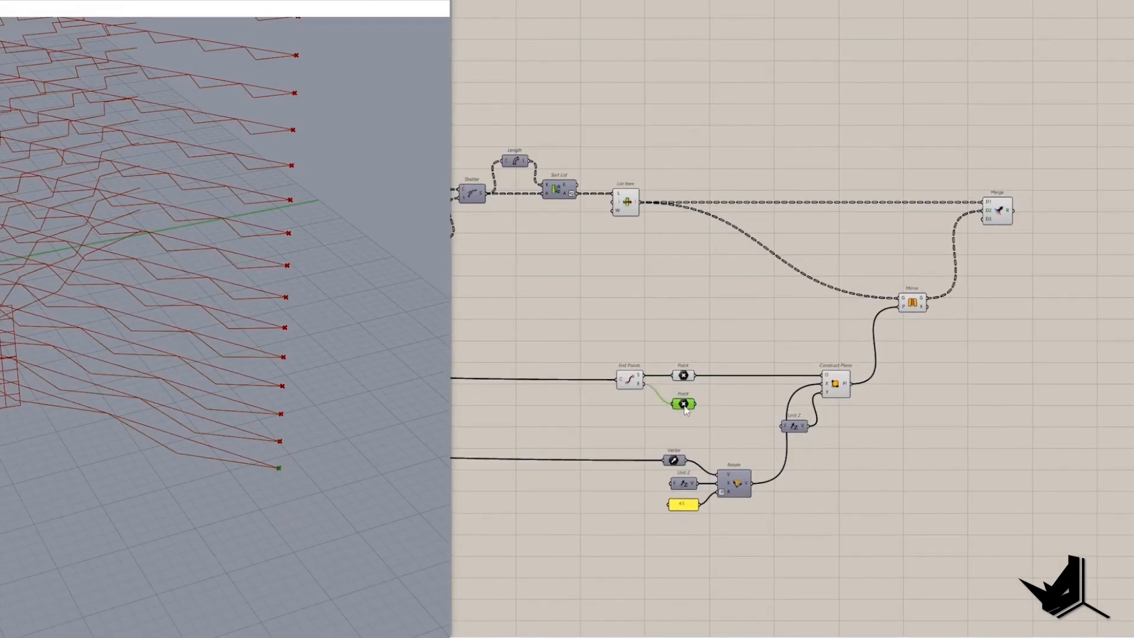
# Move the Vector, Unit Z, 45 panel and Rotate group away from Construct Plane and place End Points' end Point parameter lower.
pyautogui.moveTo(749, 423); pyautogui.dragTo(603, 553)
pyautogui.scroll(2, 741, 615)
pyautogui.moveTo(774, 487); pyautogui.dragTo(638, 386)
pyautogui.moveTo(732, 428); pyautogui.dragTo(450, 428)
pyautogui.moveTo(588, 408); pyautogui.dragTo(732, 354)
pyautogui.moveTo(651, 353); pyautogui.dragTo(762, 354, button='right')
# Duplicate the vector rotation group below the original and set the copy's angle panel to -45.
pyautogui.moveTo(641, 378); pyautogui.dragTo(622, 444)
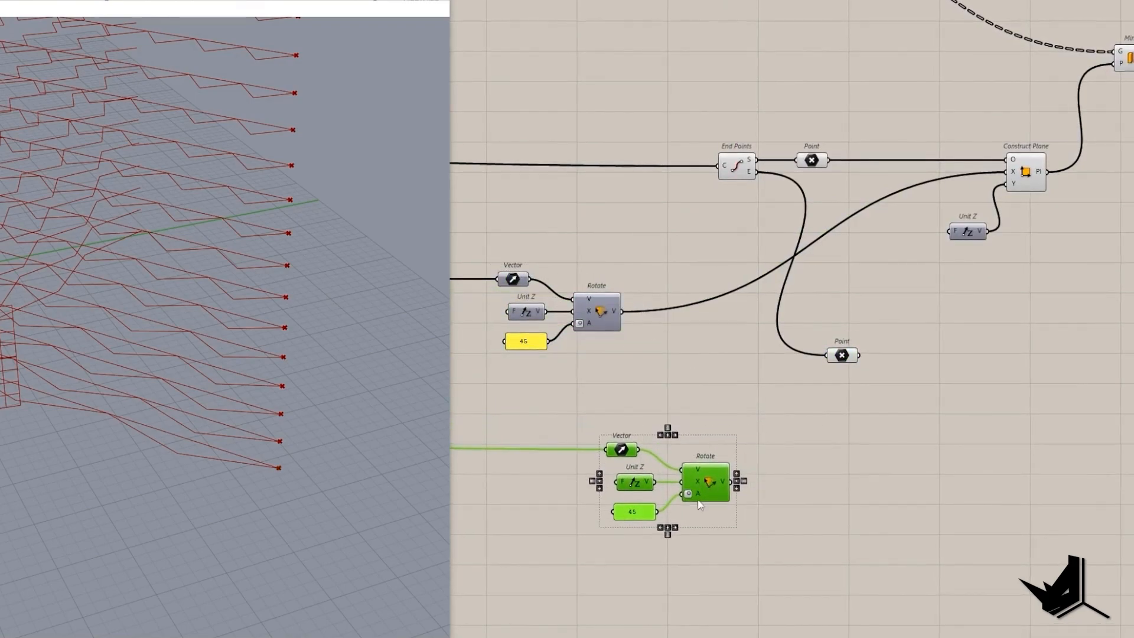
pyautogui.doubleClick(644, 513)
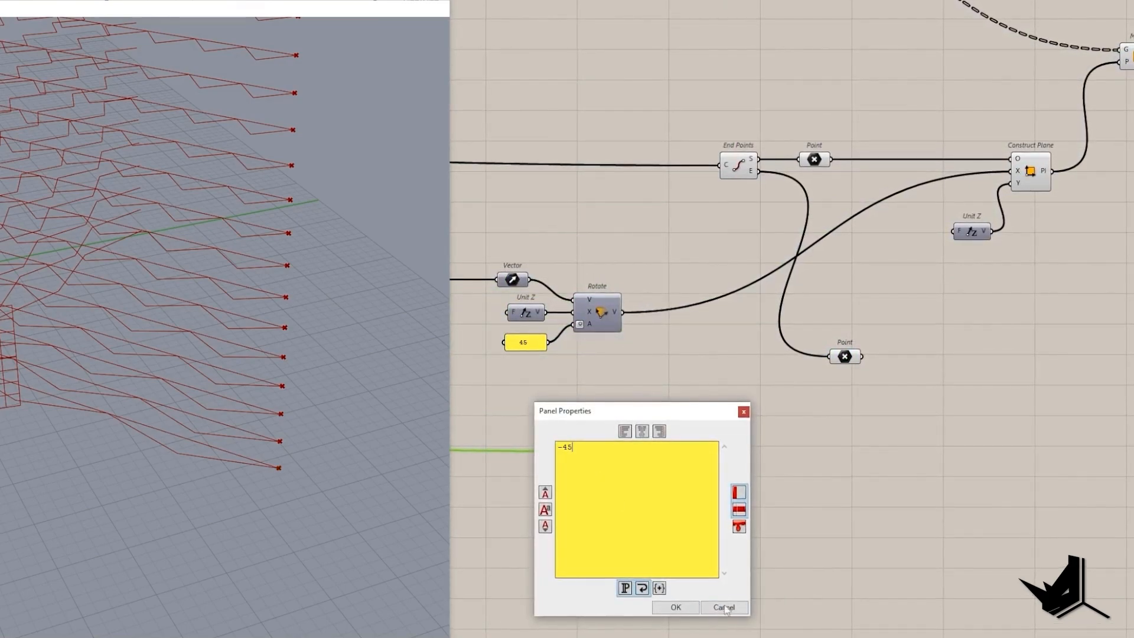
pyautogui.write('-45')
pyautogui.click(675, 610)
# Duplicate Construct Plane with its Unit Z, using the end Point as origin and the -45 degree rotated vector as X axis.
pyautogui.moveTo(1087, 234); pyautogui.dragTo(956, 126)
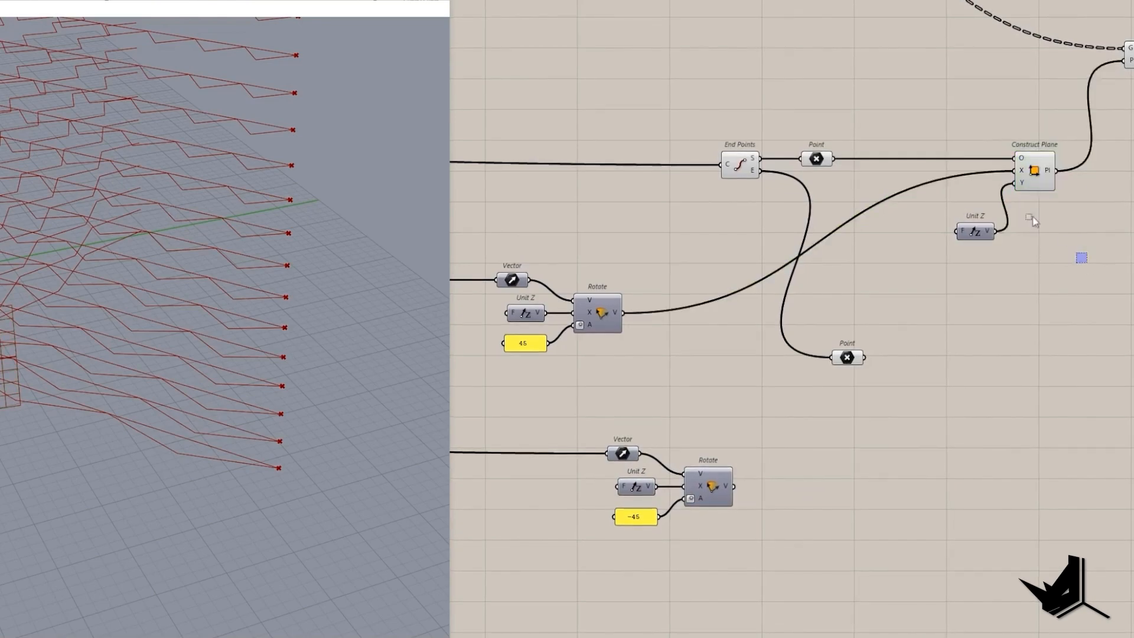
pyautogui.keyDown('alt'); pyautogui.moveTo(1048, 172); pyautogui.dragTo(1020, 419); pyautogui.keyUp('alt')
pyautogui.click(908, 341)
pyautogui.moveTo(868, 359); pyautogui.dragTo(992, 405)
pyautogui.moveTo(744, 486); pyautogui.dragTo(743, 487)
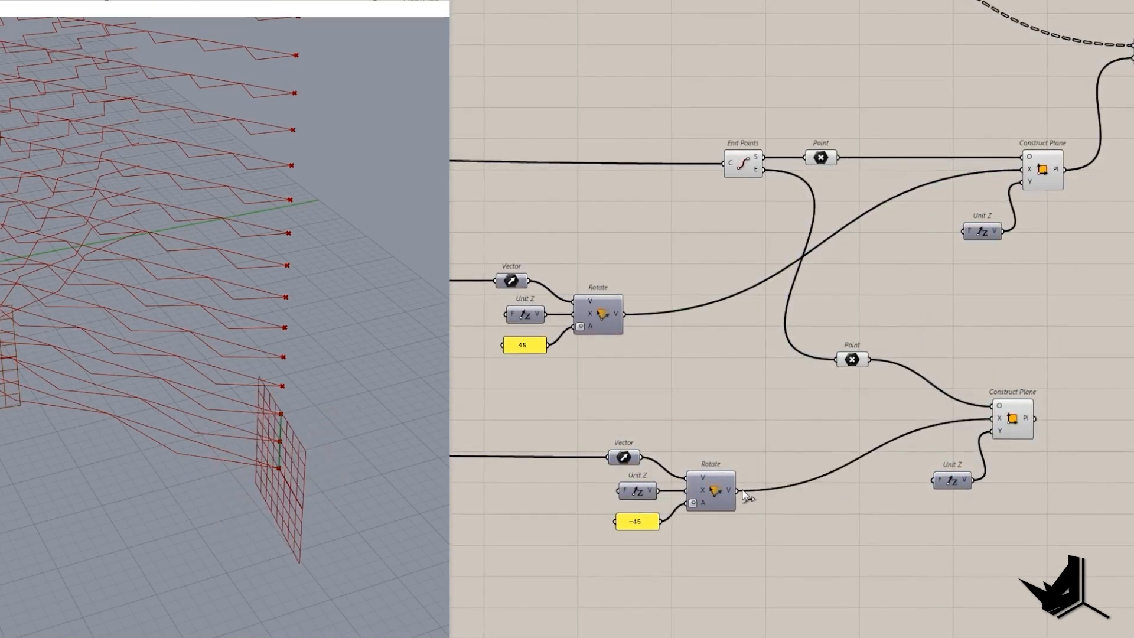
pyautogui.click(1012, 420)
# Duplicate Mirror and feed the copy the merged polylines as geometry and the second constructed plane.
pyautogui.moveTo(148, 452); pyautogui.dragTo(329, 433, button='right')
pyautogui.scroll(-4, 329, 433)
pyautogui.scroll(-4, 518, 354)
pyautogui.scroll(2, 866, 212)
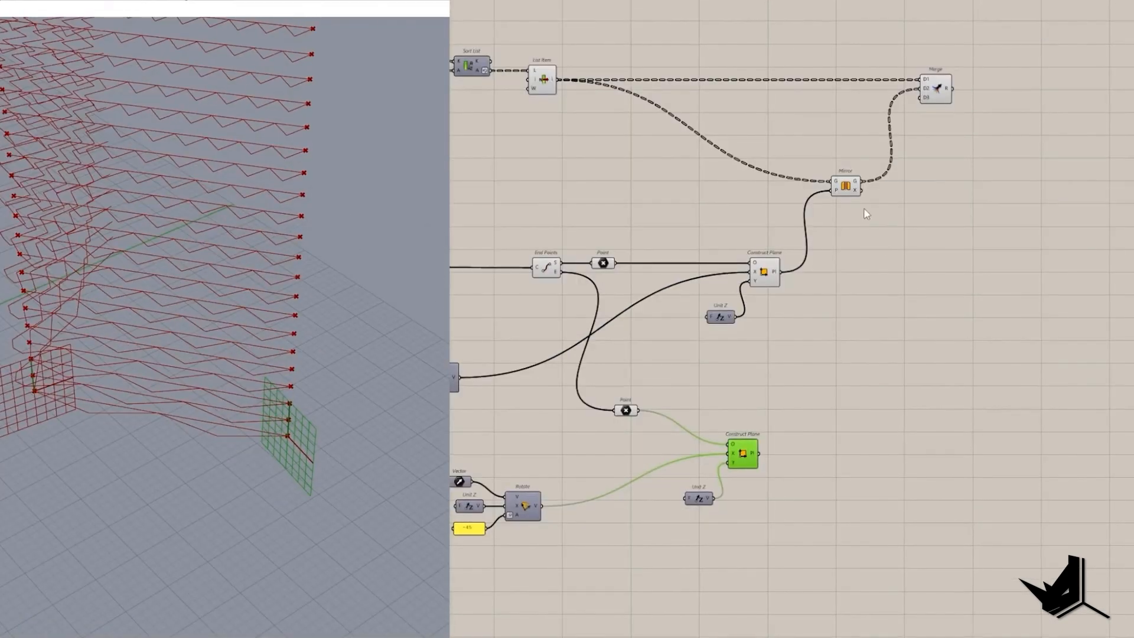
pyautogui.keyDown('alt'); pyautogui.moveTo(849, 190); pyautogui.dragTo(669, 481); pyautogui.keyUp('alt')
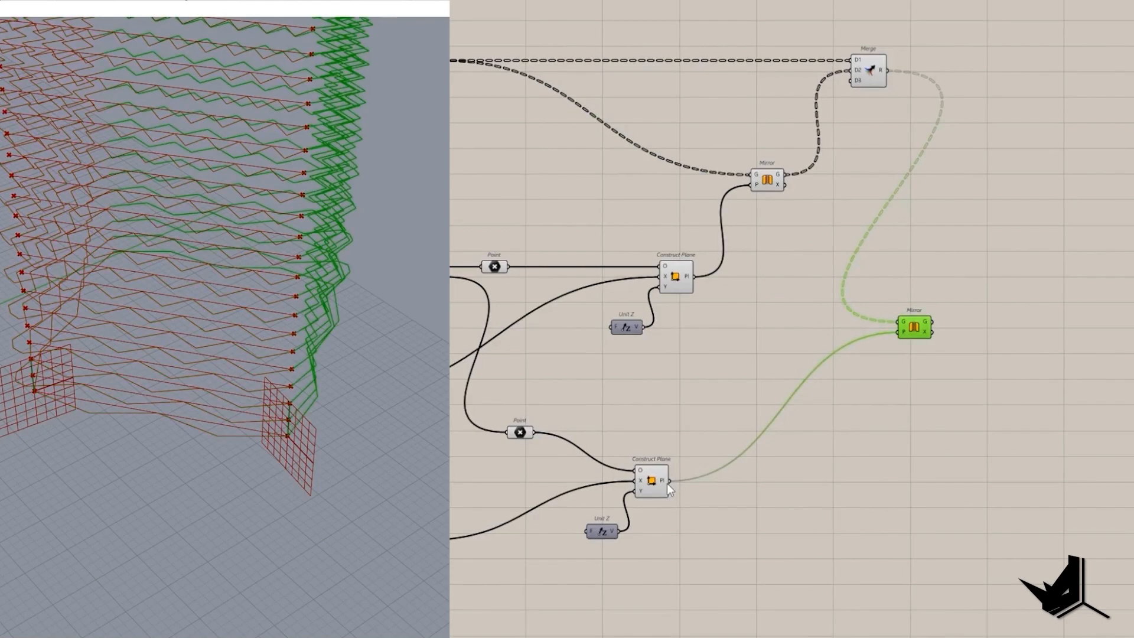
pyautogui.moveTo(909, 326); pyautogui.dragTo(946, 353)
# Add a second Merge combining the first Merge's result as D1 with the second Mirror's geometry as D2.
pyautogui.doubleClick(996, 269)
pyautogui.write('merg')
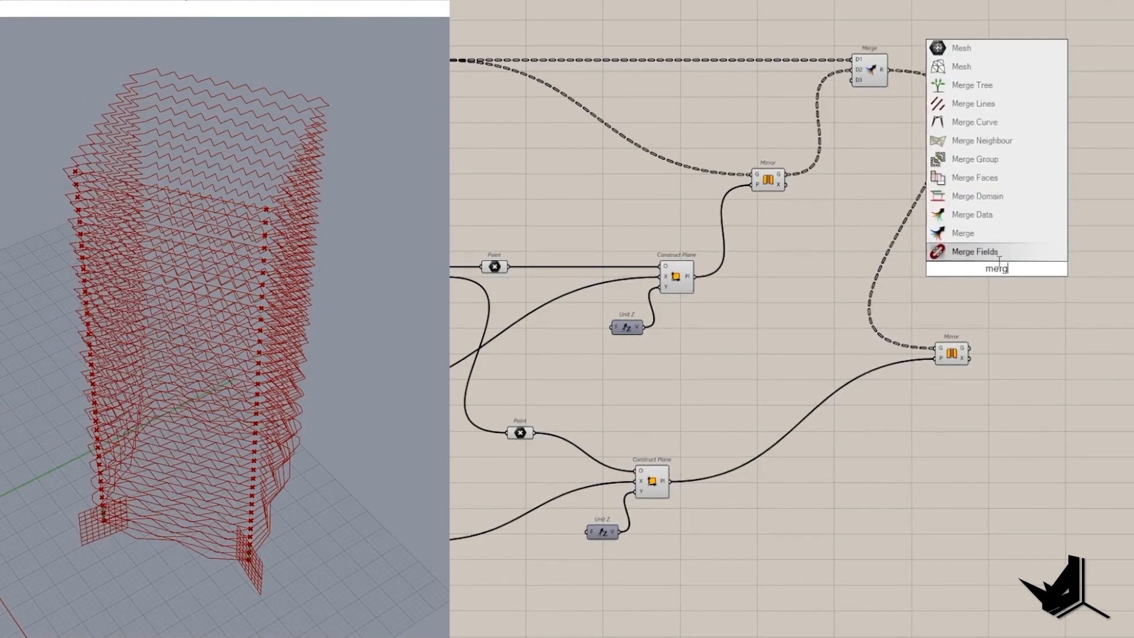
pyautogui.click(987, 229)
pyautogui.moveTo(970, 348); pyautogui.dragTo(898, 95)
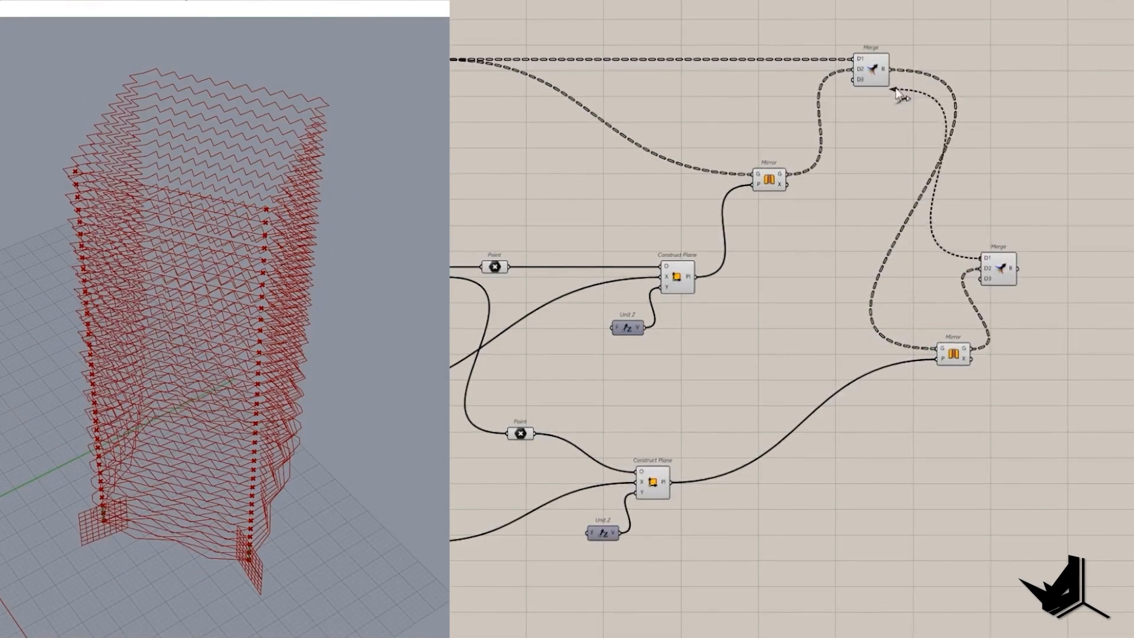
pyautogui.scroll(1, 970, 218)
pyautogui.moveTo(1002, 270); pyautogui.dragTo(1058, 214)
pyautogui.moveTo(1057, 214); pyautogui.dragTo(856, 225, button='right')
pyautogui.scroll(1, 857, 225)
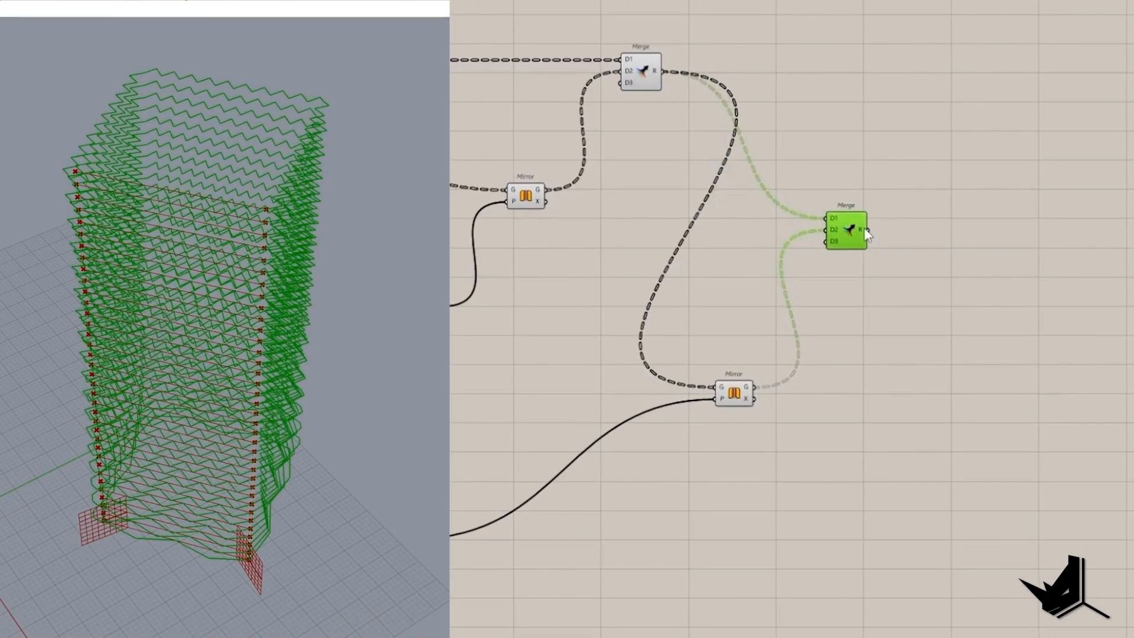
# Add a Join Curves component fed by the second Merge's result.
pyautogui.moveTo(864, 228)
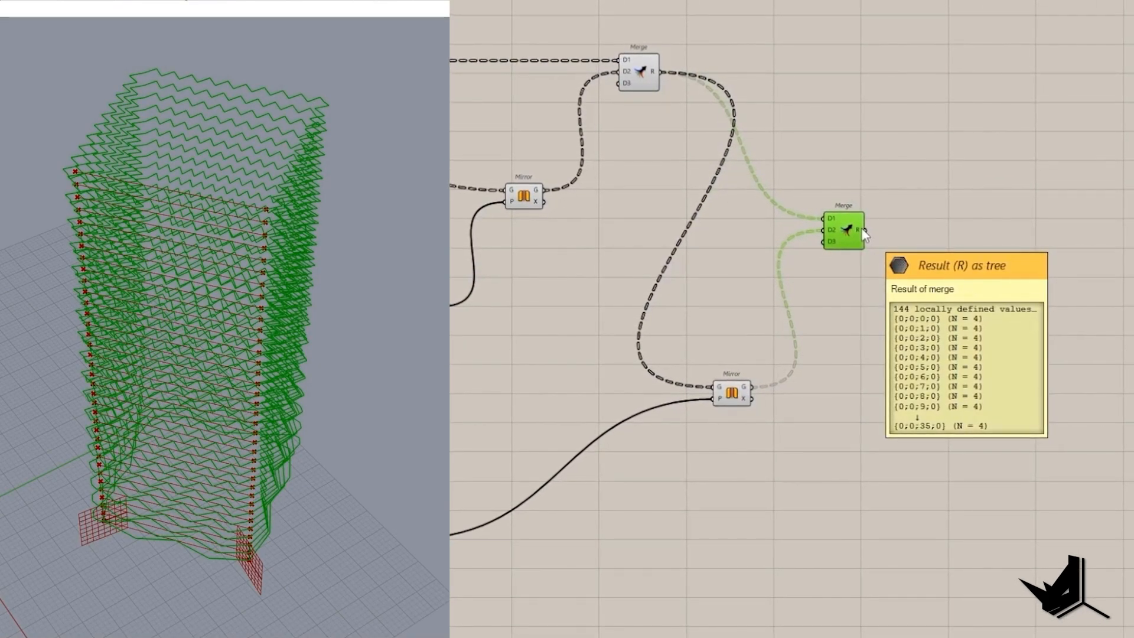
pyautogui.click(891, 222)
pyautogui.doubleClick(889, 220)
pyautogui.write('j')
pyautogui.click(863, 180)
# Add a Boundary Surfaces component fed by the joined curves and place it below Join Curves.
pyautogui.doubleClick(963, 255)
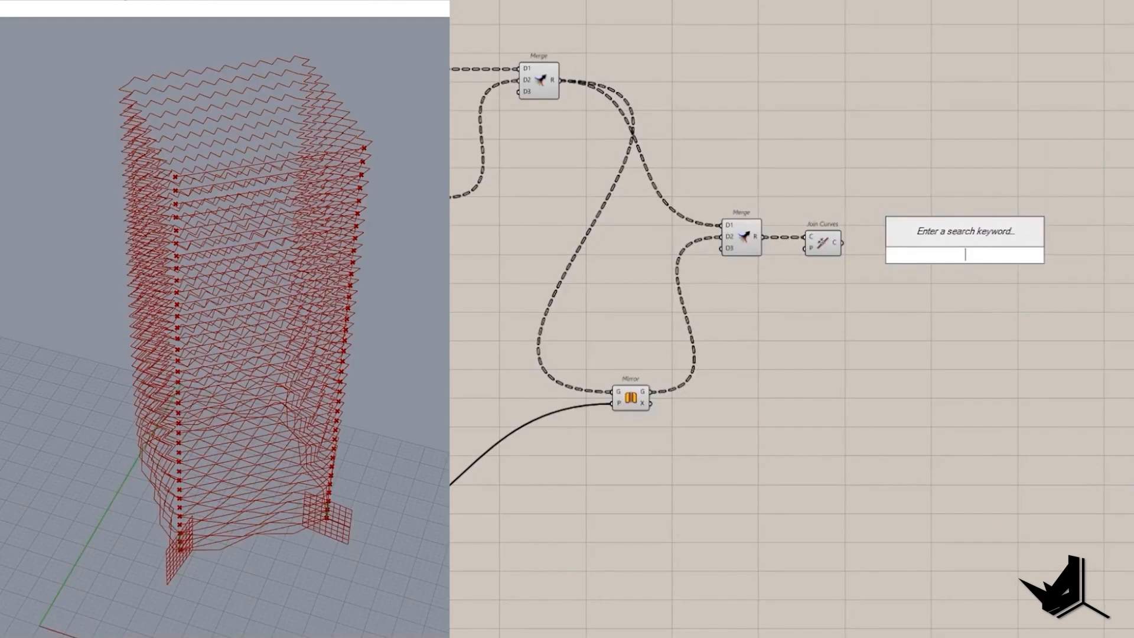
pyautogui.write('bound')
pyautogui.click(952, 216)
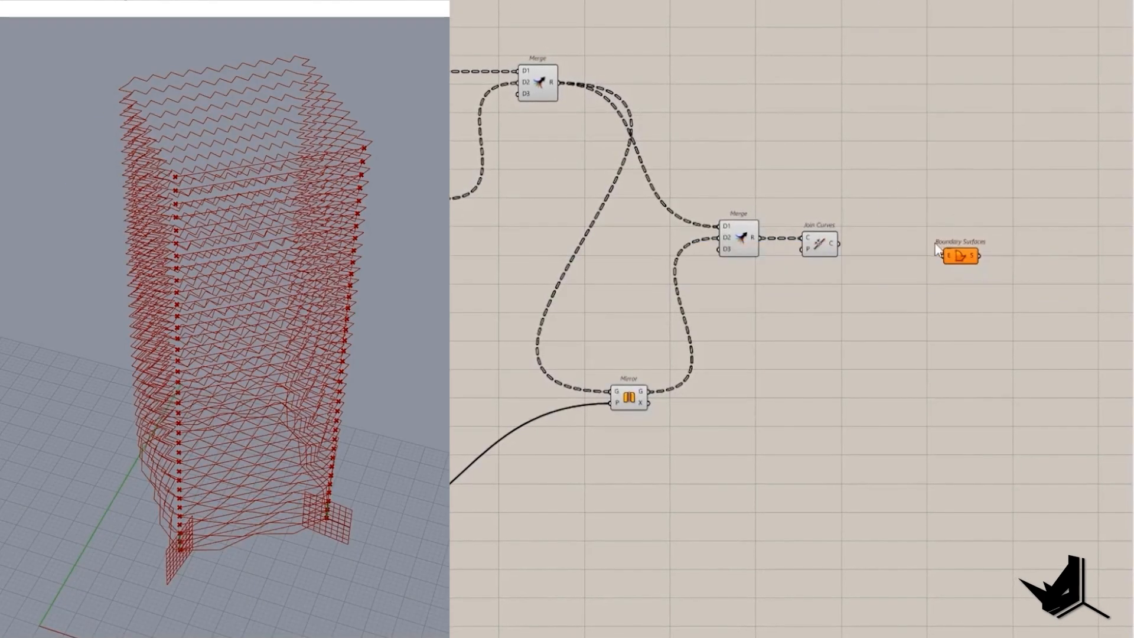
pyautogui.moveTo(867, 254); pyautogui.dragTo(838, 243)
pyautogui.moveTo(960, 261); pyautogui.dragTo(926, 329)
pyautogui.click(574, 172)
pyautogui.moveTo(171, 254); pyautogui.dragTo(233, 202, button='right')
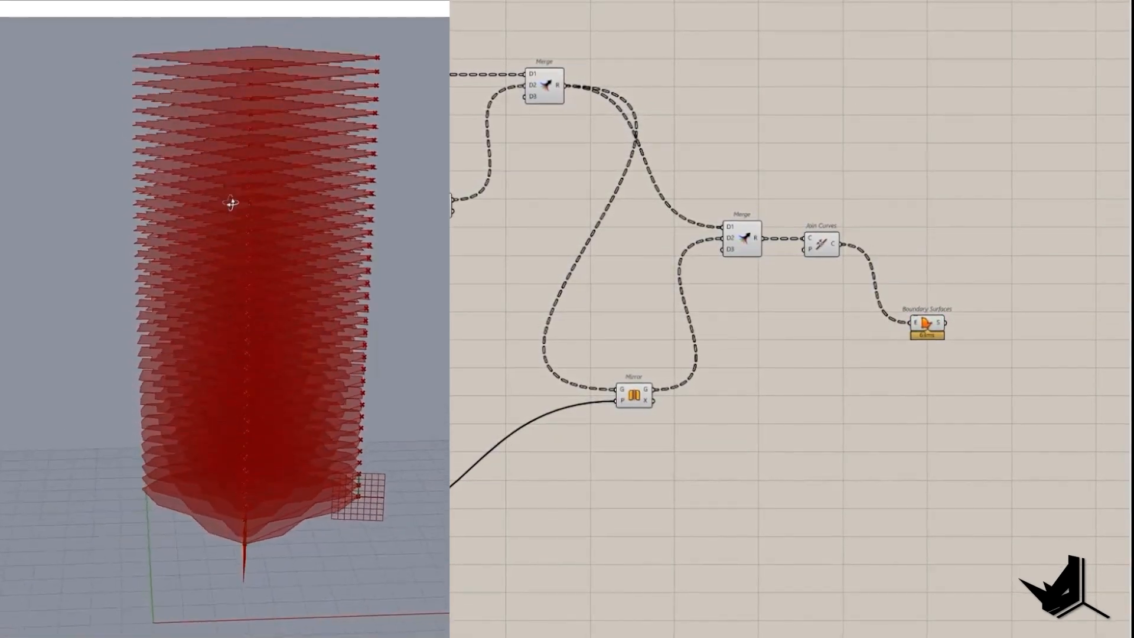
# Add an Extrude component for the boundary surfaces with a new Unit Z as its direction.
pyautogui.doubleClick(995, 295)
pyautogui.write('extr')
pyautogui.click(967, 280)
pyautogui.moveTo(980, 291); pyautogui.dragTo(921, 416)
pyautogui.click(873, 378)
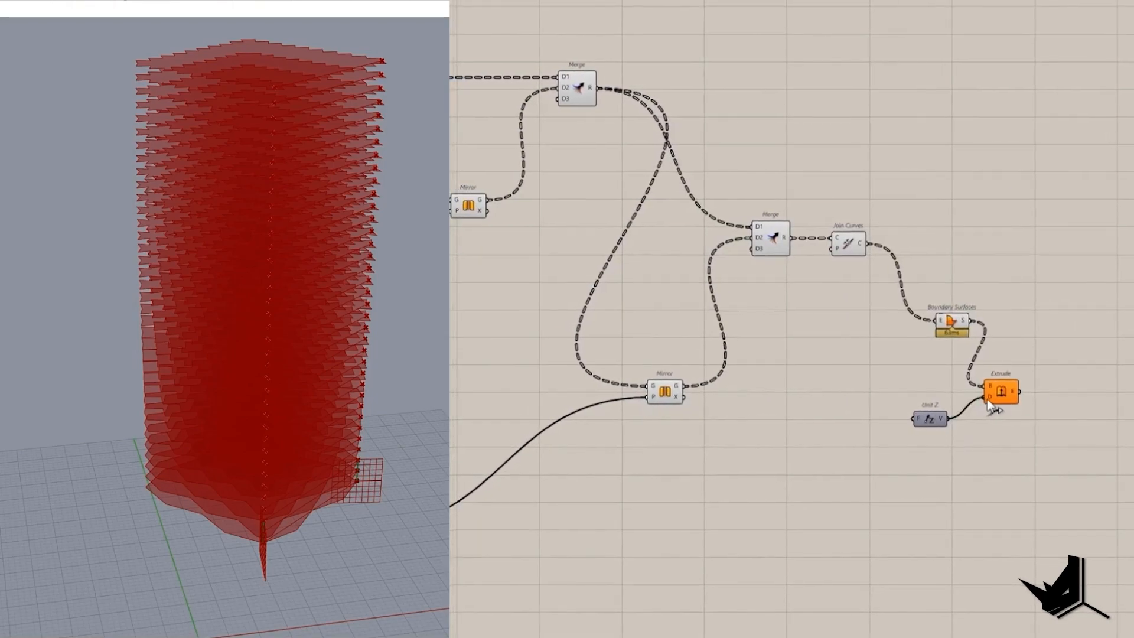
# Drive the extrusion's Unit Z factor with the Step slider of the Series.
pyautogui.scroll(-3, 928, 422)
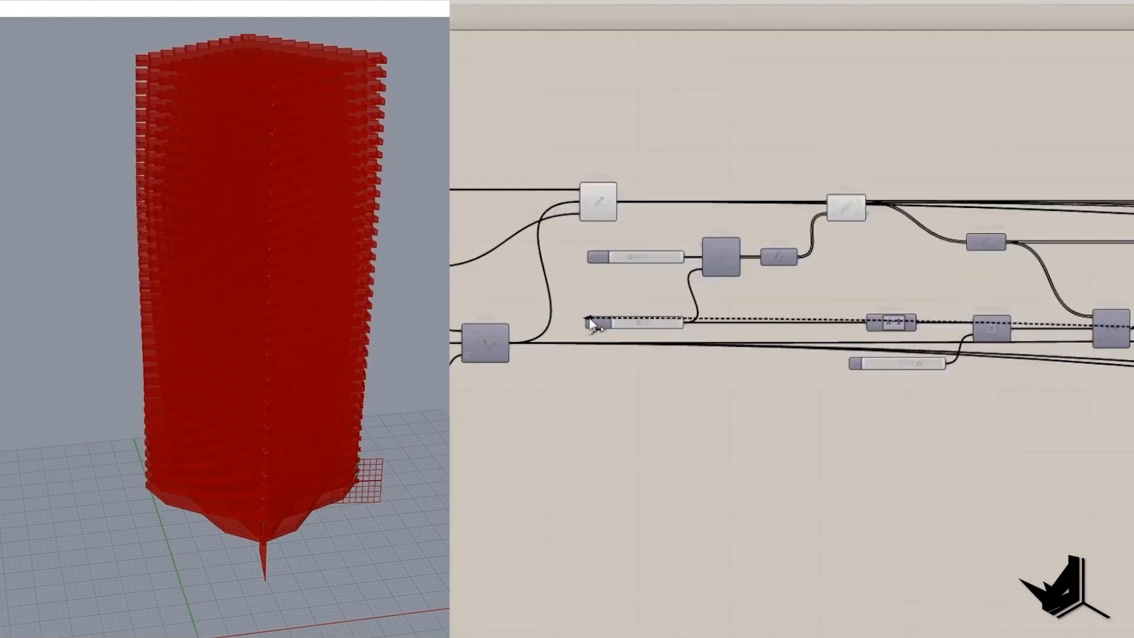
pyautogui.scroll(3, 554, 251)
pyautogui.scroll(-2, 574, 219)
pyautogui.moveTo(553, 247); pyautogui.dragTo(684, 227)
pyautogui.scroll(4, 689, 229)
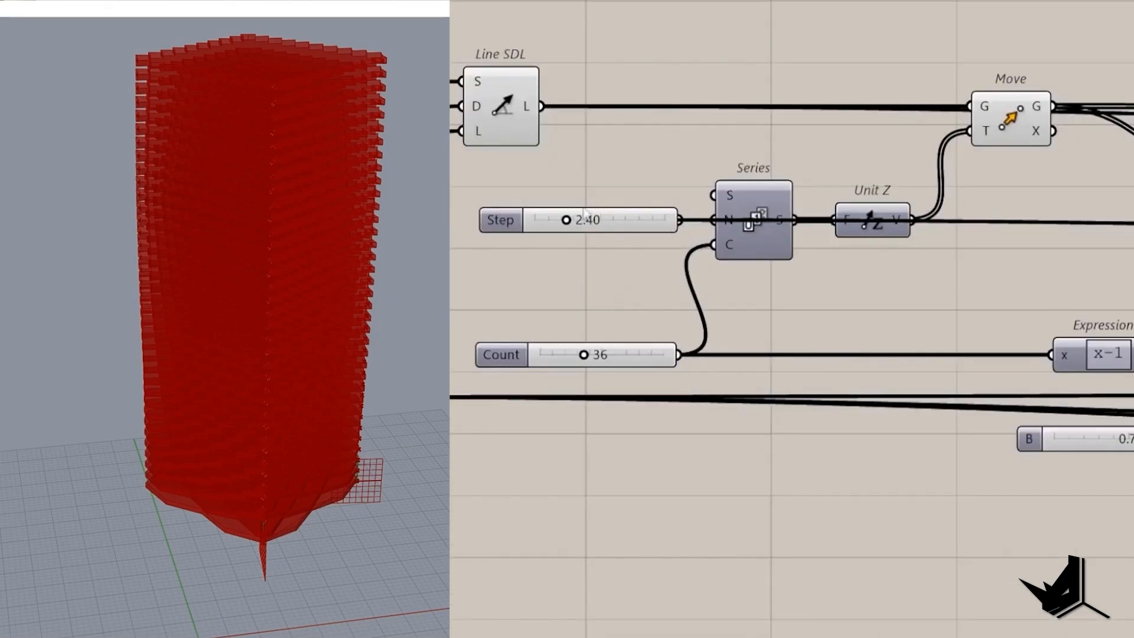
pyautogui.moveTo(224, 259); pyautogui.dragTo(390, 307, button='right')
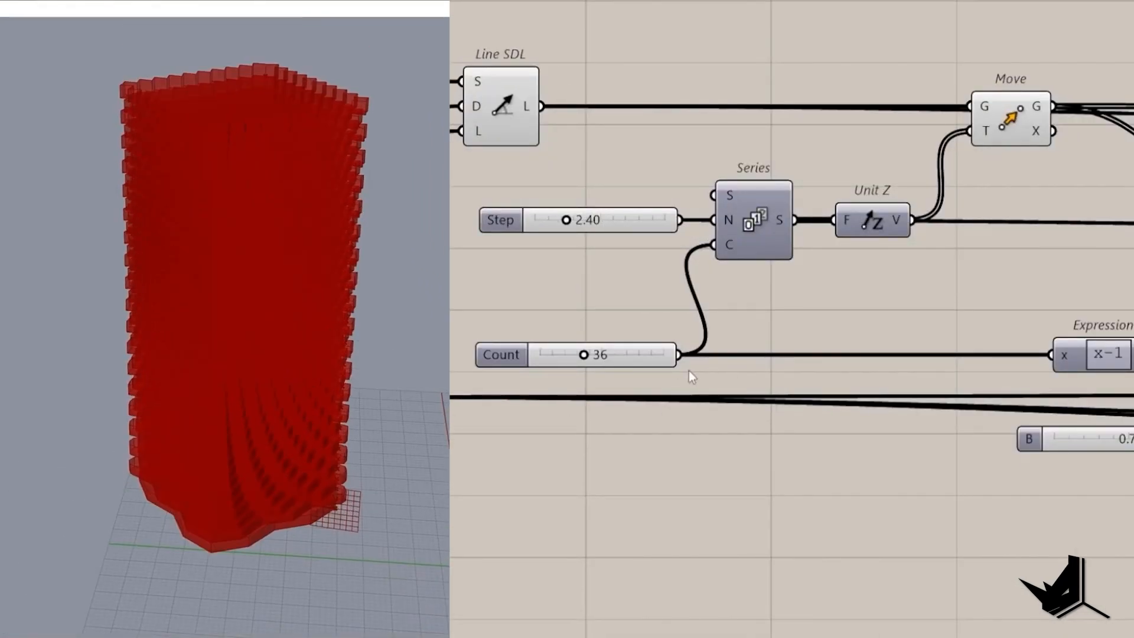
# Add a Custom Preview for the extruded geometry with a grey Colour Swatch as its material.
pyautogui.scroll(-3, 705, 370)
pyautogui.scroll(3, 494, 468)
pyautogui.doubleClick(493, 468)
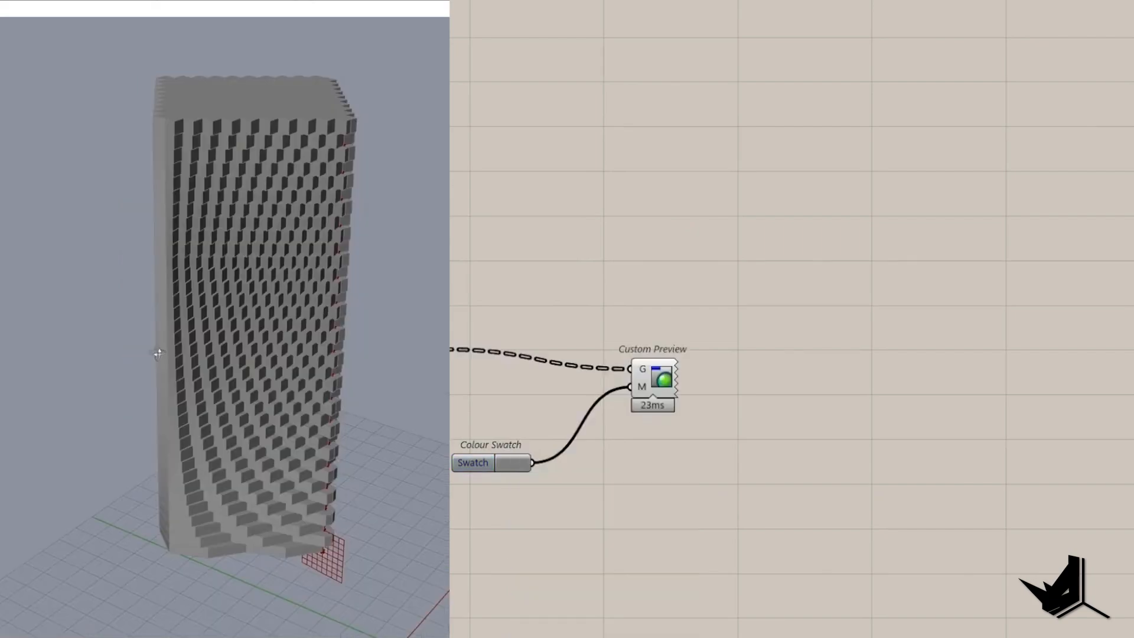
# Set the B slider of the Multiplication feeding the List Item index to 0.755.
pyautogui.moveTo(158, 354); pyautogui.dragTo(168, 354, button='right')
pyautogui.scroll(-5, 597, 496)
pyautogui.scroll(-5, 452, 434)
pyautogui.moveTo(577, 526); pyautogui.dragTo(343, 286)
pyautogui.scroll(-3, 384, 343)
pyautogui.moveTo(222, 378); pyautogui.dragTo(107, 378, button='right')
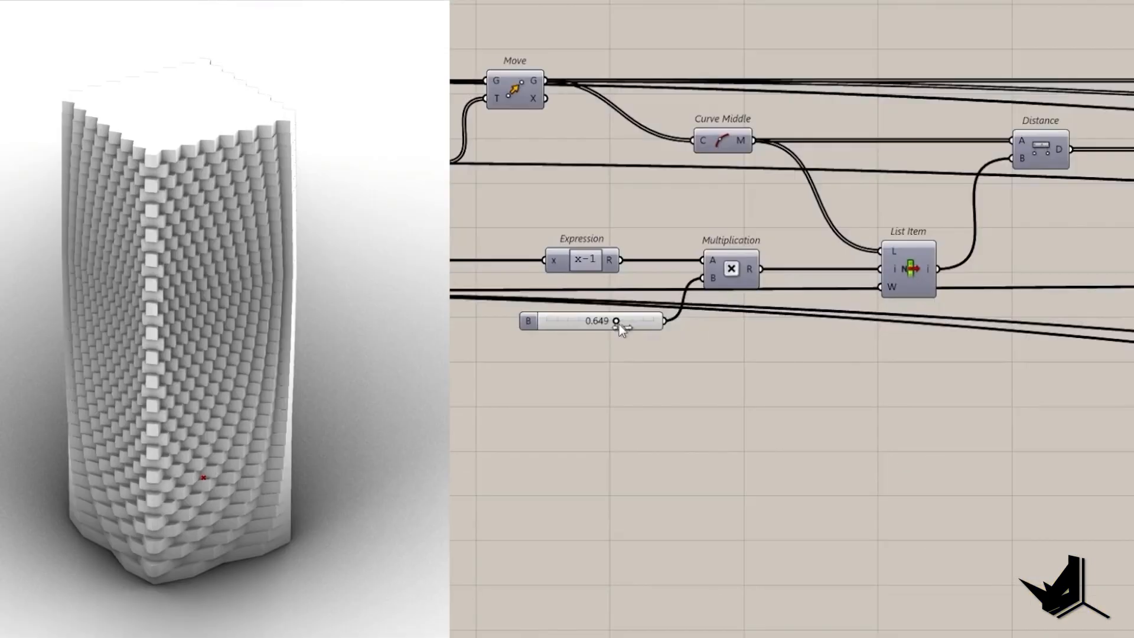
pyautogui.moveTo(619, 324)
pyautogui.mouseDown()
pyautogui.moveTo(579, 324)
pyautogui.moveTo(618, 321)
pyautogui.mouseUp()
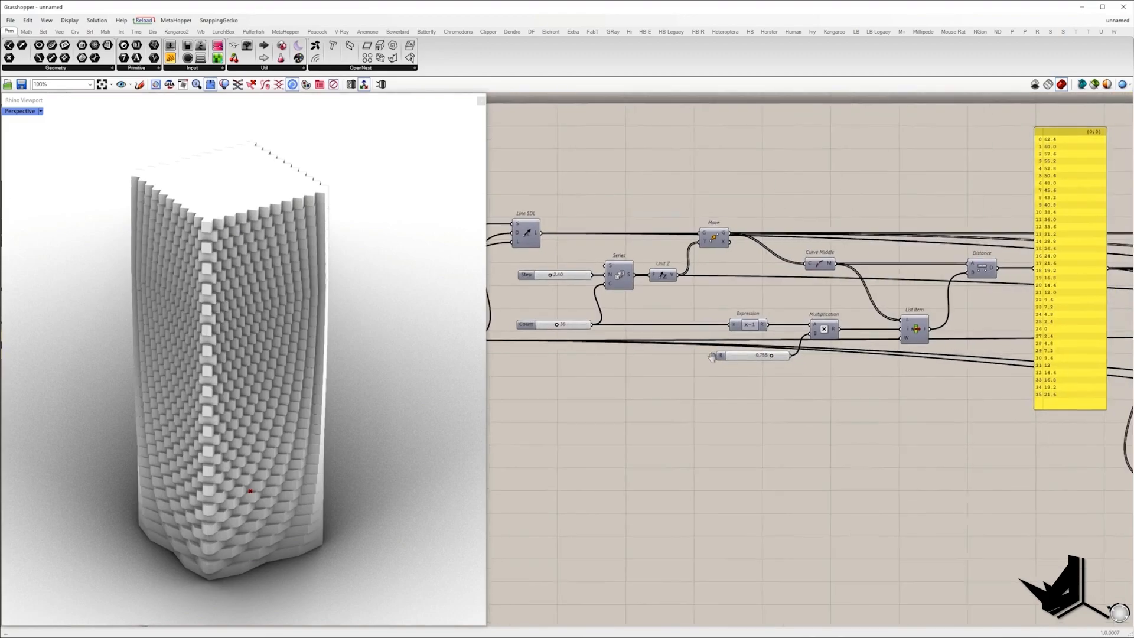
# Reverse the order of the points output of the Divide Curve component.
pyautogui.moveTo(726, 357); pyautogui.dragTo(620, 358, button='right')
pyautogui.moveTo(787, 396); pyautogui.dragTo(698, 413, button='right')
pyautogui.moveTo(966, 305); pyautogui.dragTo(623, 323, button='right')
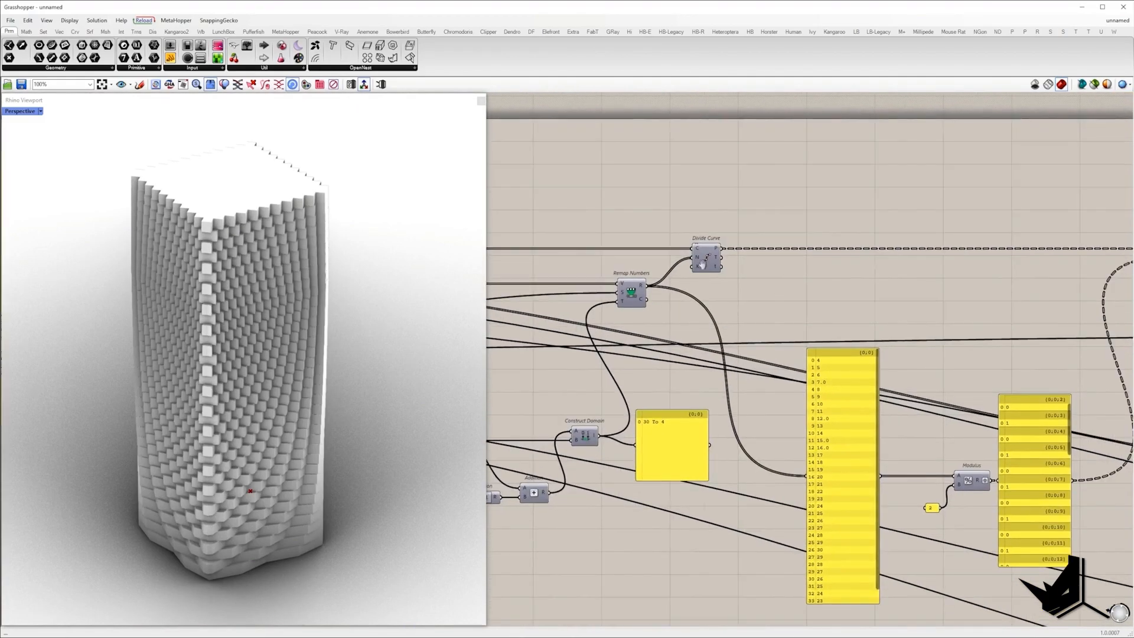
pyautogui.scroll(5, 750, 247)
pyautogui.rightClick(662, 258)
pyautogui.click(686, 311)
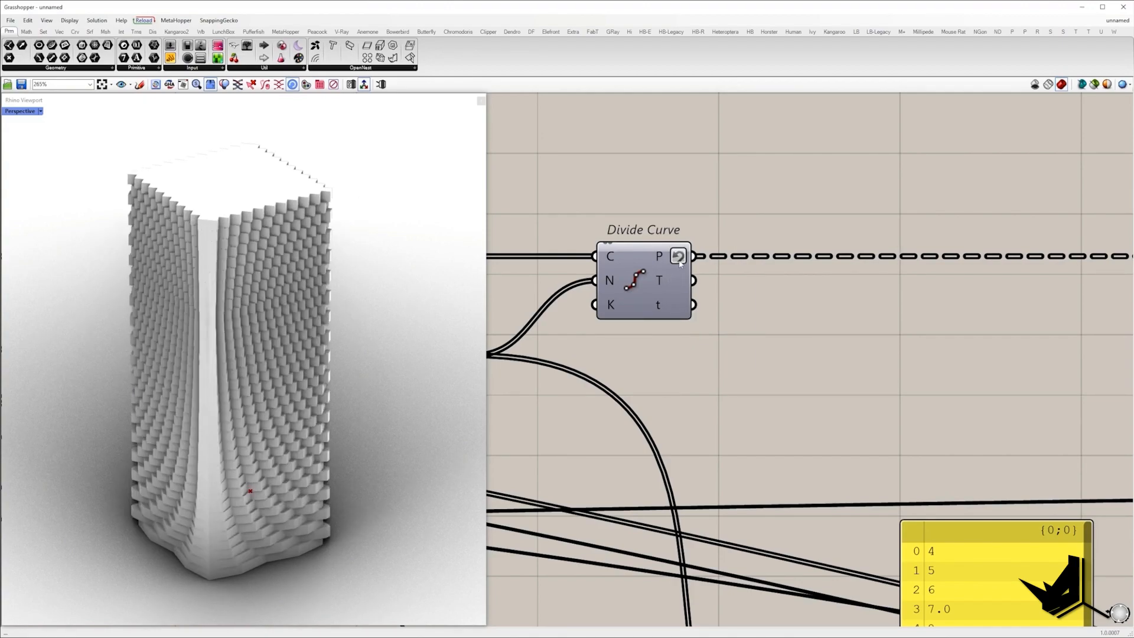
# Adjust the A slider that feeds the Addition and the Construct Domain of division counts.
pyautogui.scroll(-3, 800, 338)
pyautogui.moveTo(668, 381); pyautogui.dragTo(978, 382, button='right')
pyautogui.scroll(-7, 992, 382)
pyautogui.moveTo(579, 396); pyautogui.dragTo(553, 380, button='right')
pyautogui.scroll(4, 793, 399)
pyautogui.scroll(2, 804, 422)
pyautogui.scroll(-4, 552, 380)
pyautogui.moveTo(1122, 435); pyautogui.dragTo(967, 430, button='right')
pyautogui.scroll(5, 967, 430)
pyautogui.scroll(3, 809, 410)
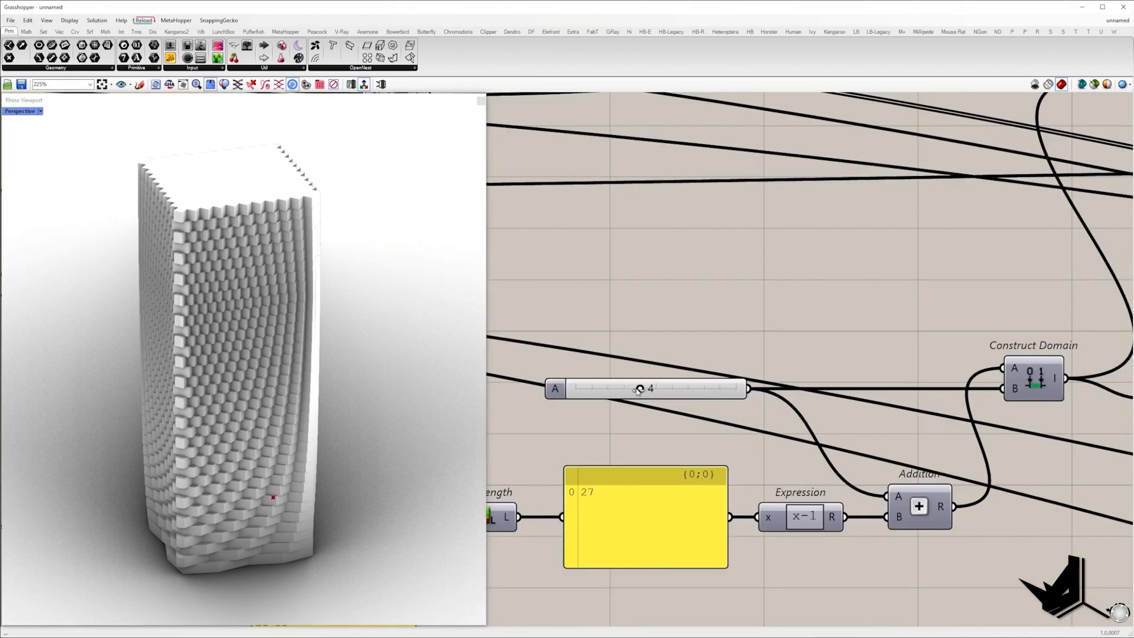
pyautogui.moveTo(621, 392)
pyautogui.mouseDown()
pyautogui.moveTo(663, 392)
pyautogui.moveTo(621, 392)
pyautogui.mouseUp()
# Adjust the Count slider of the Series to change the number of stacked layers.
pyautogui.scroll(-5, 812, 296)
pyautogui.moveTo(720, 296); pyautogui.dragTo(1100, 348, button='right')
pyautogui.moveTo(498, 291); pyautogui.dragTo(754, 324, button='right')
pyautogui.scroll(4, 755, 325)
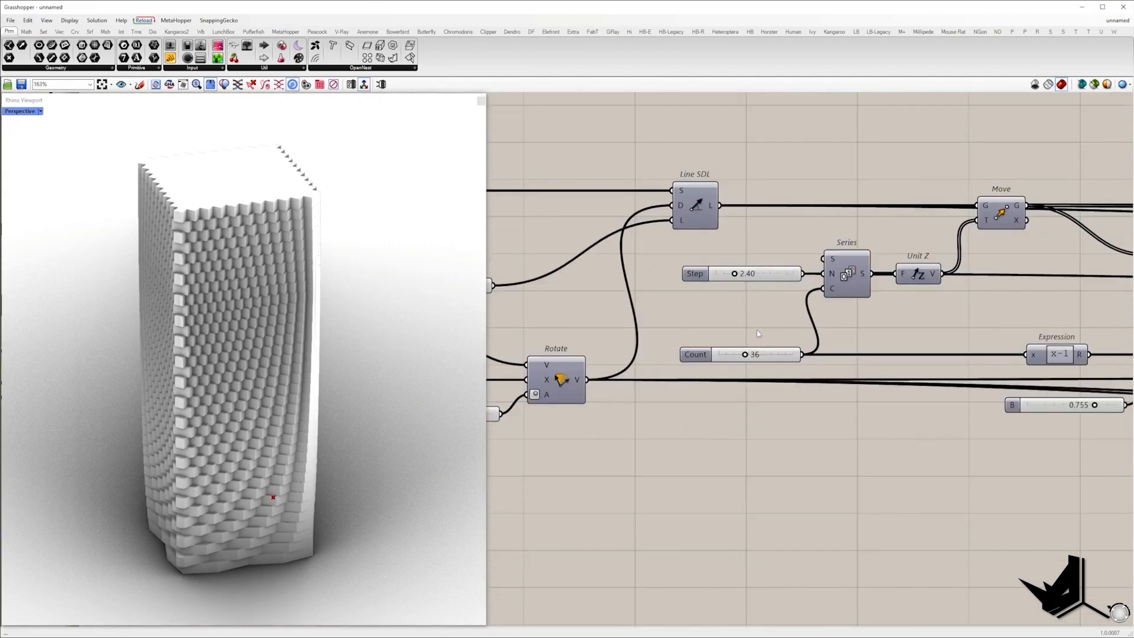
pyautogui.moveTo(731, 358); pyautogui.dragTo(762, 359)
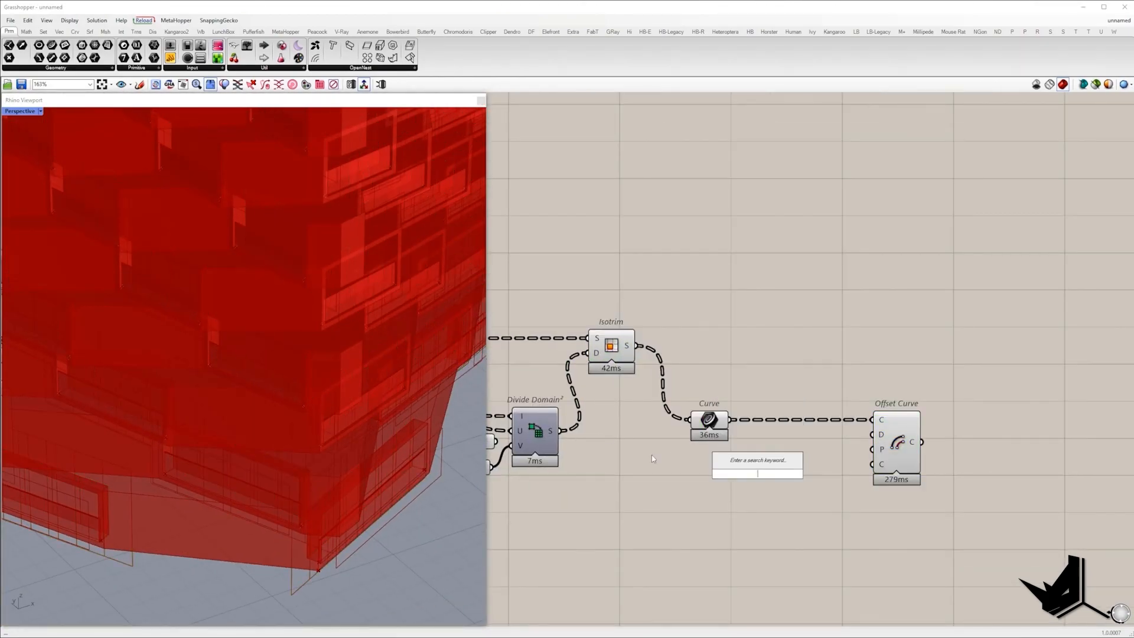
# Drive Offset Curve's plane with a Planar component fed by the curves, and its distance with a Negative component and number slider.
pyautogui.moveTo(730, 420); pyautogui.dragTo(773, 573)
pyautogui.moveTo(821, 573); pyautogui.dragTo(872, 450)
pyautogui.doubleClick(785, 498)
pyautogui.moveTo(808, 499); pyautogui.dragTo(873, 435)
pyautogui.doubleClick(680, 518)
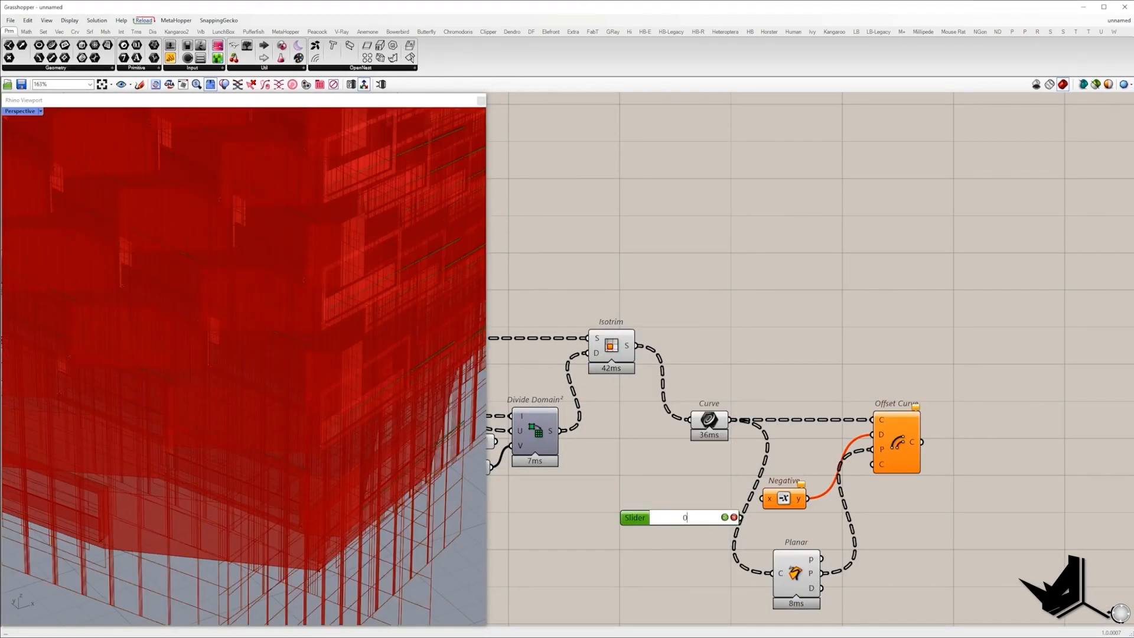
# Graft the Isotrim surfaces with a Graft Tree component and add a Surface Split for the grafted surfaces.
pyautogui.doubleClick(801, 299)
pyautogui.moveTo(636, 345); pyautogui.dragTo(778, 299)
pyautogui.doubleClick(966, 368)
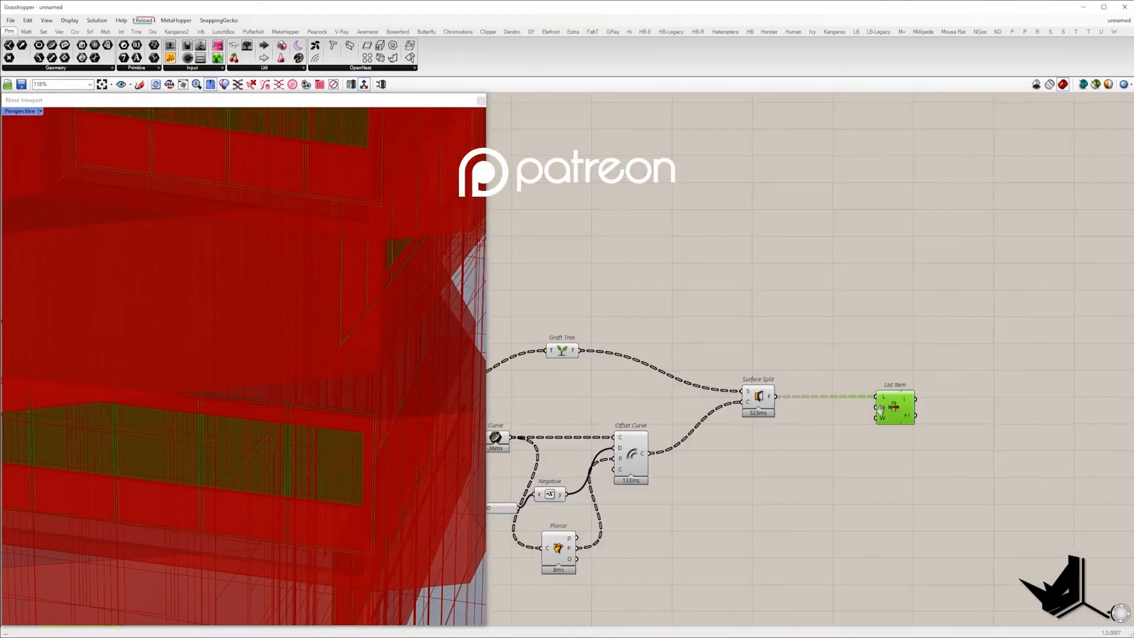